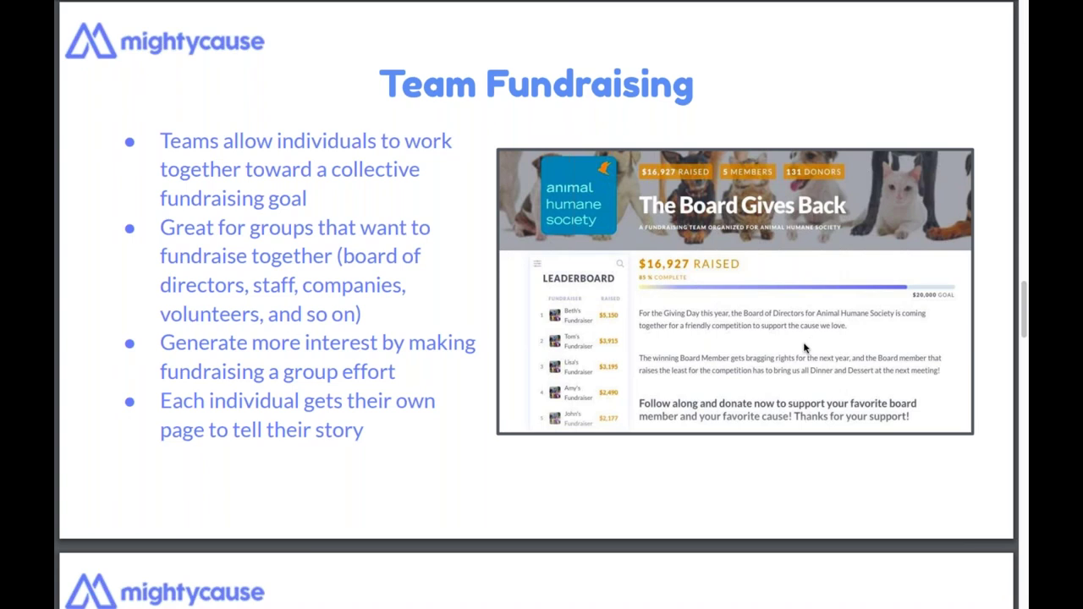
- Scroll down to the Event Fundraising slide with the Big Giving Day 2019 leaderboard
scroll(805, 347, down, 1)
scroll(804, 348, down, 1)
scroll(805, 348, down, 8)
scroll(805, 348, down, 1)
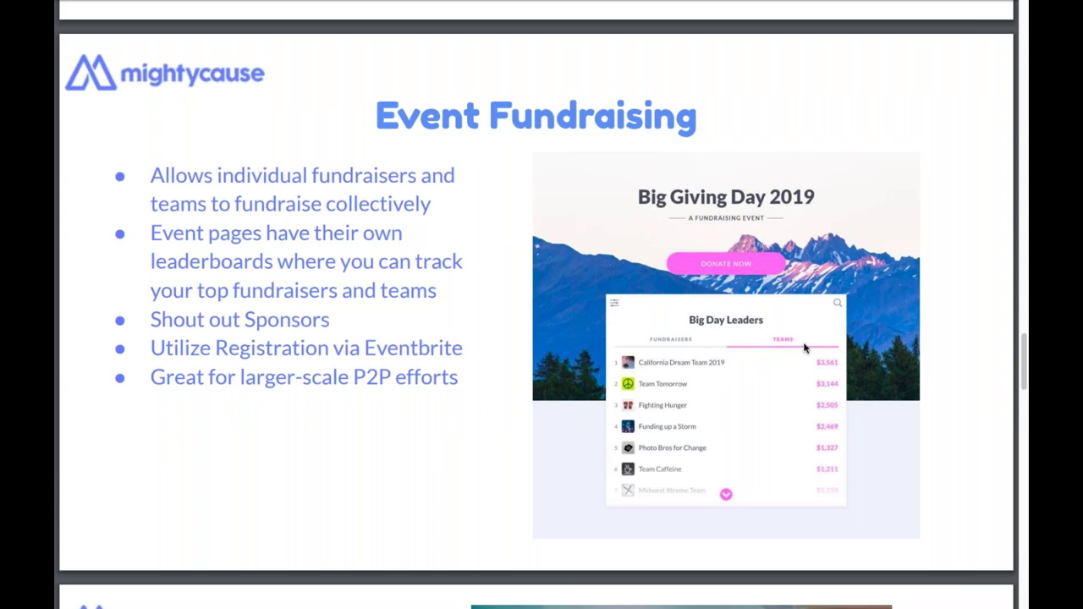
- Scroll down to the Inver Grove Heights Read-A-Thon and Kindergarten Team slide
scroll(805, 347, down, 5)
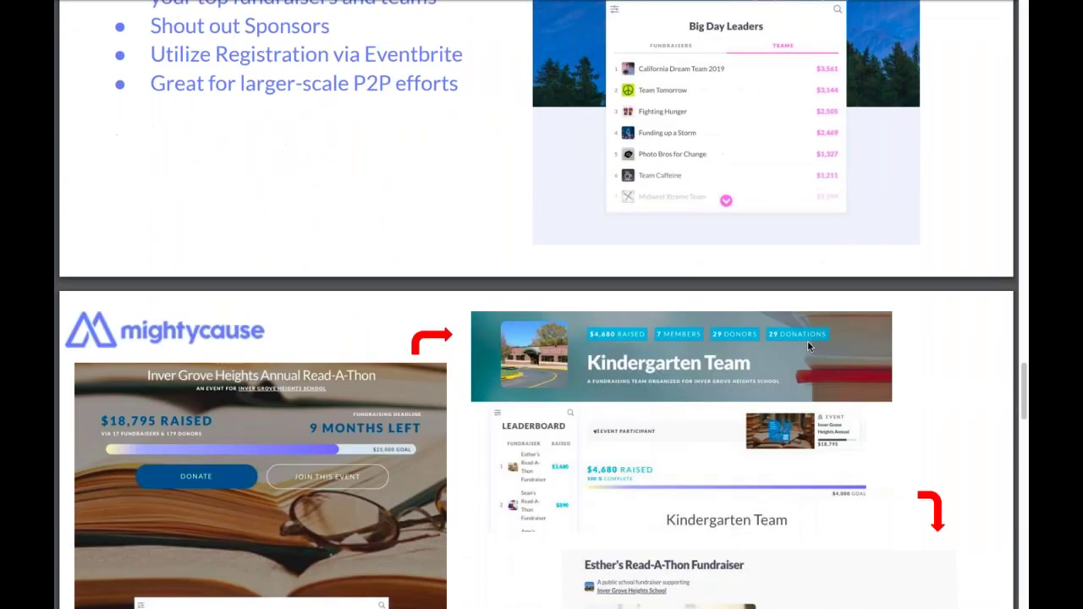
scroll(808, 346, down, 1)
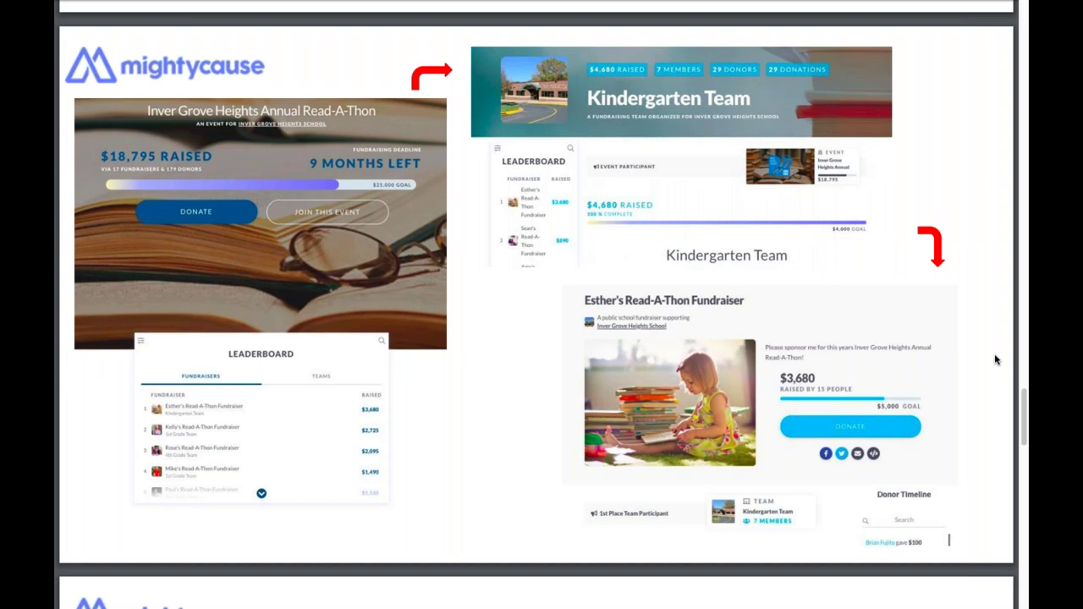
- Scroll to the TrikeRise 2019 team page slide showing $16,186 raised of $15,000
scroll(995, 360, down, 6)
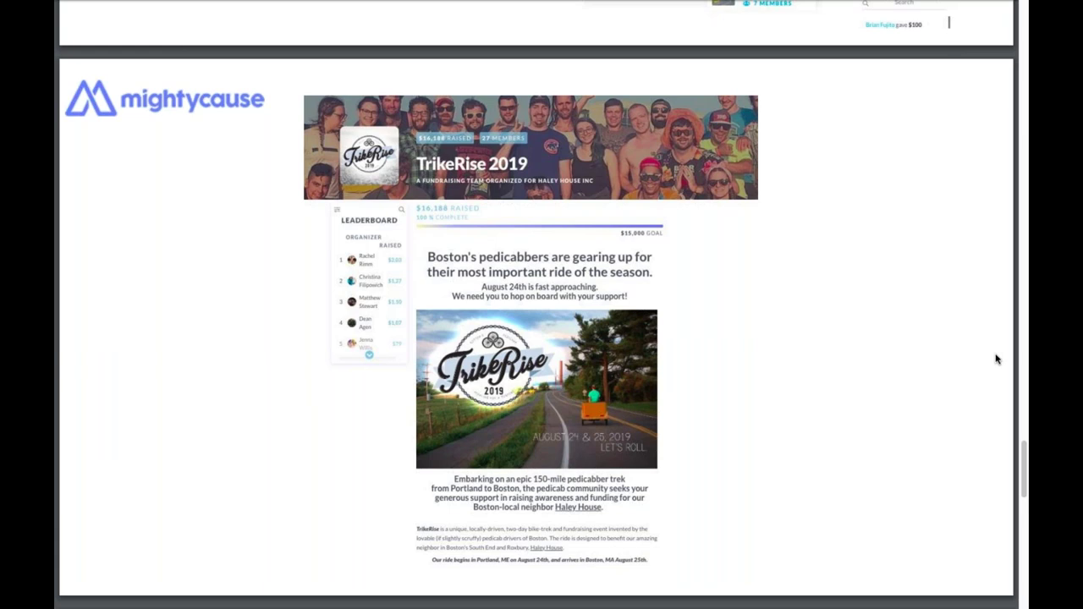
- Scroll to the Support Resources slide listing forum, handbook, blog and support email
scroll(996, 359, down, 10)
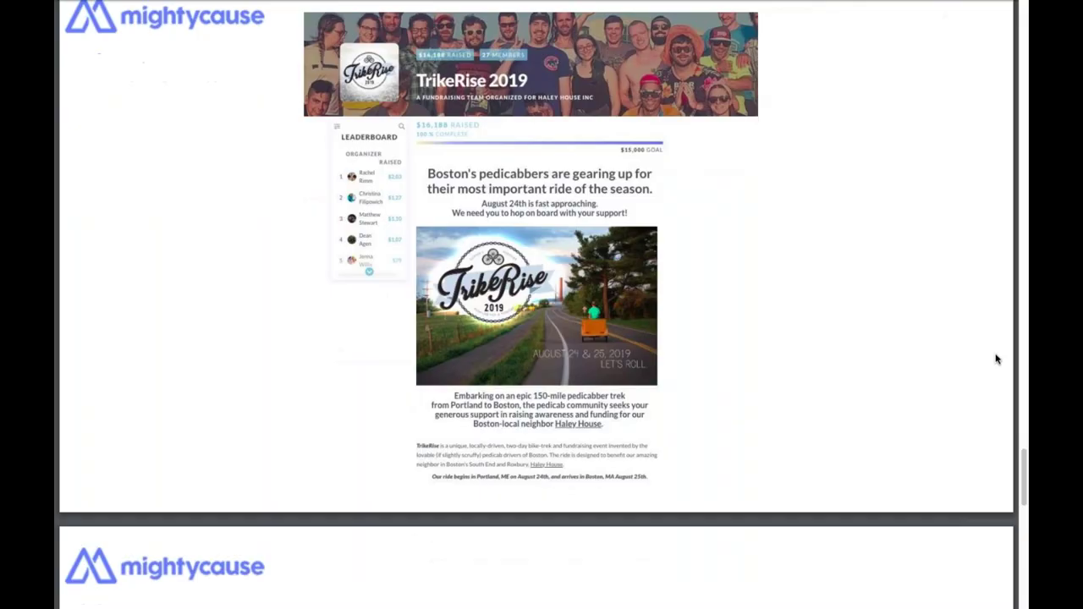
scroll(997, 359, down, 1)
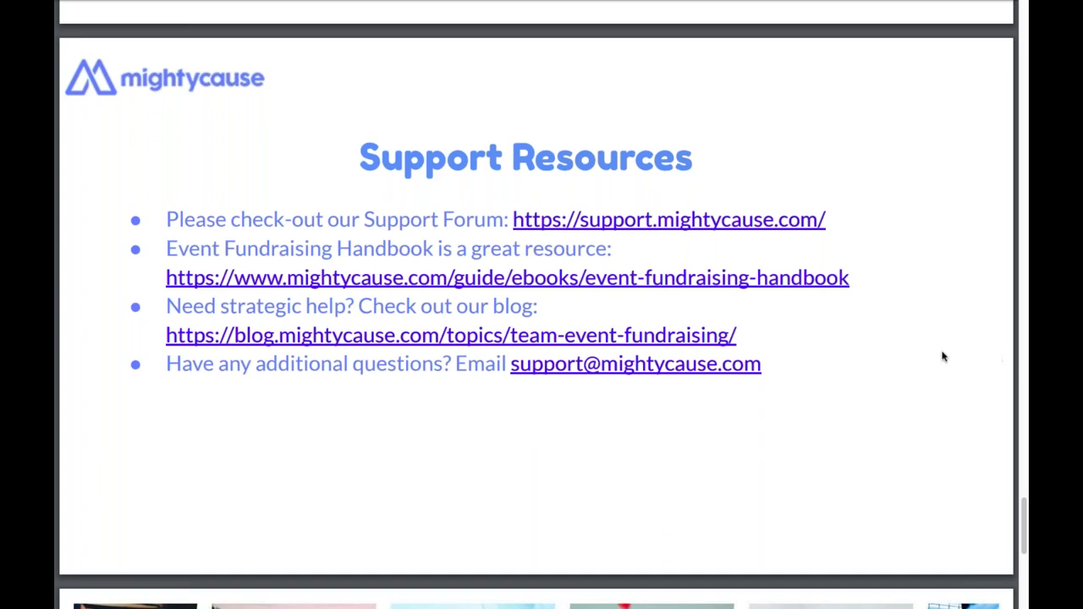
- Advance to the closing photo-collage slide and exit full screen to reveal the browser tabs
scroll(919, 373, down, 6)
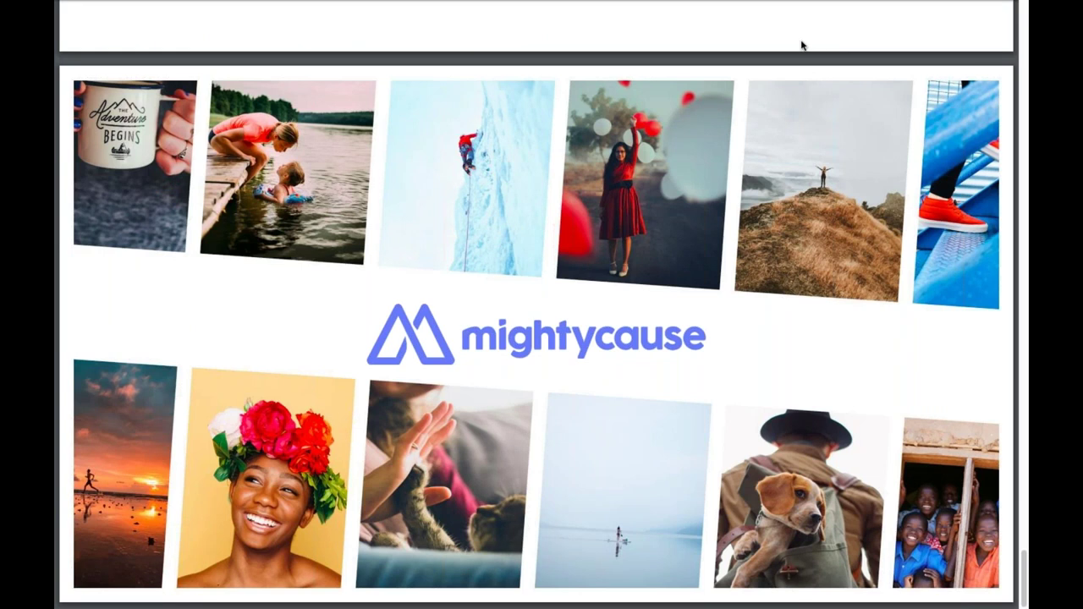
mouse_move(258, 4)
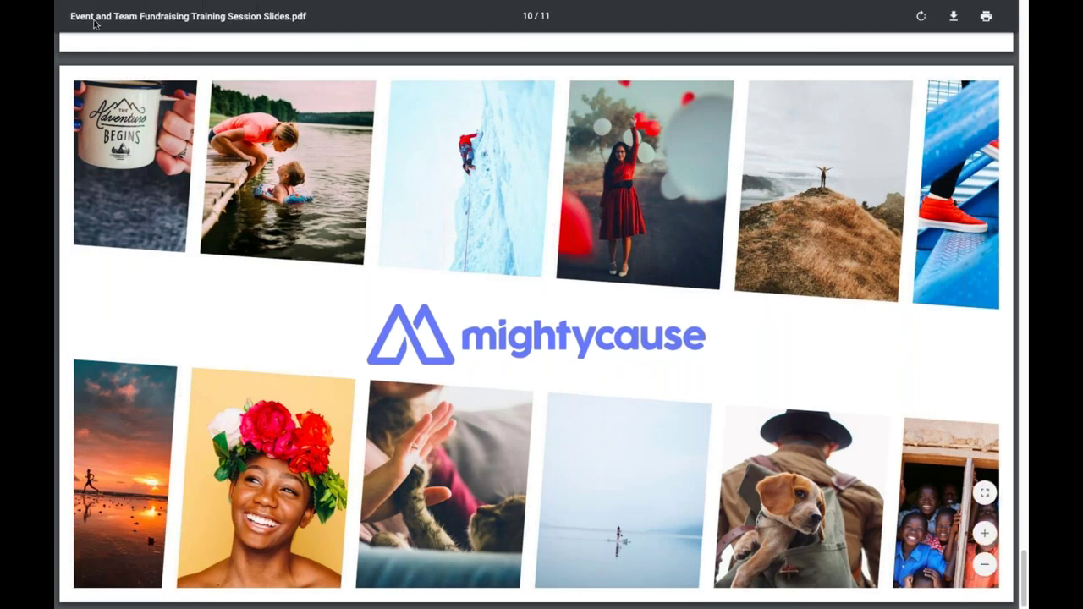
key(super+ctrl+f)
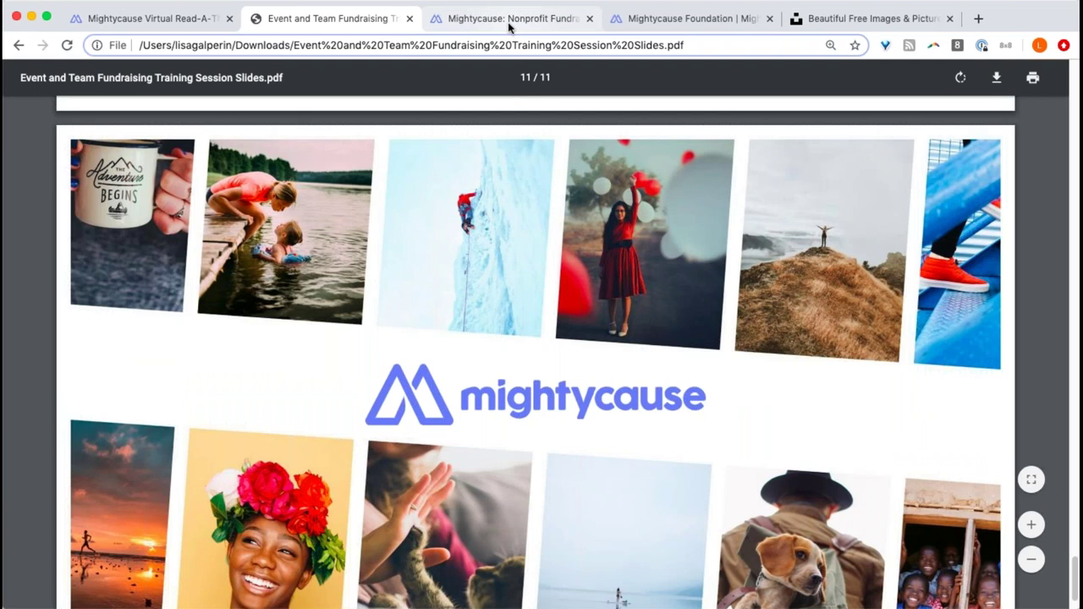
- Switch to the Mightycause homepage tab, maximize the window, and open the account menu
click(509, 23)
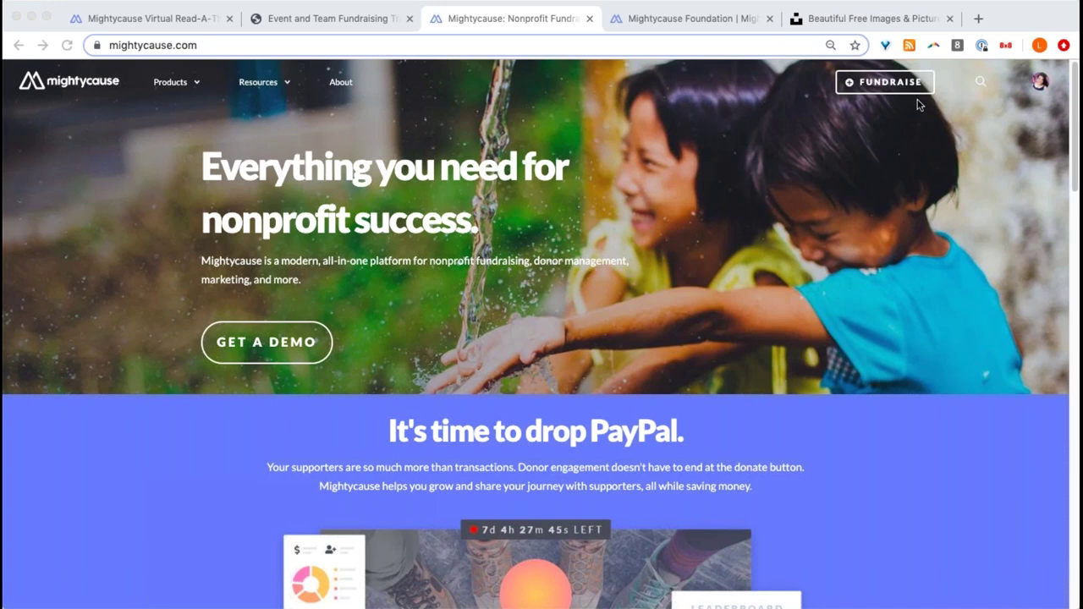
click(1007, 122)
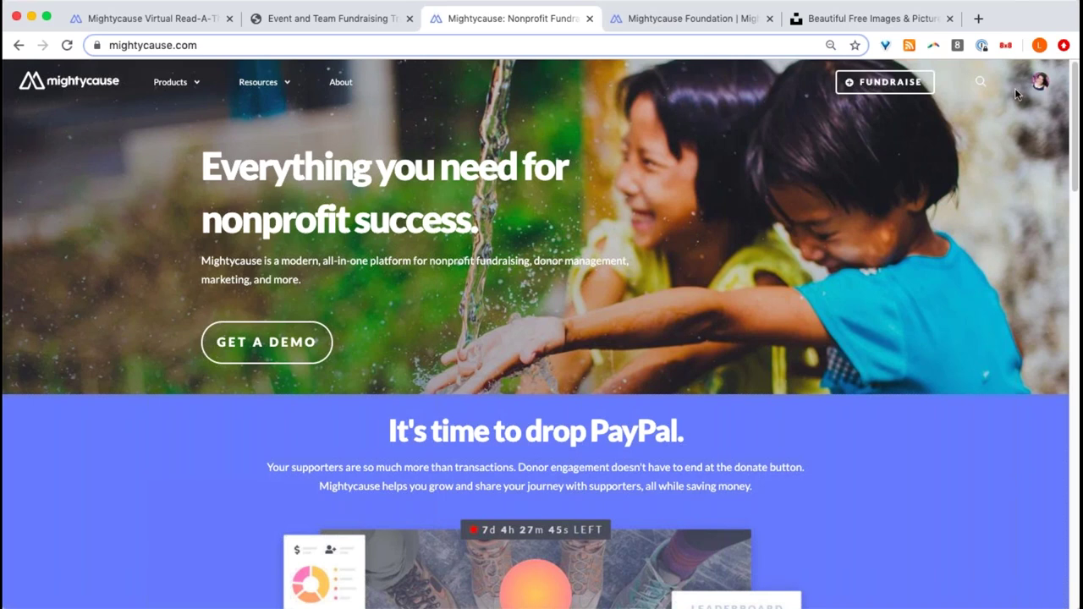
click(49, 17)
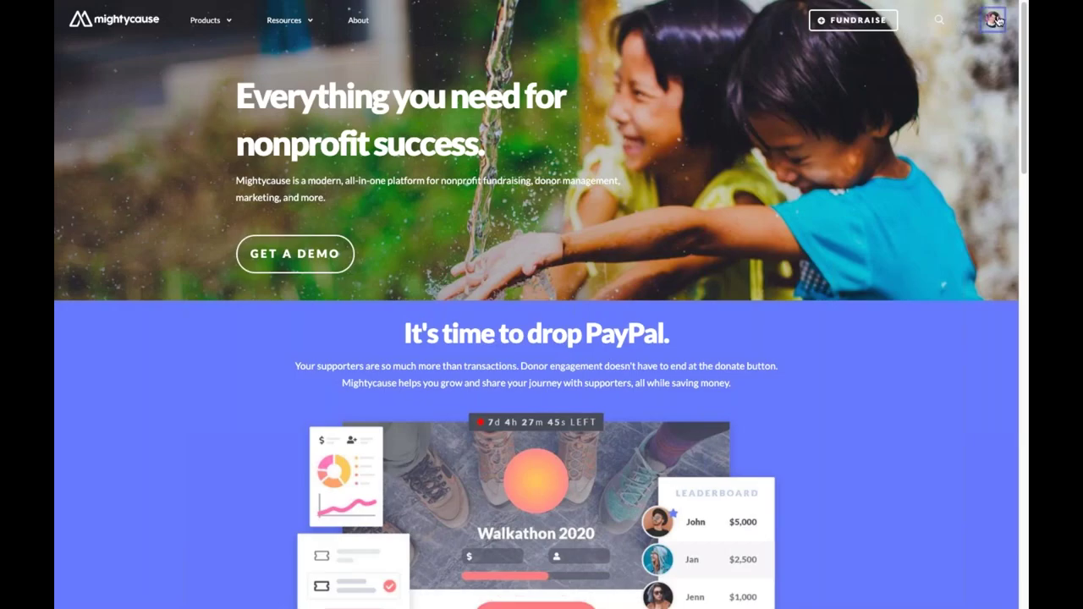
click(997, 19)
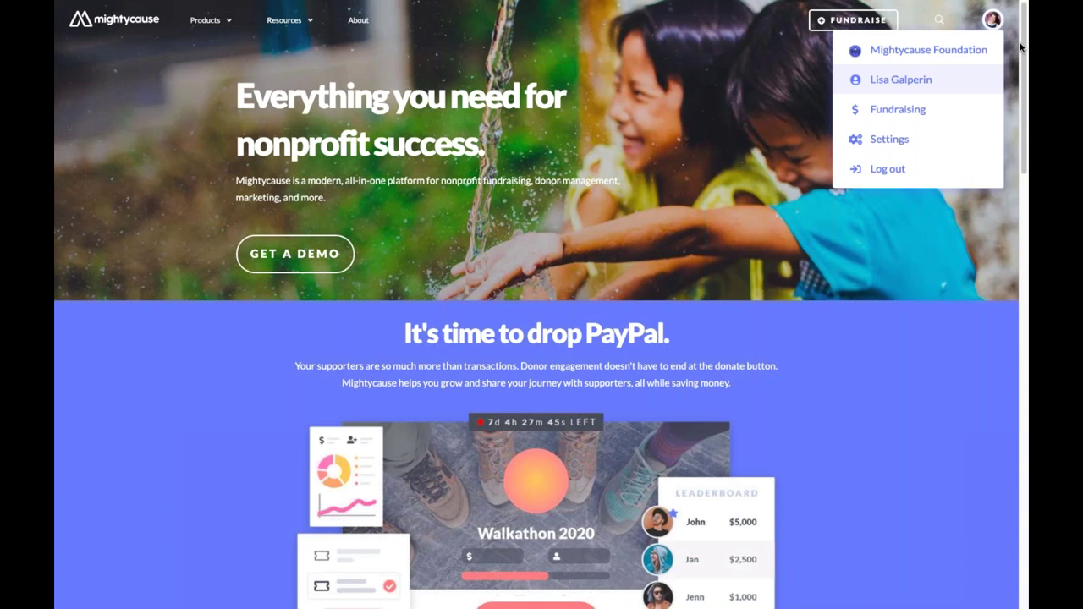
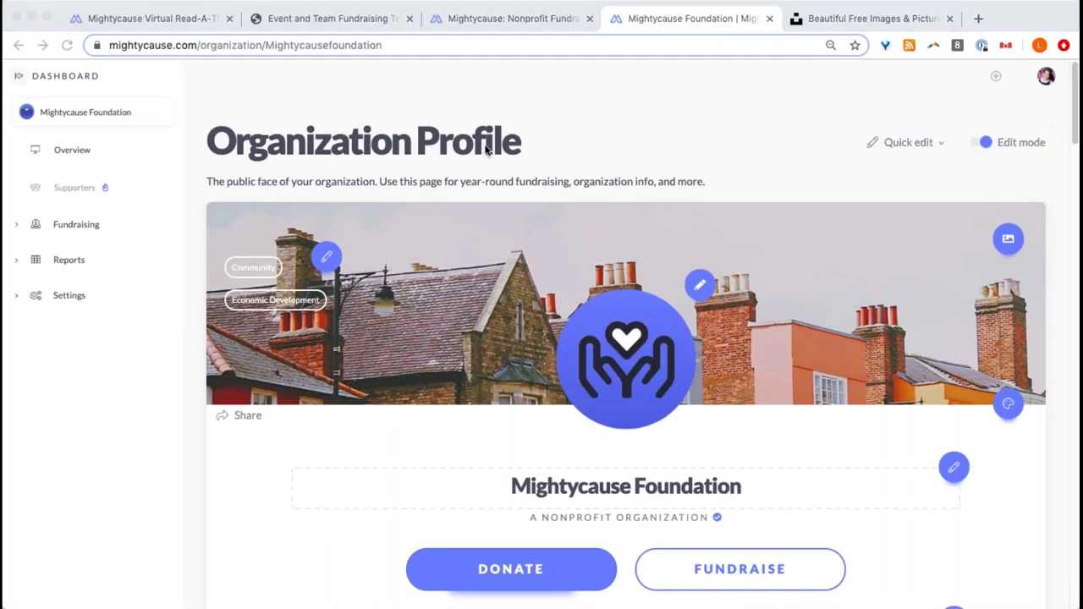
- From the Mightycause home page, dismiss the profile menu and search, then go to Fundraising Solutions
click(520, 18)
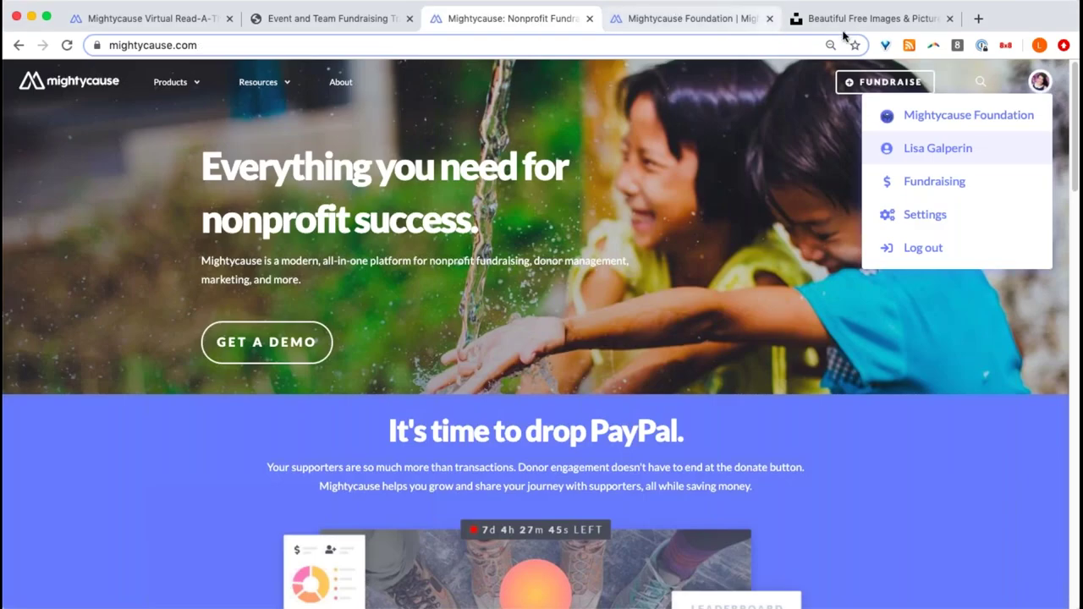
click(980, 82)
click(980, 82)
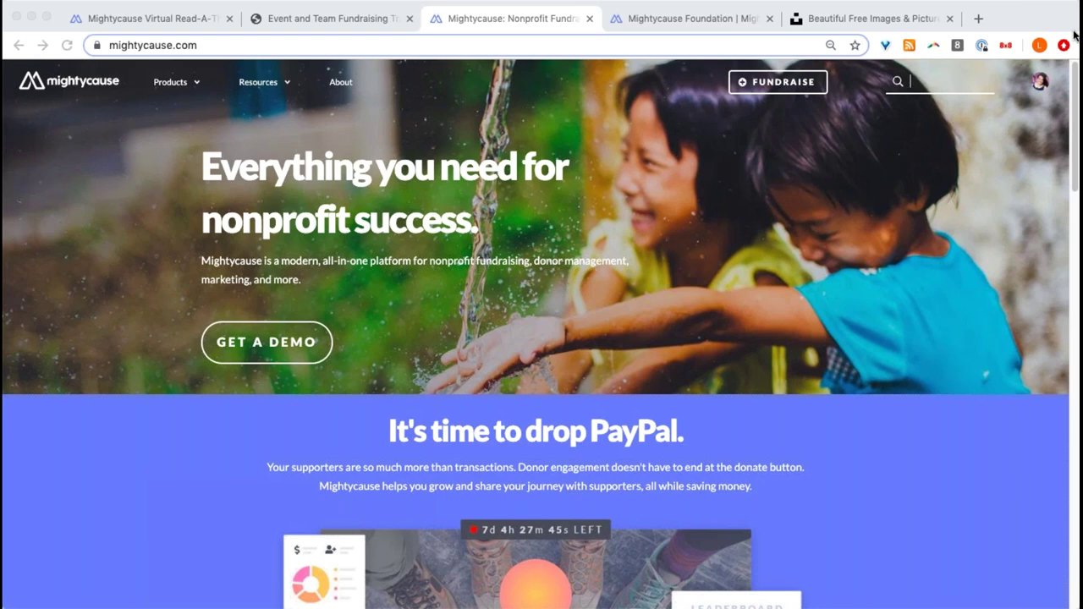
click(911, 138)
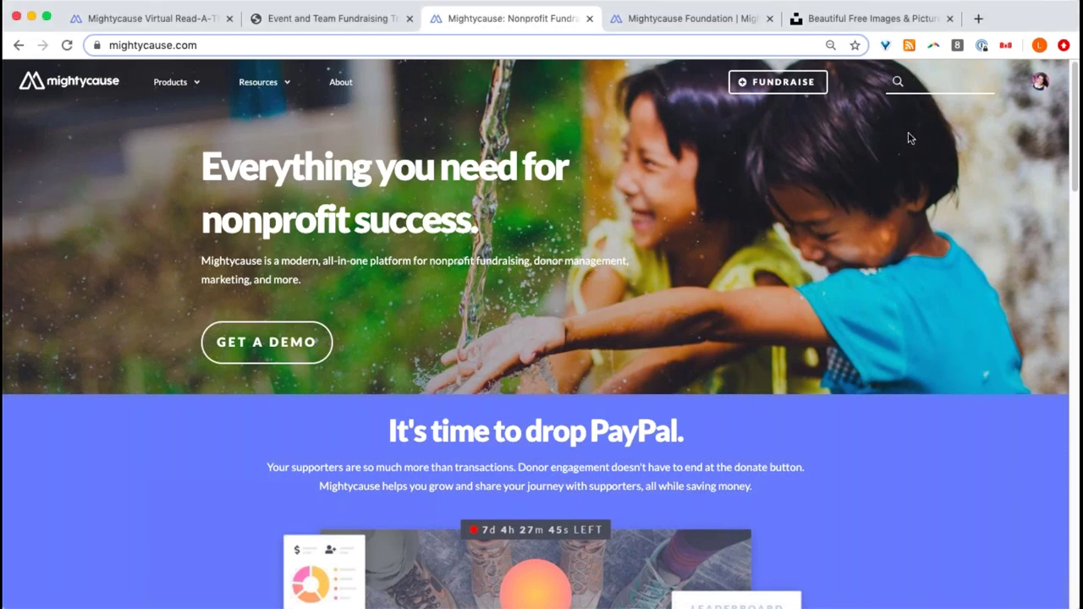
click(839, 145)
click(861, 82)
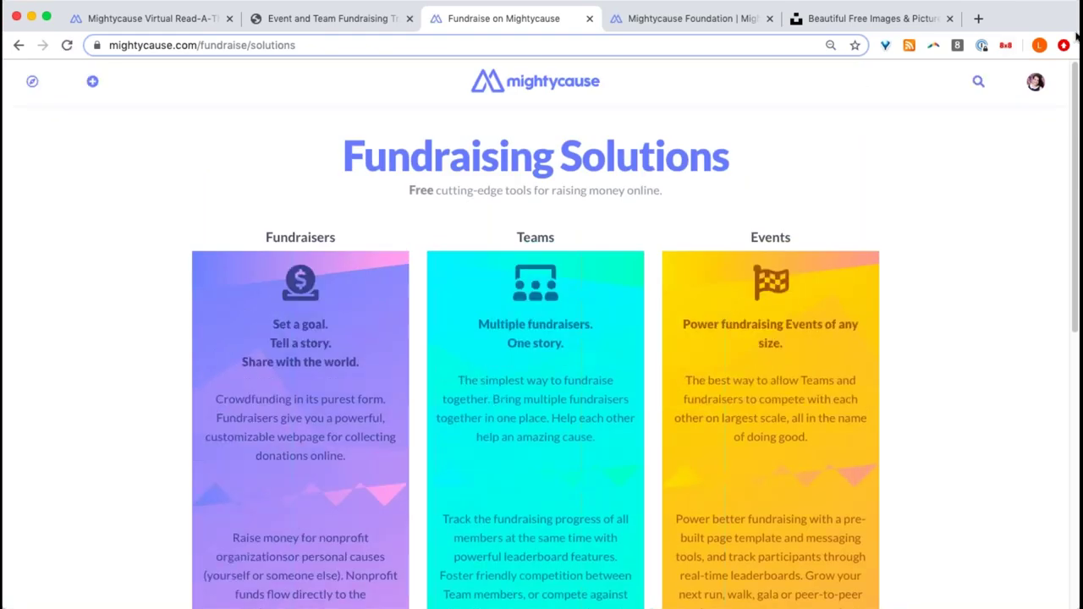
scroll(749, 161, down, 2)
scroll(745, 161, down, 1)
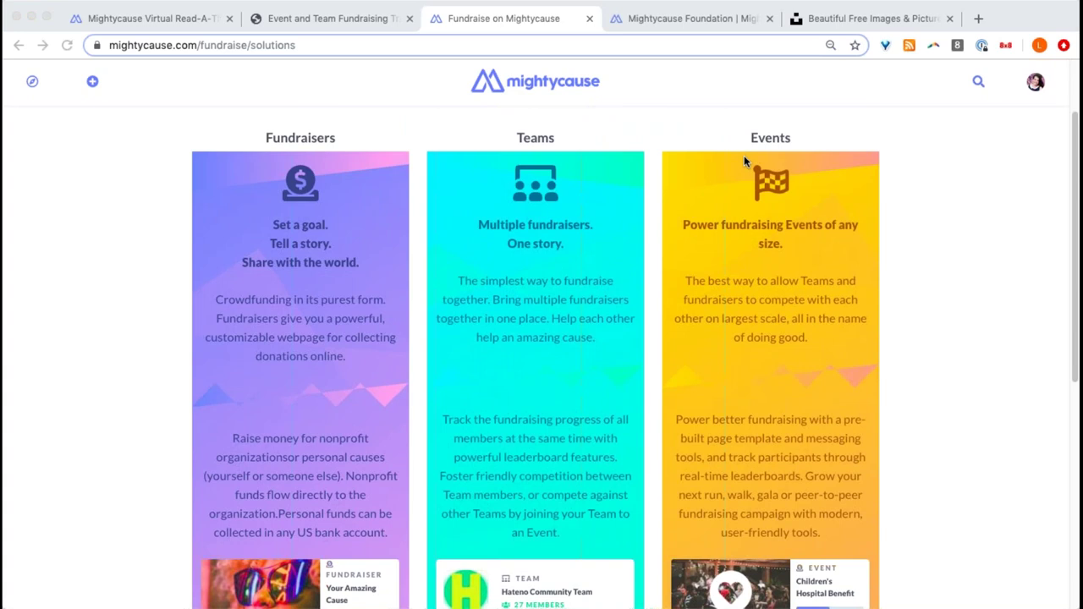
scroll(742, 156, down, 5)
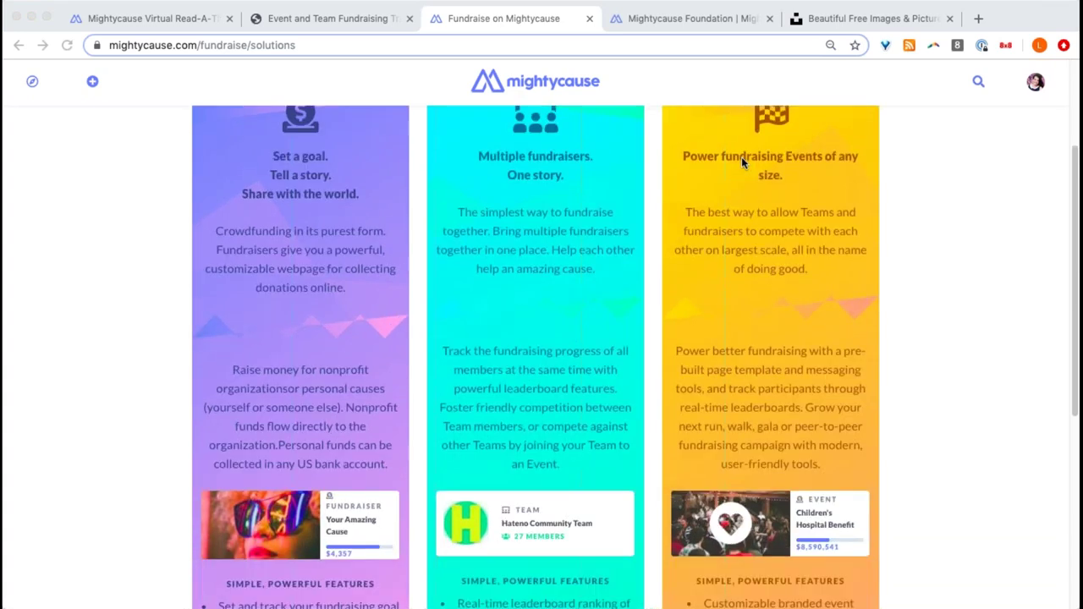
scroll(741, 163, down, 1)
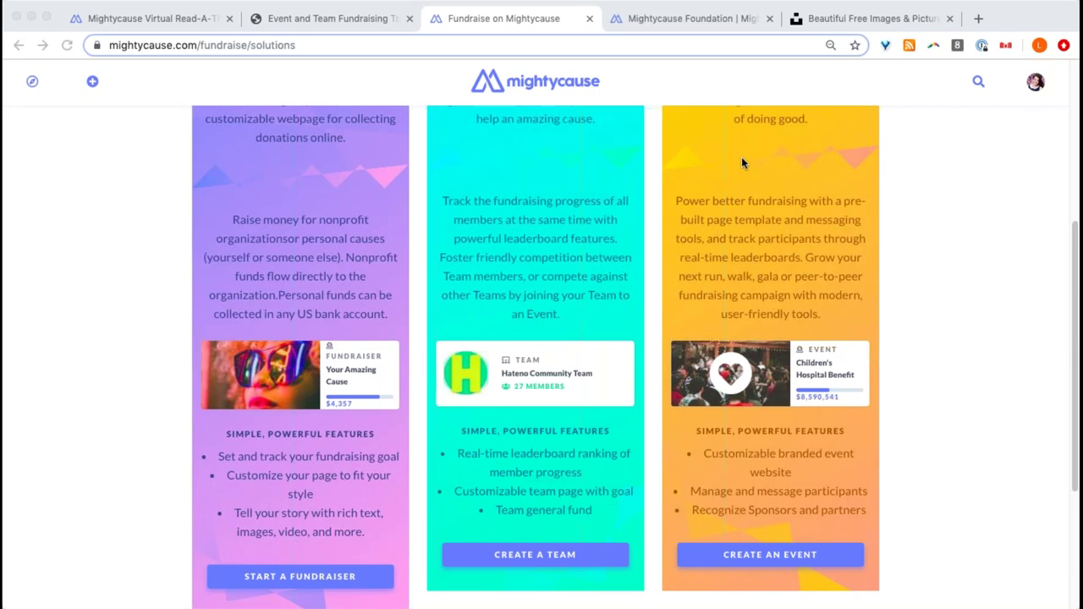
- Start a new event's setup and choose Single beneficiary instead of Multiple beneficiaries
click(768, 556)
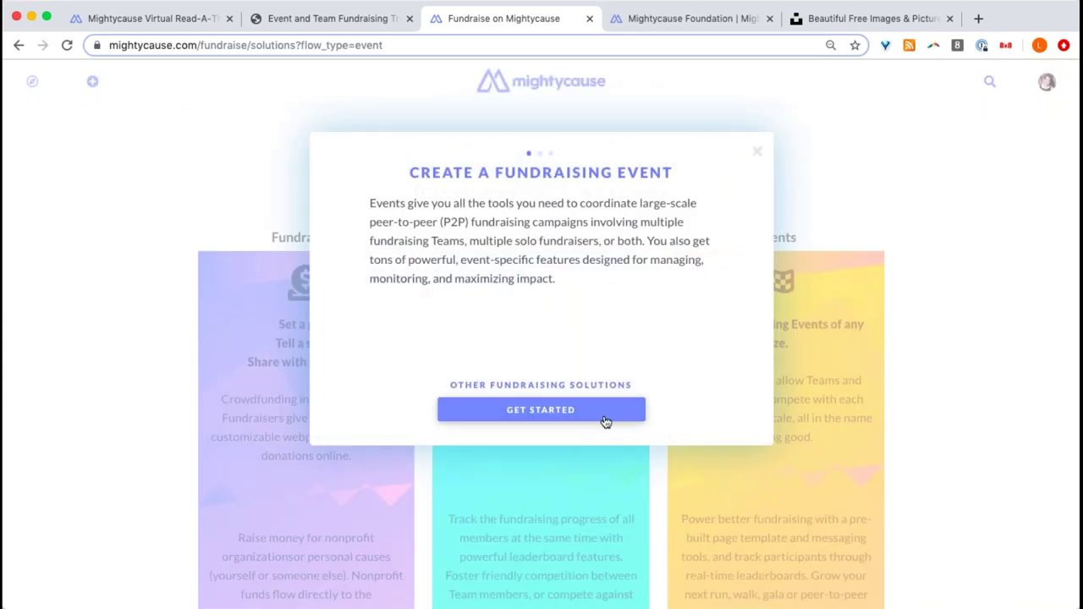
click(604, 414)
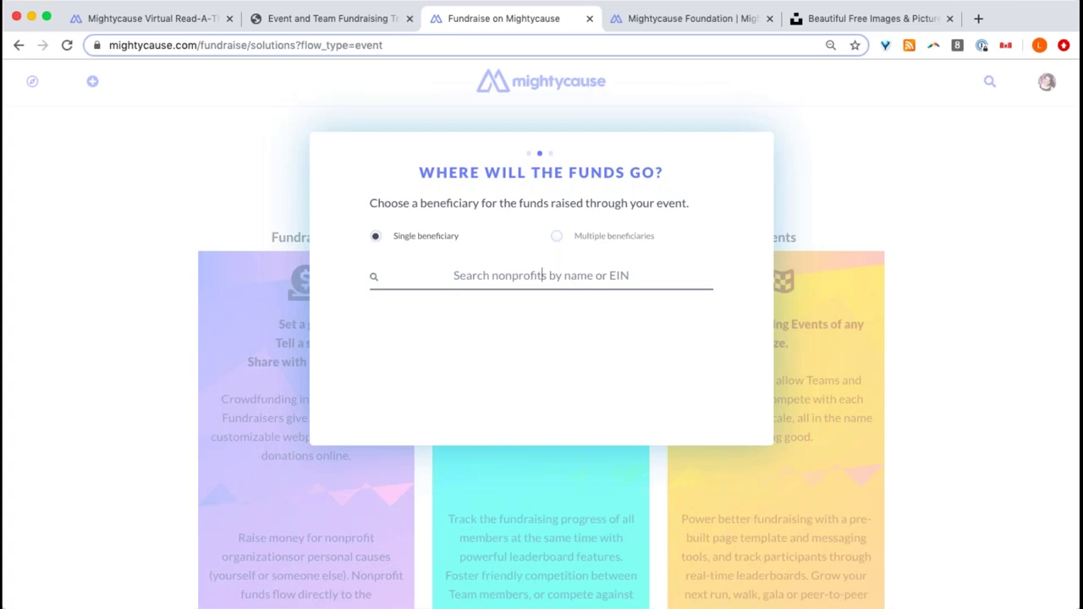
click(601, 239)
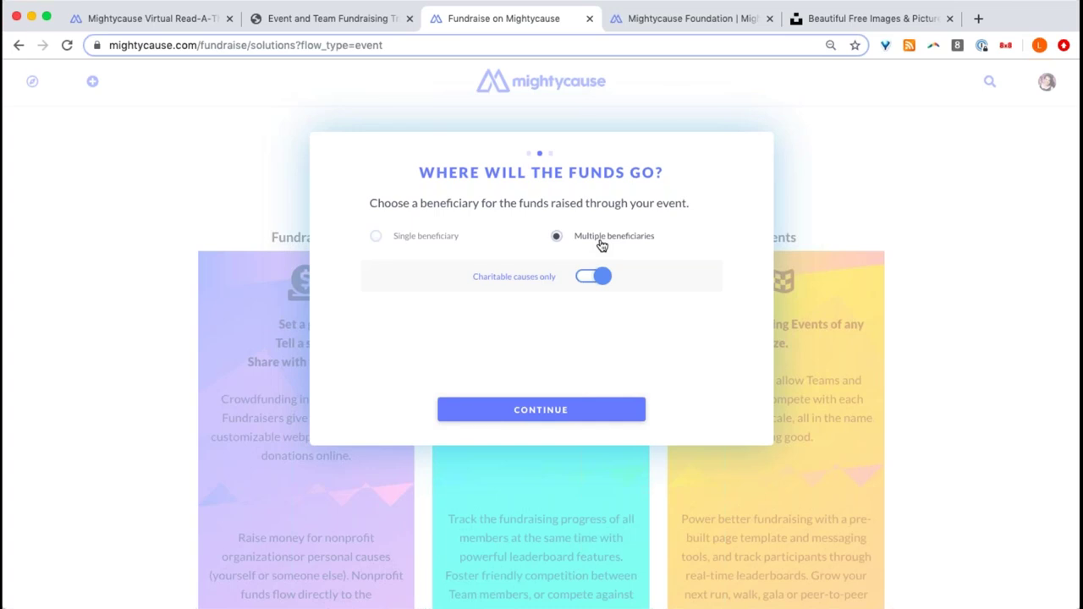
click(386, 242)
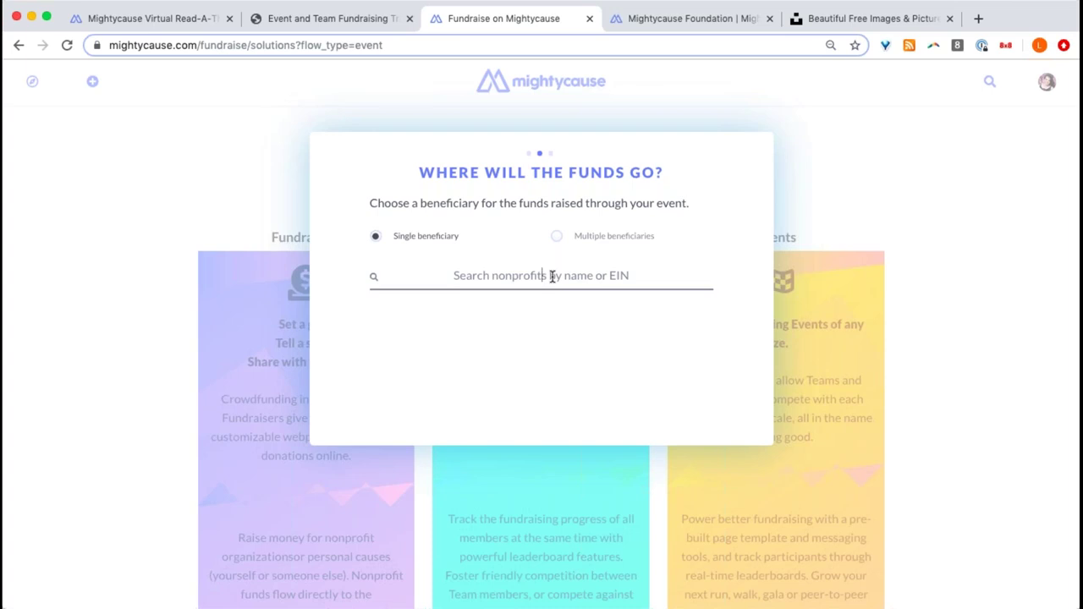
- Select 'Mightycause Foundation' as the beneficiary, continue, and launch the Event Manager
text(M)
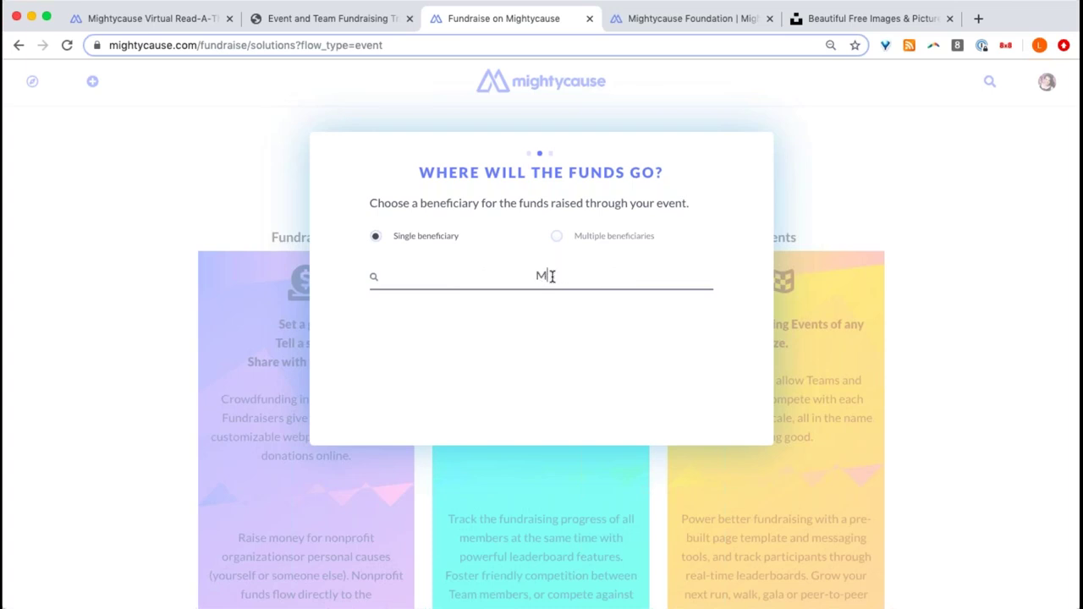
text(ightycause Foundation)
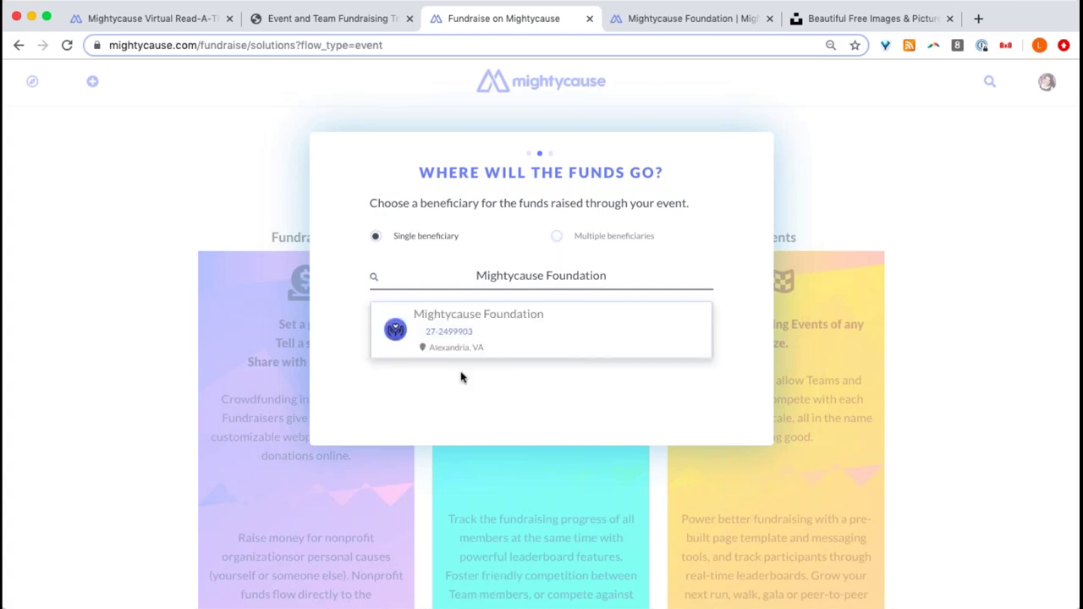
click(518, 351)
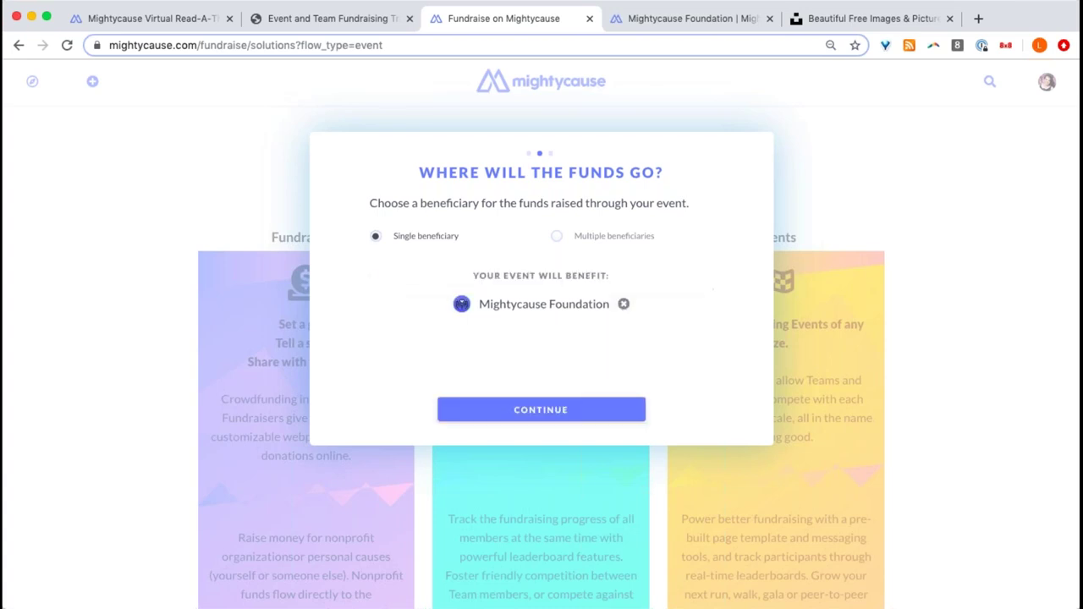
click(573, 416)
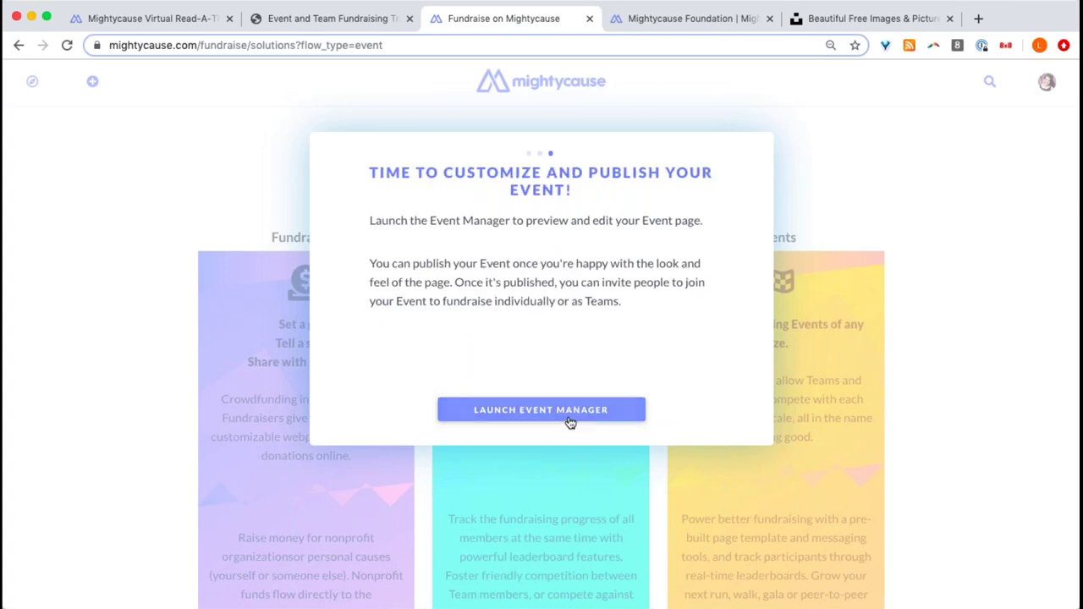
click(561, 412)
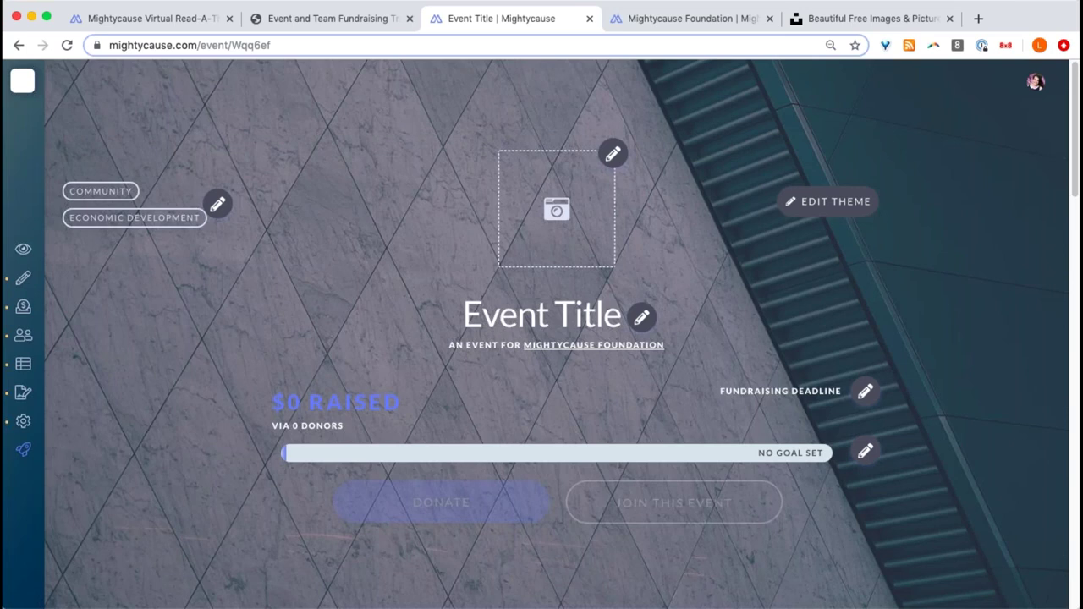
- Zoom the draft event page in three steps and open the Page editor's section list
scroll(425, 168, down, 10)
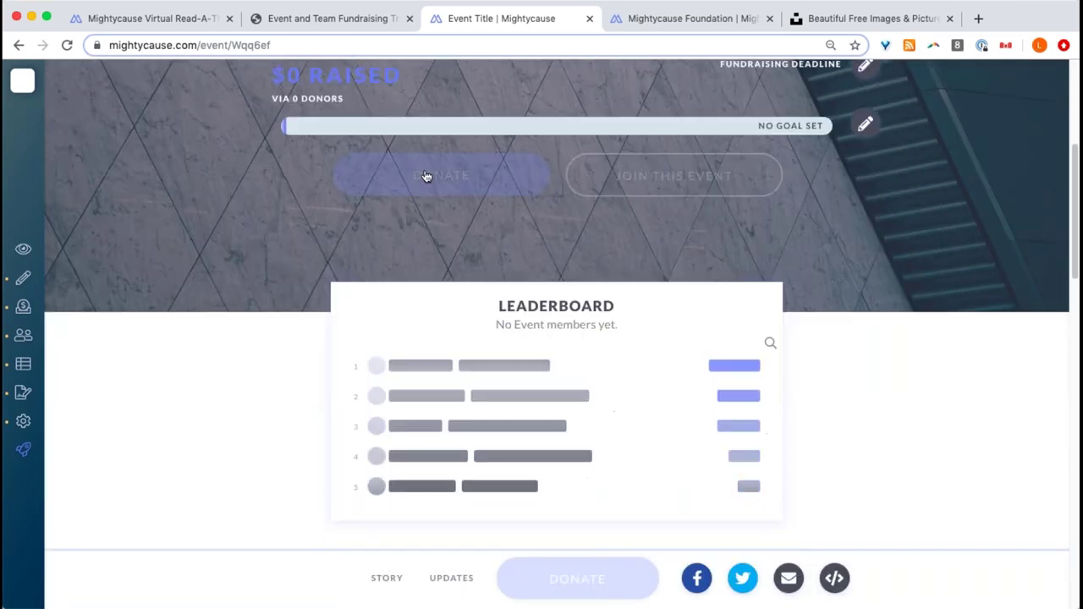
scroll(427, 175, down, 3)
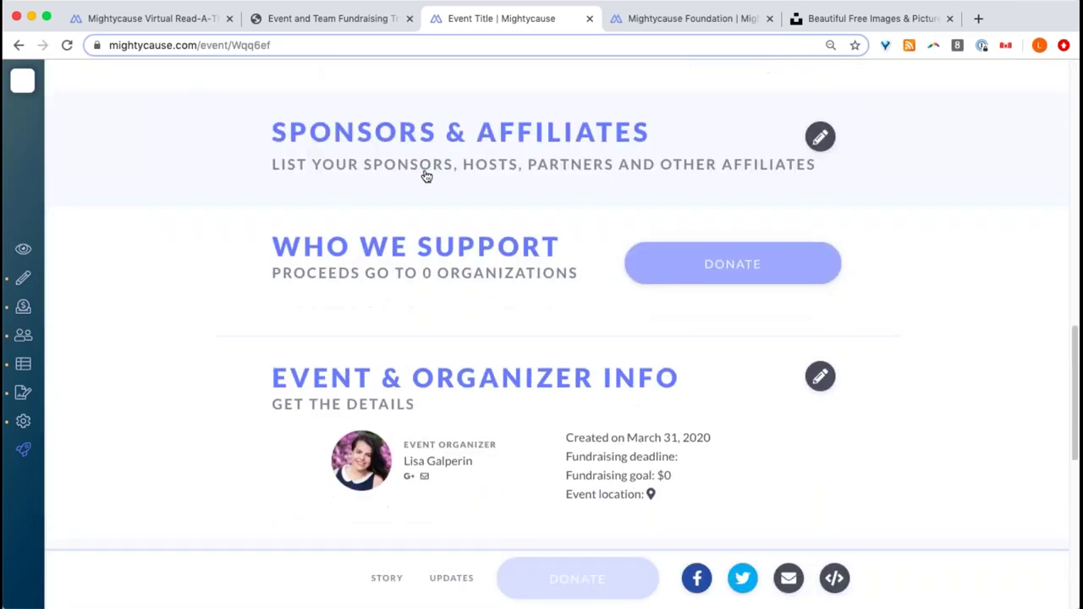
scroll(425, 175, up, 12)
scroll(426, 175, up, 2)
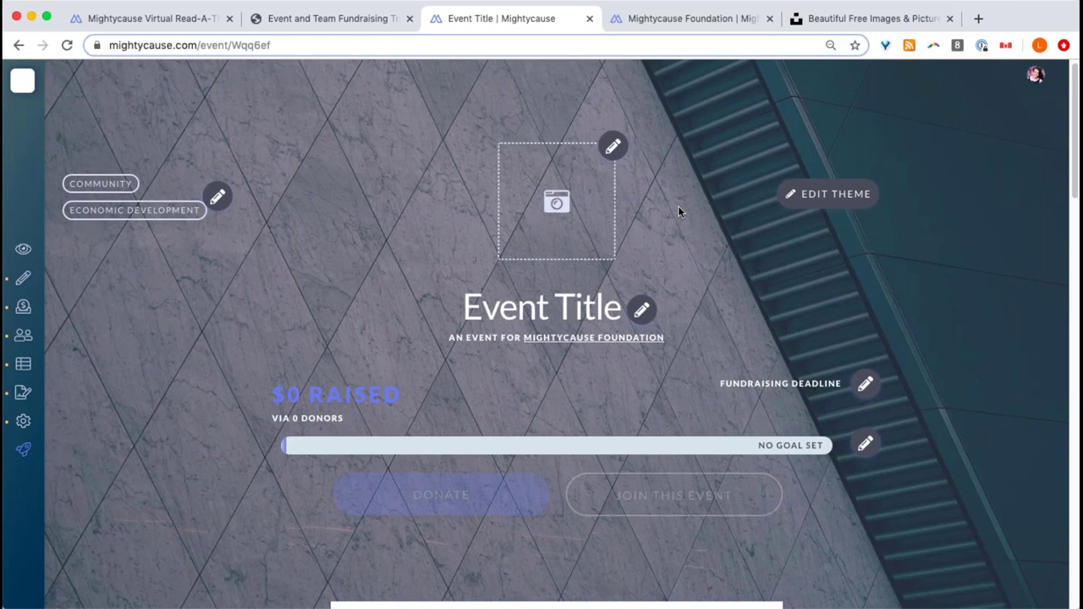
mouse_move(20, 199)
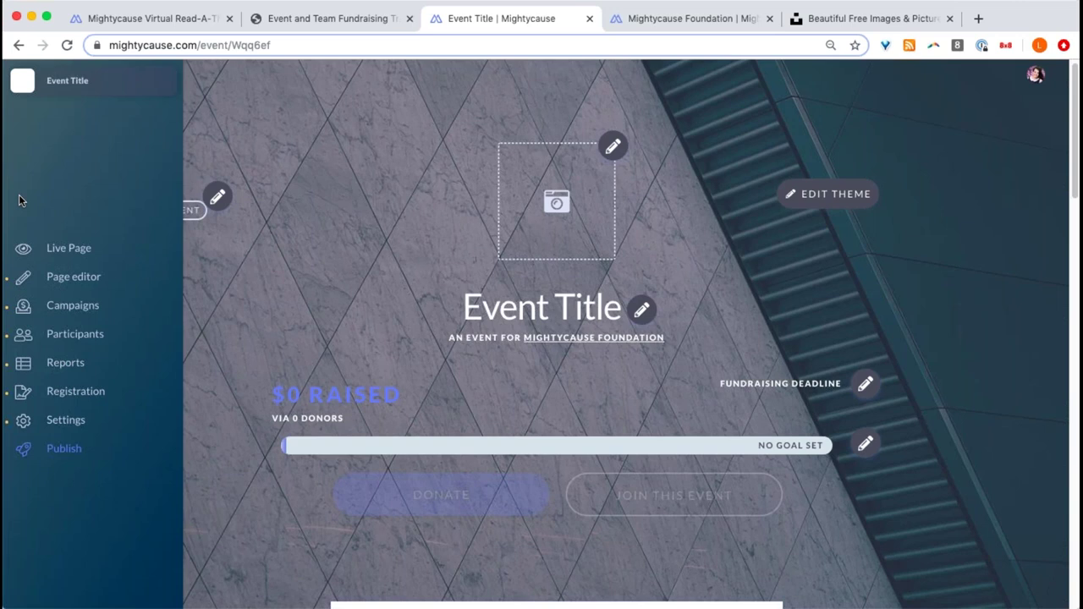
key(super+equal)
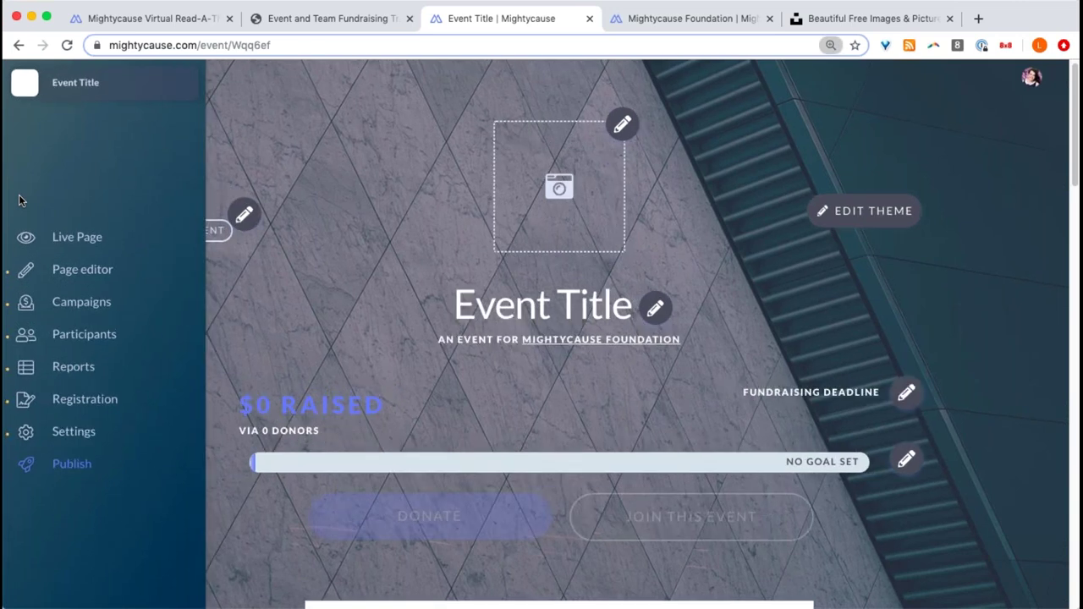
key(super+equal)
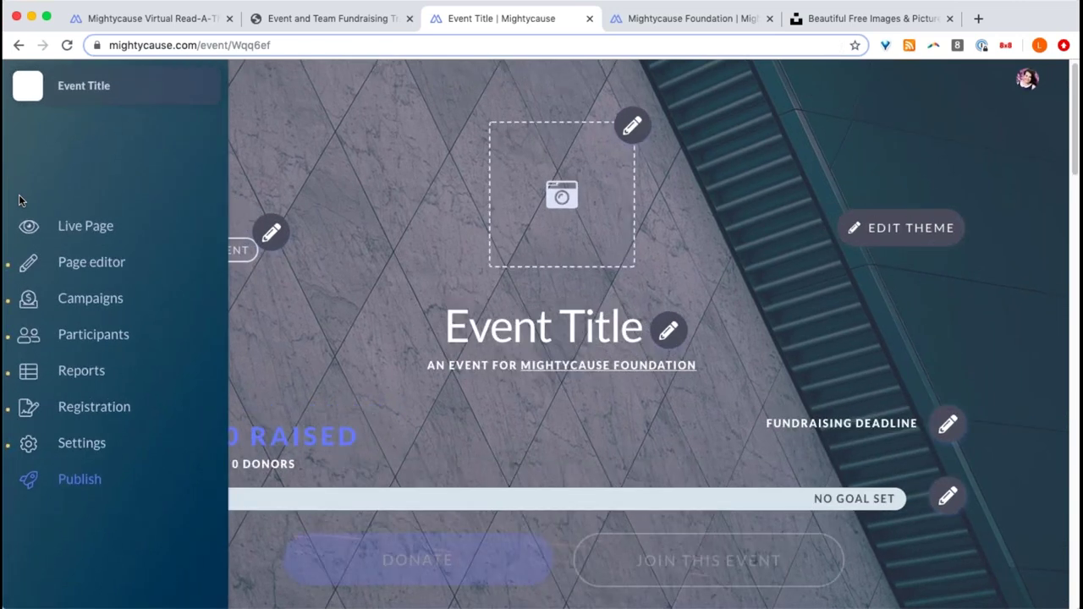
key(super+equal)
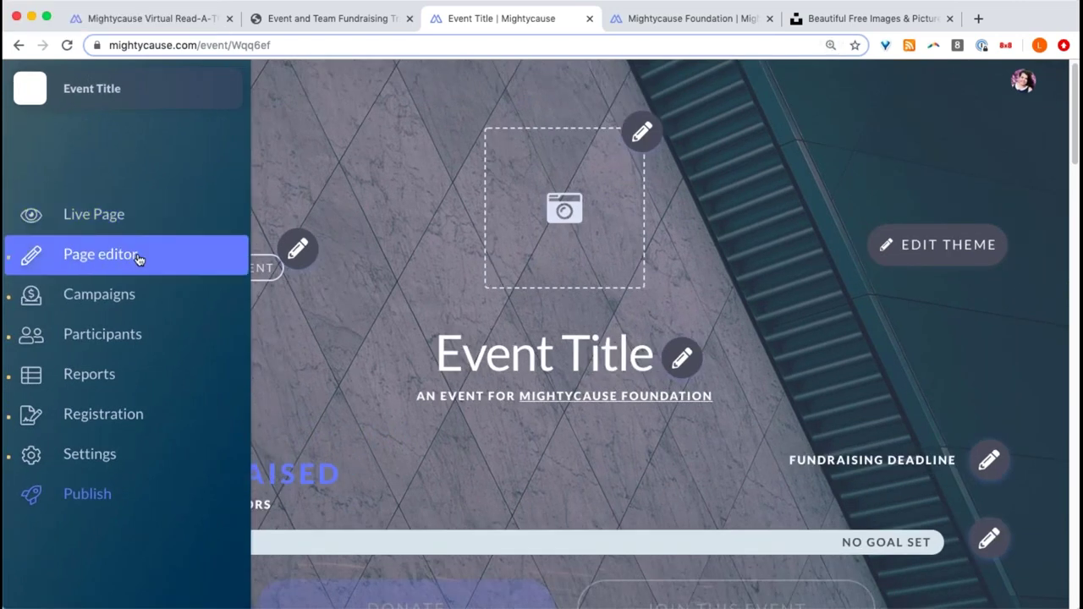
click(139, 257)
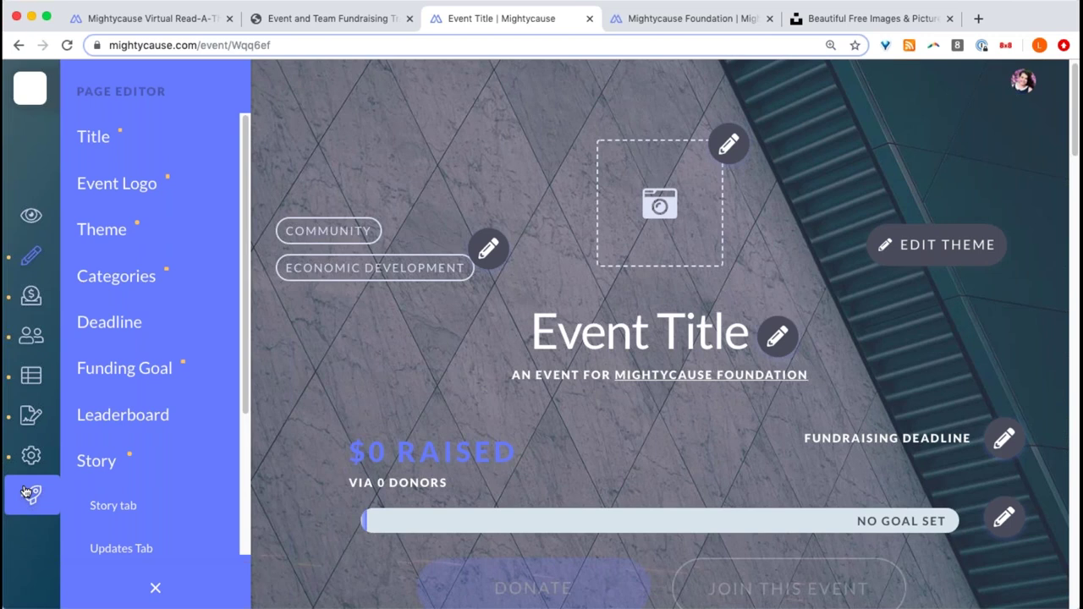
click(27, 494)
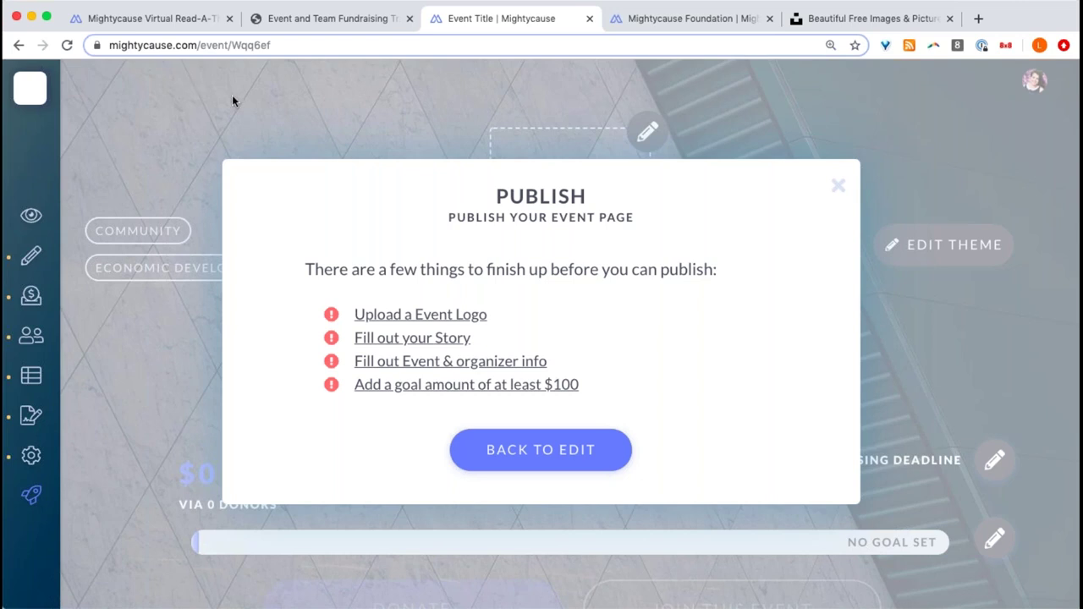
click(285, 136)
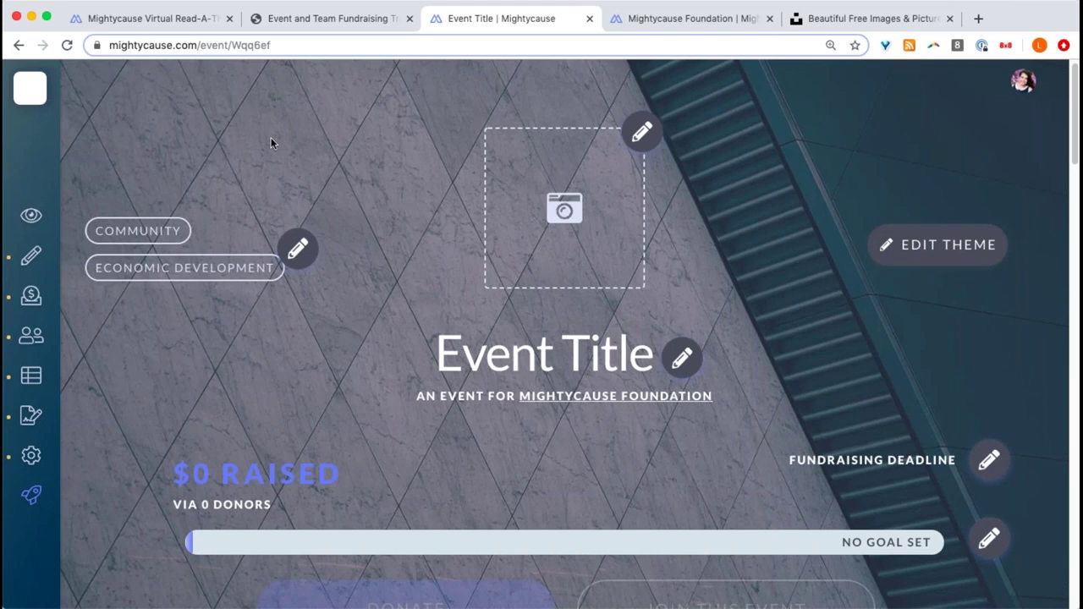
mouse_move(31, 255)
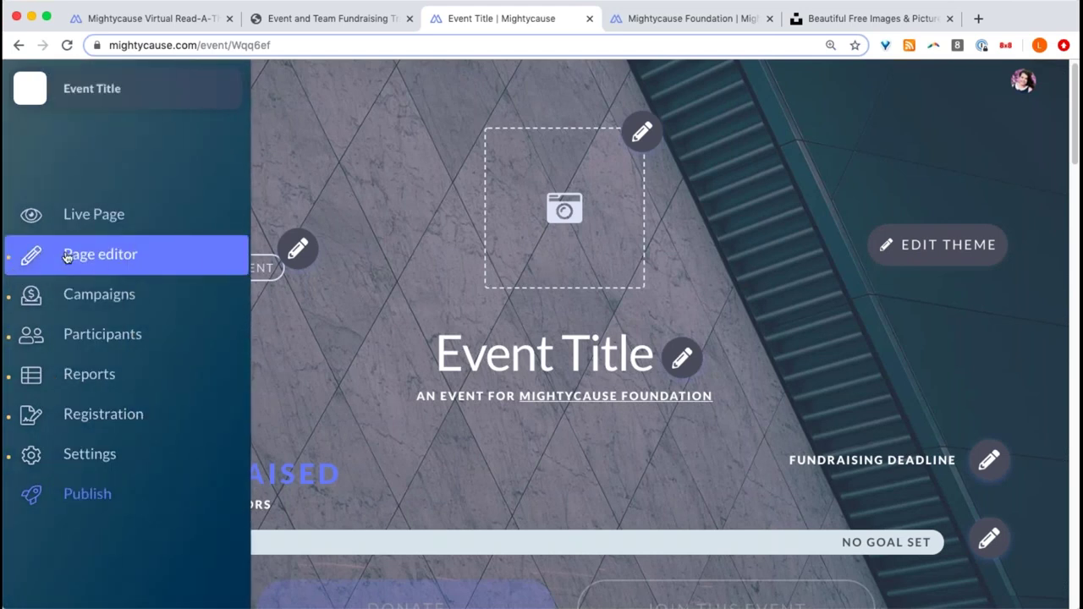
click(68, 257)
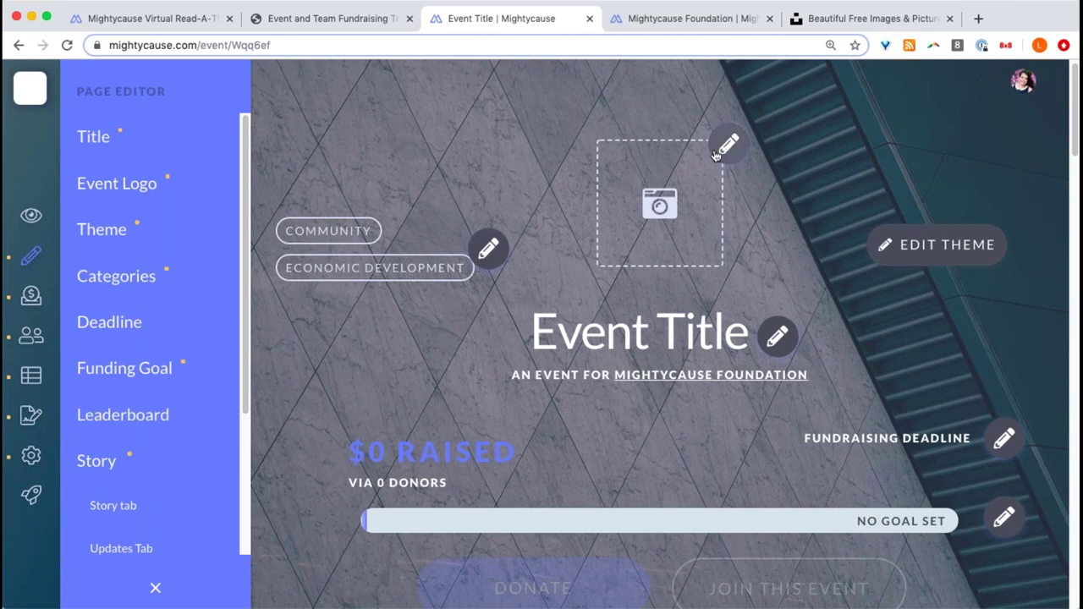
- Switch to the Live Page view and look over the draft event page
click(13, 220)
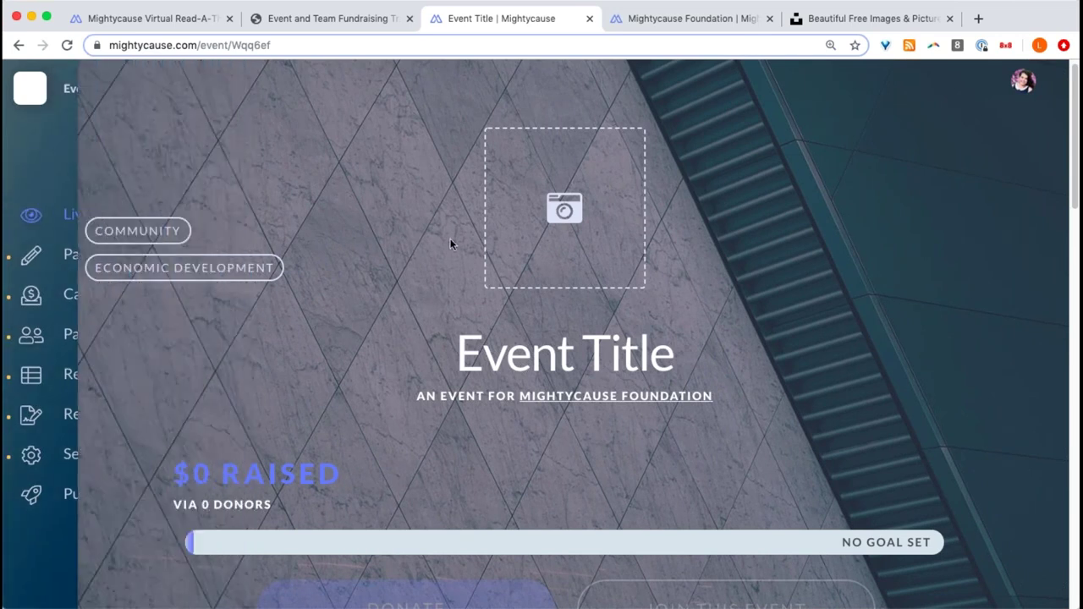
scroll(449, 244, down, 5)
scroll(450, 243, down, 4)
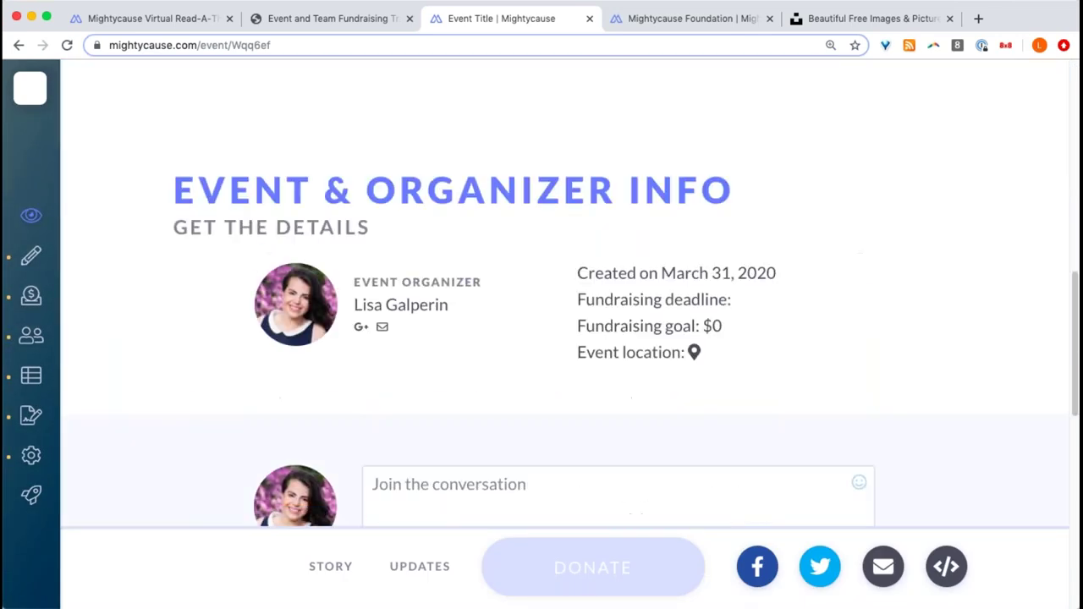
scroll(450, 244, up, 9)
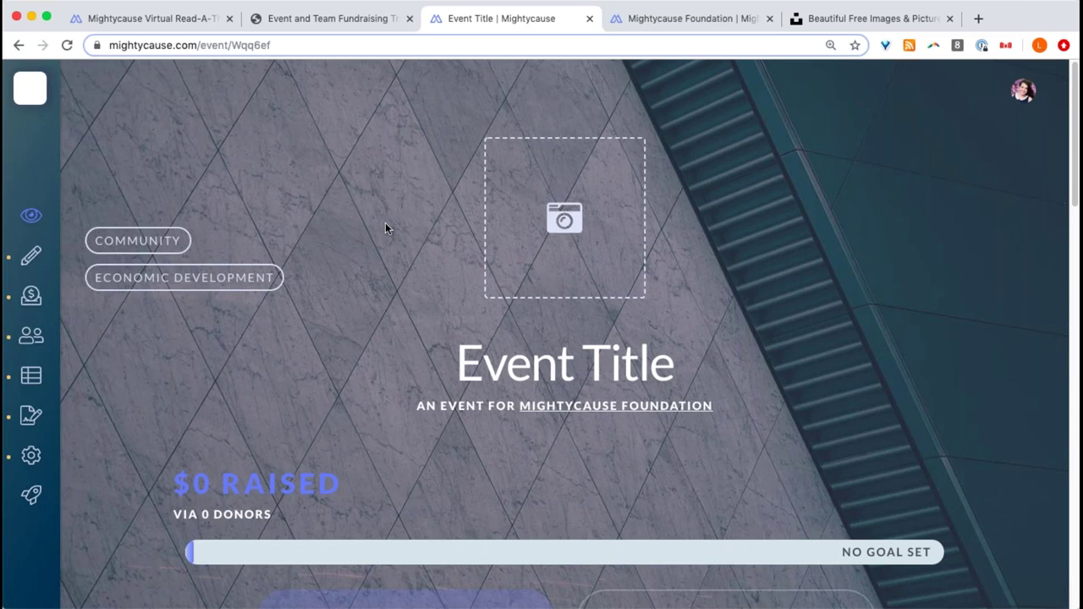
mouse_move(34, 254)
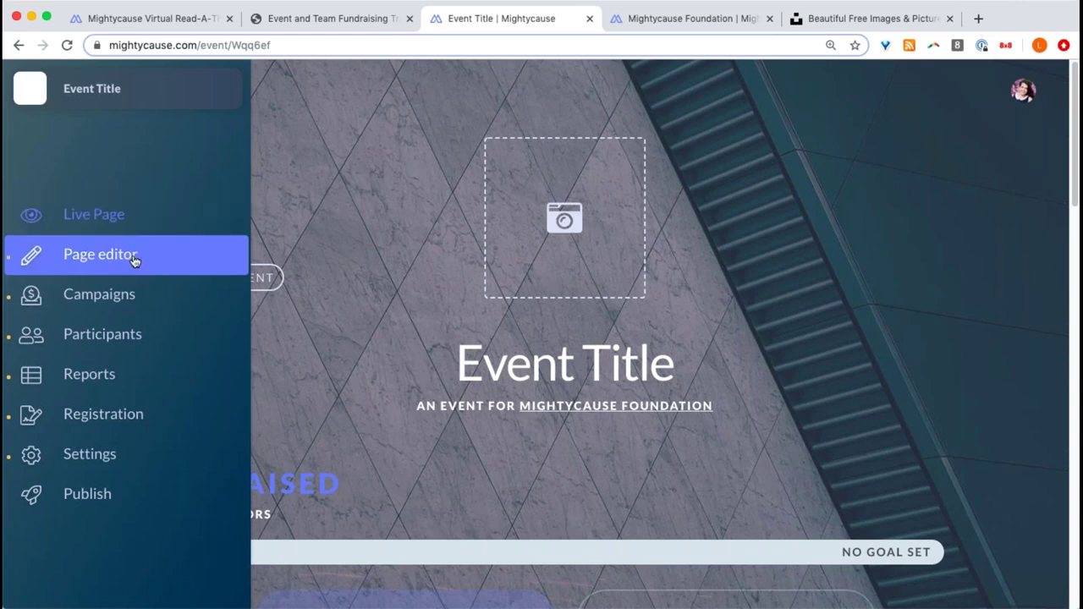
- Enter the event title 'Mightycause Virtual Read-A-Thon', lowercasing the T in Thon
click(133, 259)
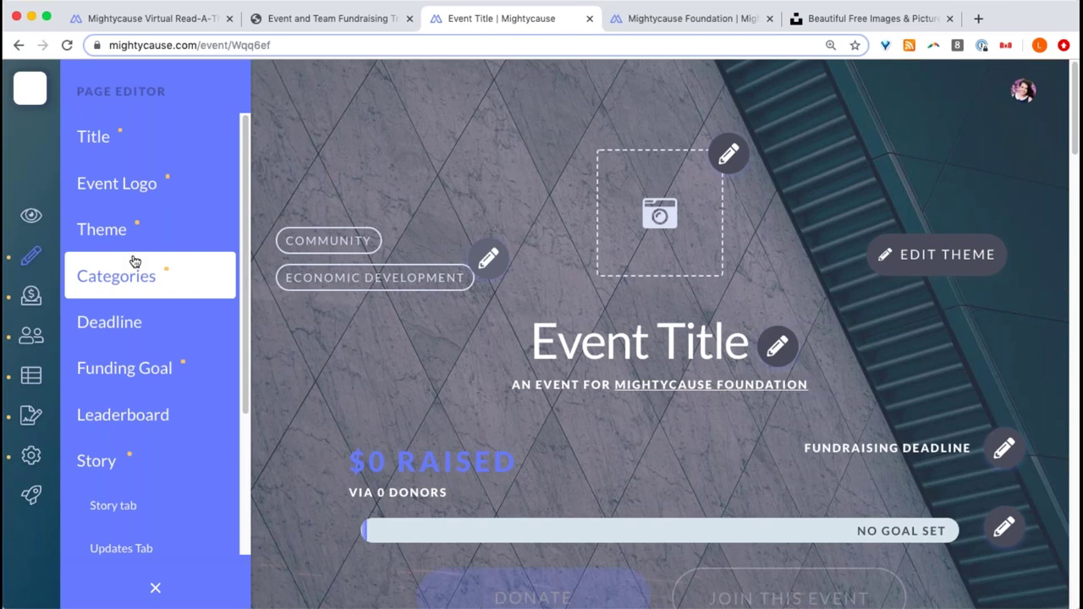
click(93, 137)
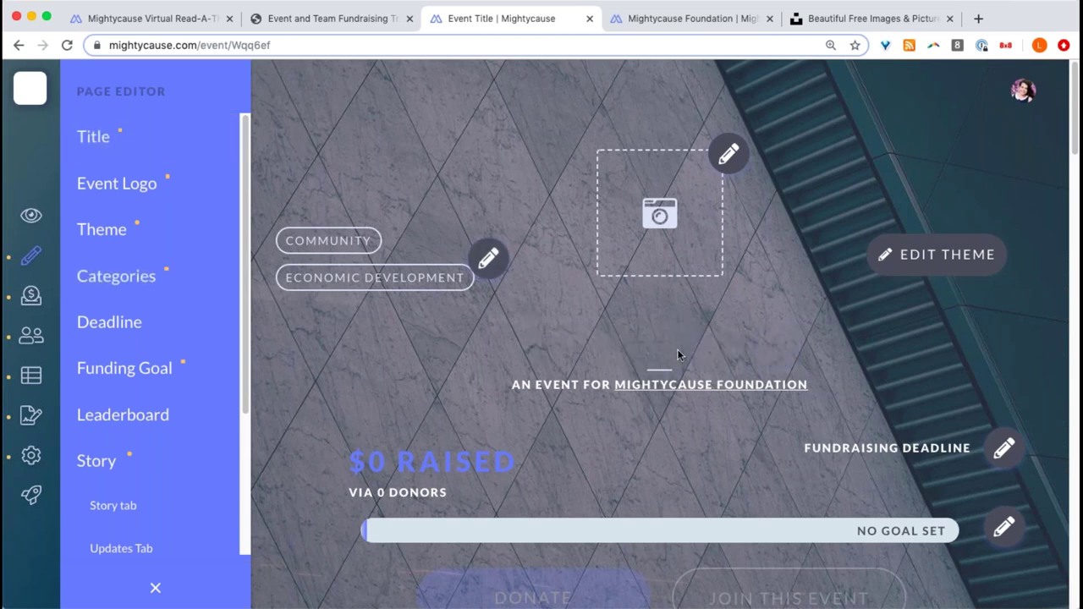
text(Mightycaus)
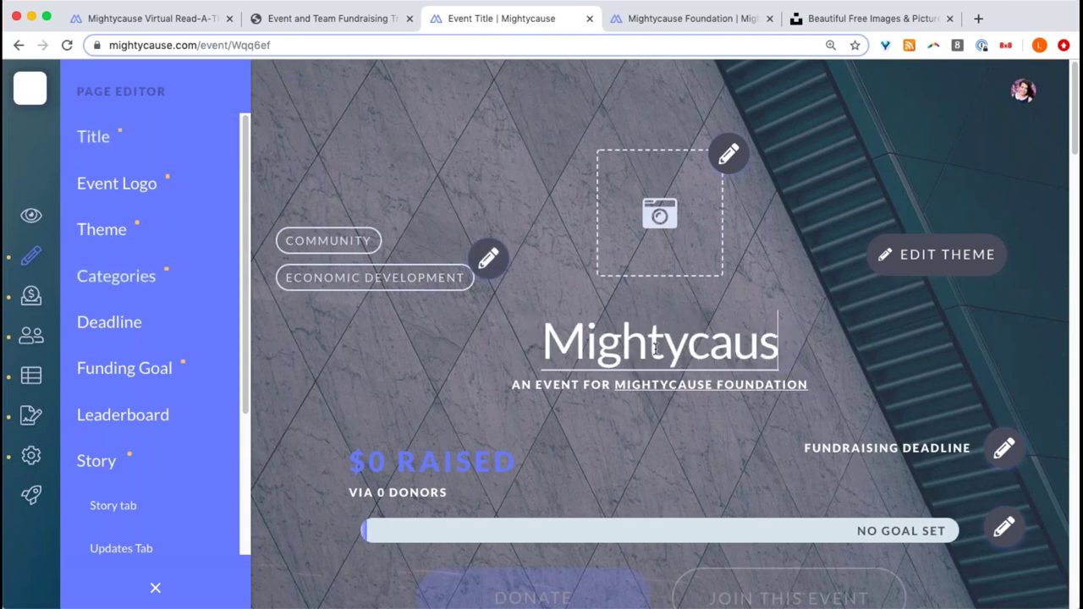
text(e Virtual Read)
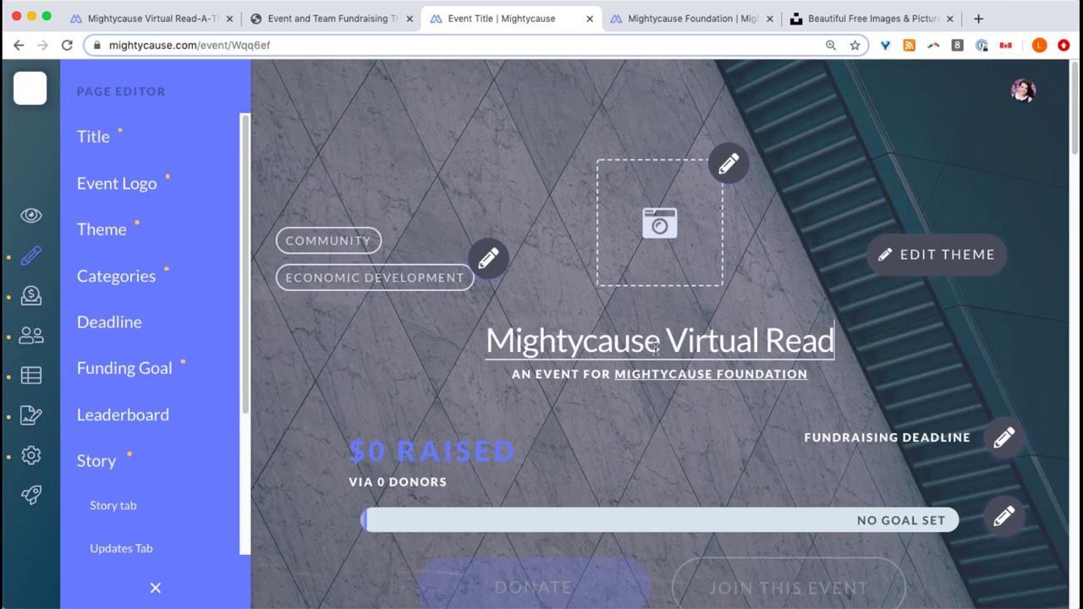
text(-A-Thon)
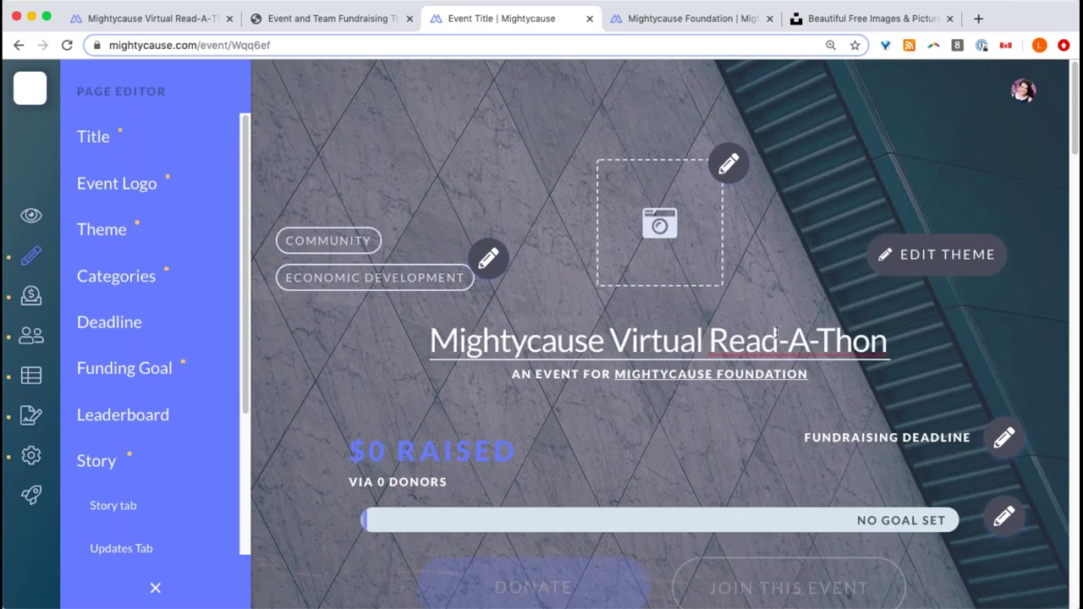
click(821, 339)
click(834, 340)
key(BackSpace)
text(thon)
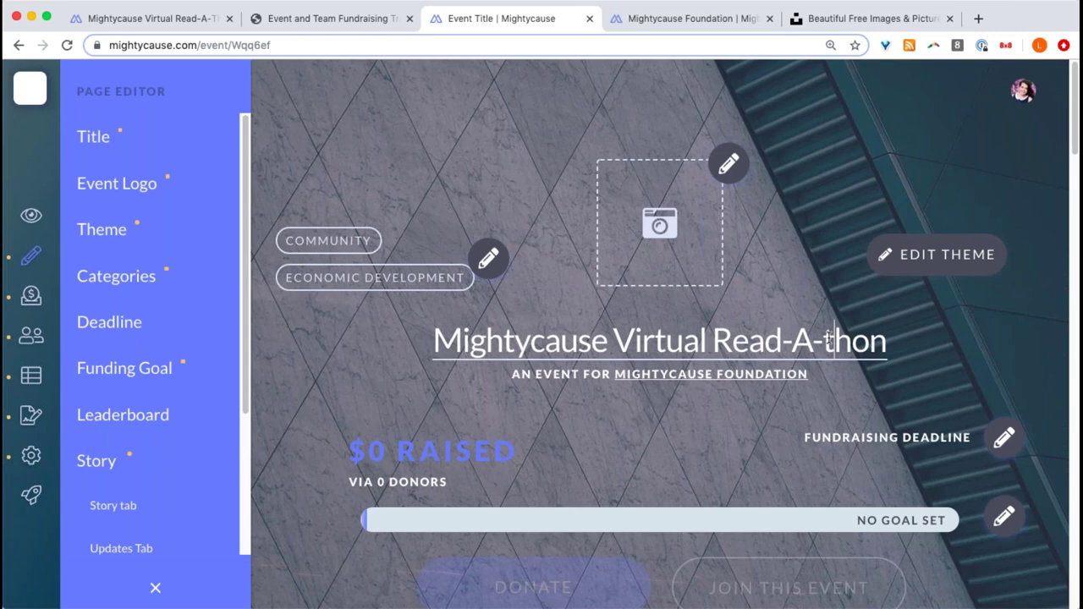
click(740, 296)
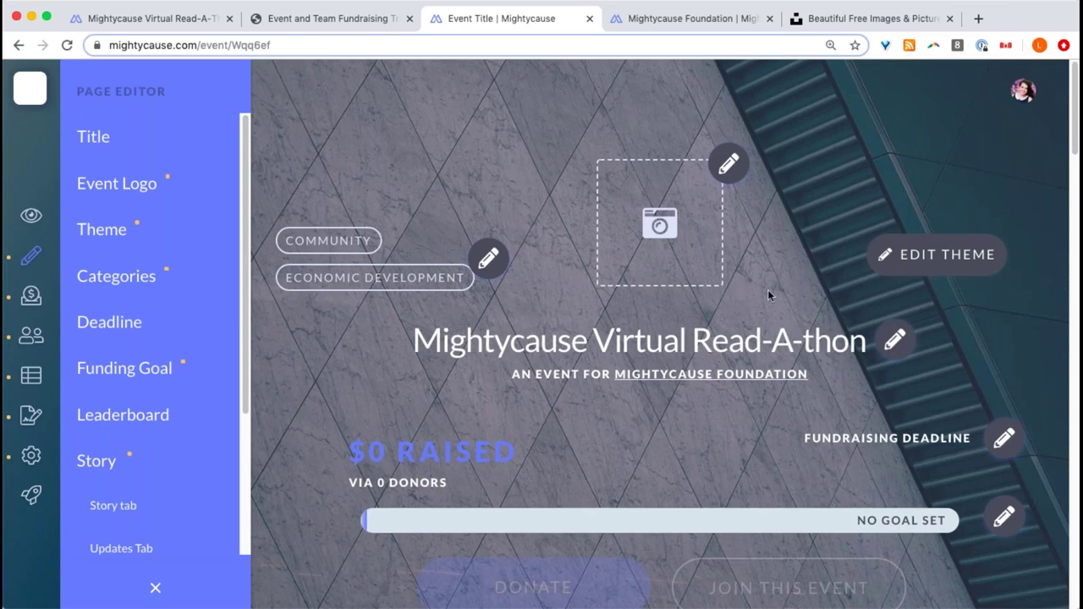
- Lowercase the A so the title reads 'Mightycause Virtual Read-a-thon', and open the logo uploader
scroll(860, 117, down, 1)
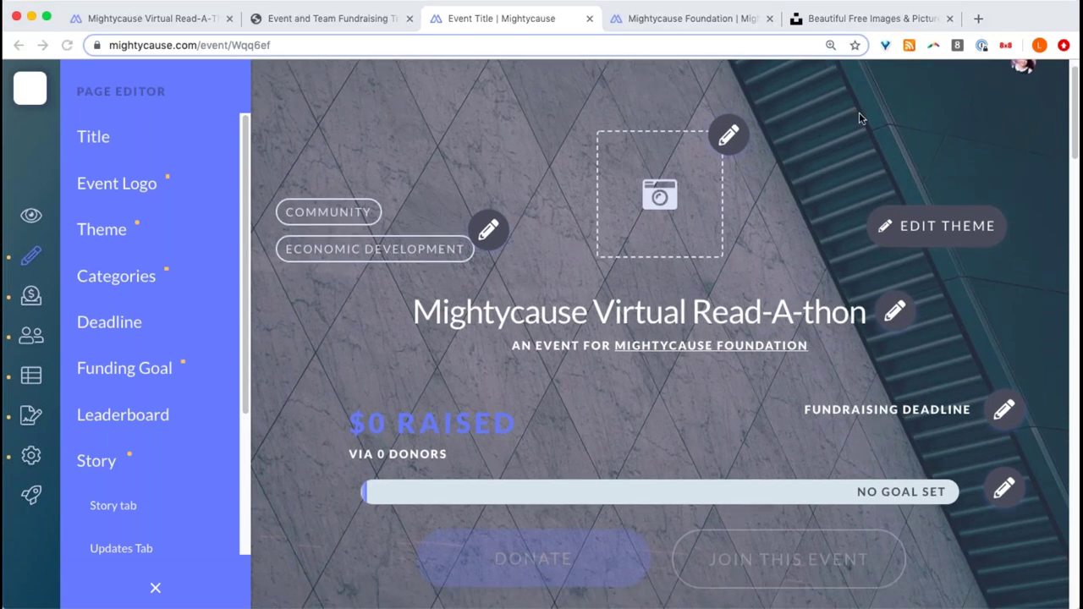
click(896, 313)
click(792, 314)
key(Delete)
text(a)
click(757, 228)
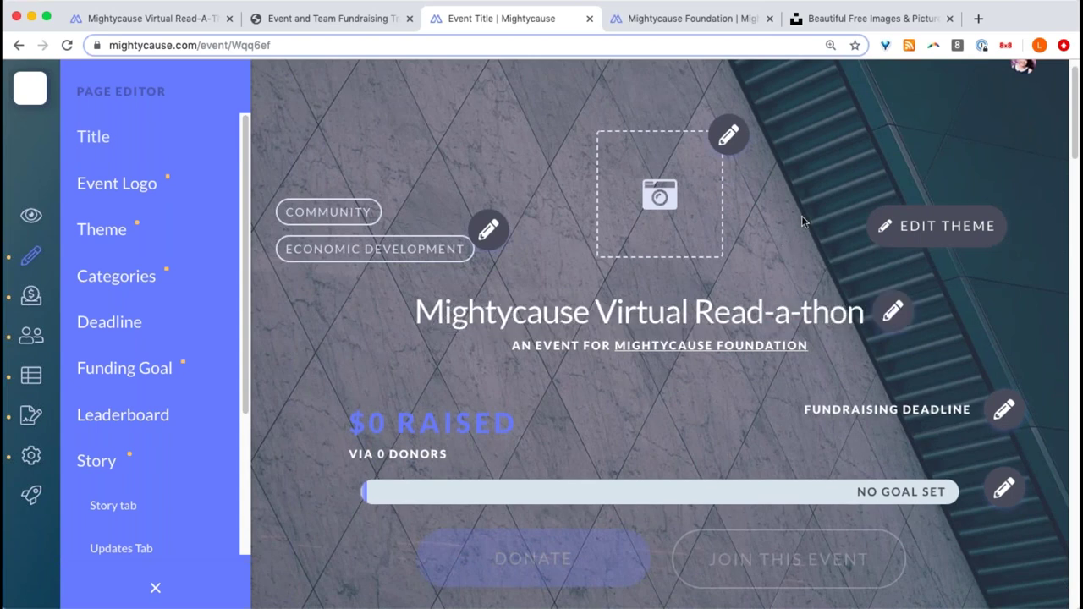
scroll(804, 221, up, 1)
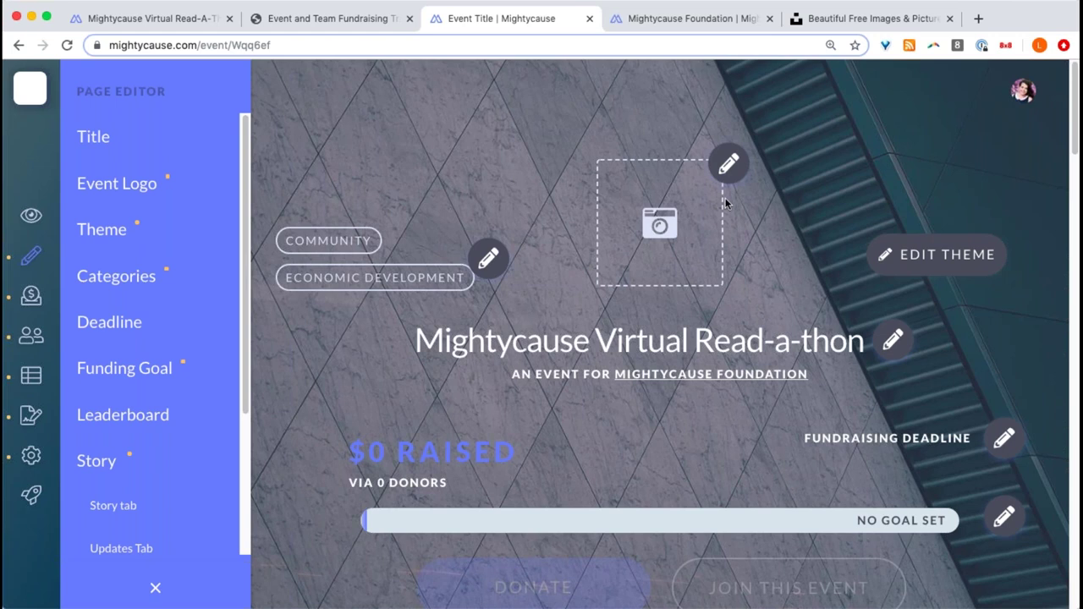
click(730, 169)
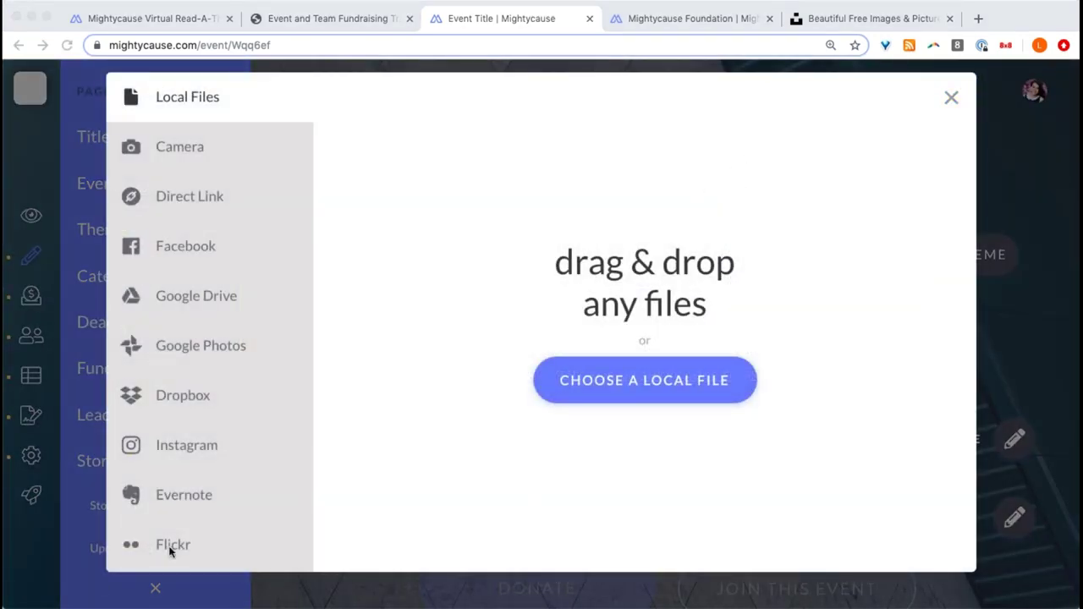
- Upload the round Mightycause logo PNG with a 1:1 crop as the event logo
click(1042, 14)
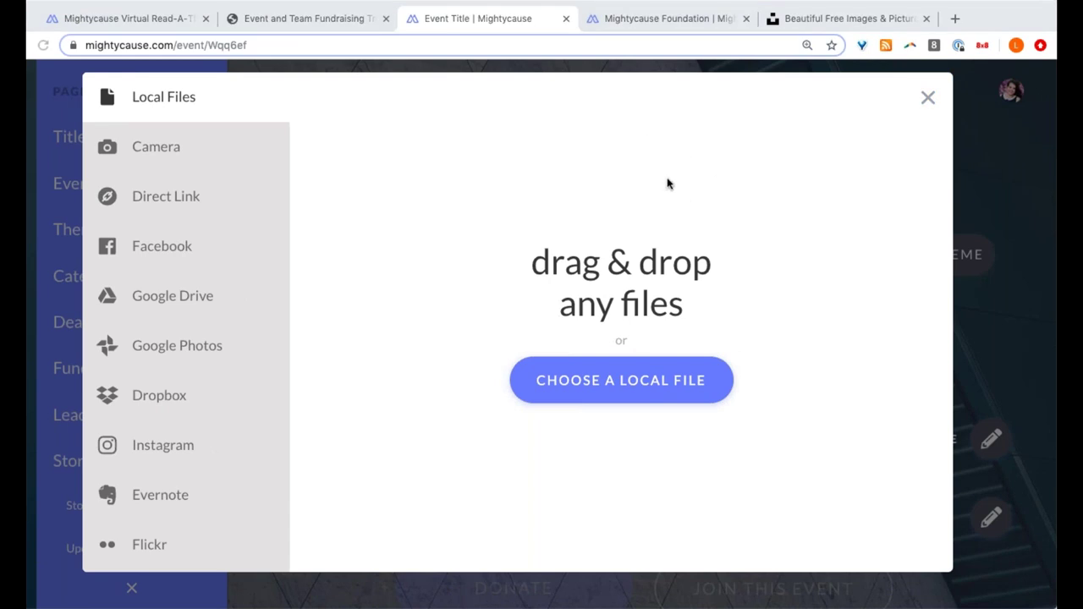
drag(764, 104, 507, 382)
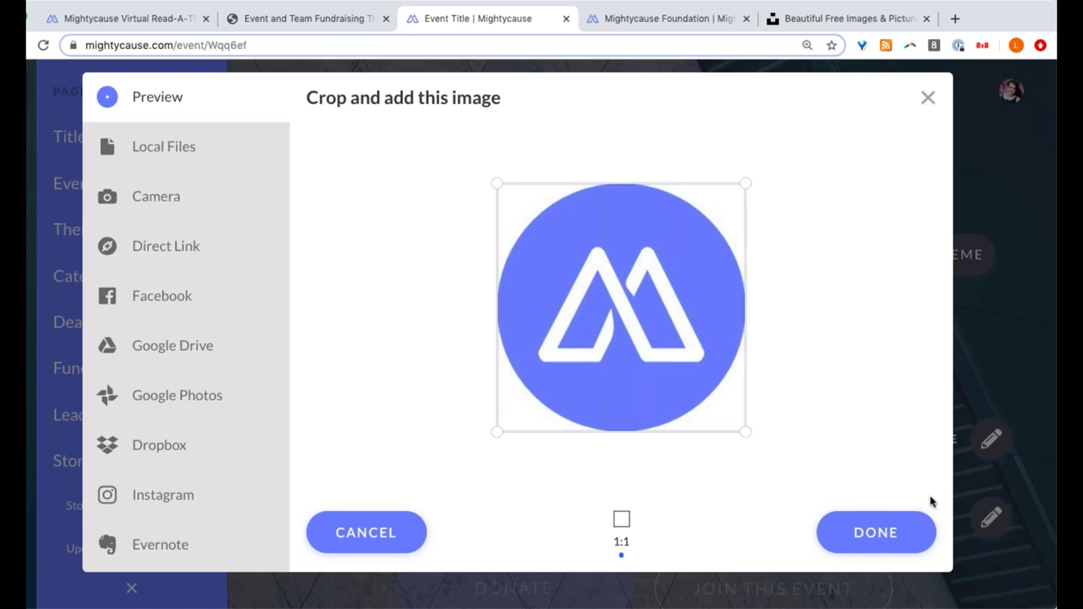
click(876, 532)
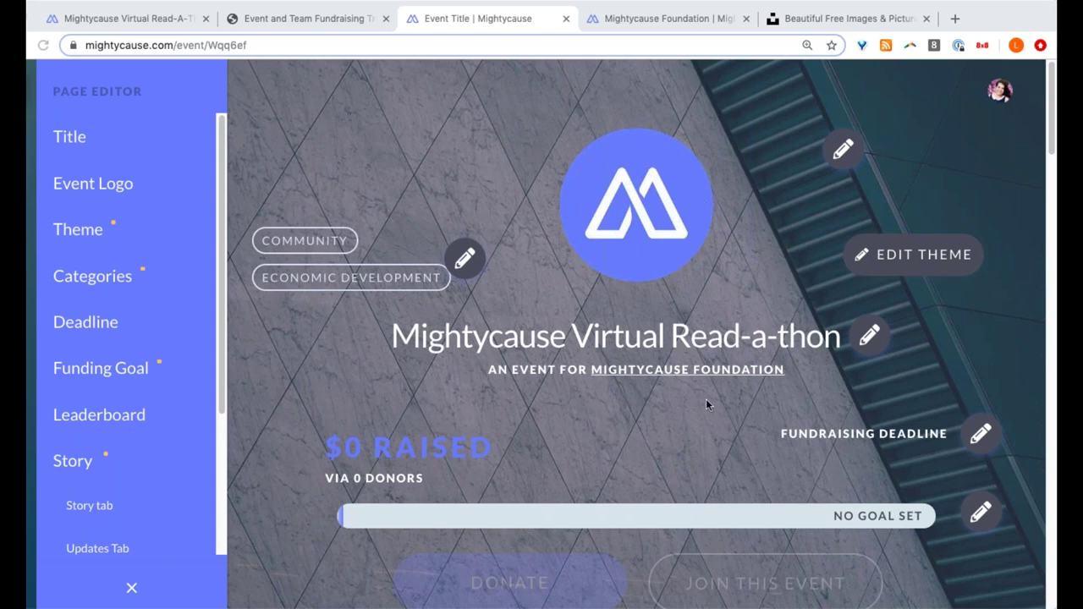
- Open the event's Edit Theme settings, then go to the Unsplash browser tab
scroll(705, 405, down, 2)
scroll(817, 405, up, 2)
click(860, 261)
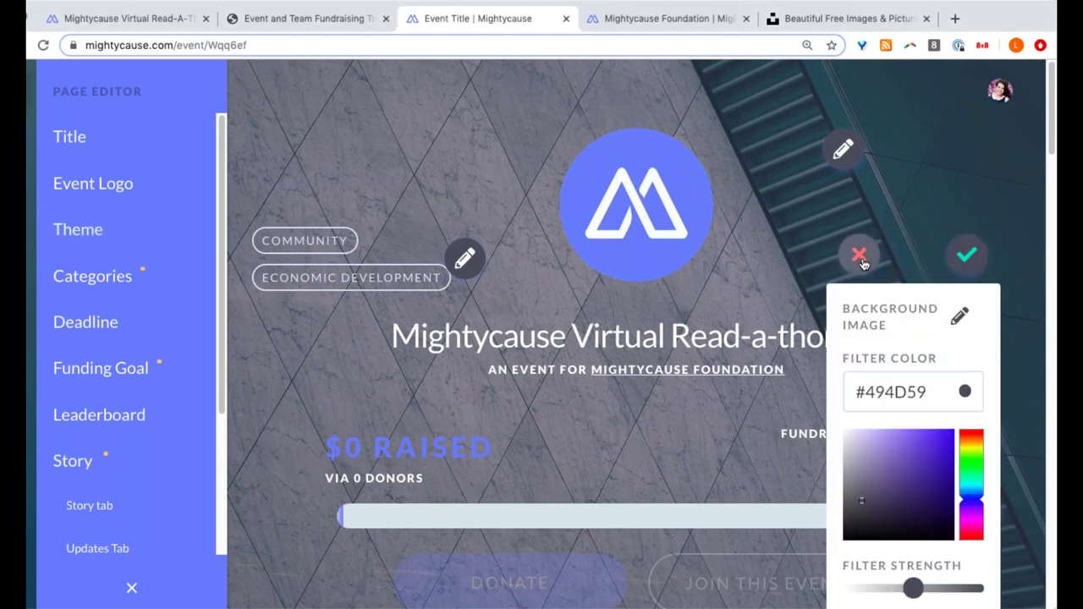
scroll(929, 326, down, 1)
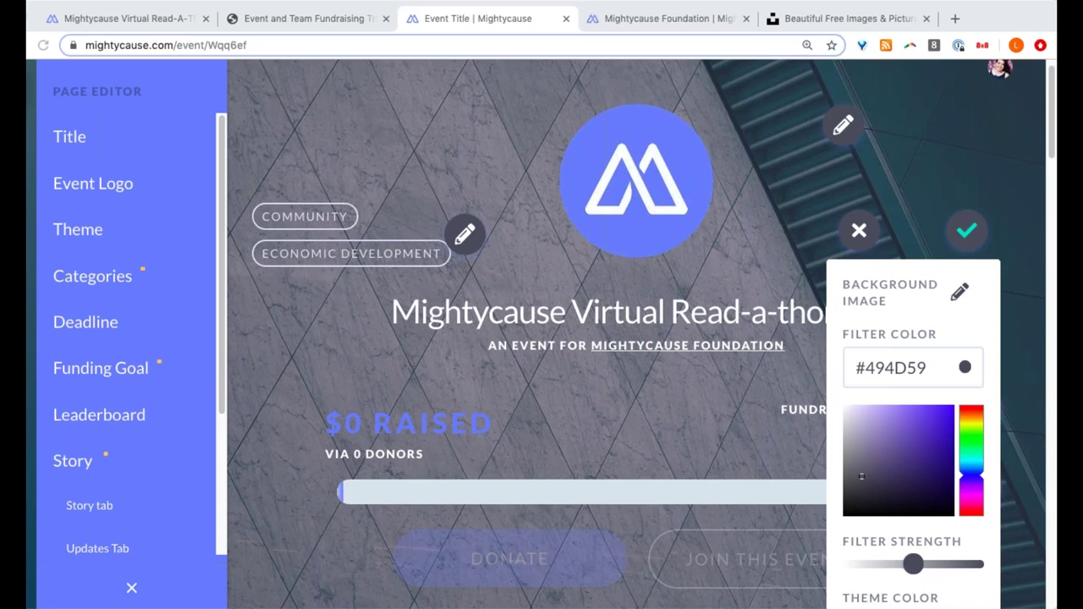
click(804, 19)
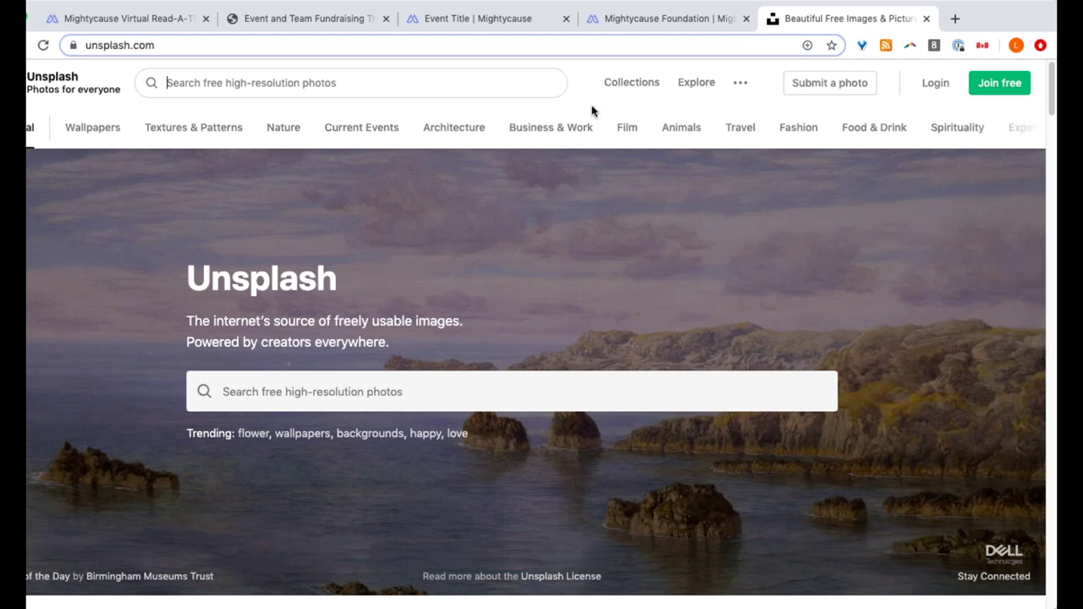
- Search Unsplash for 'book', browse the photo results, and return to the Mightycause editor
text(book)
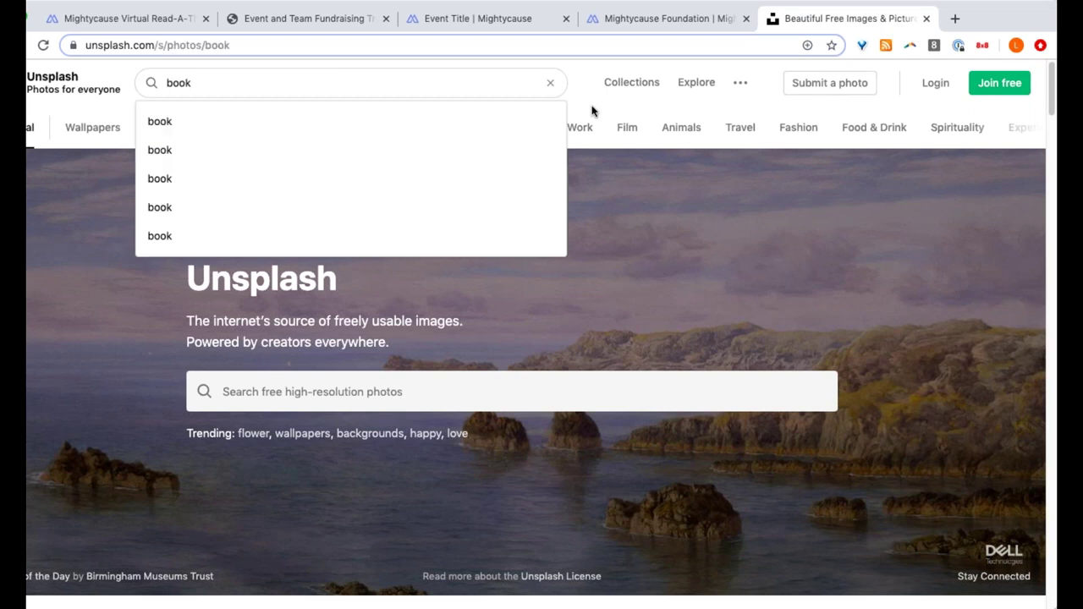
key(Return)
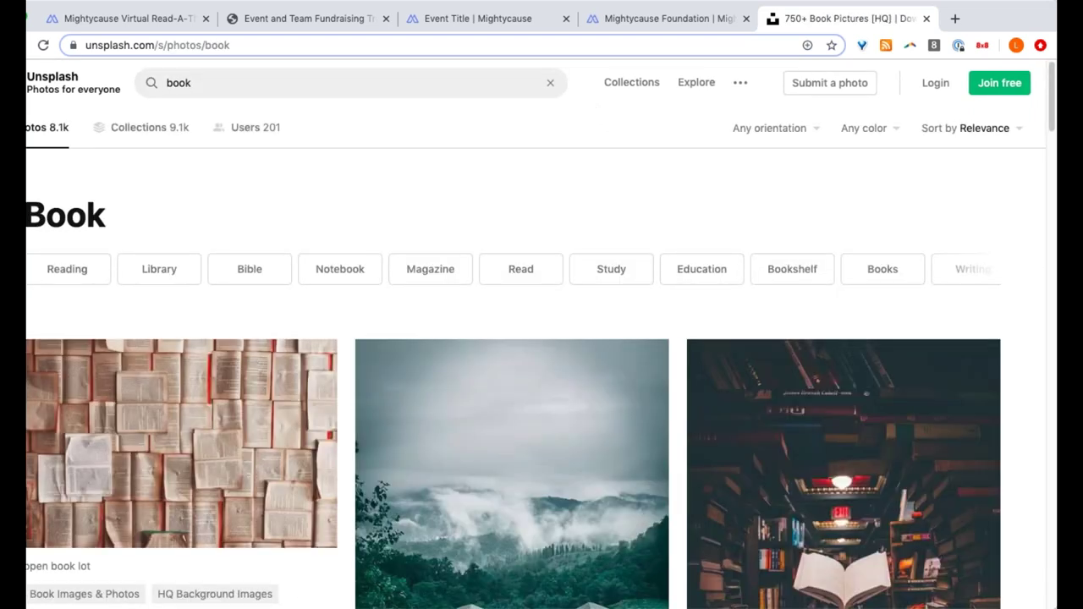
scroll(639, 280, down, 10)
scroll(639, 292, down, 10)
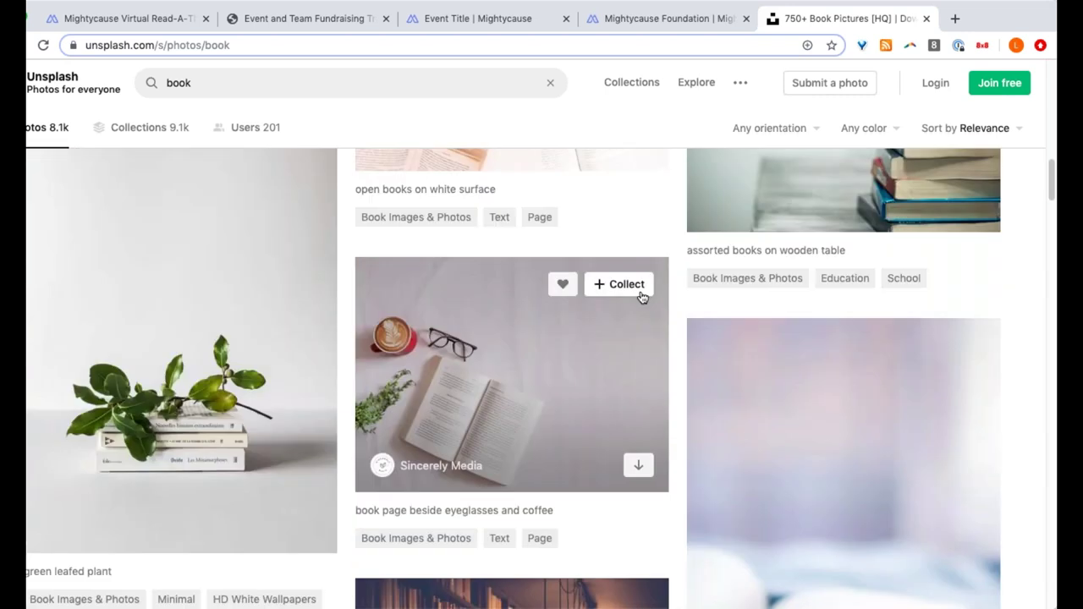
scroll(639, 292, up, 15)
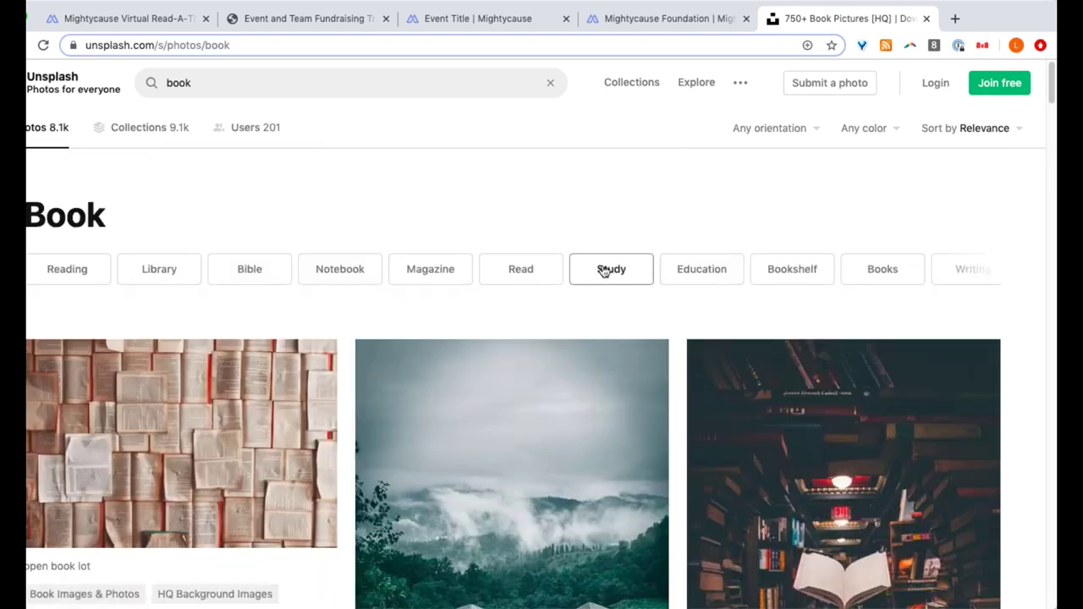
scroll(554, 447, down, 3)
scroll(396, 374, up, 3)
click(496, 18)
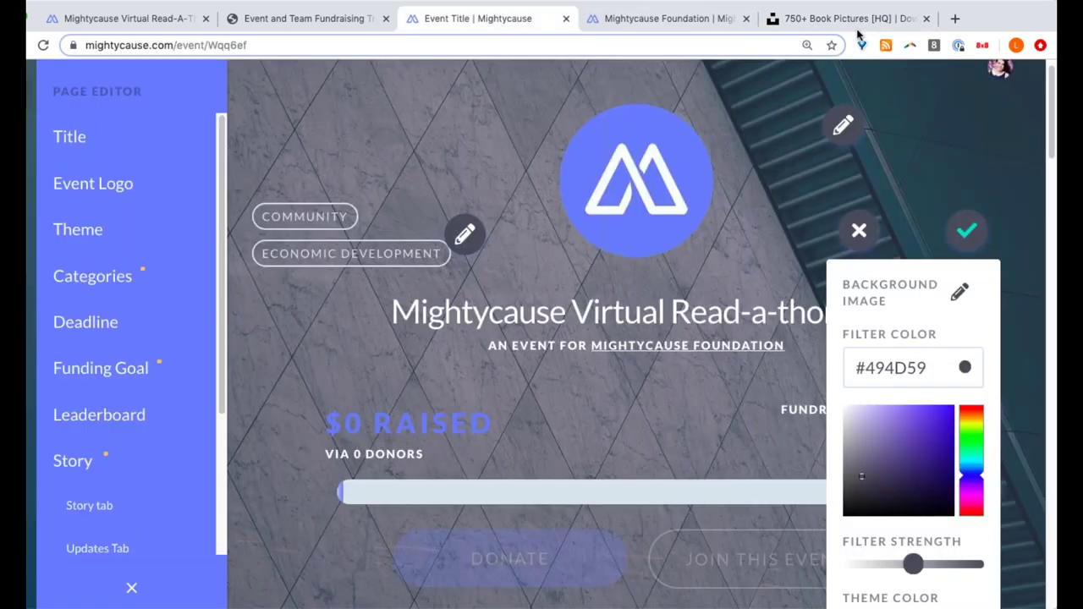
- Upload the open-book photo from Local Files as the page's background image
click(960, 292)
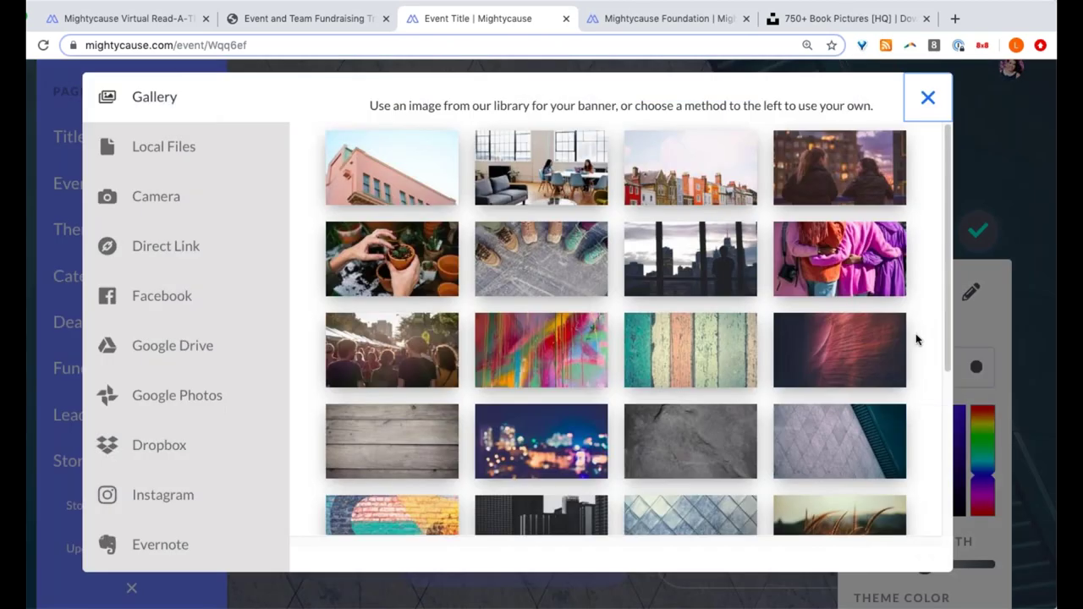
click(162, 151)
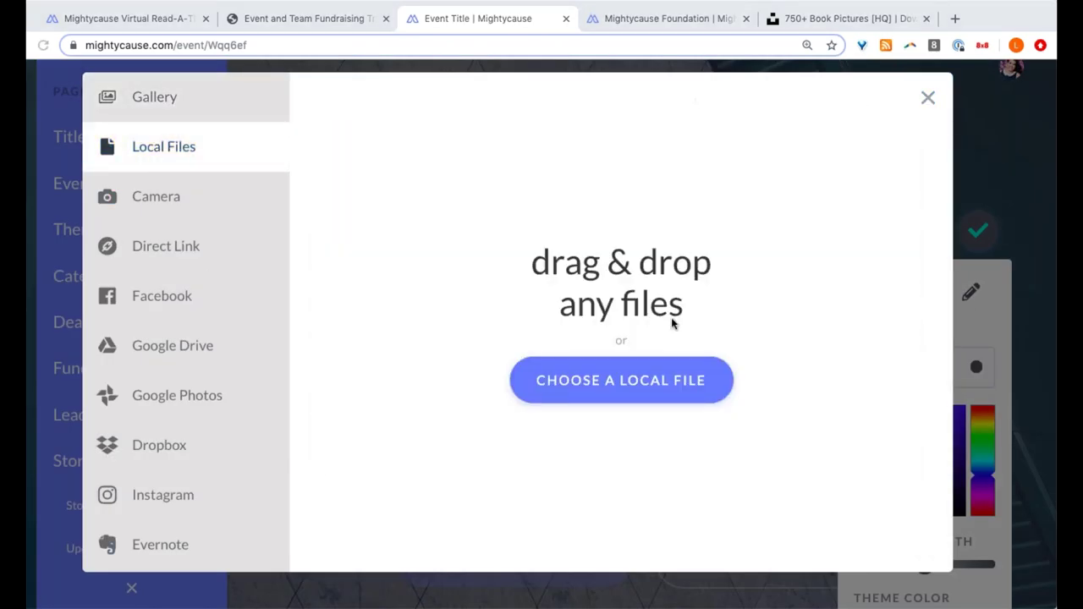
drag(673, 323, 421, 337)
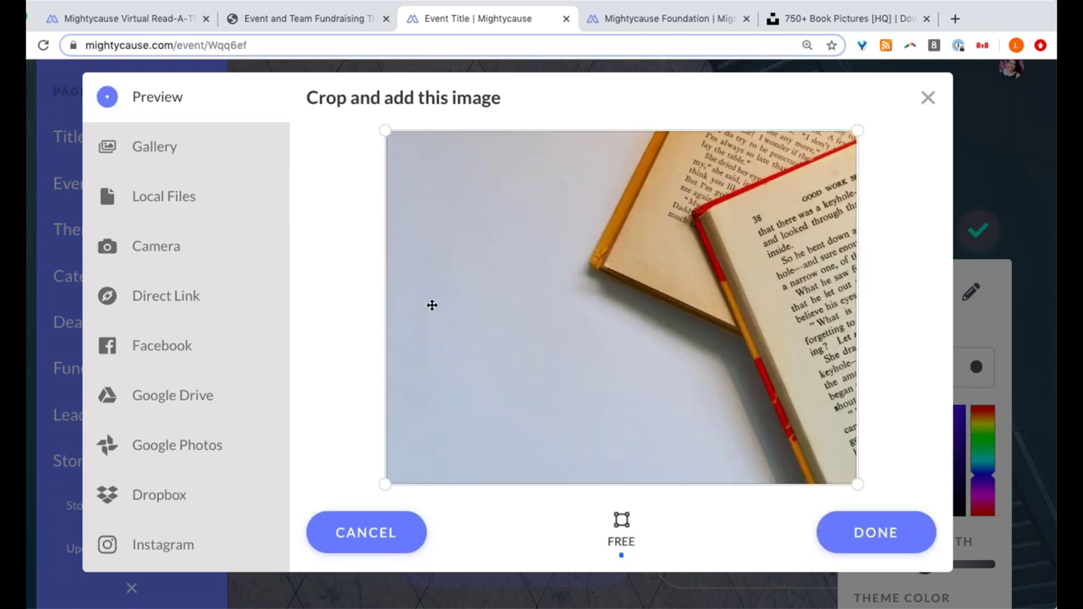
click(898, 546)
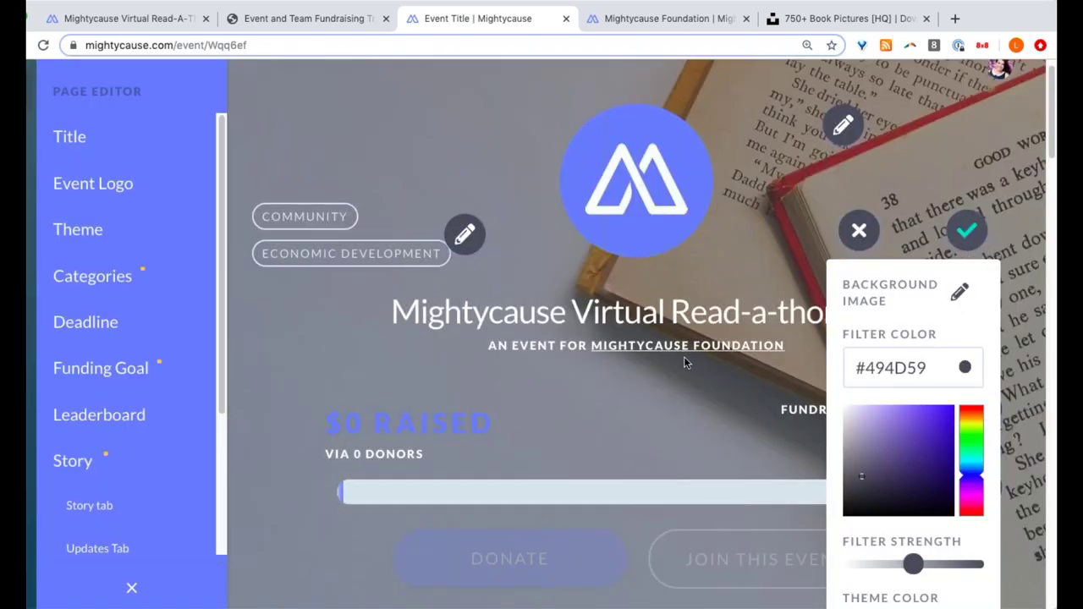
- Lighten the filter to #243259, set theme colour #003df8, and apply the theme
scroll(684, 356, down, 1)
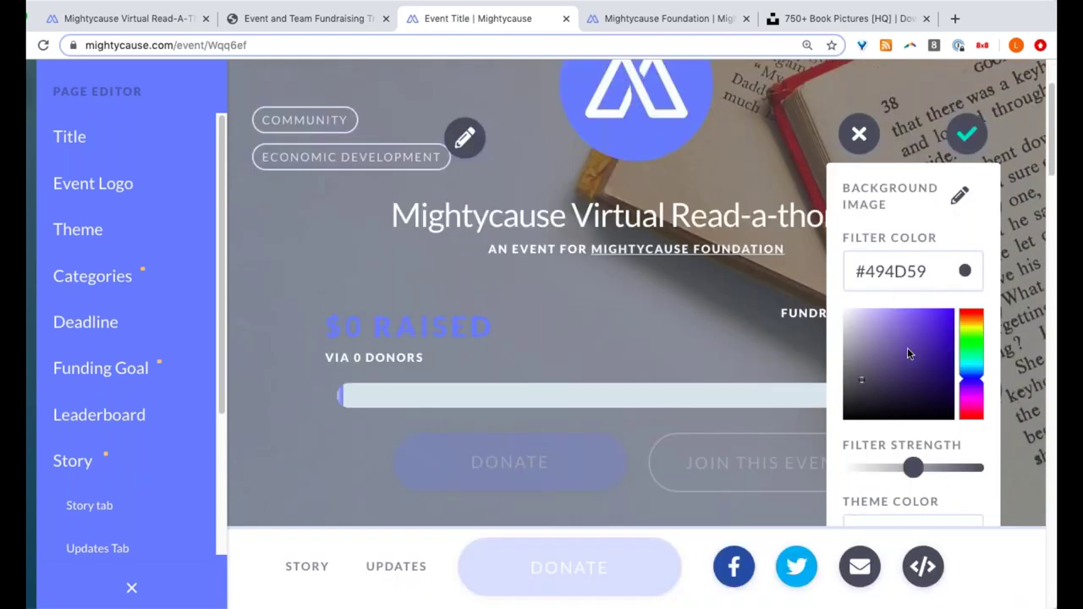
scroll(908, 354, down, 1)
drag(920, 446, 900, 449)
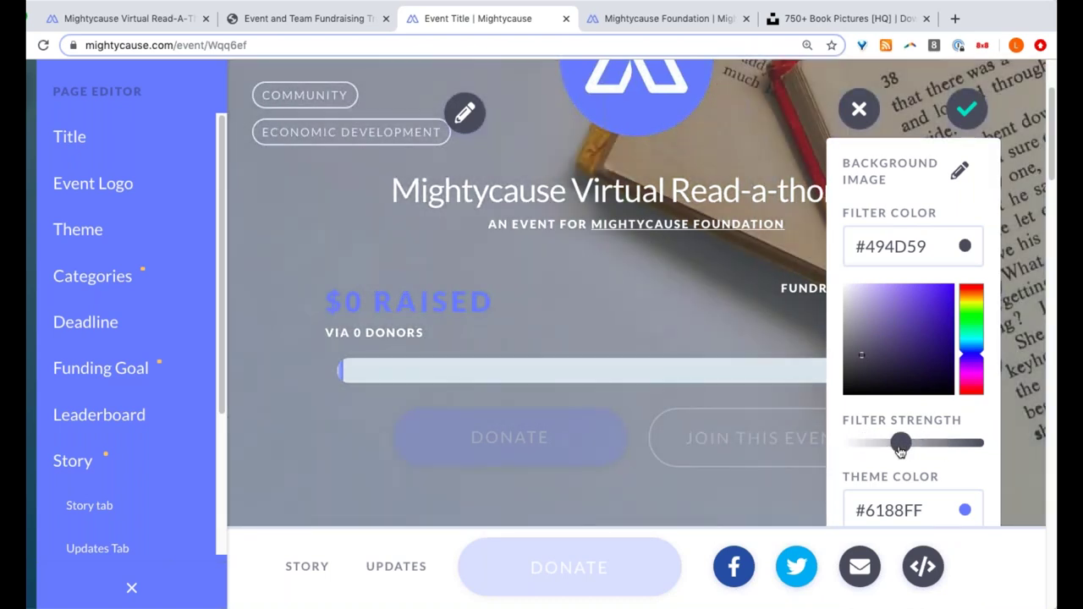
mouse_move(869, 362)
mouse_down()
mouse_move(888, 360)
mouse_move(902, 305)
mouse_move(915, 308)
mouse_move(901, 345)
mouse_move(910, 359)
mouse_up()
scroll(852, 452, down, 1)
scroll(852, 452, up, 1)
scroll(930, 448, down, 1)
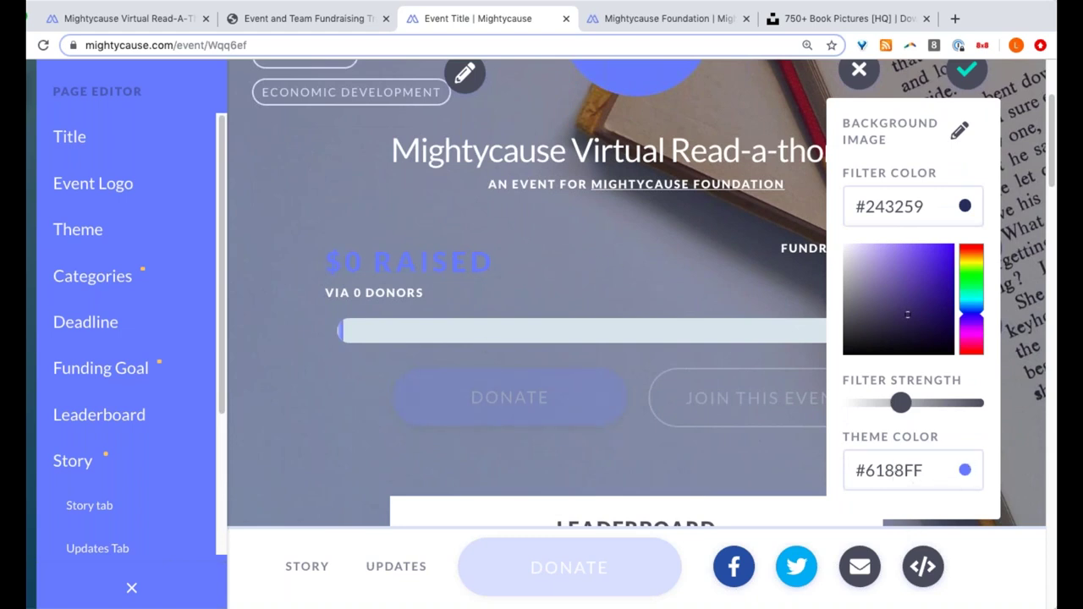
click(965, 471)
drag(936, 330, 955, 324)
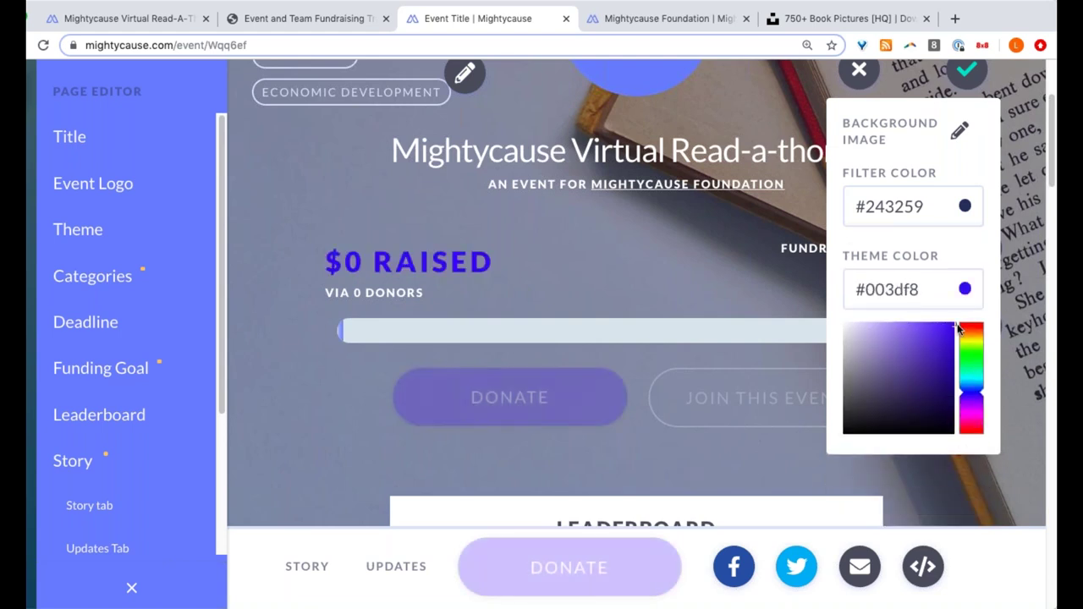
scroll(950, 232, up, 3)
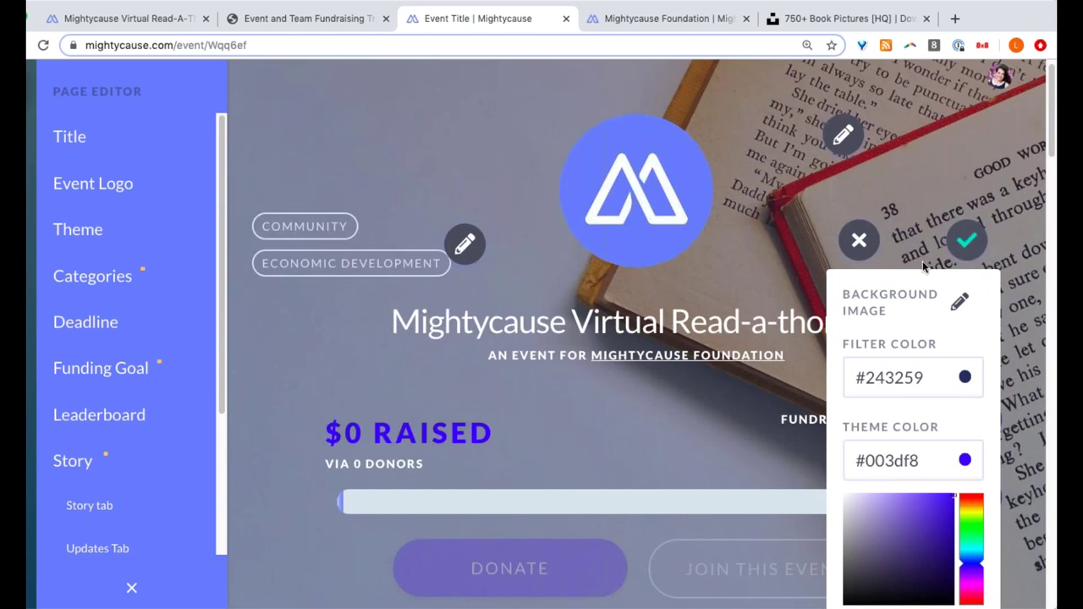
click(970, 245)
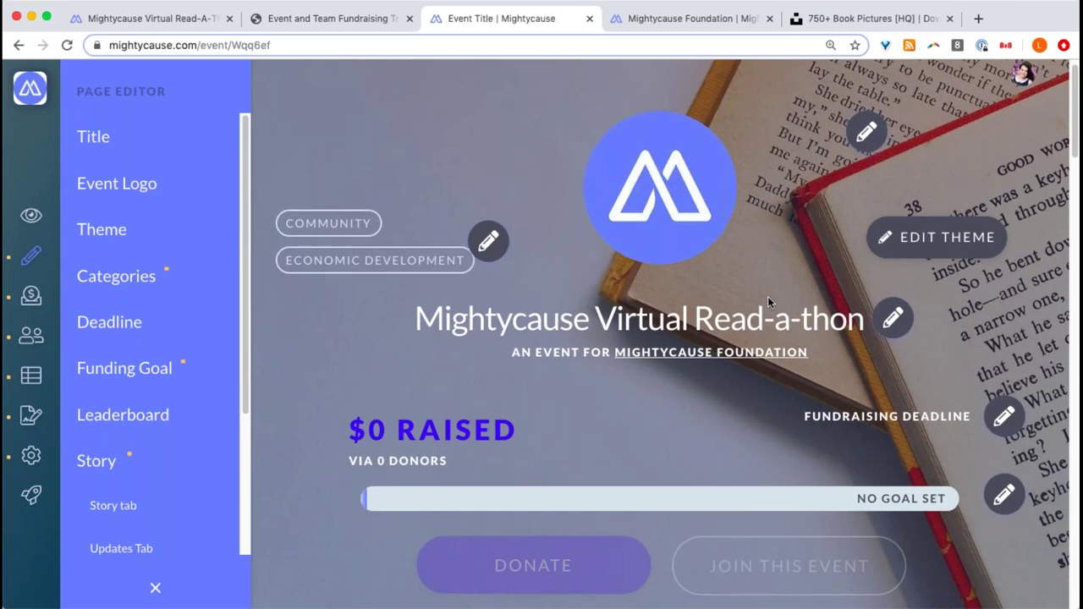
- Scroll past the Leaderboard and place the caret in the empty Story editor
scroll(745, 301, down, 1)
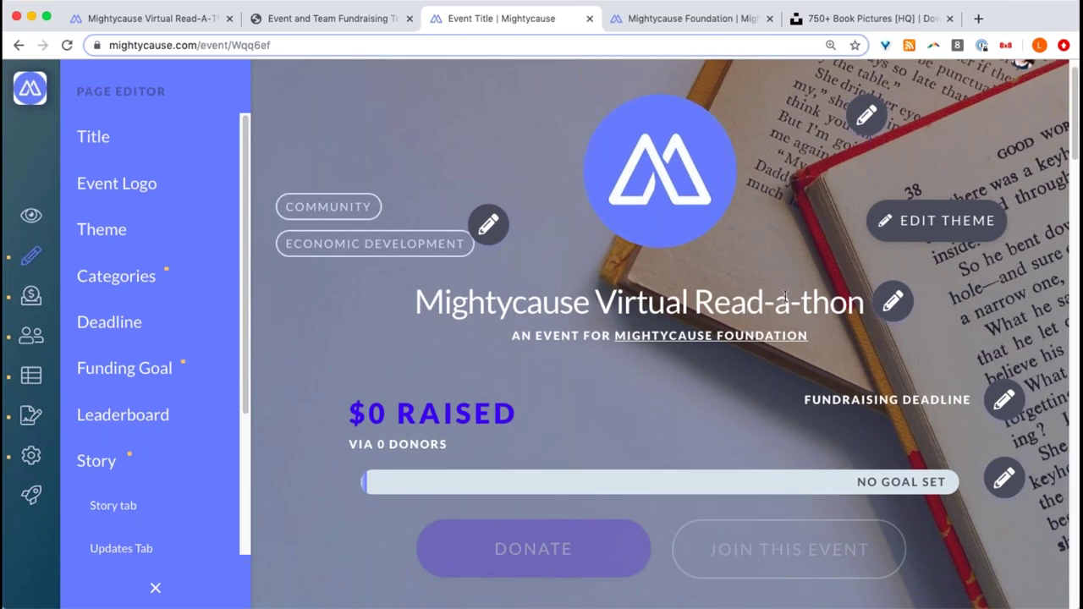
scroll(745, 299, down, 1)
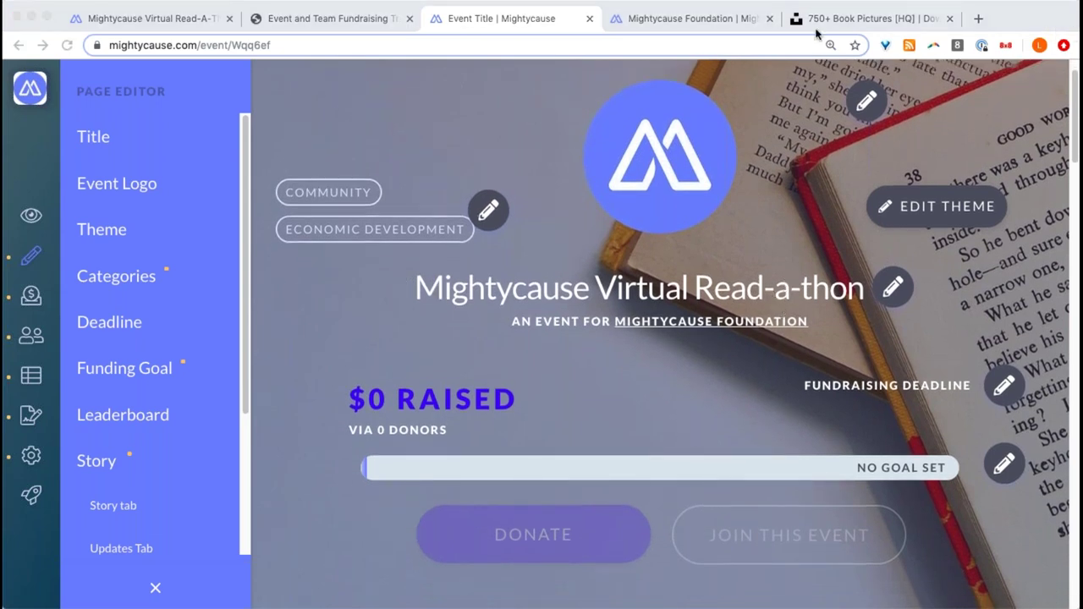
scroll(677, 307, down, 3)
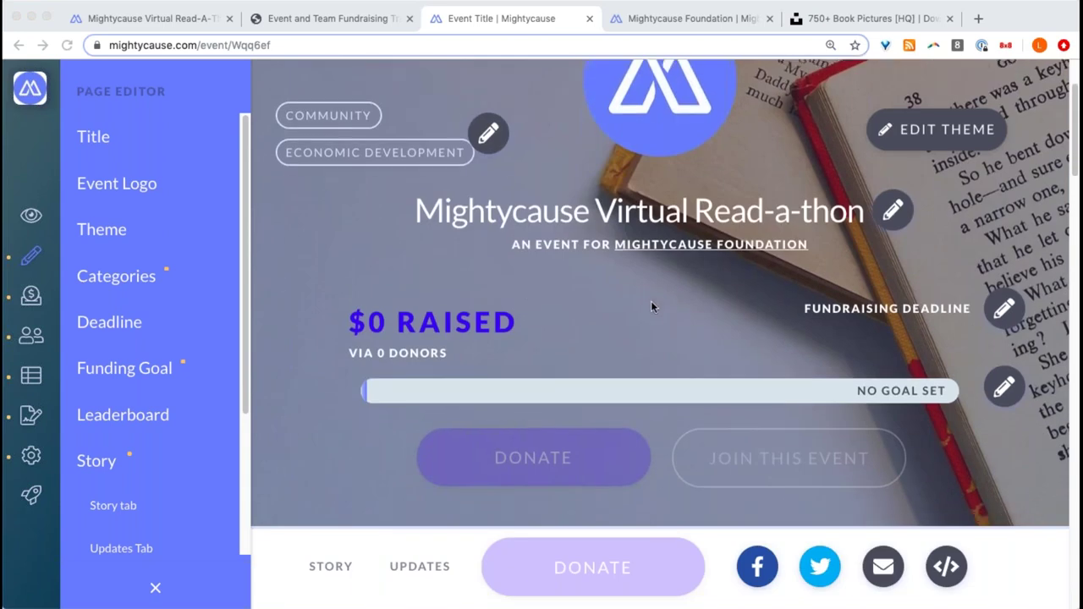
scroll(652, 307, up, 1)
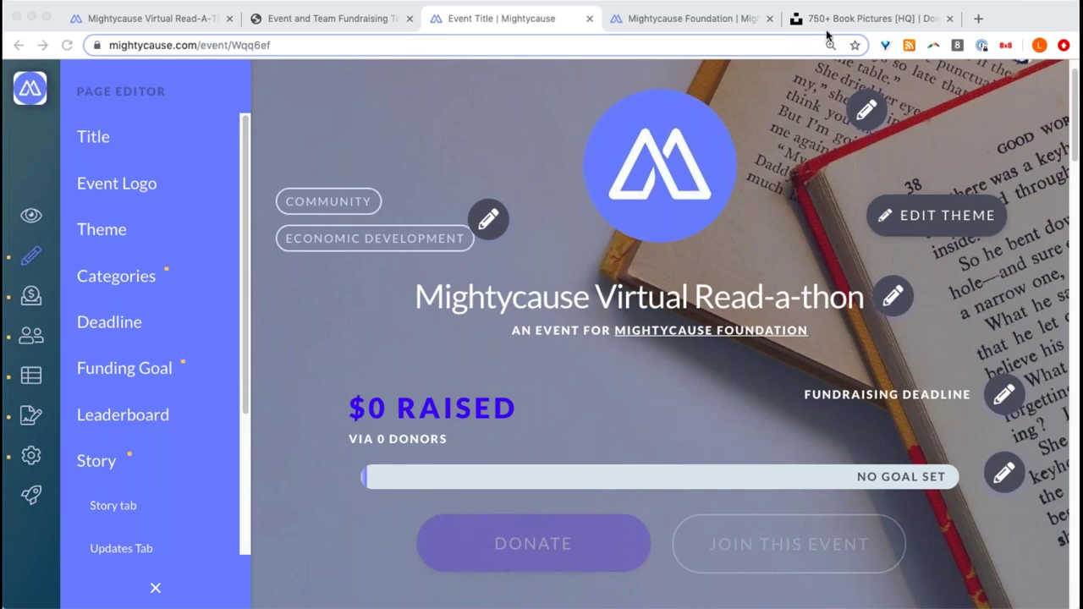
scroll(687, 216, down, 2)
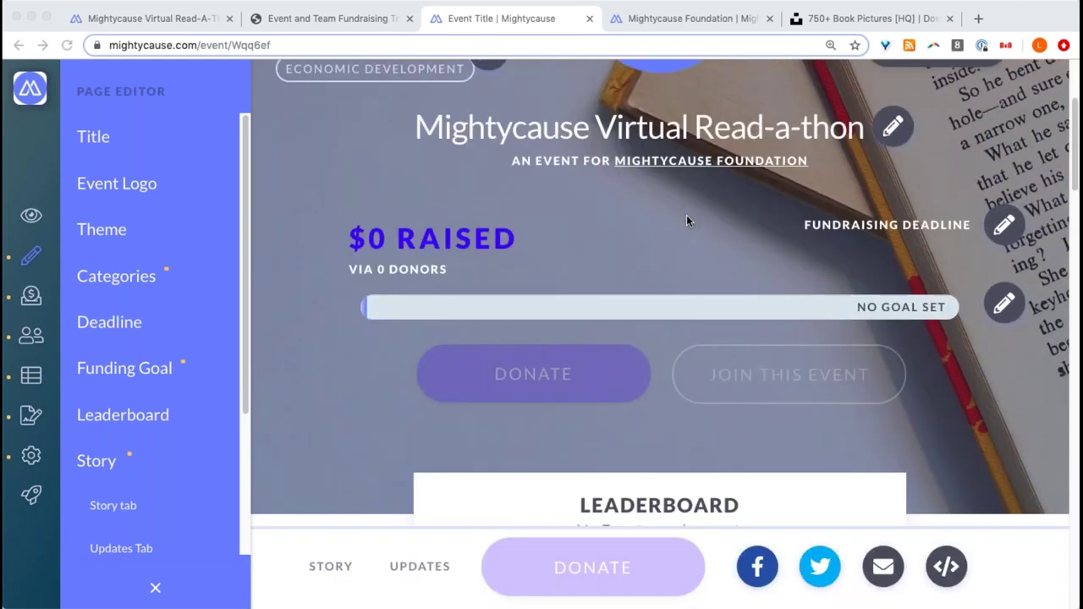
scroll(687, 217, down, 8)
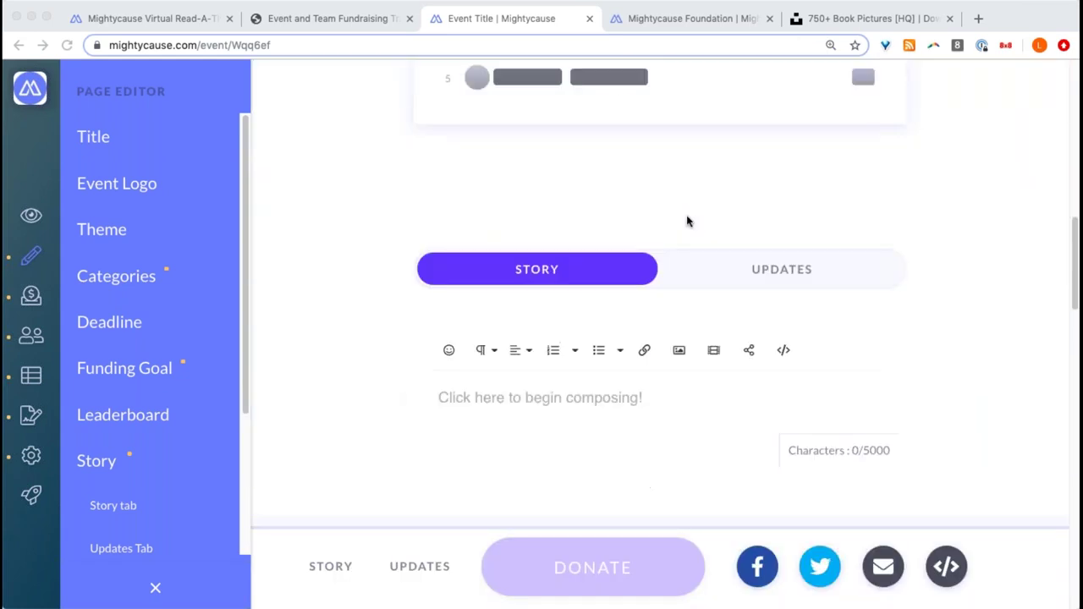
scroll(687, 221, down, 2)
click(642, 290)
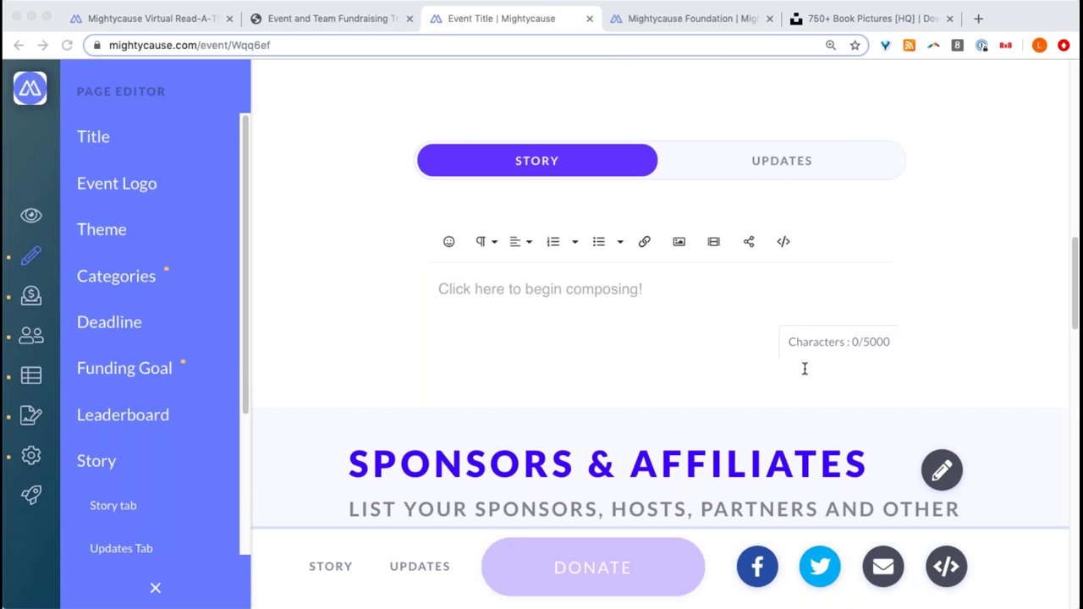
- Paste the Read-A-Thon story text and make its opening line a Heading 1
click(564, 323)
text(Shhh....We're Raising Money! The Mightycause team will be participating in a Read-A-Thon from  03/30 through 04/30. The Virtual Read-A-Thon is a fundraiser that promotes literacy and inspires excitement while staying quarantined. This will be our biggest fundraiser of the year. All proceeds from the virtual Read-A-Thon will going to help support Covid19 relief.)
scroll(542, 291, down, 4)
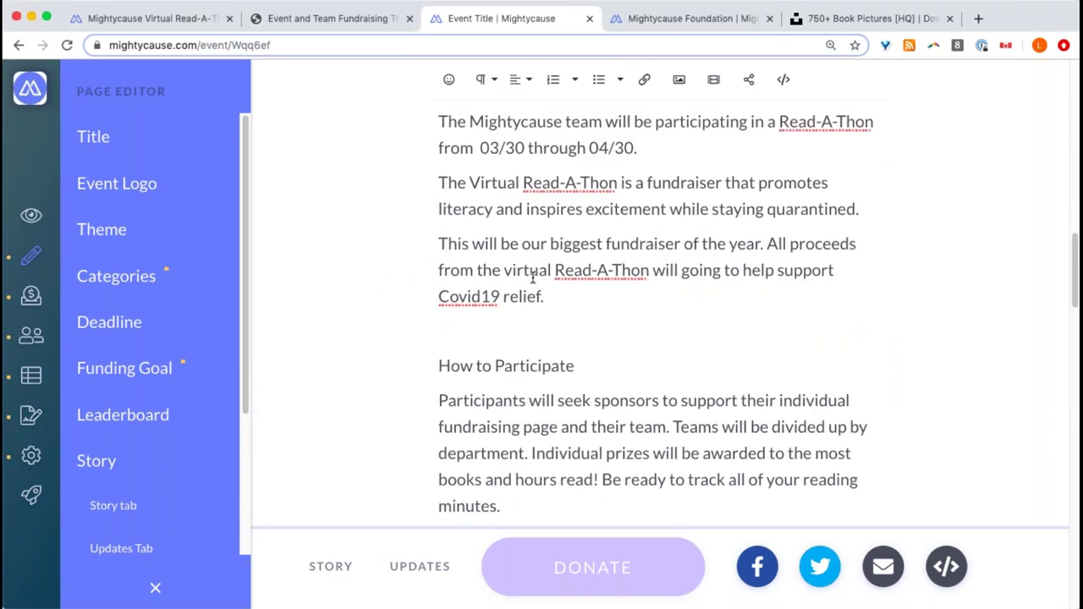
scroll(531, 274, up, 5)
scroll(532, 276, down, 2)
scroll(675, 360, up, 3)
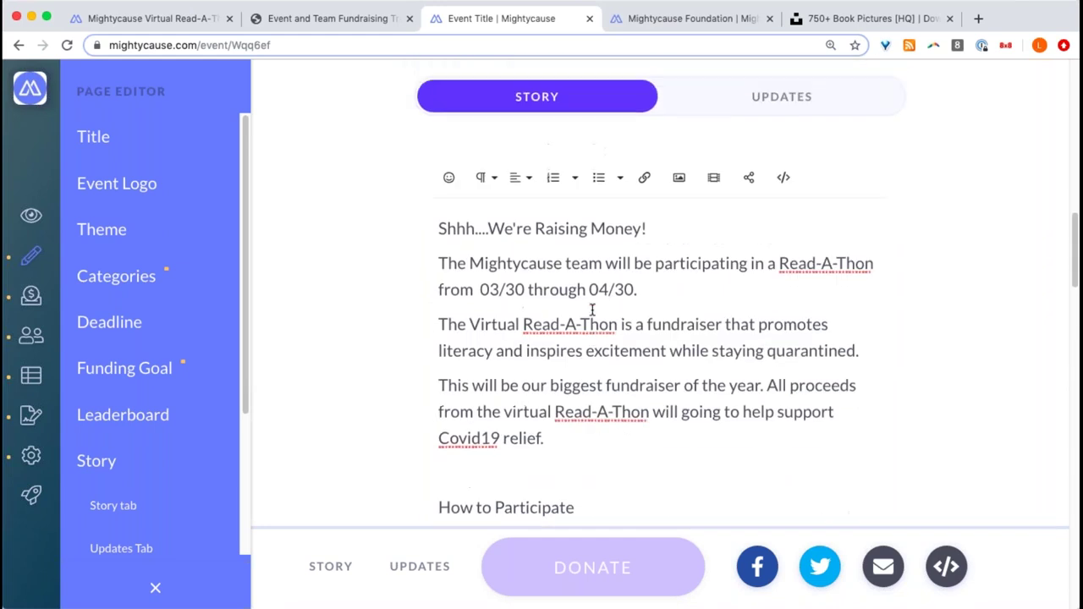
drag(674, 320, 465, 300)
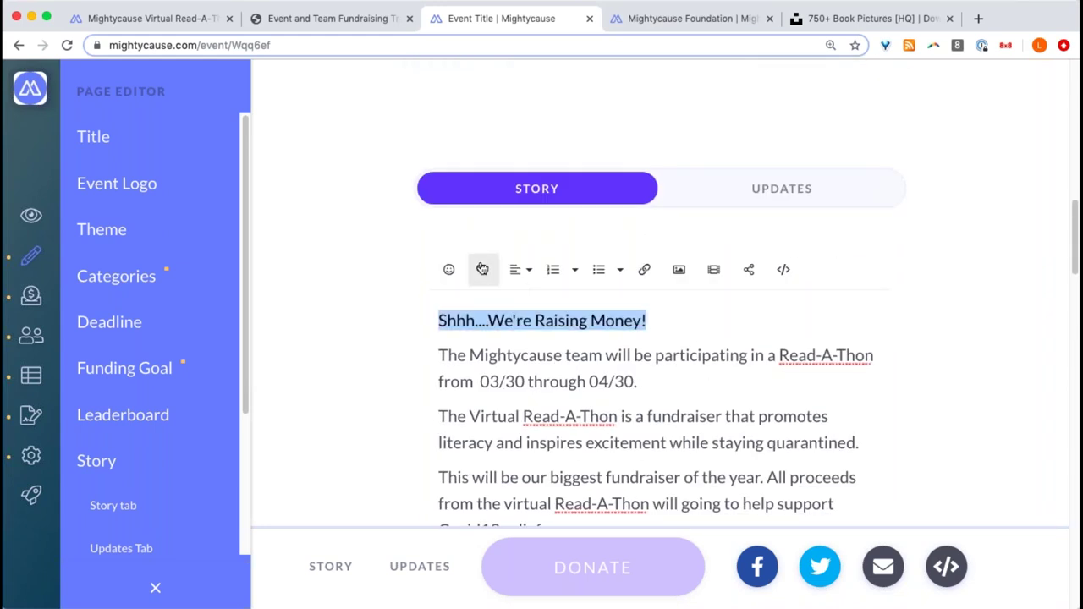
click(482, 270)
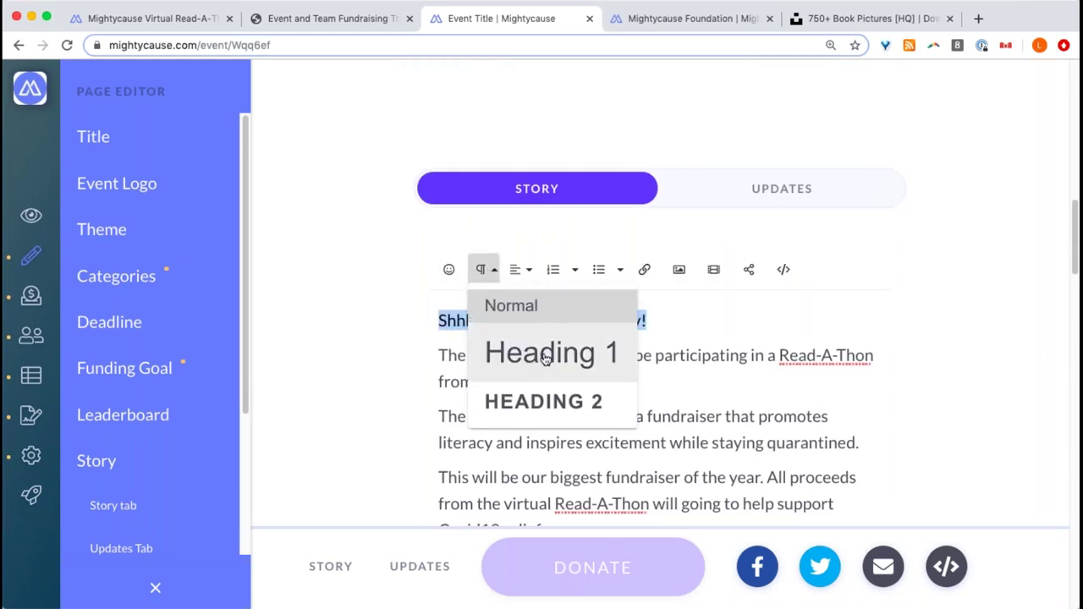
click(546, 363)
click(590, 370)
- Set 'How to Participate' and 'Where Will Funds Go?' to Heading 2 subheadings
scroll(590, 370, down, 2)
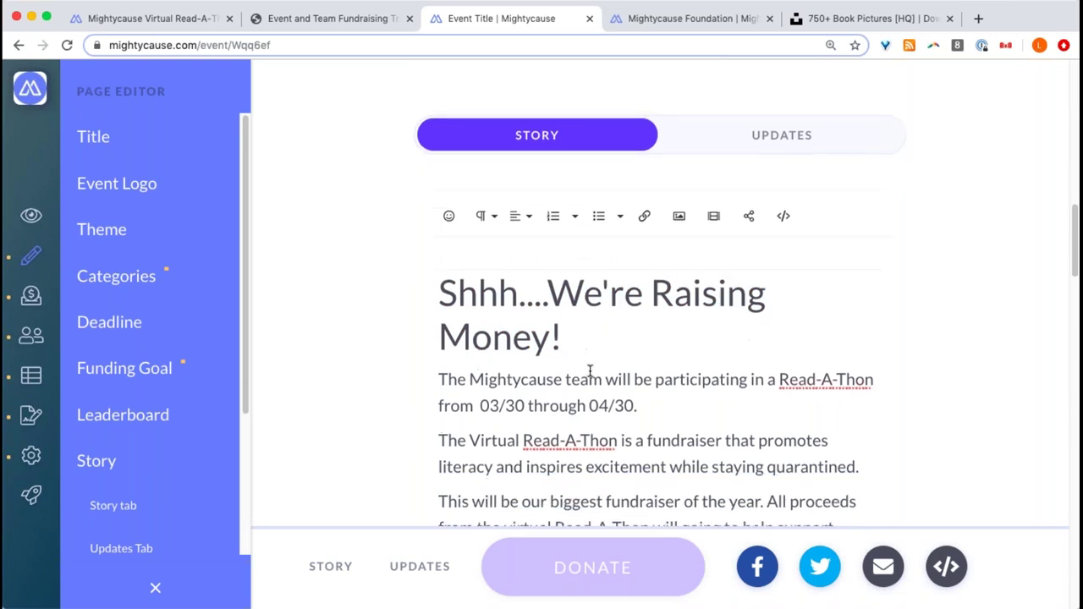
scroll(584, 309, down, 3)
scroll(585, 310, down, 4)
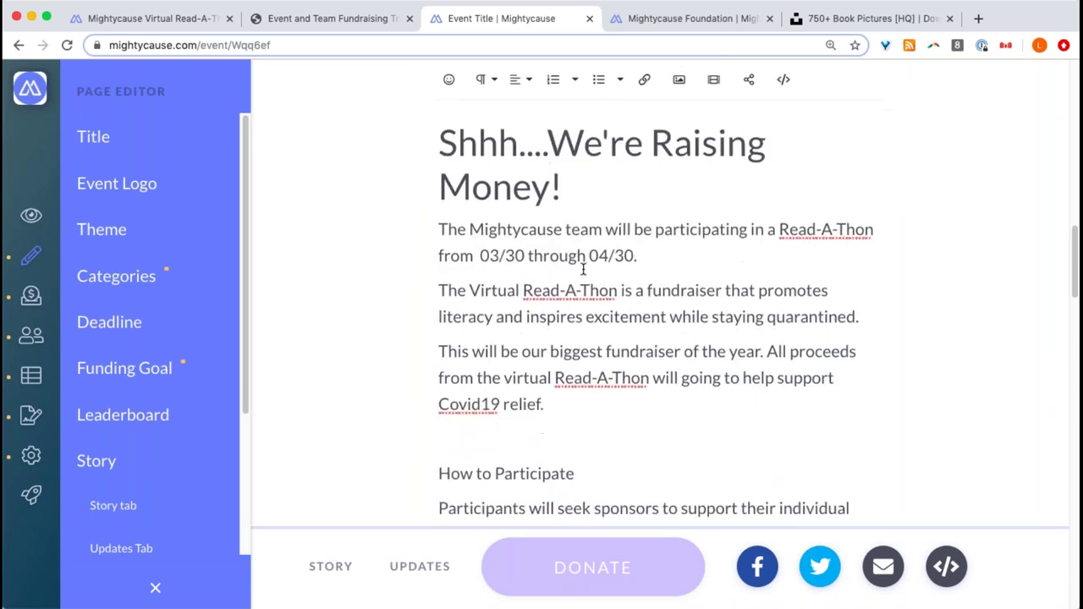
drag(608, 353, 358, 314)
click(492, 336)
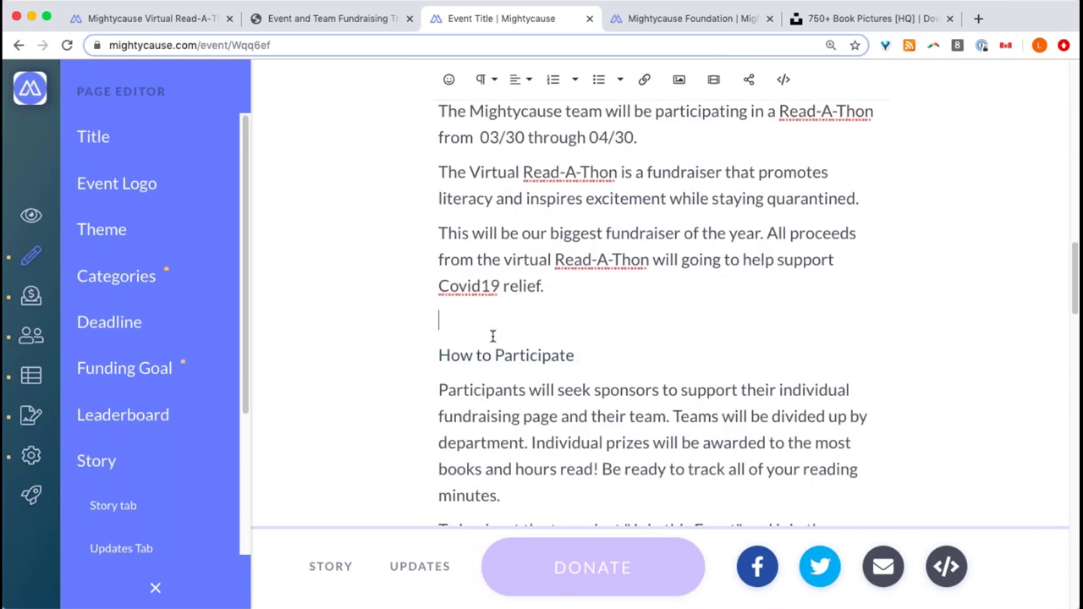
triple_click(491, 347)
click(480, 79)
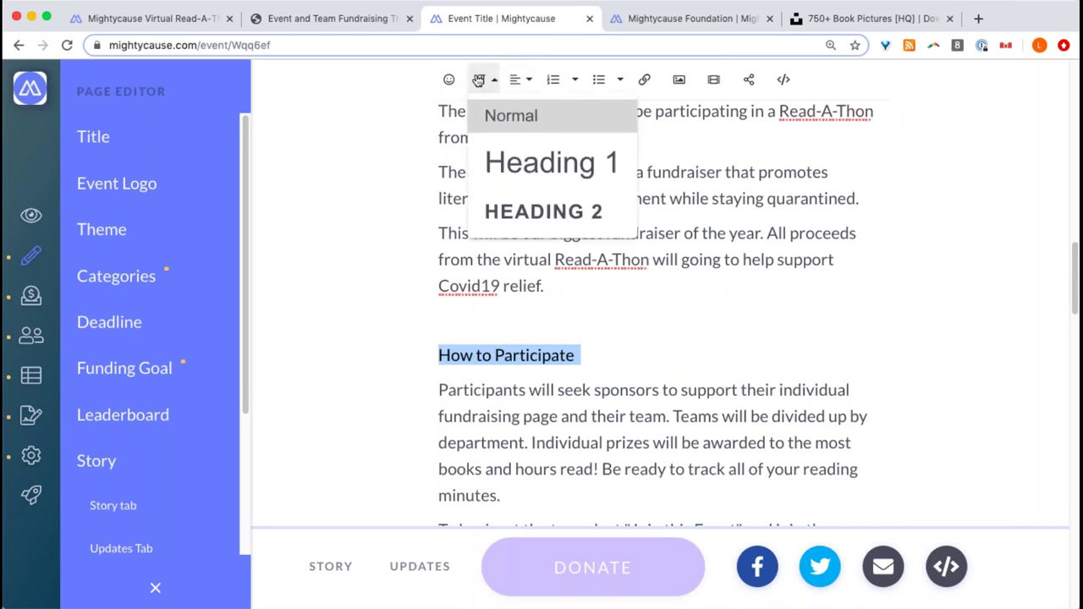
click(540, 213)
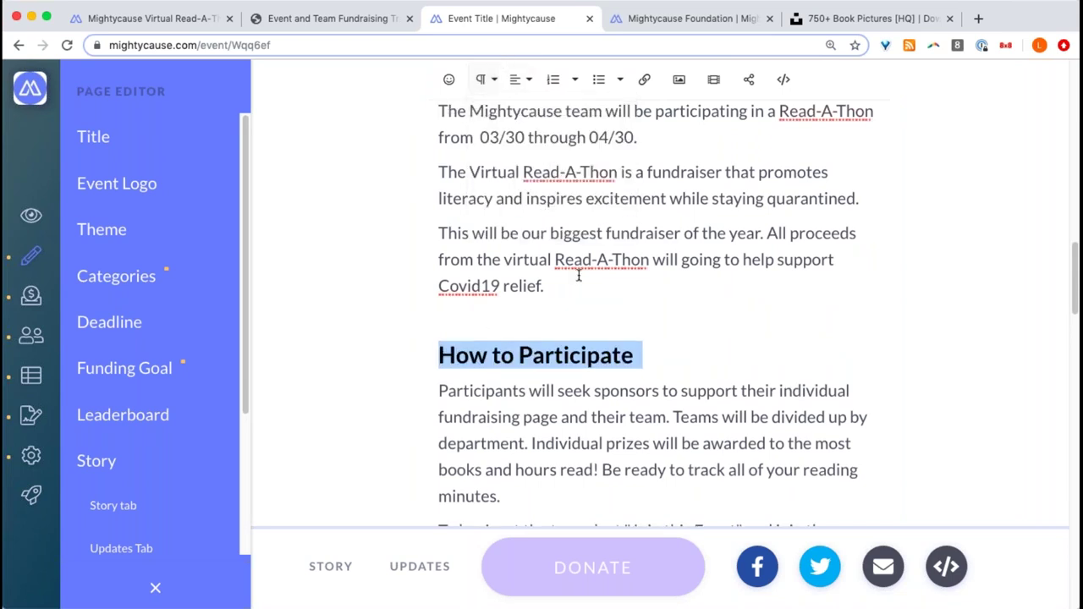
scroll(603, 339, down, 4)
triple_click(606, 361)
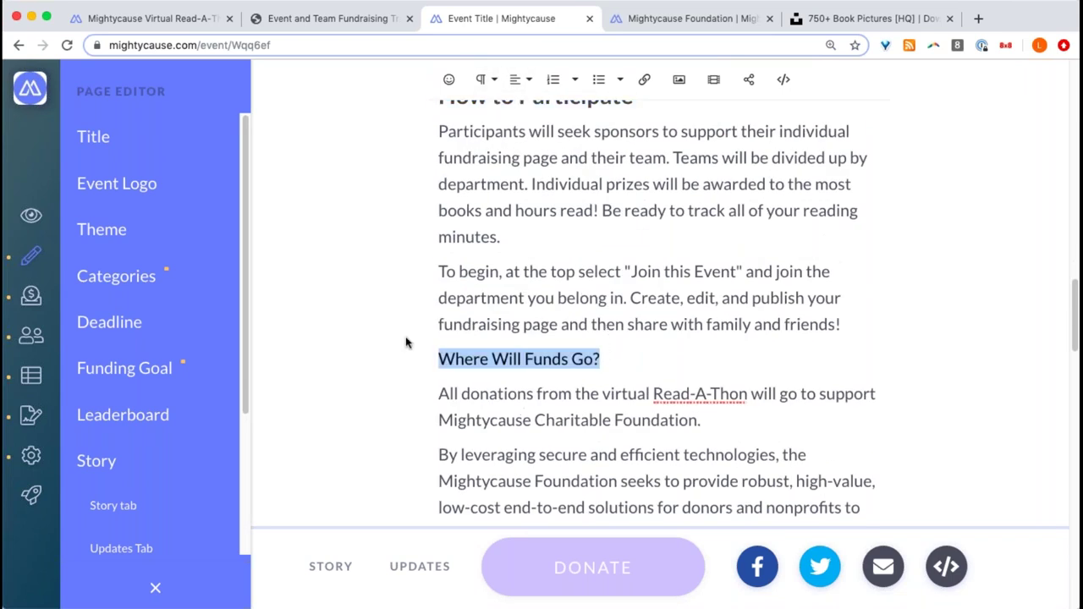
click(487, 78)
click(541, 211)
- Place the caret on the blank line under the intro paragraph ending 'relief.'
scroll(514, 172, up, 2)
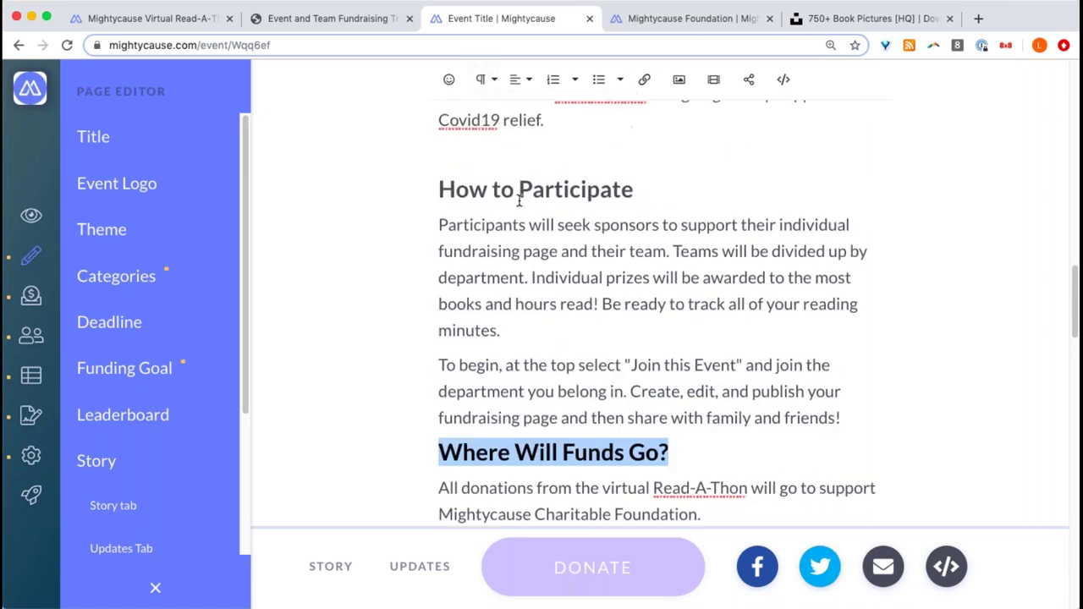
click(514, 173)
scroll(427, 267, up, 1)
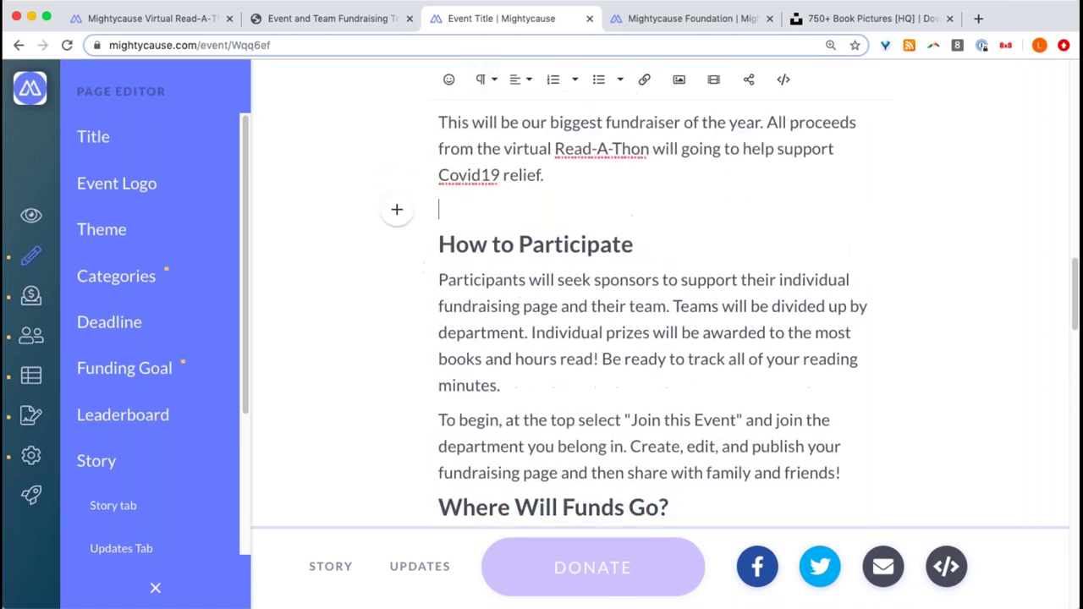
click(397, 211)
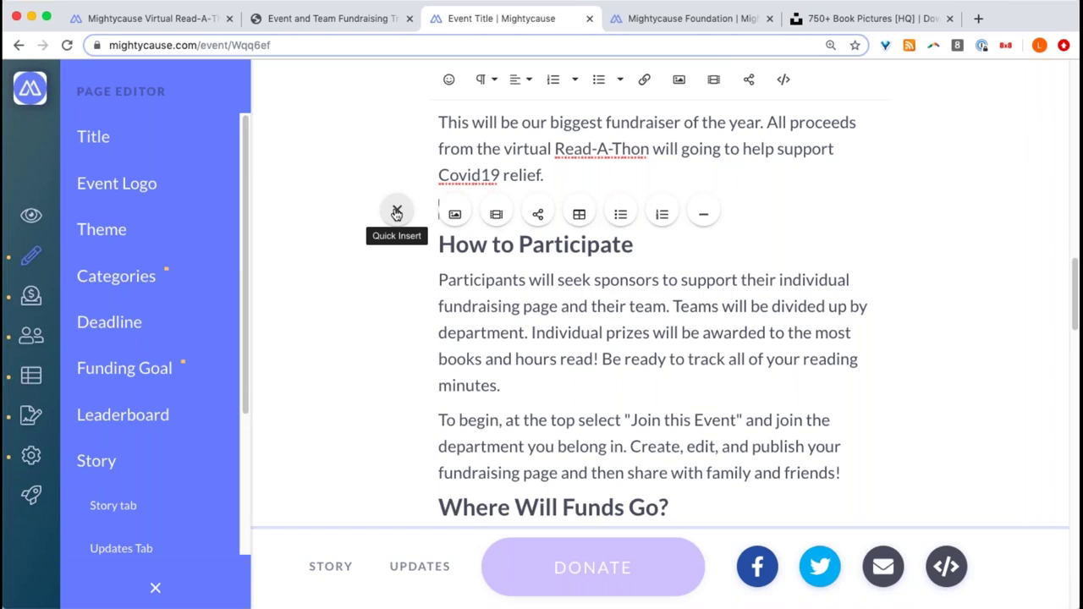
- Insert the photo of a man reading on the blank line and set it to Break Text
click(472, 212)
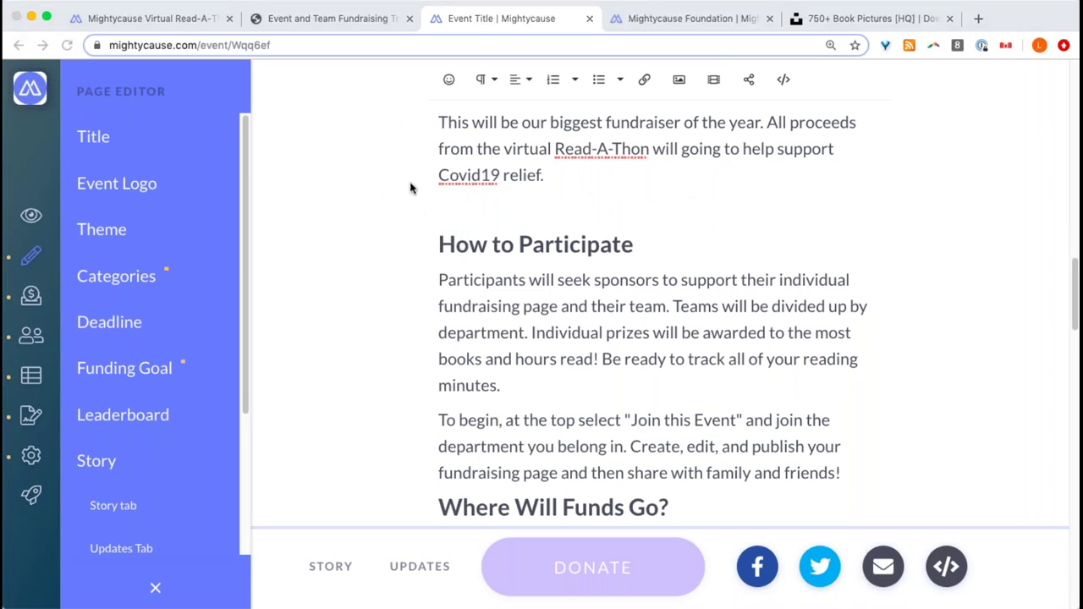
key(super+v)
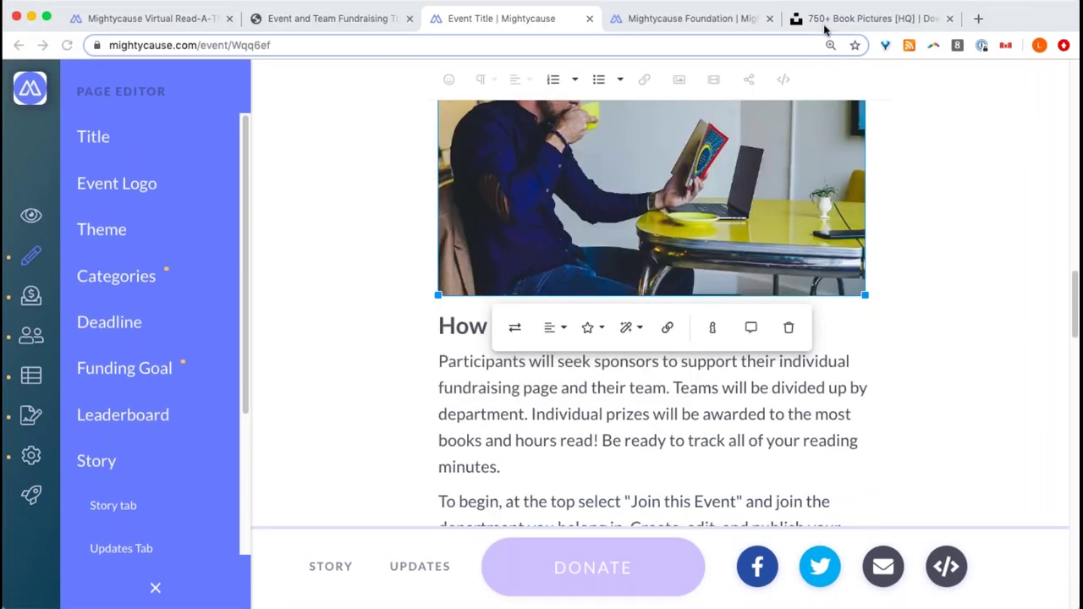
scroll(835, 187, up, 3)
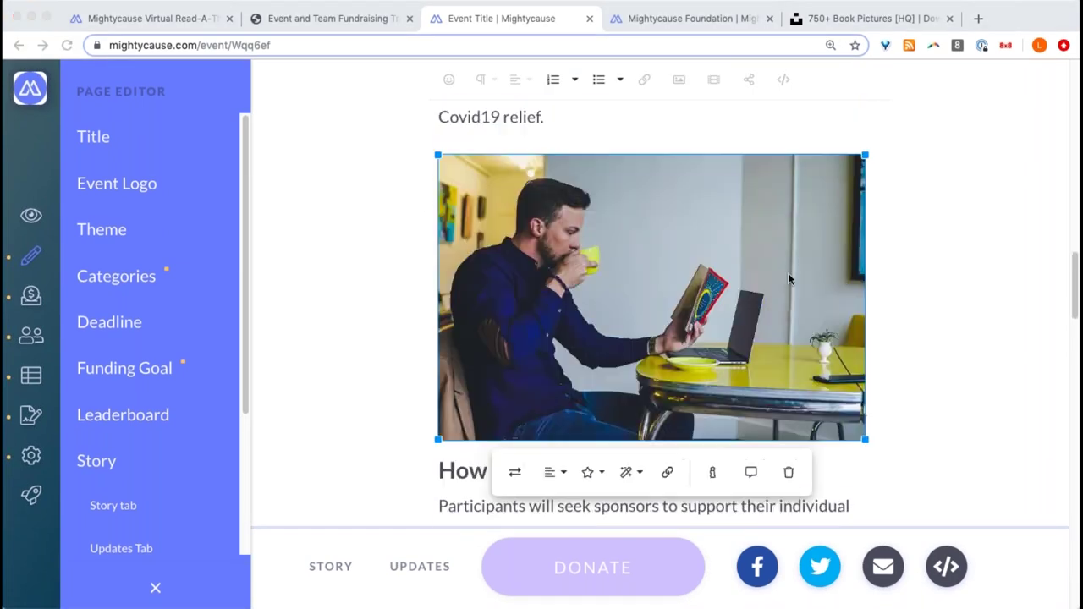
click(590, 479)
click(586, 481)
scroll(586, 483, down, 2)
click(588, 360)
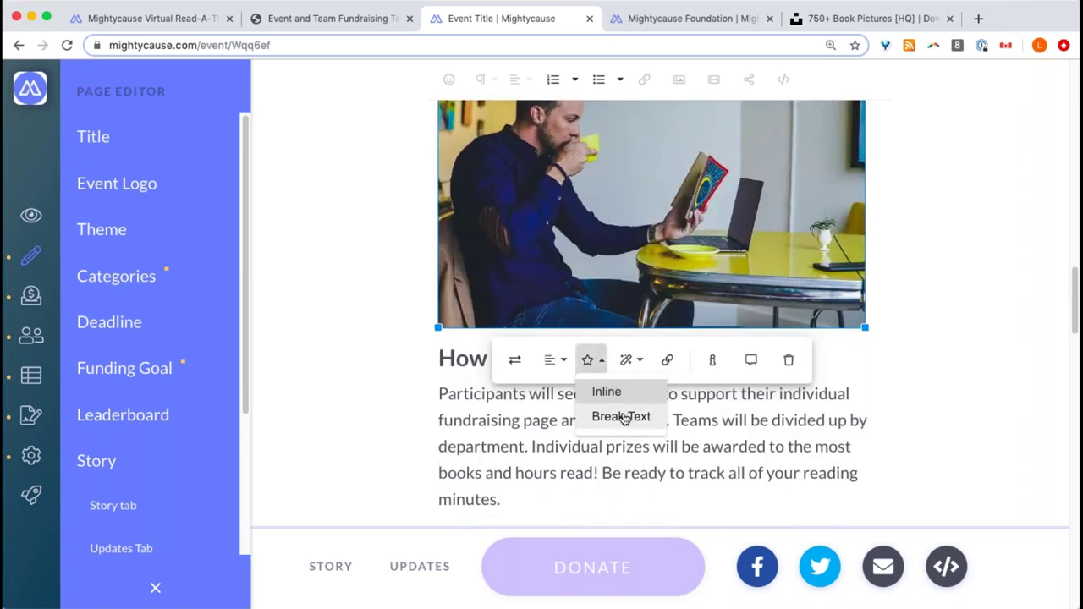
click(623, 422)
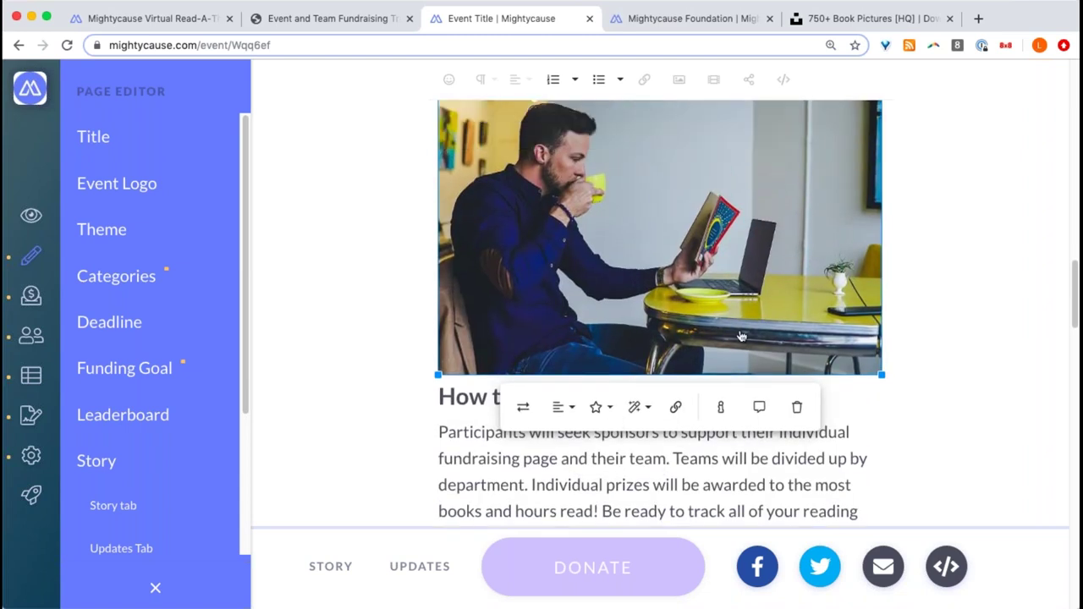
- Set the photo's alignment and shrink it by dragging its corner handle
click(562, 408)
click(562, 489)
drag(882, 375, 834, 311)
click(888, 270)
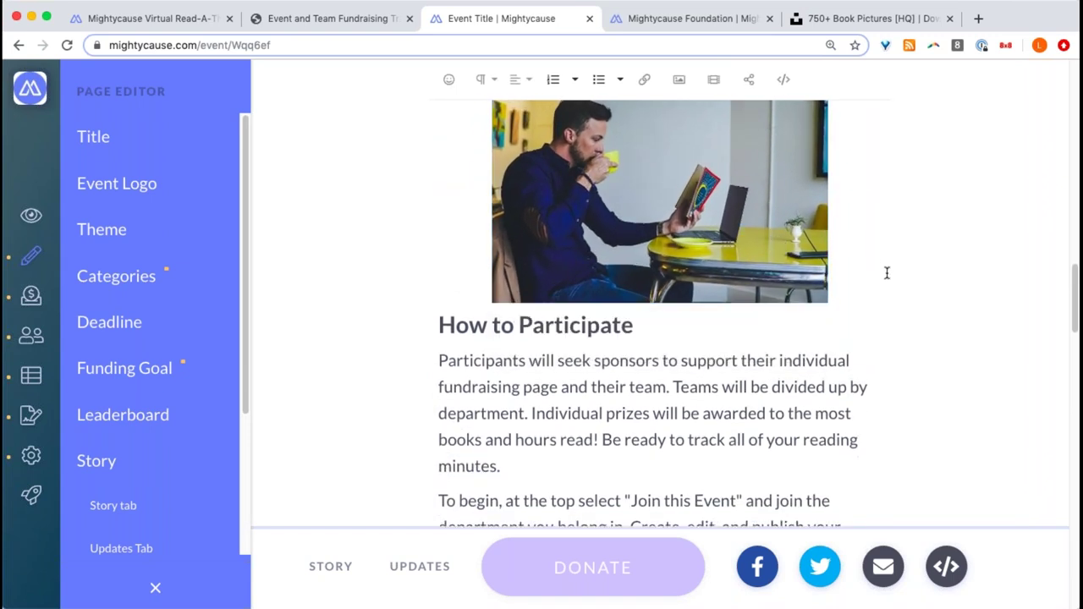
scroll(888, 271, up, 4)
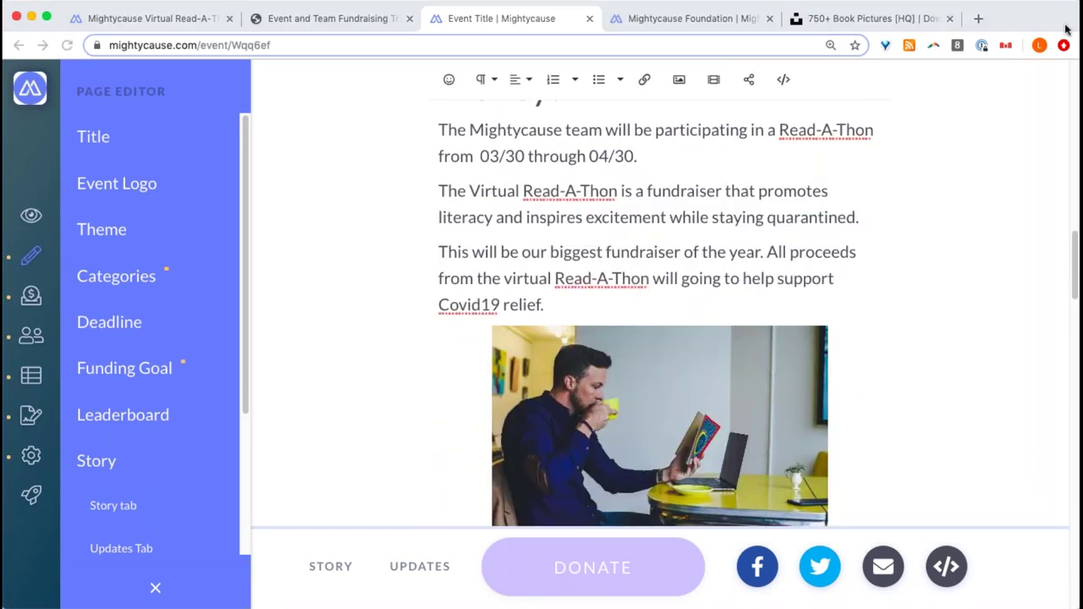
- Scroll down below the story to the Sponsors & Affiliates section
scroll(690, 343, down, 5)
scroll(693, 349, down, 2)
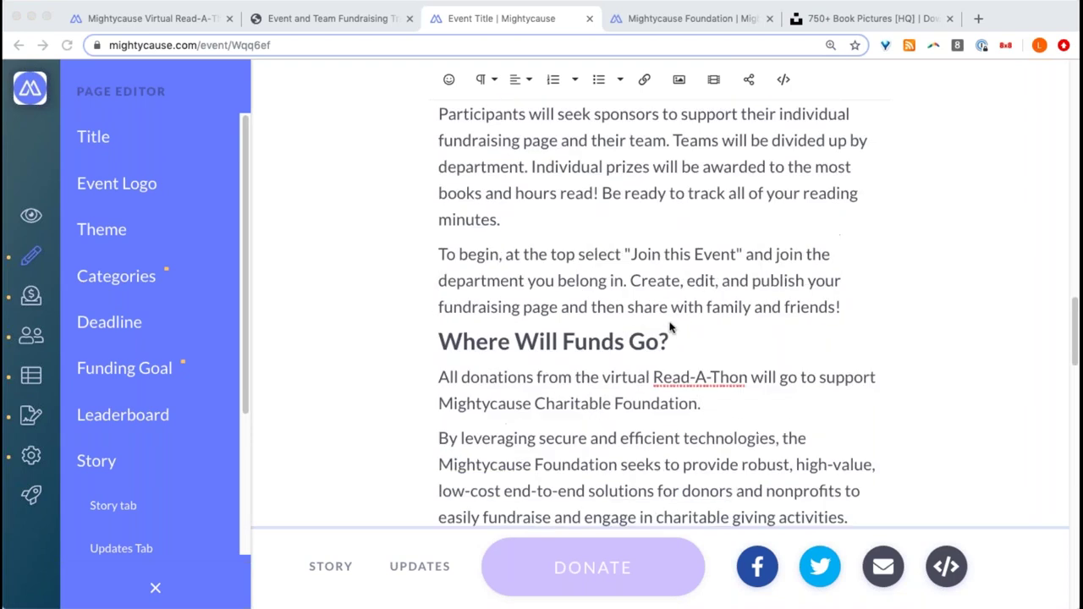
scroll(669, 330, up, 10)
scroll(664, 330, down, 4)
scroll(629, 336, down, 1)
scroll(652, 266, up, 4)
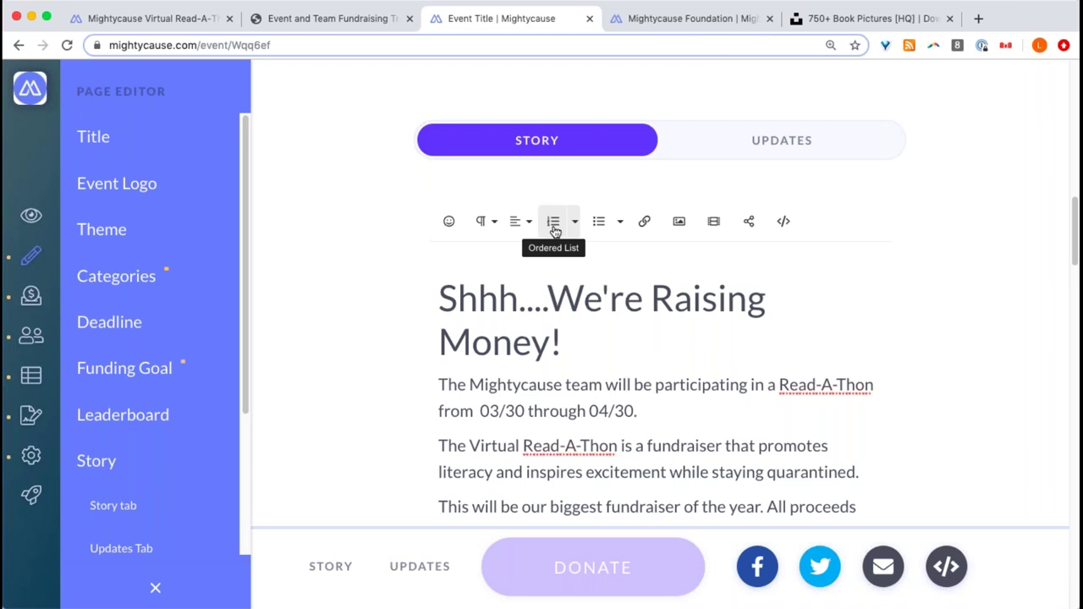
scroll(538, 313, down, 5)
scroll(540, 293, down, 10)
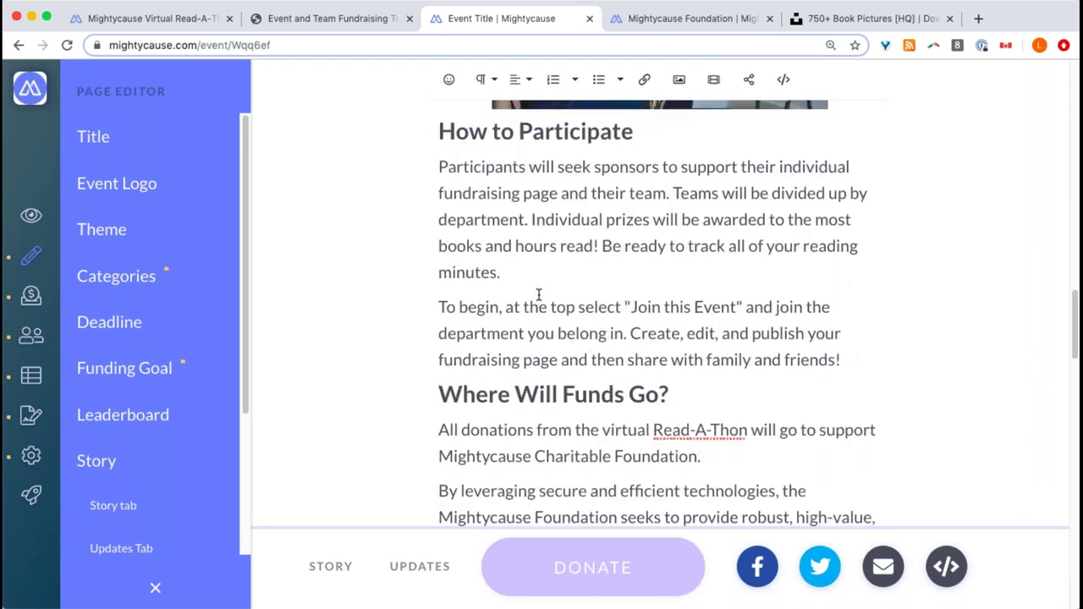
scroll(545, 299, down, 4)
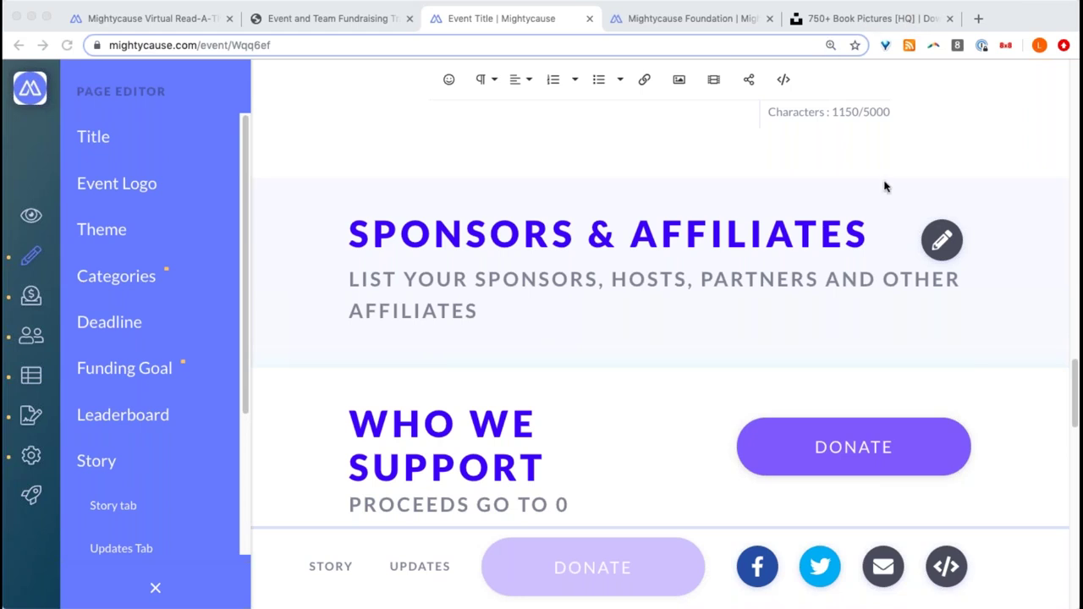
scroll(914, 237, up, 1)
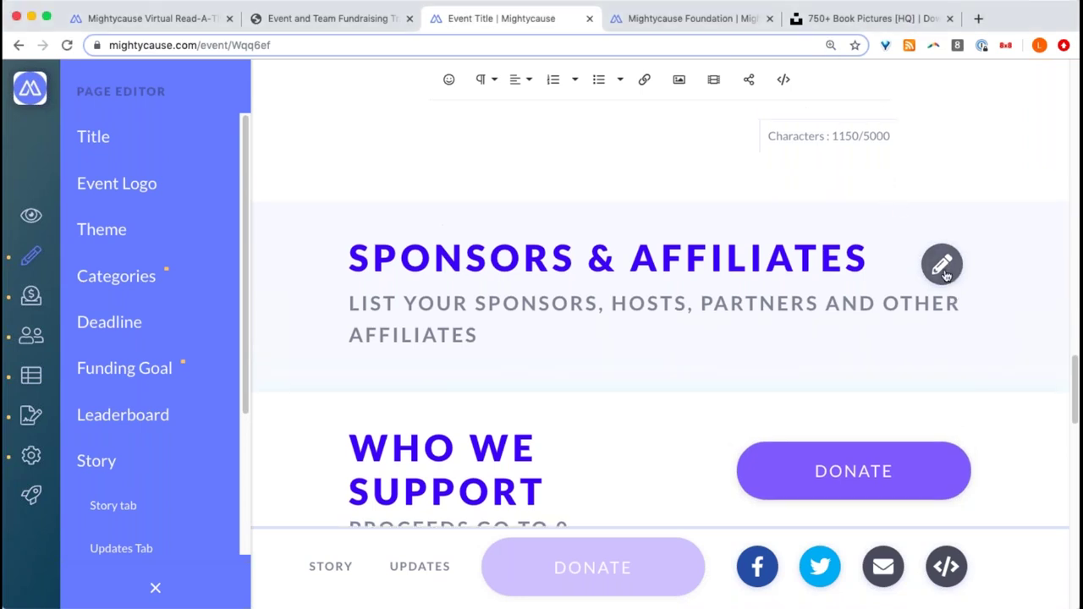
- Open the Sponsors & Affiliates editor and add a new sponsor section
click(943, 266)
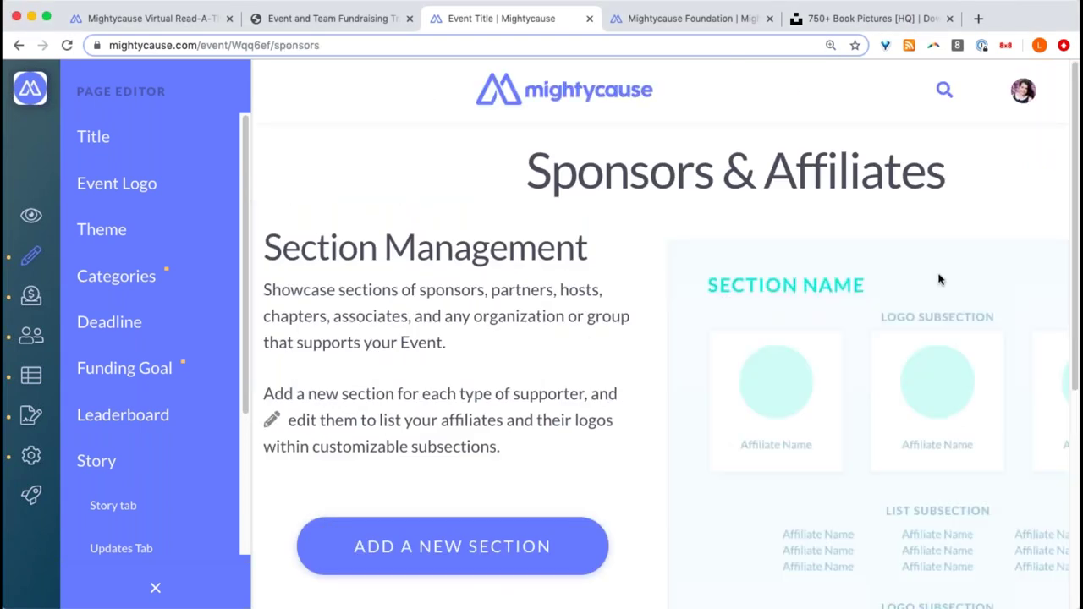
scroll(931, 275, down, 3)
scroll(711, 244, up, 1)
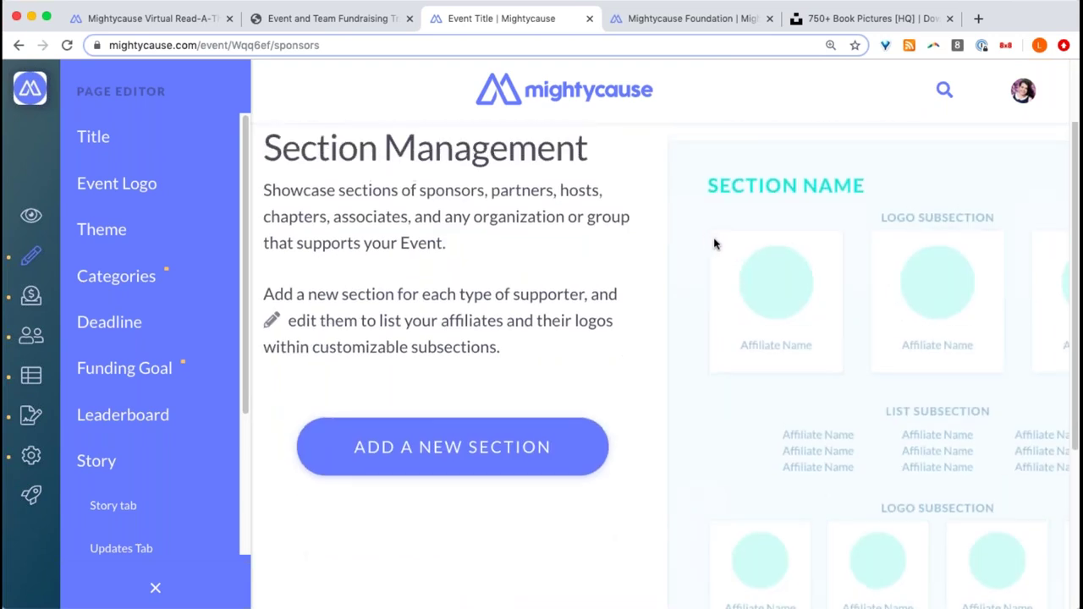
click(465, 453)
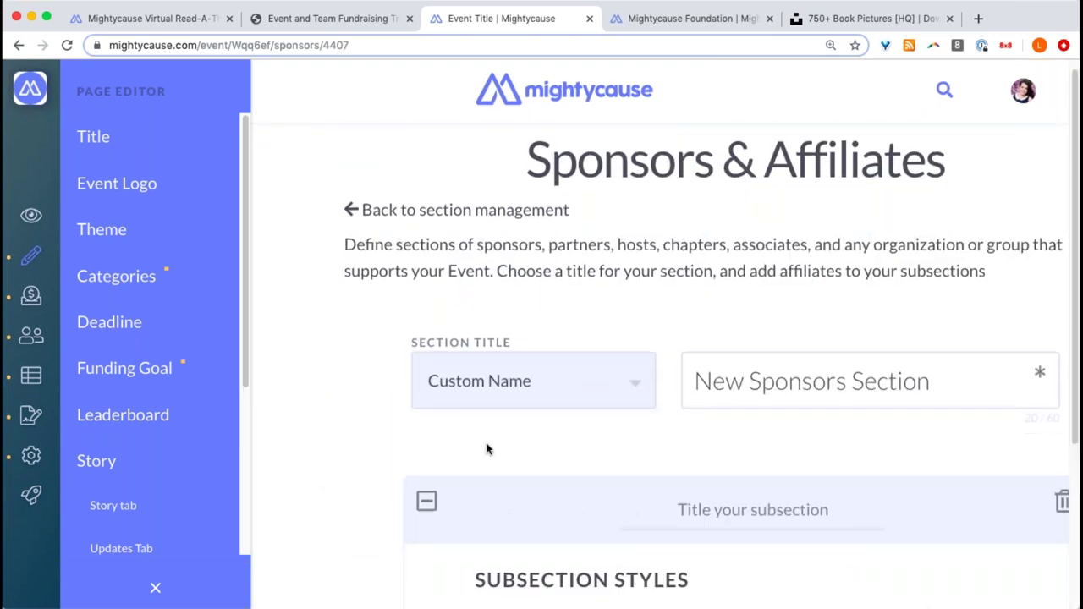
scroll(486, 448, down, 6)
scroll(486, 447, up, 2)
- Replace the section title 'New Sponsors Section' with 'Sponsors'
click(816, 212)
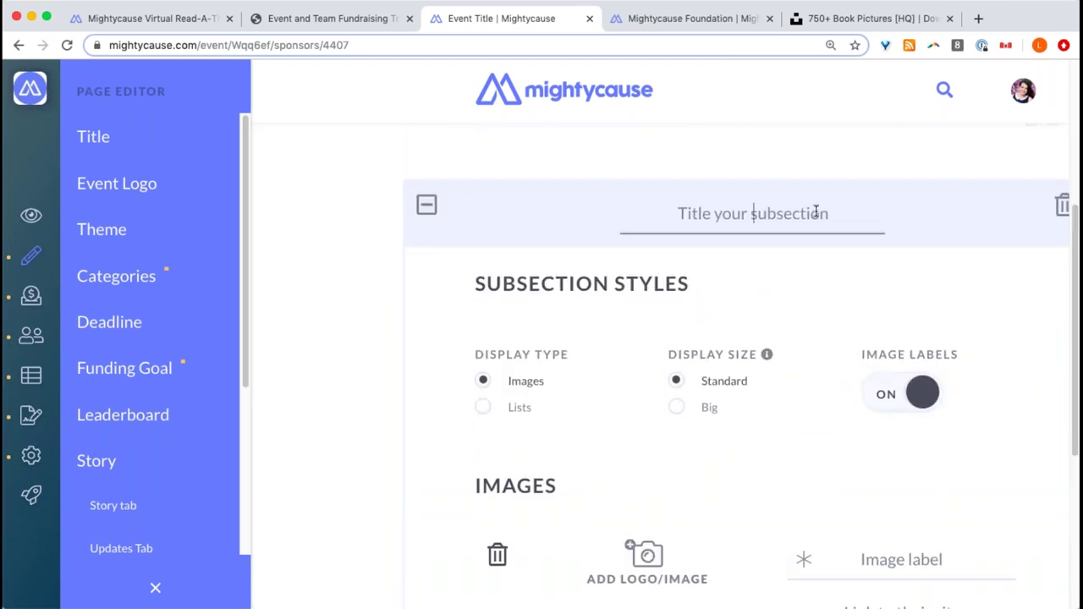
text(S)
key(BackSpace)
scroll(816, 211, up, 2)
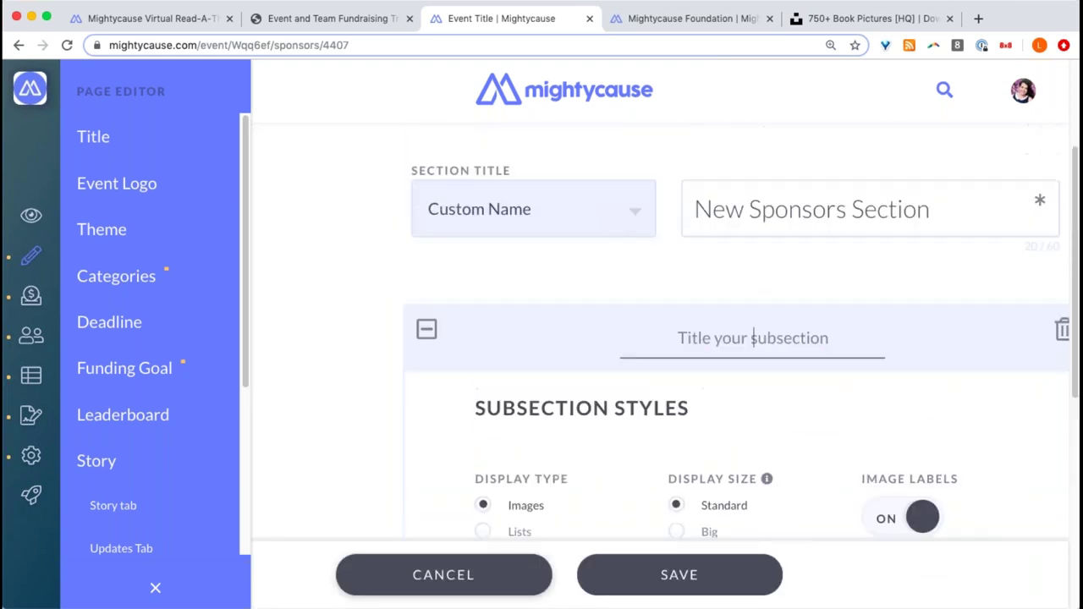
triple_click(827, 209)
text(spon)
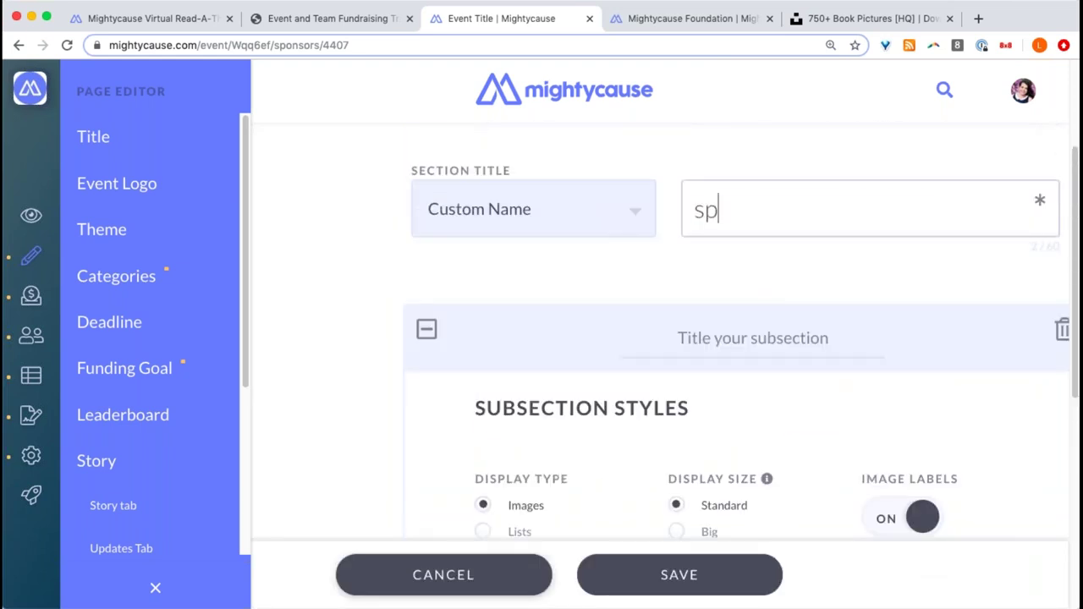
key(BackSpace)
key(BackSpace)
key(BackSpace)
key(BackSpace)
text(Sponsors)
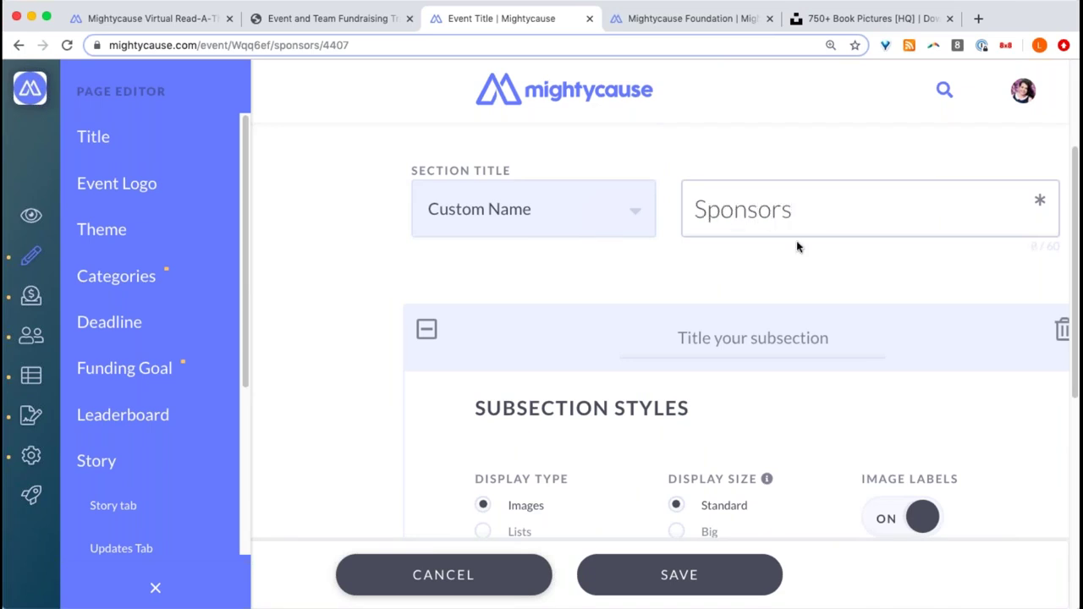
scroll(805, 241, down, 5)
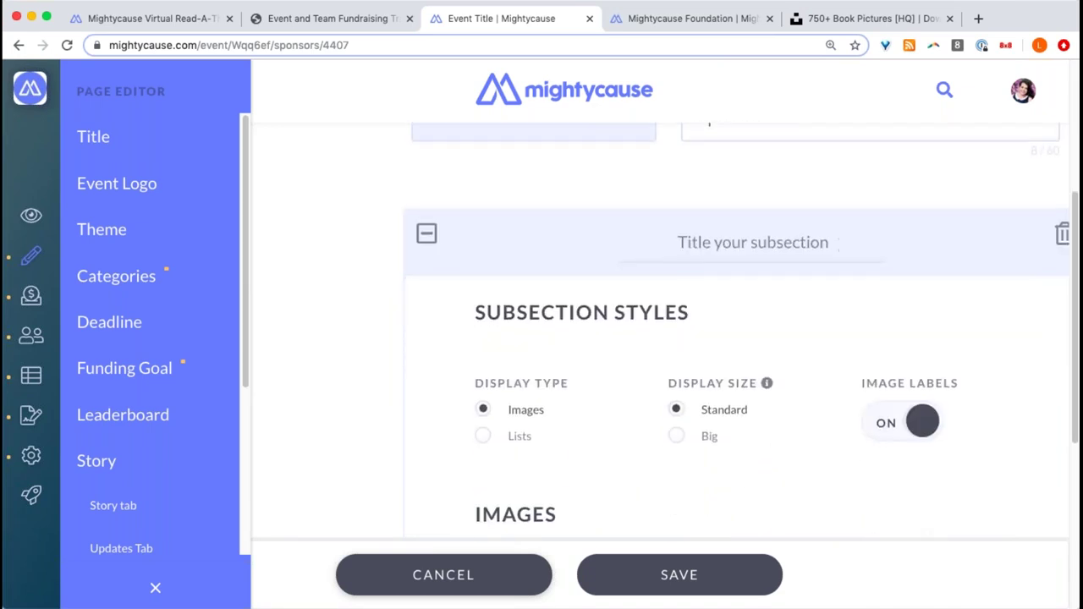
scroll(804, 247, up, 1)
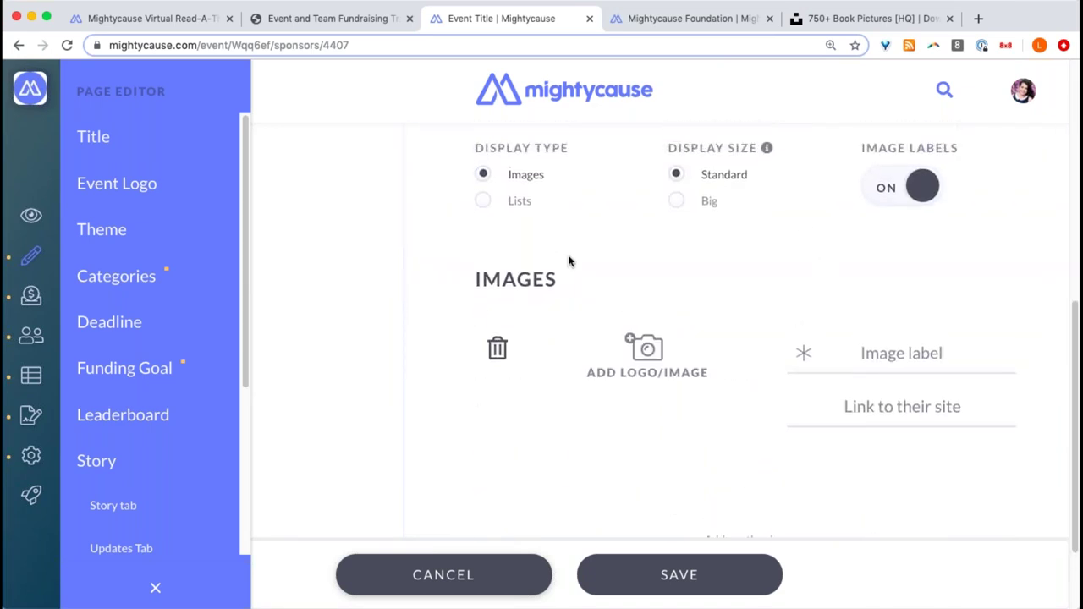
click(657, 363)
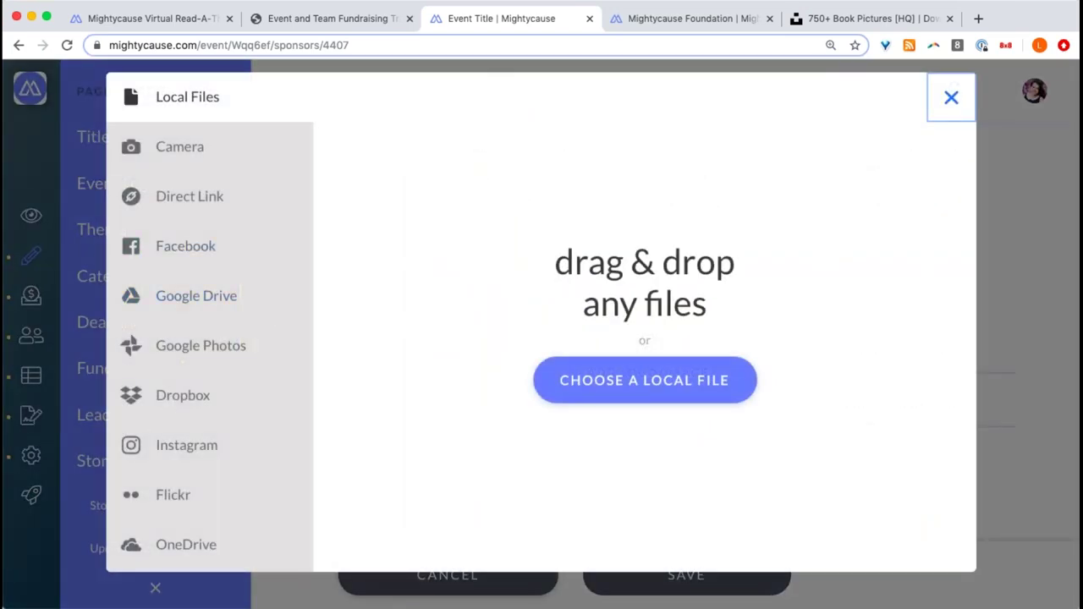
- Upload the red Zapier logo and give it the image label 'Zapier'
drag(951, 212, 559, 484)
click(899, 532)
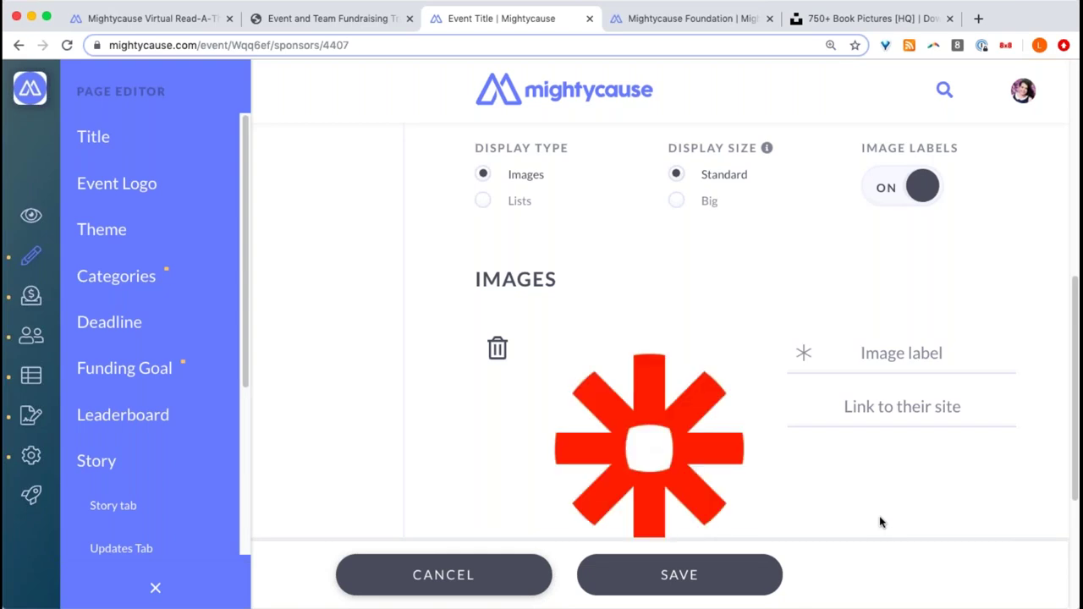
scroll(857, 501, down, 2)
click(905, 246)
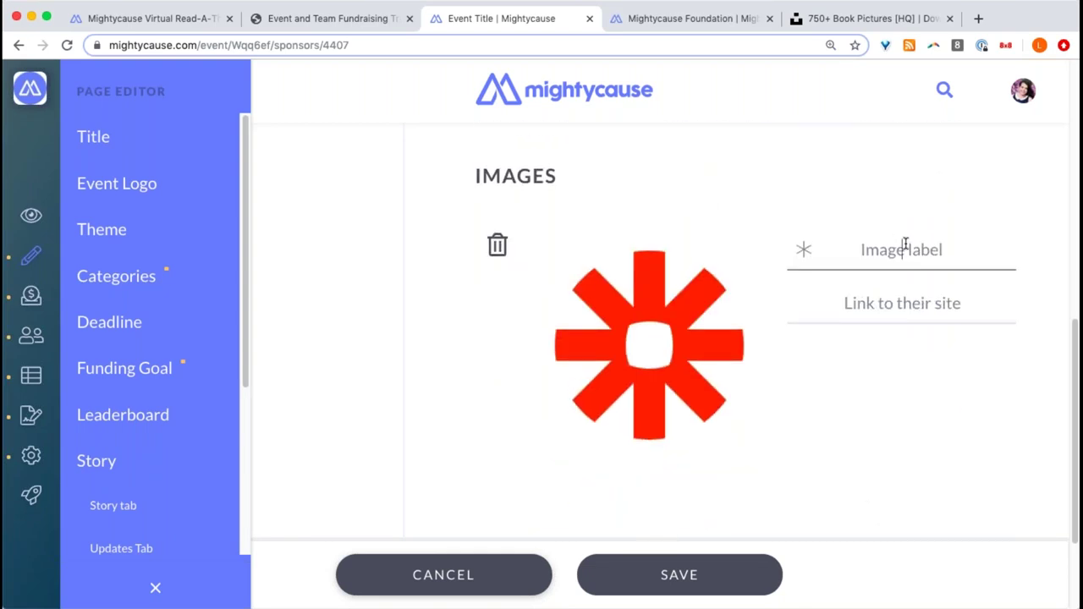
text(ZAP)
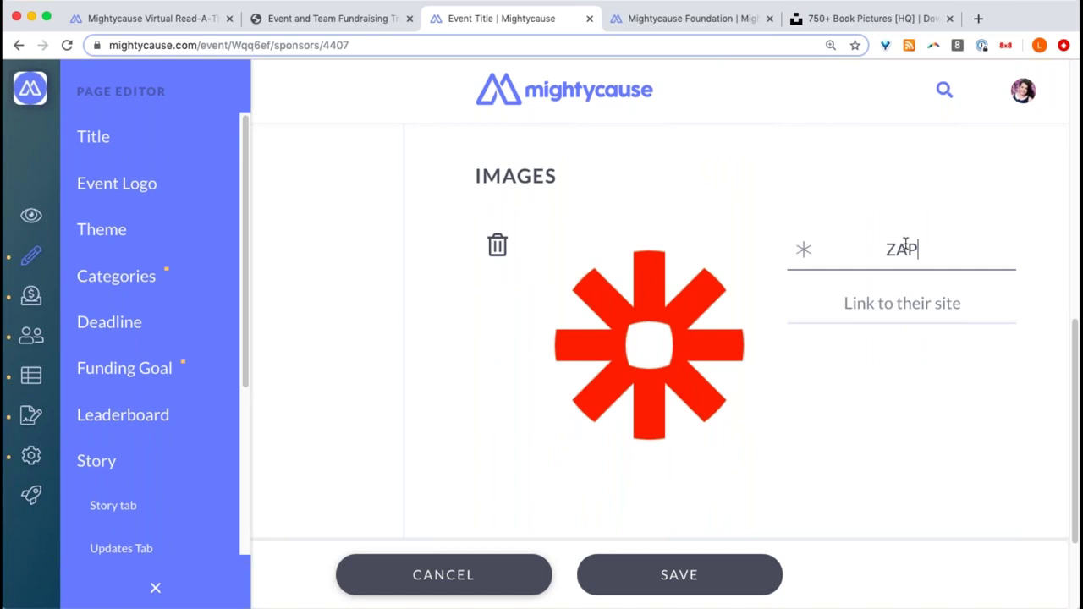
key(BackSpace)
key(BackSpace)
text(apier)
click(951, 303)
text(www.a)
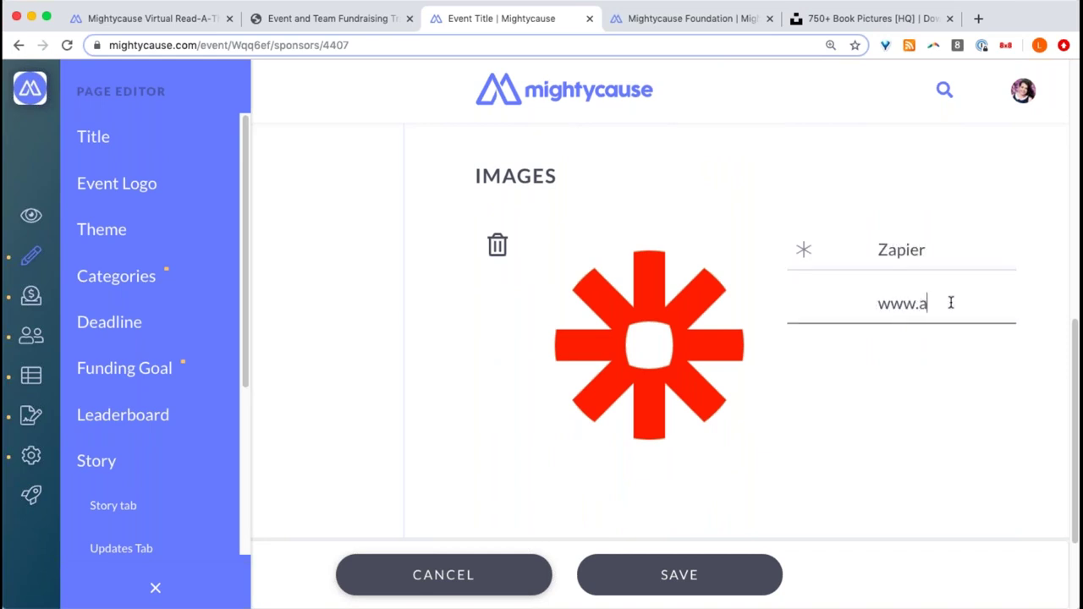
key(BackSpace)
text(zapier.)
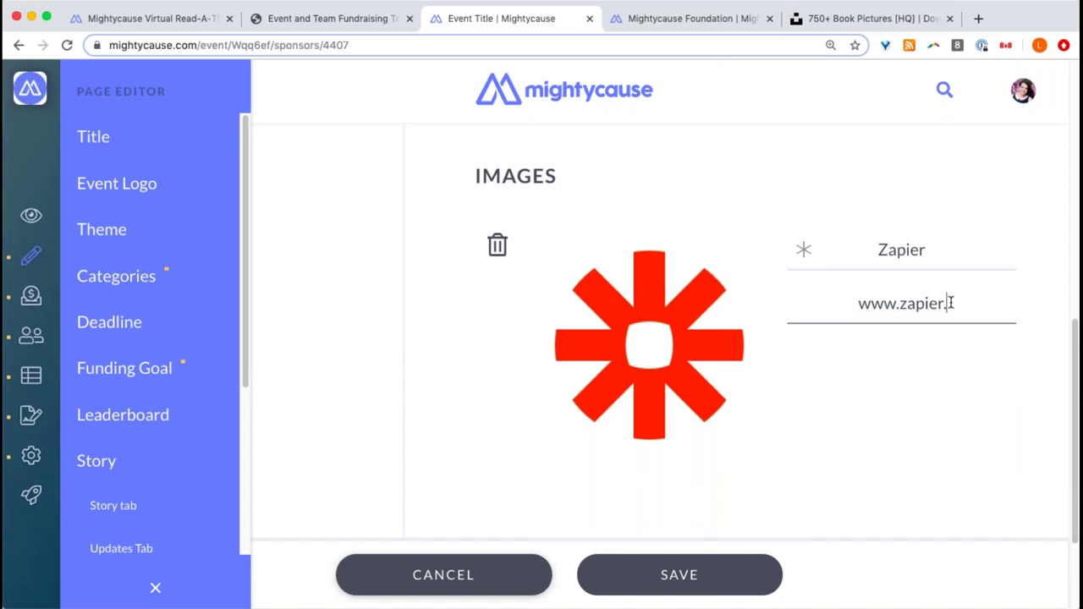
text(com)
click(935, 398)
scroll(938, 418, down, 3)
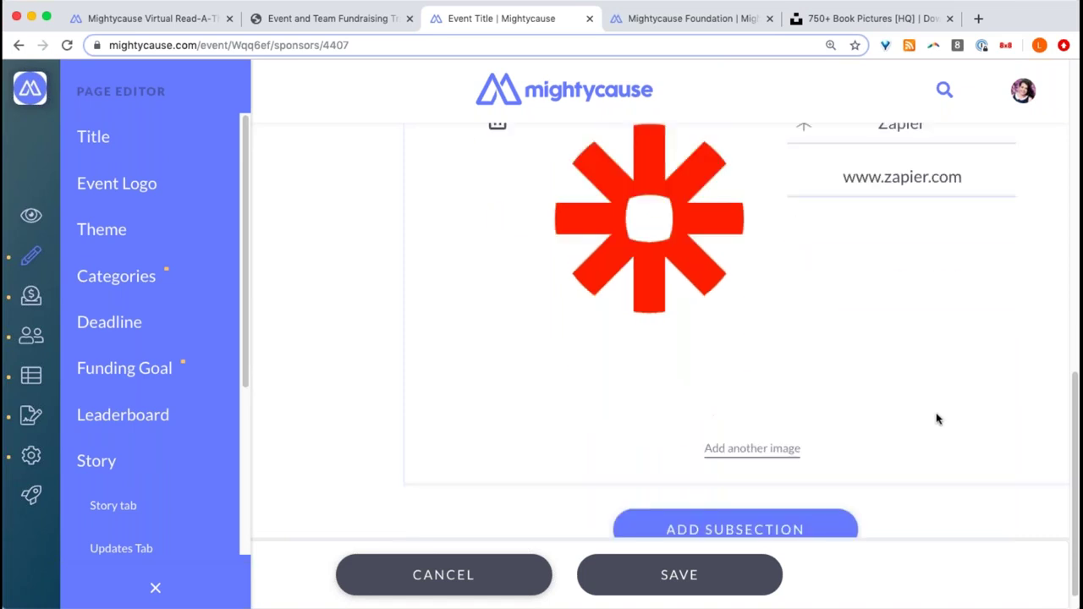
scroll(938, 418, up, 2)
click(733, 577)
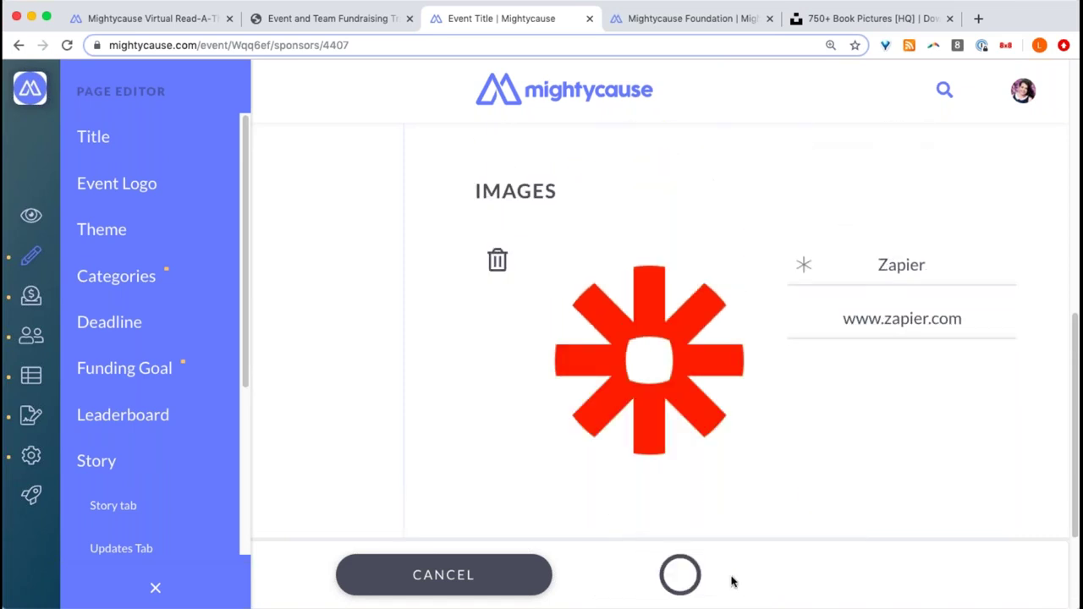
click(33, 261)
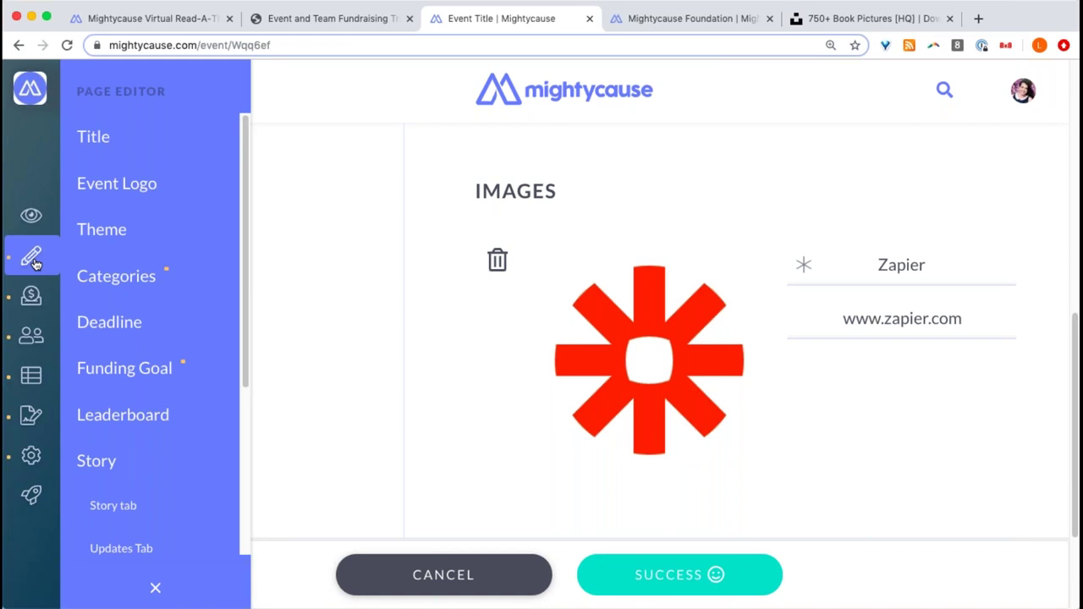
- Scroll down to check the Zapier logo under Sponsors, then back up to the Story
scroll(551, 290, down, 6)
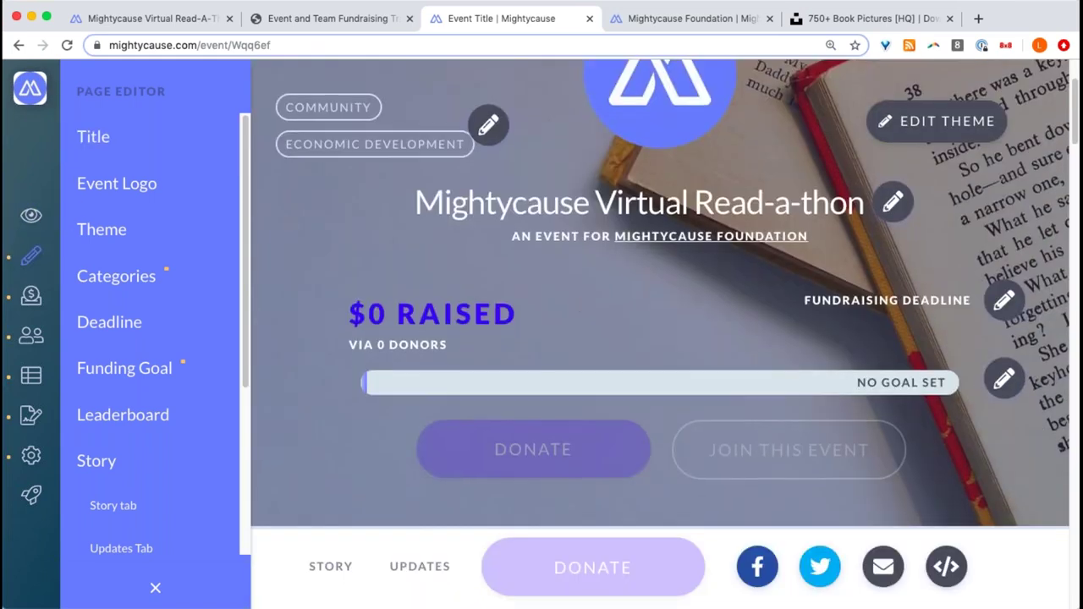
scroll(575, 309, down, 15)
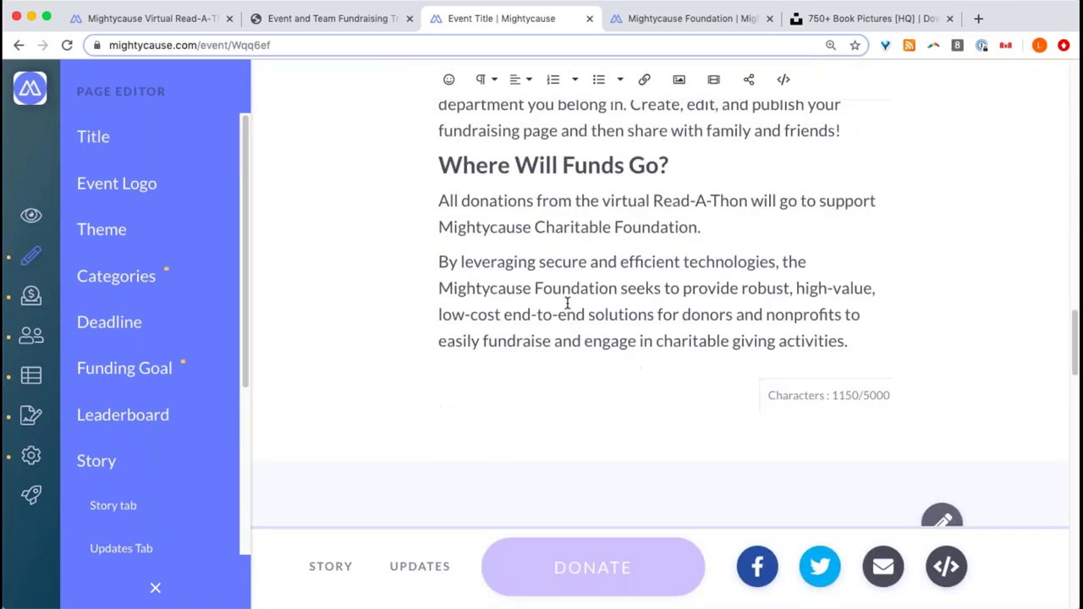
scroll(568, 303, down, 2)
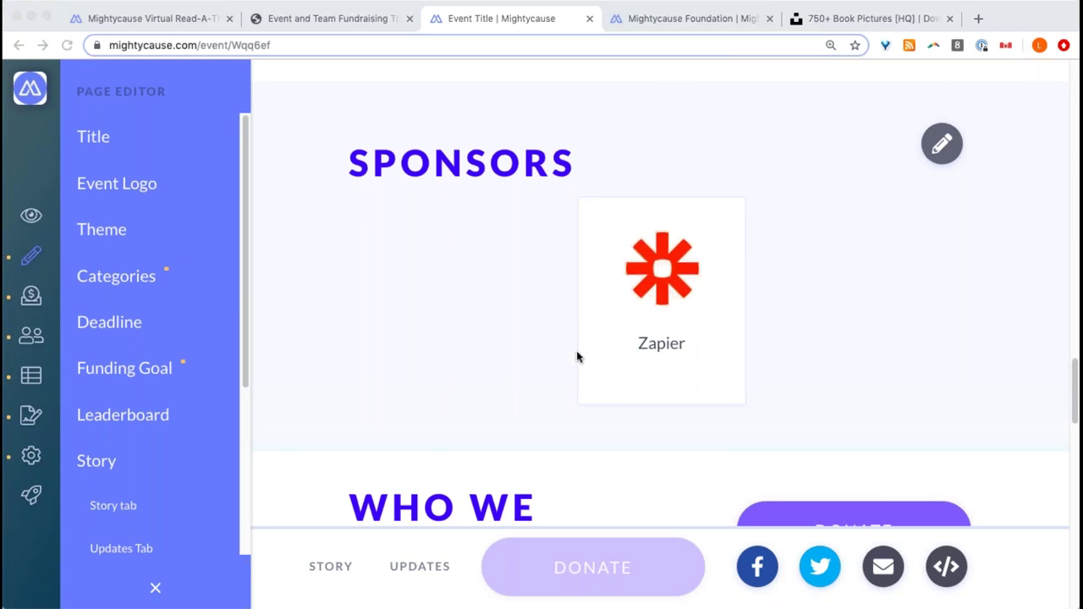
scroll(650, 278, up, 3)
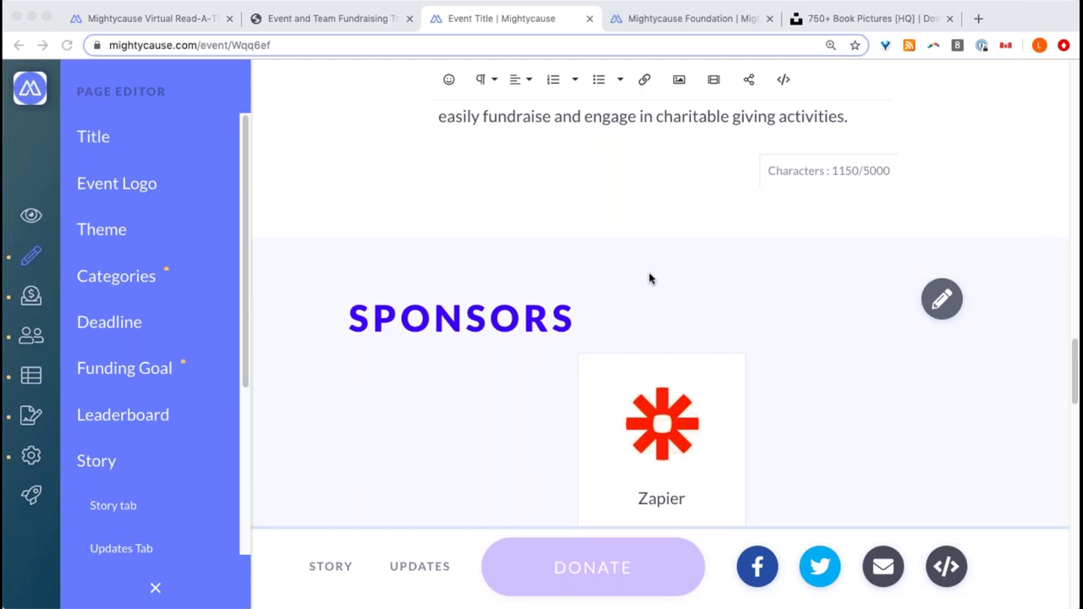
scroll(651, 279, down, 4)
scroll(650, 279, up, 4)
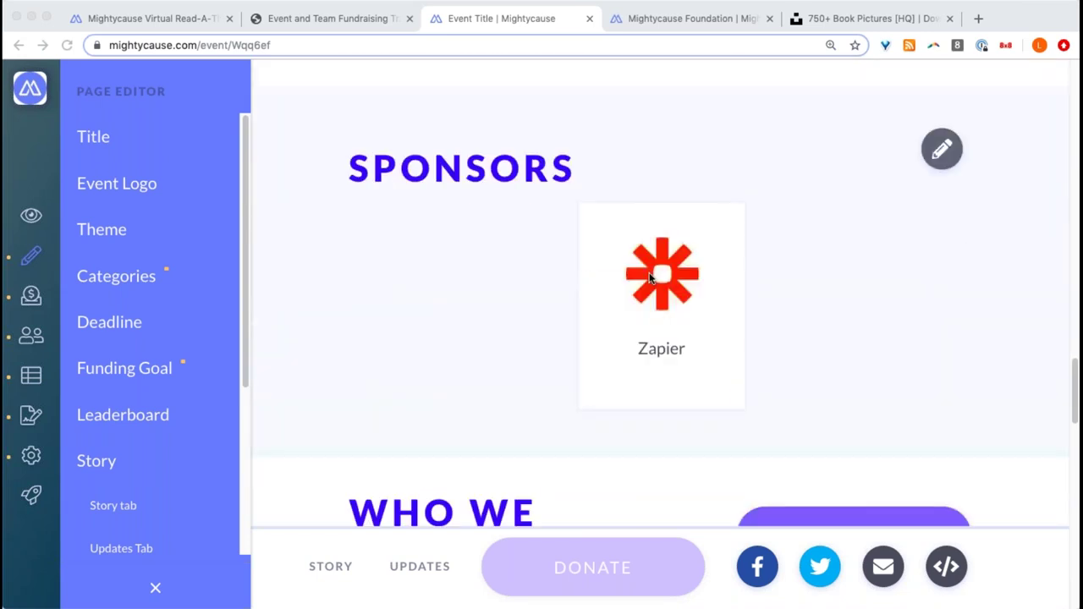
scroll(650, 279, up, 10)
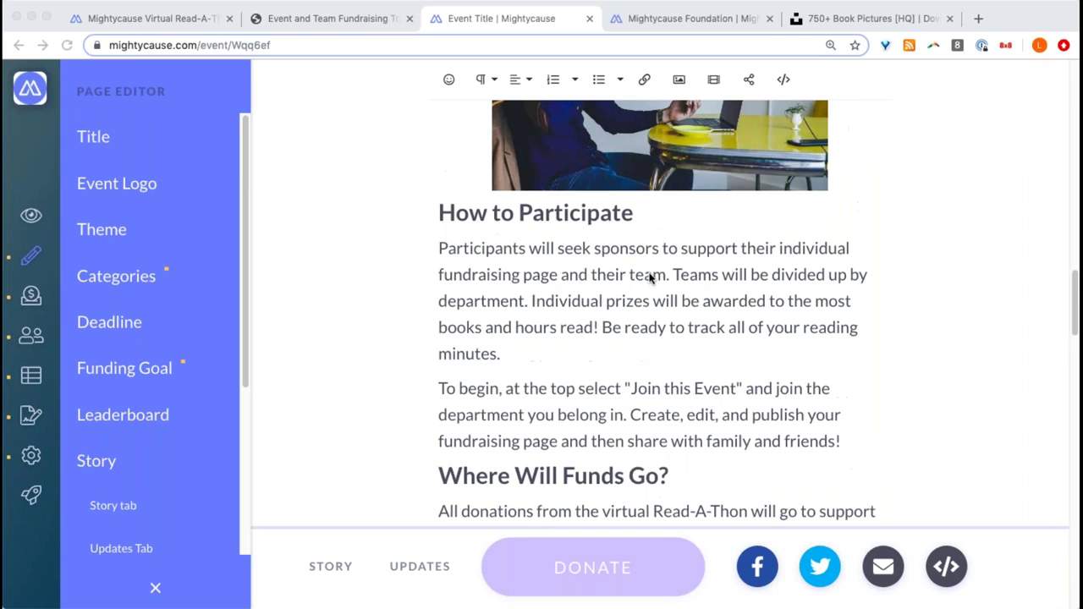
scroll(650, 279, up, 2)
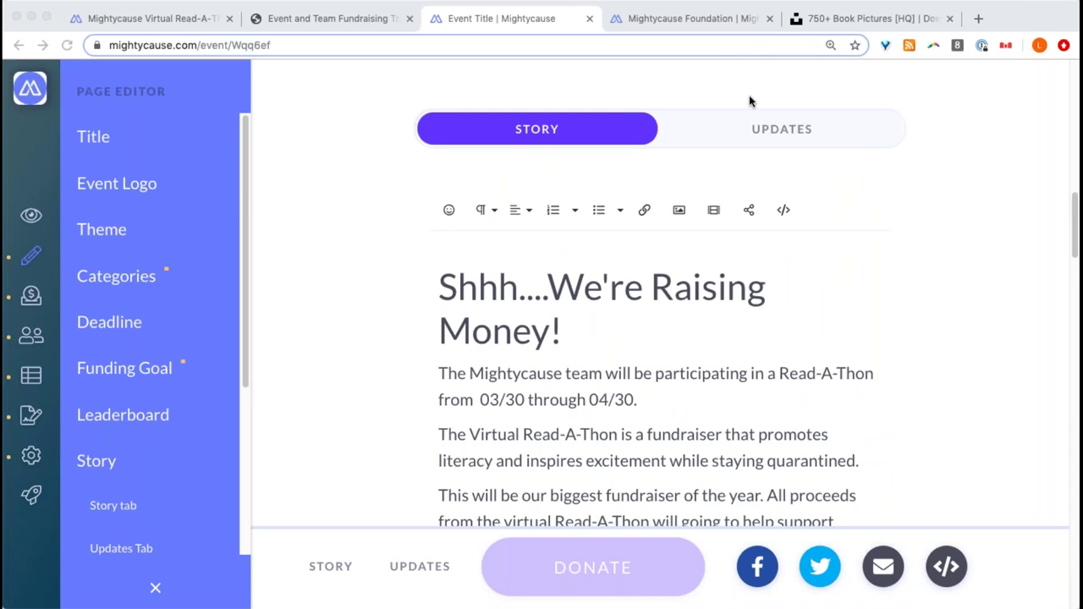
- Add a custom tab titled 'Prizes' beside Story and Updates, then return to Story
click(197, 482)
click(158, 548)
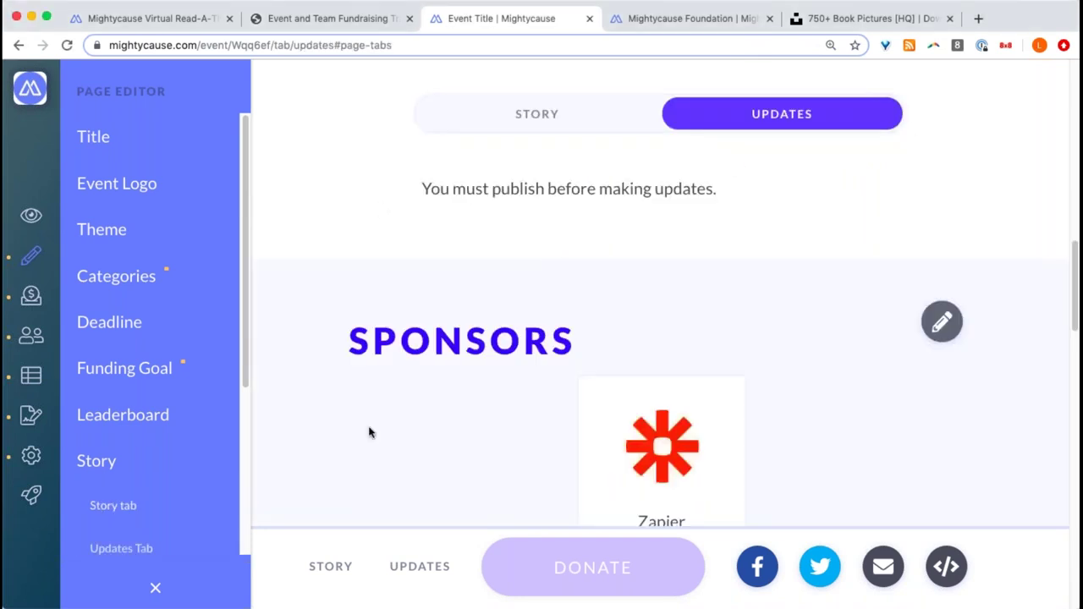
scroll(230, 431, down, 3)
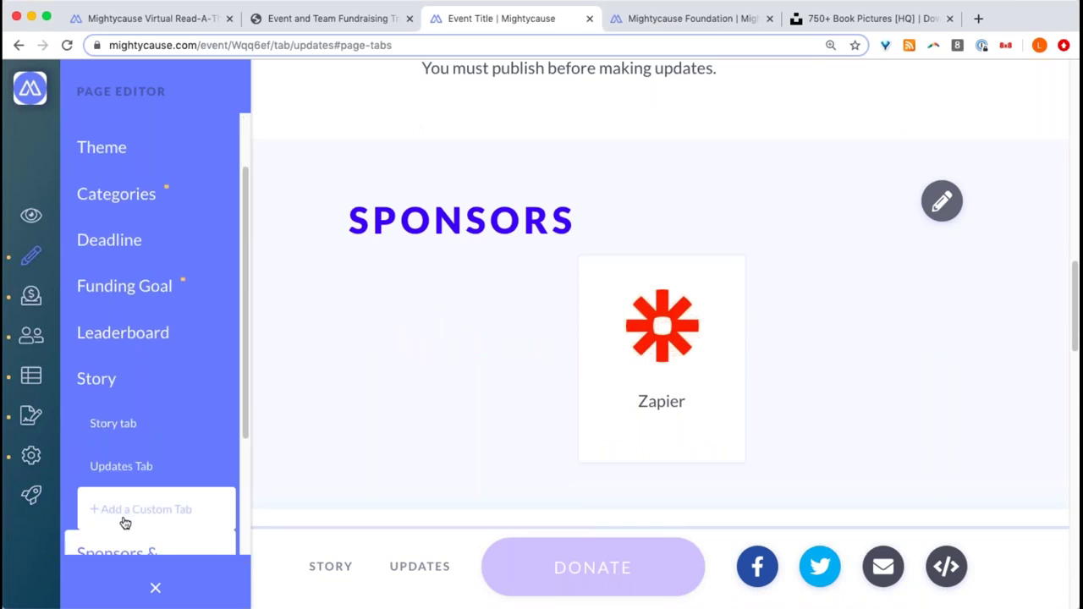
click(100, 517)
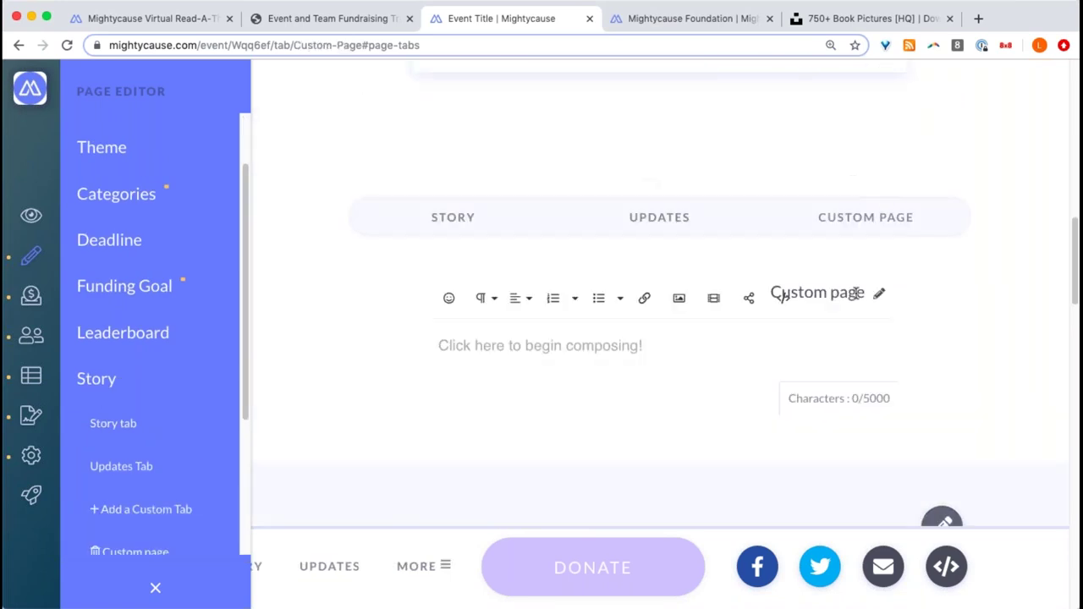
click(877, 298)
triple_click(859, 292)
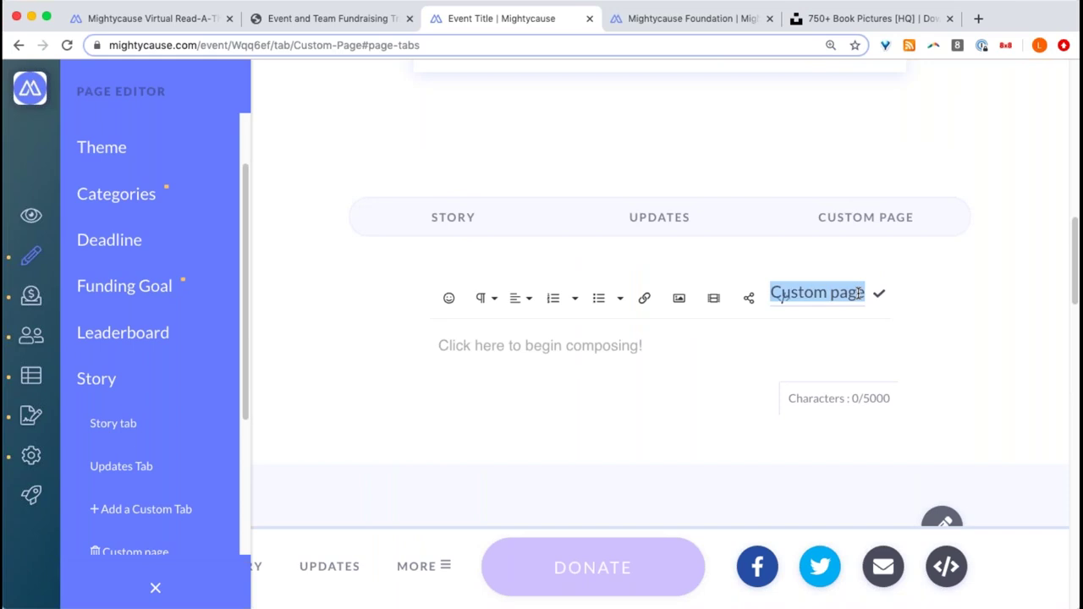
text(RPriz)
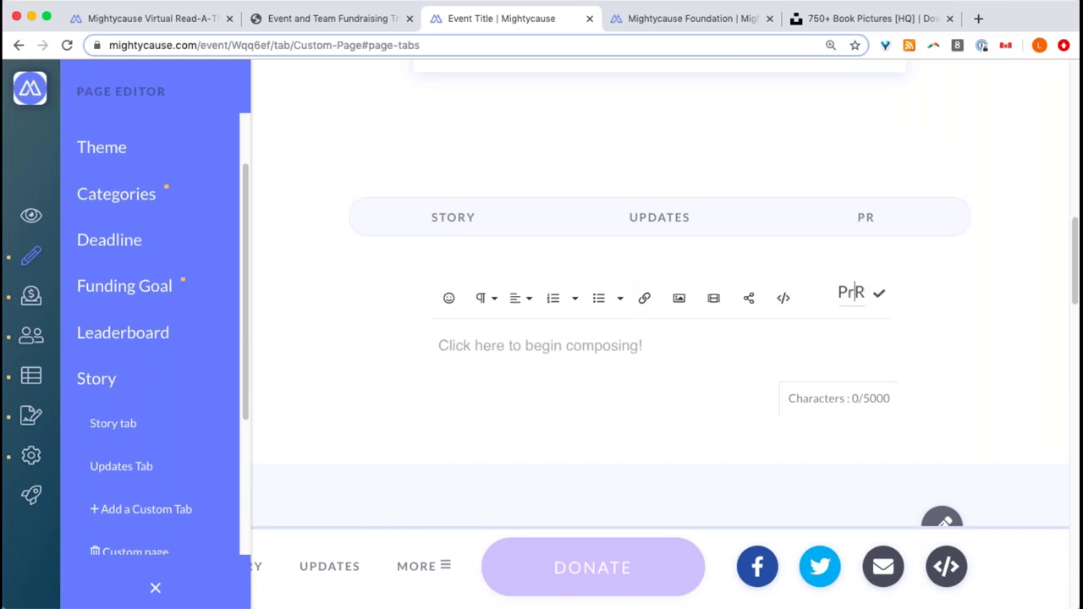
key(BackSpace)
text(es)
click(880, 295)
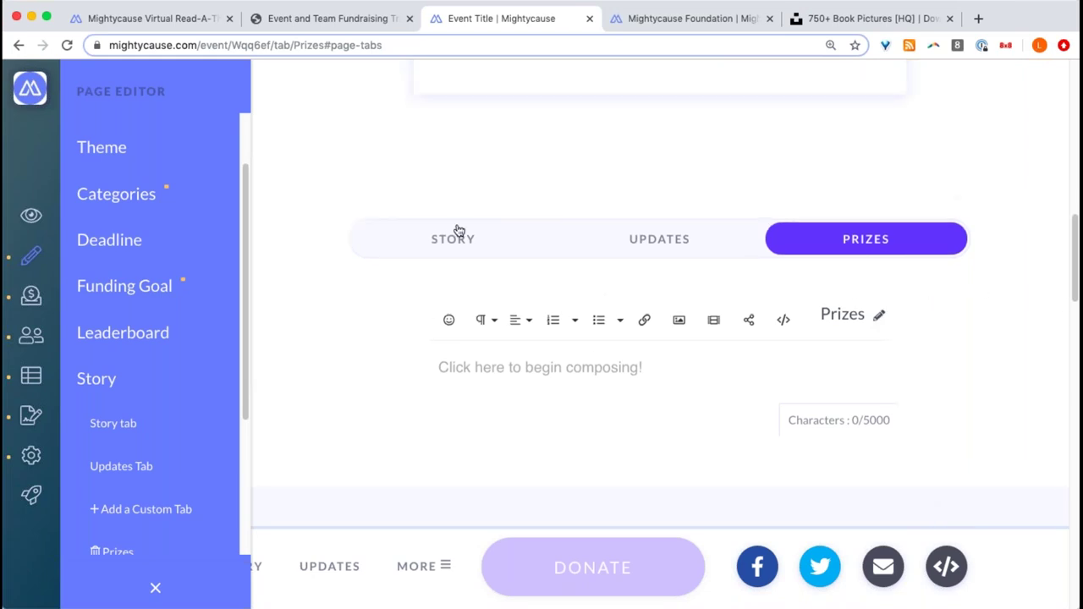
click(458, 239)
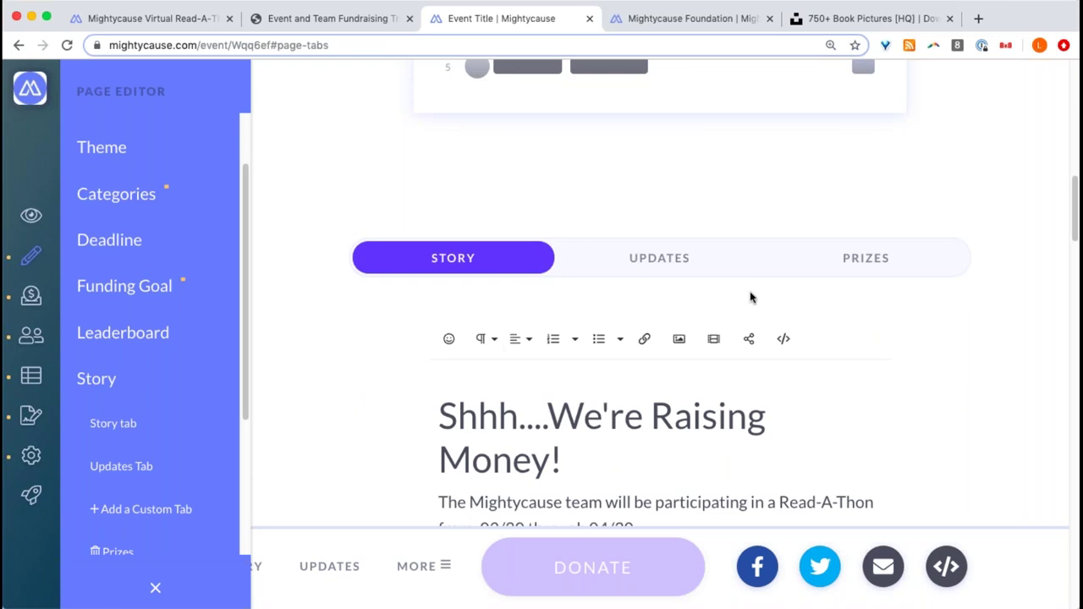
- Preview the empty Prizes tab, return to Story, and scroll down to Event & Organizer Info
click(859, 259)
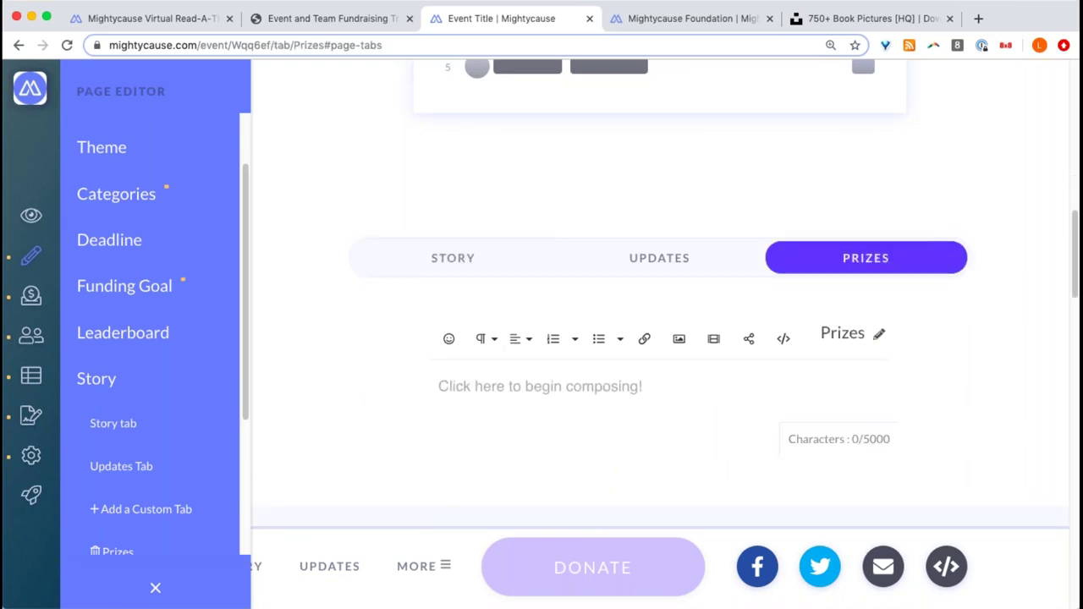
click(449, 258)
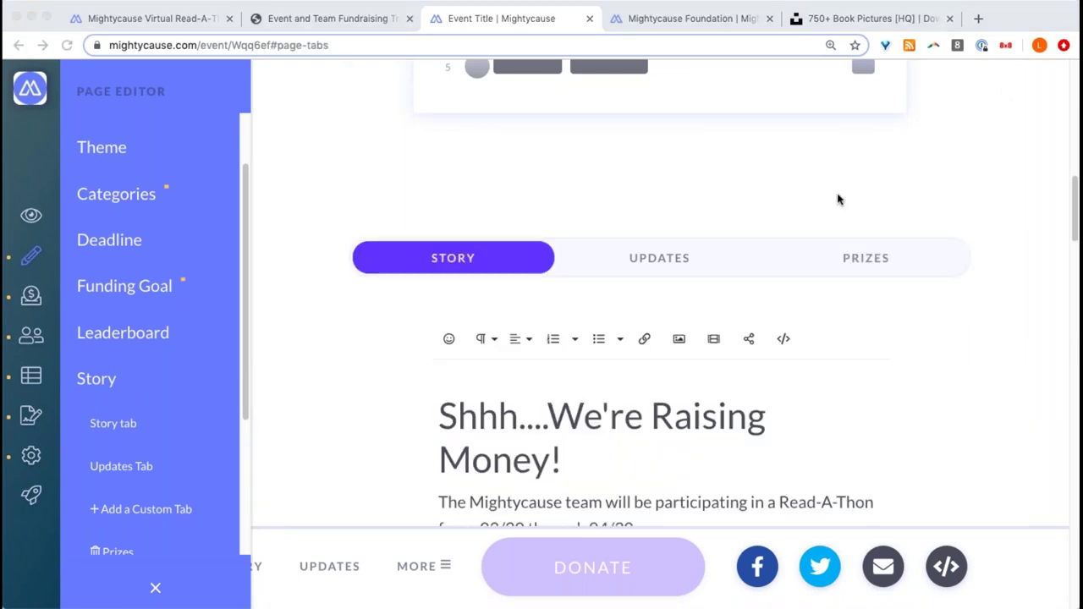
scroll(668, 259, down, 5)
scroll(666, 258, up, 2)
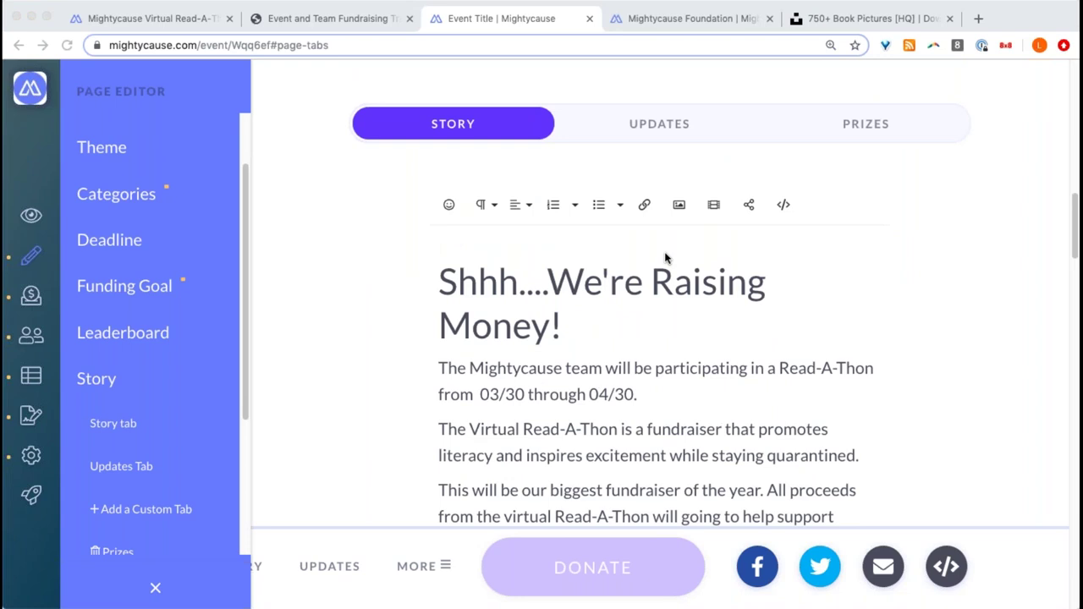
scroll(665, 258, down, 10)
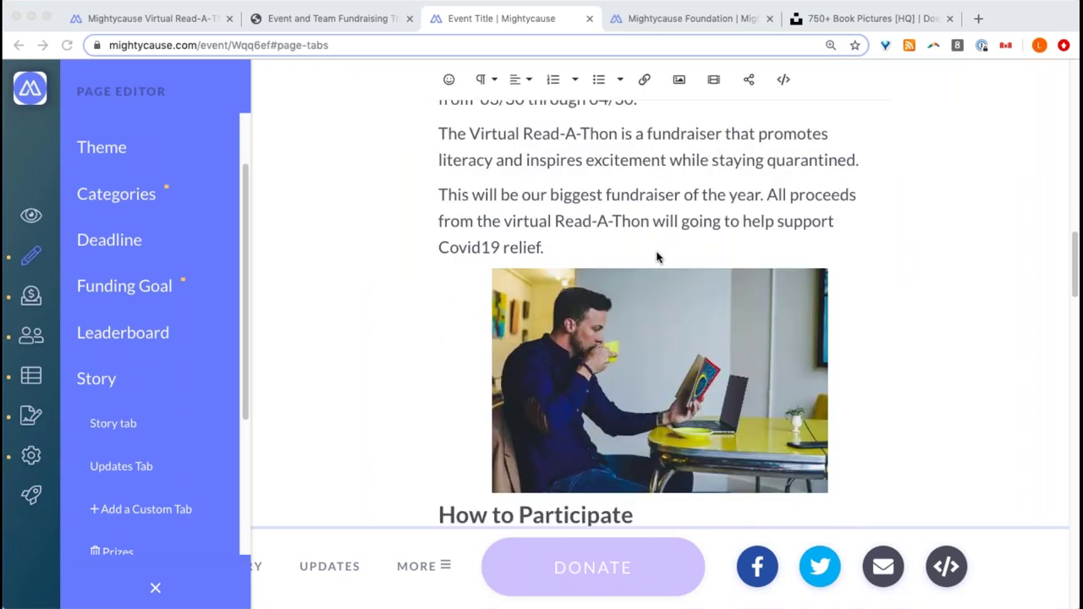
scroll(657, 258, down, 10)
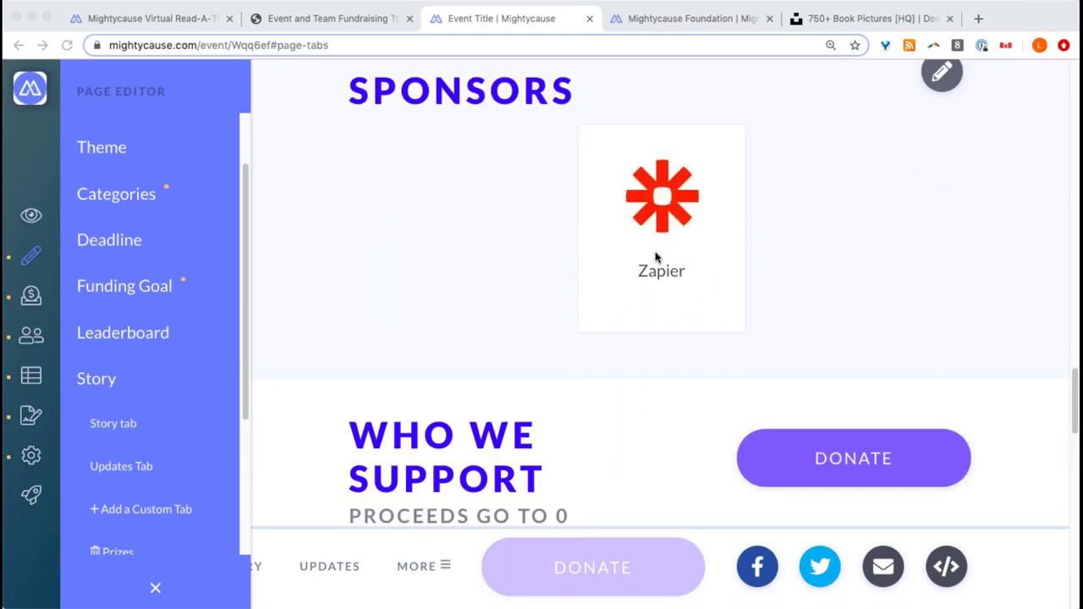
scroll(656, 258, down, 2)
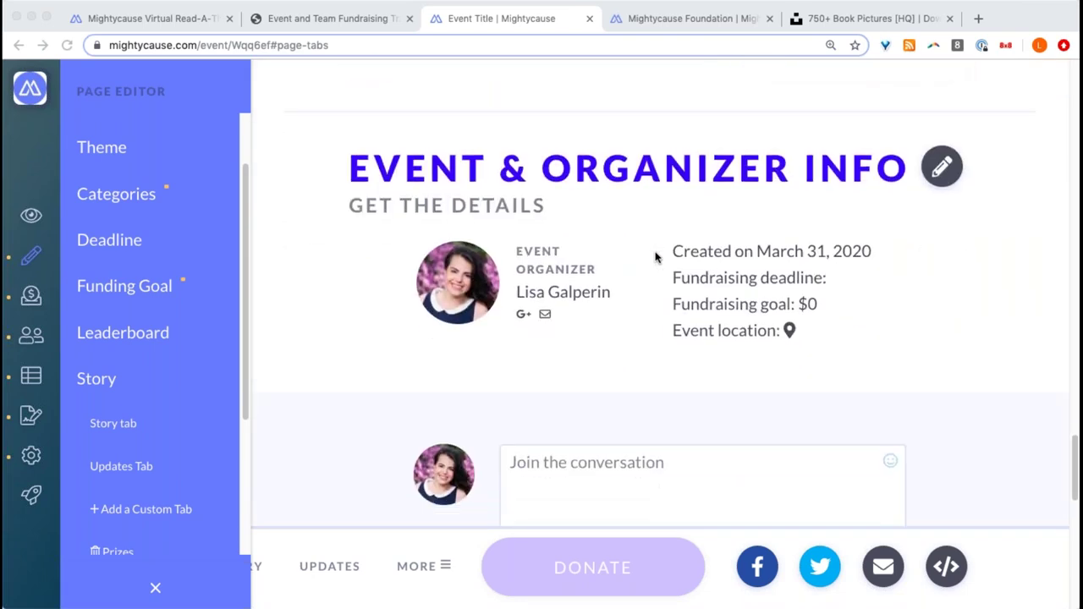
click(548, 383)
- Enter 'Washington D' as the event location, pick Washington D.C., and close the dialog
click(940, 166)
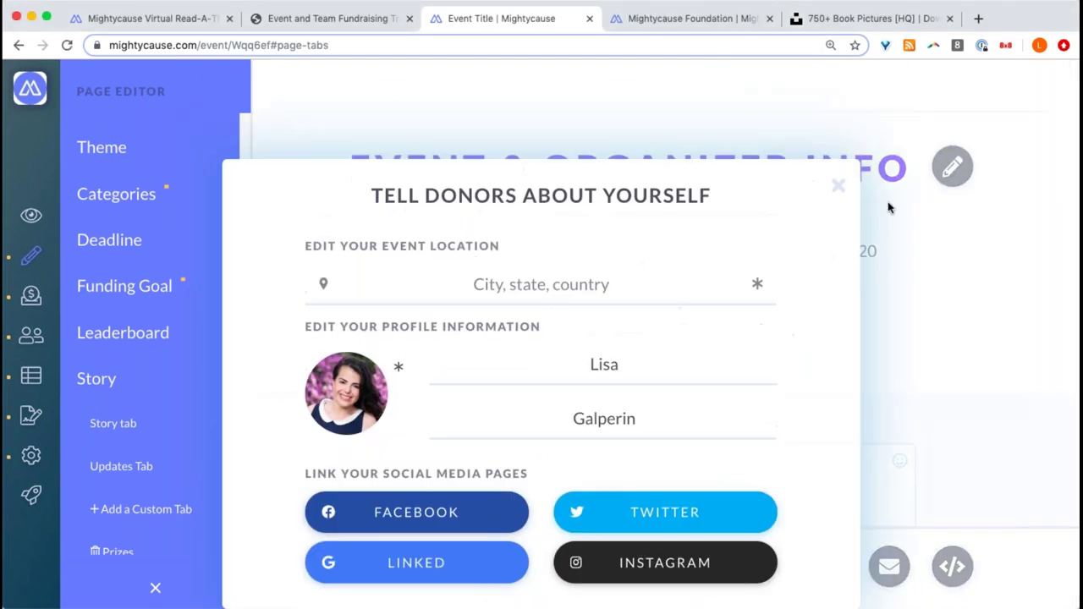
click(643, 290)
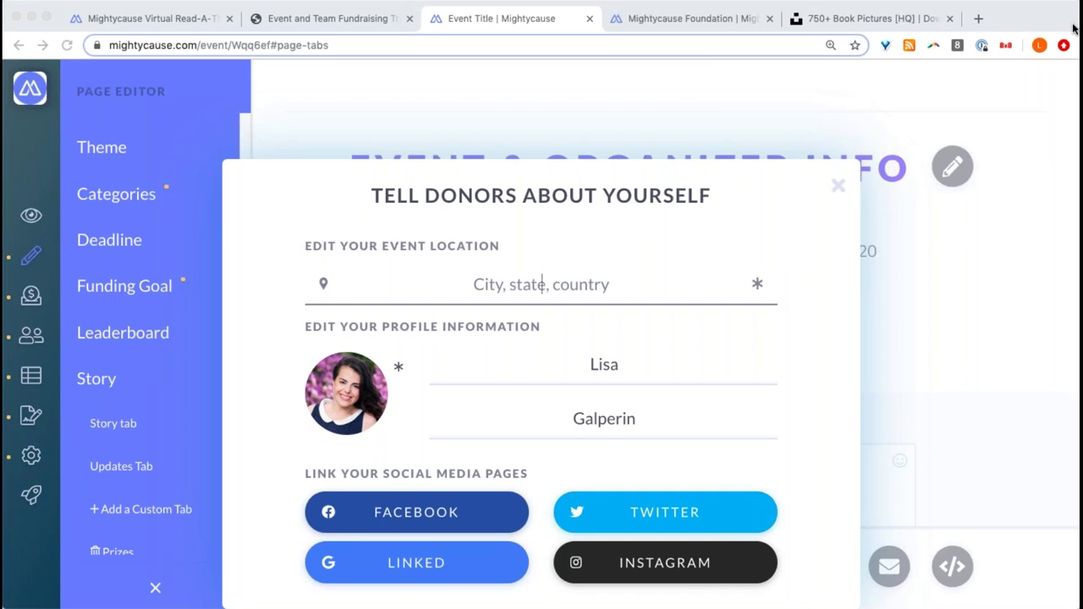
click(538, 287)
text(Washin)
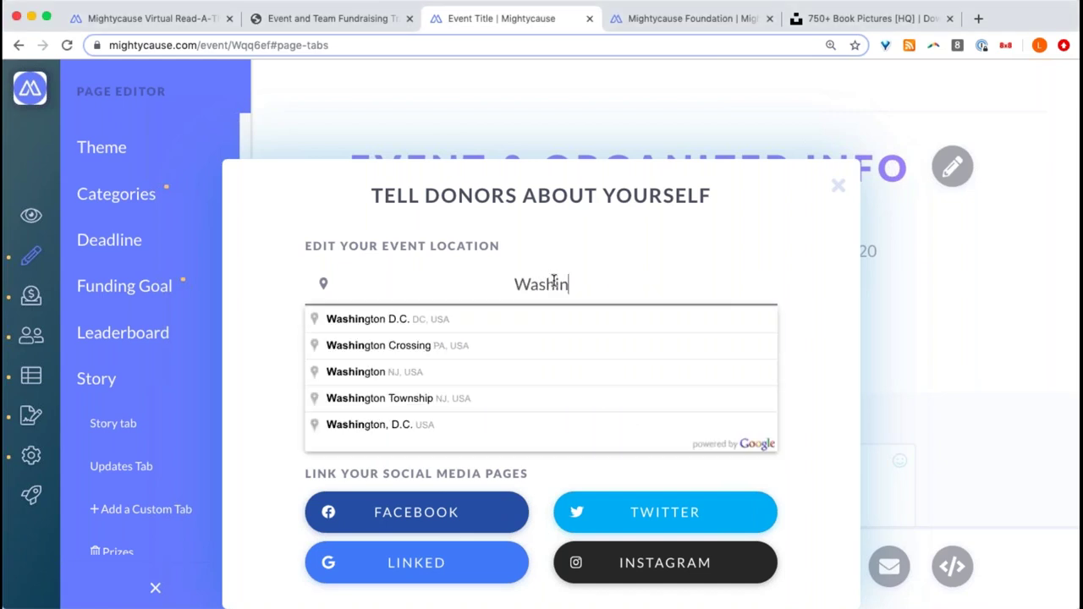
text(gton D)
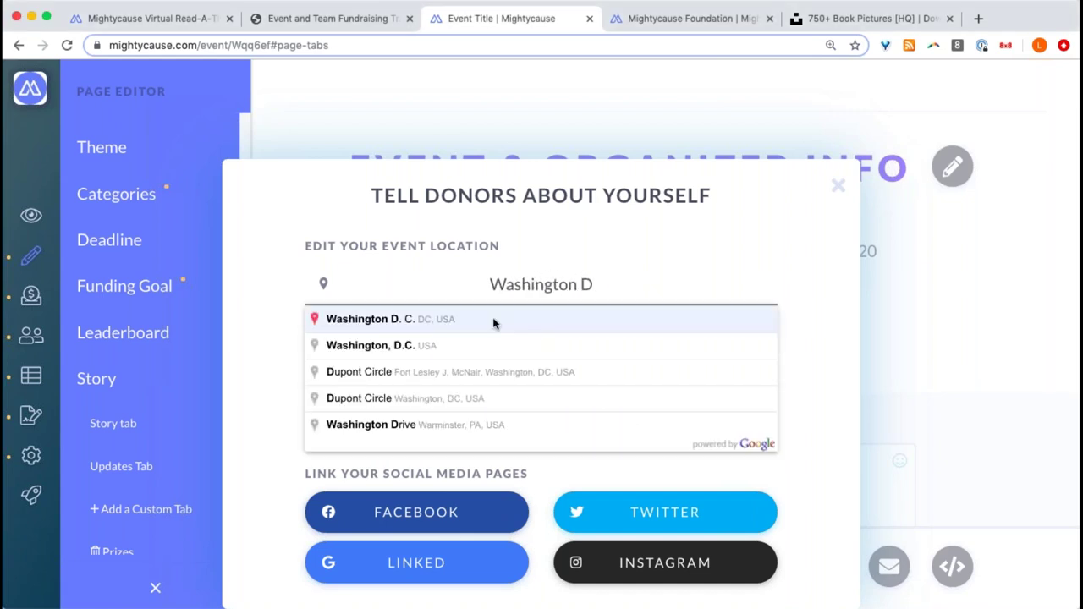
click(494, 321)
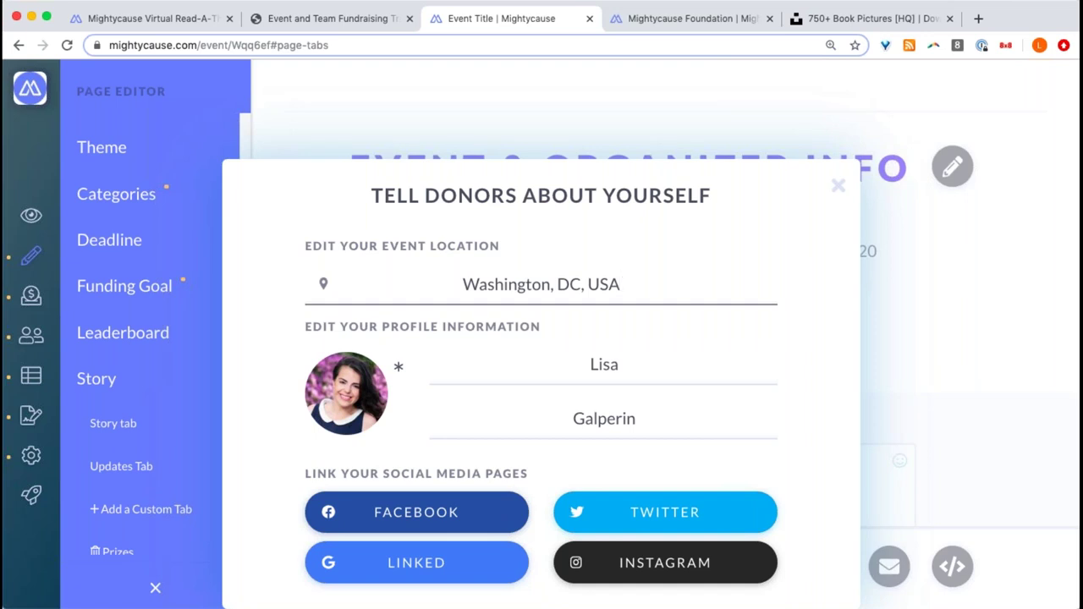
click(905, 259)
click(898, 240)
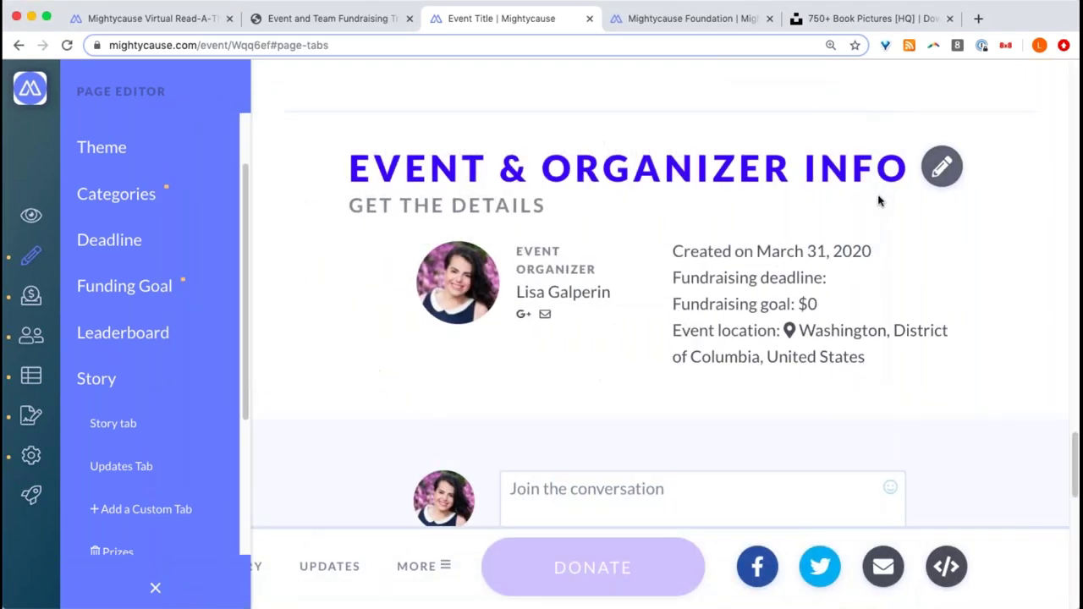
scroll(684, 251, up, 4)
scroll(685, 247, down, 2)
scroll(688, 241, down, 2)
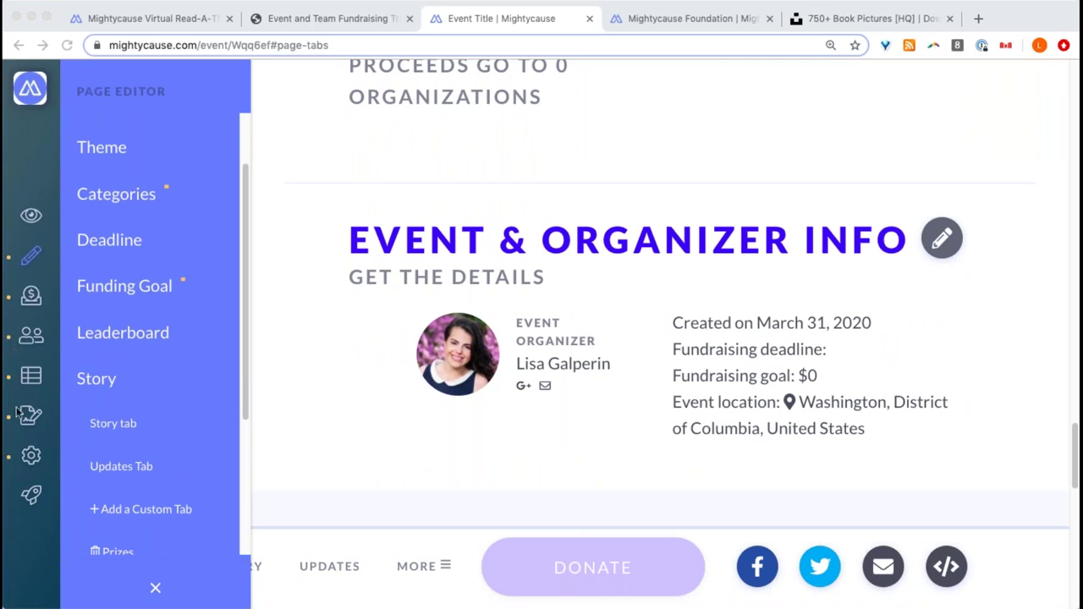
- Set the Read-a-thon event's funding goal to $20,000
click(31, 498)
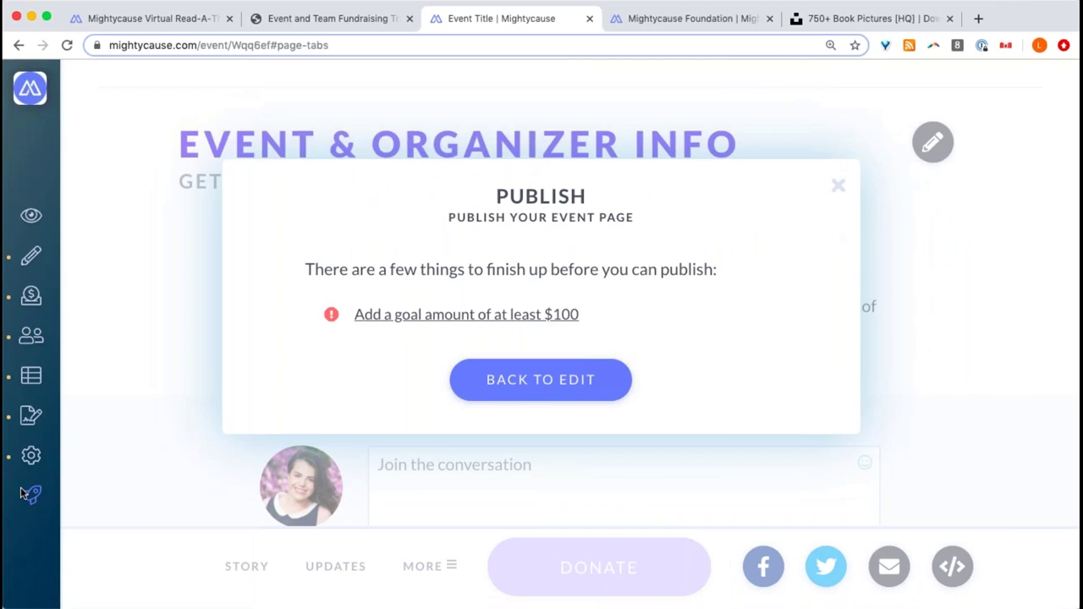
click(444, 315)
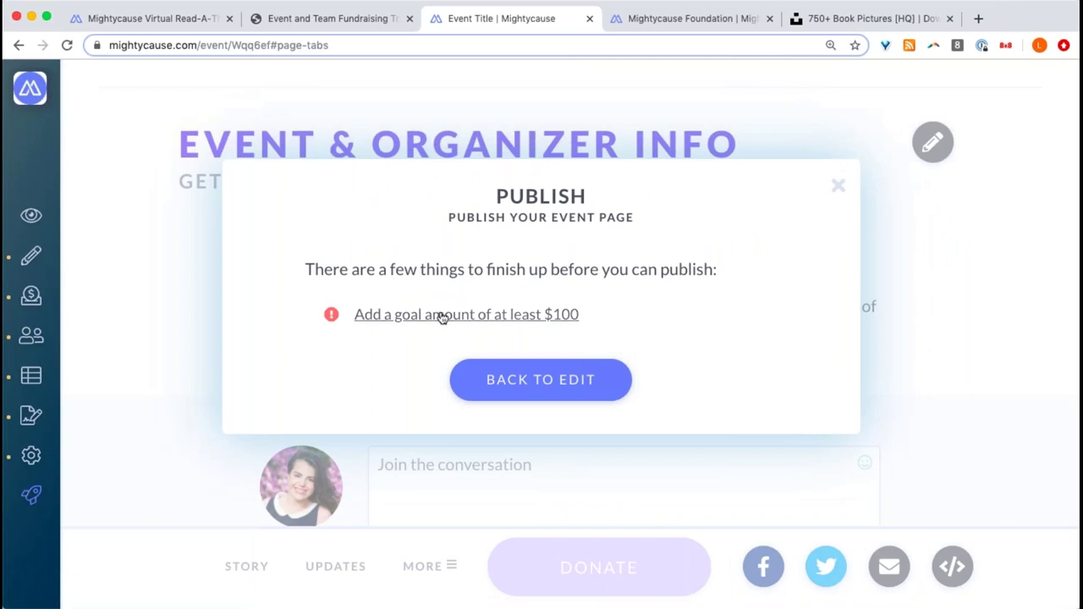
key(BackSpace)
text(200000)
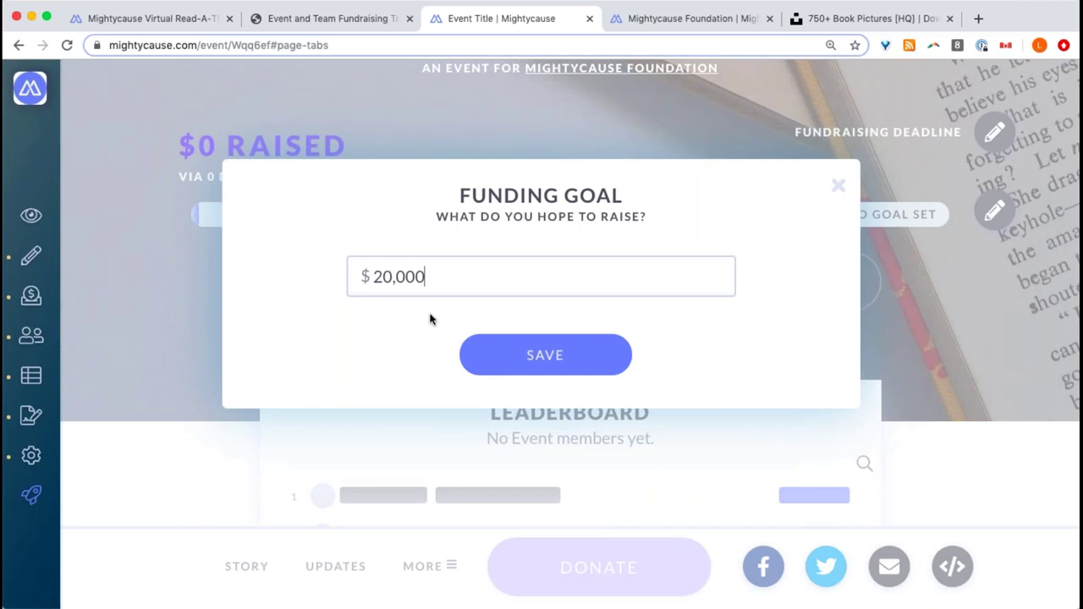
key(Return)
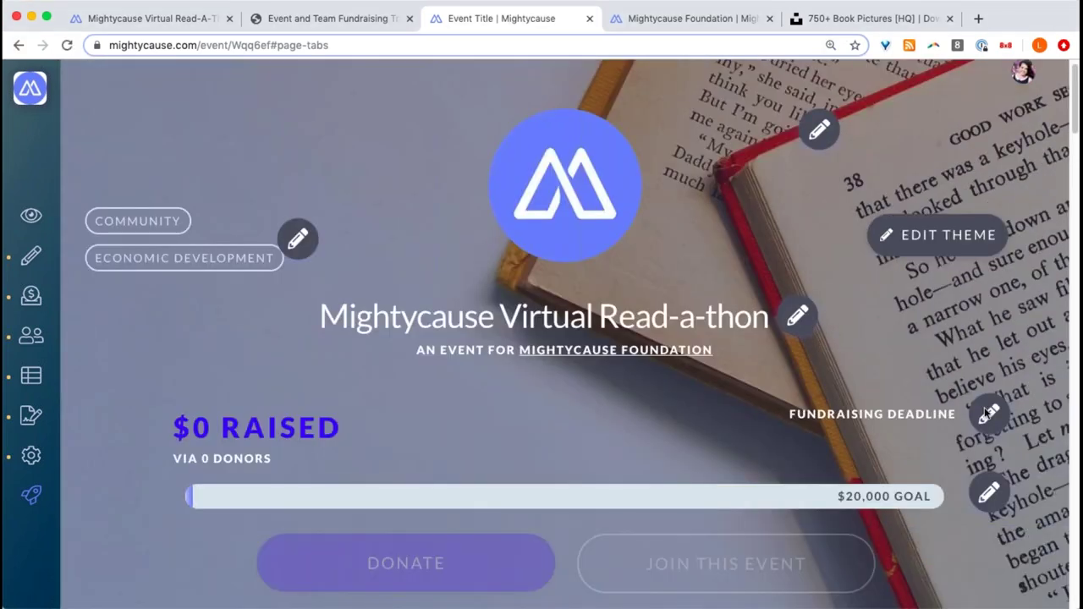
- Set the event's fundraising deadline to April 30, 2020
click(990, 415)
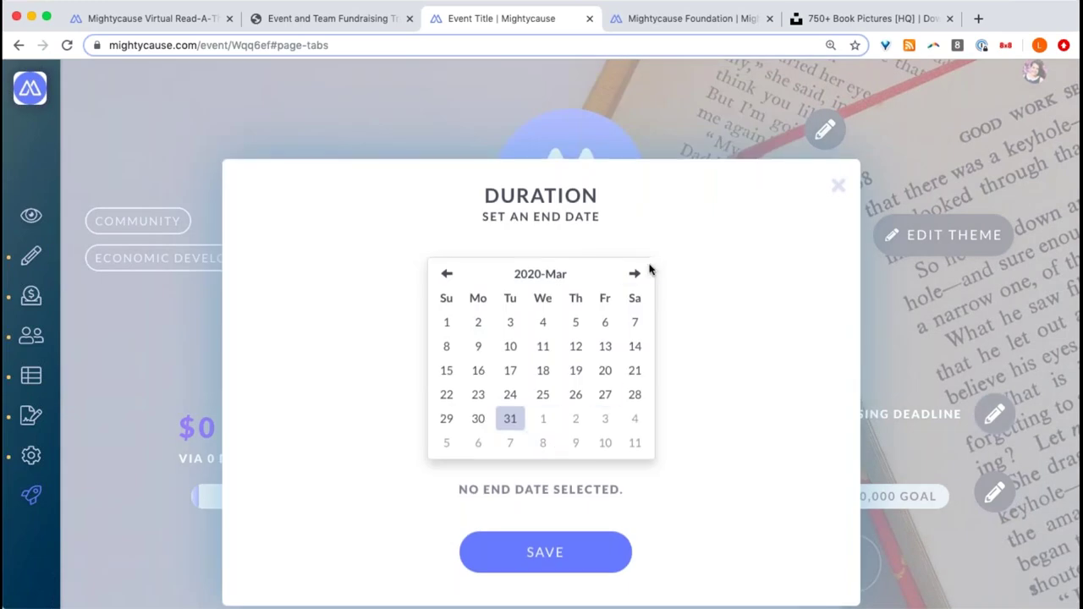
click(636, 275)
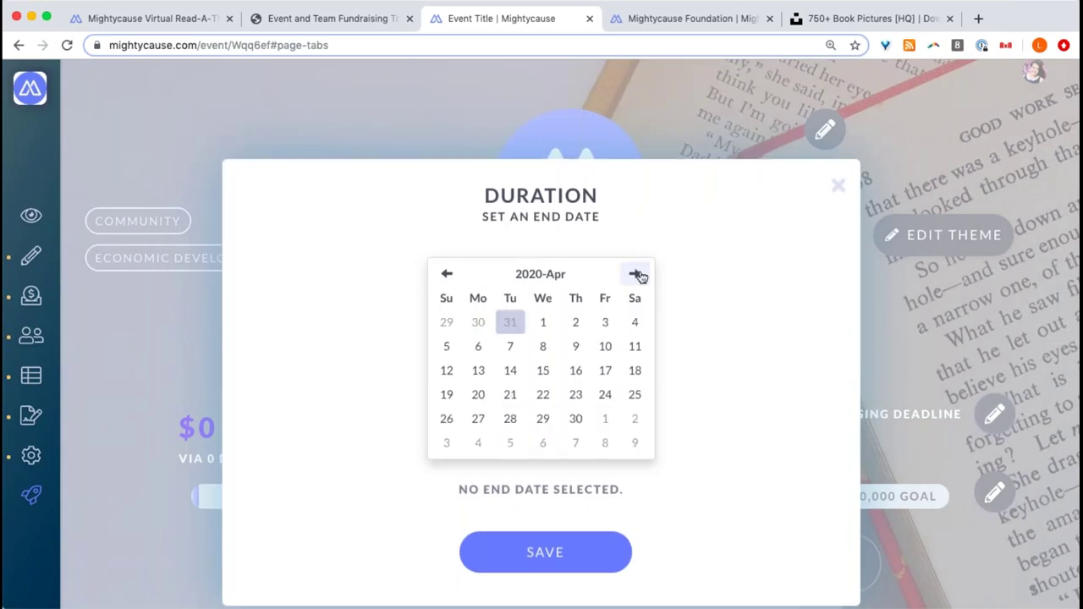
click(576, 419)
click(582, 565)
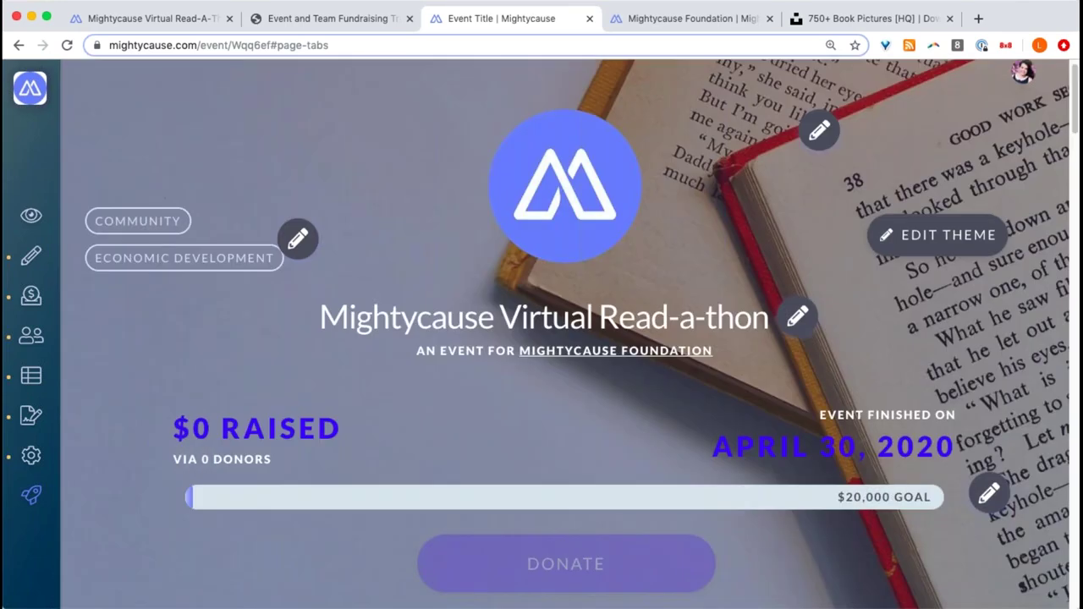
scroll(578, 551, down, 2)
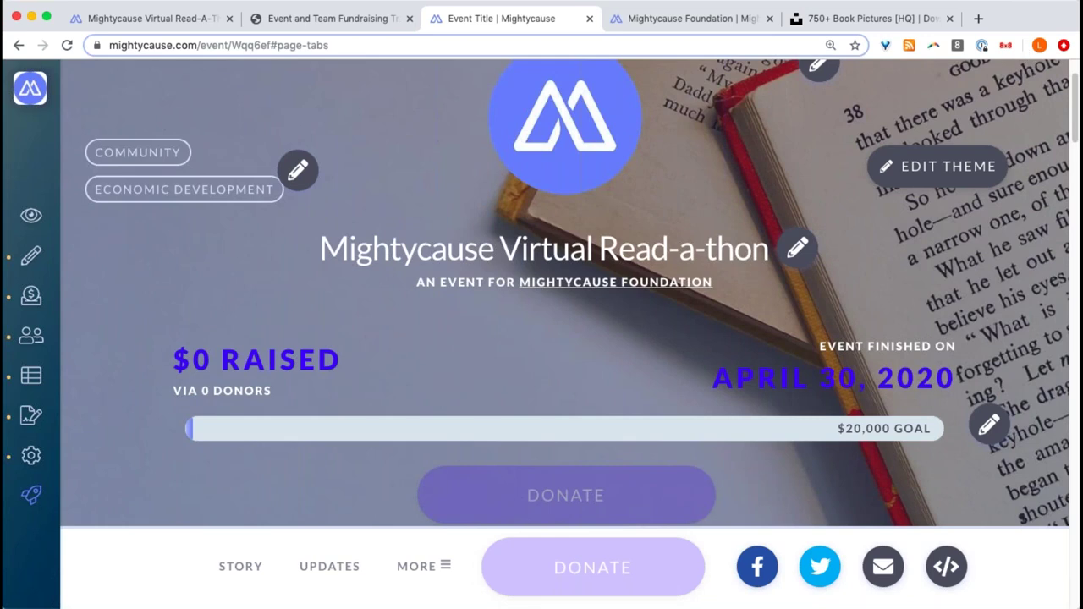
- Take the Virtual Read-a-thon event live and open its published page from the Recent menu
click(598, 301)
scroll(598, 300, down, 1)
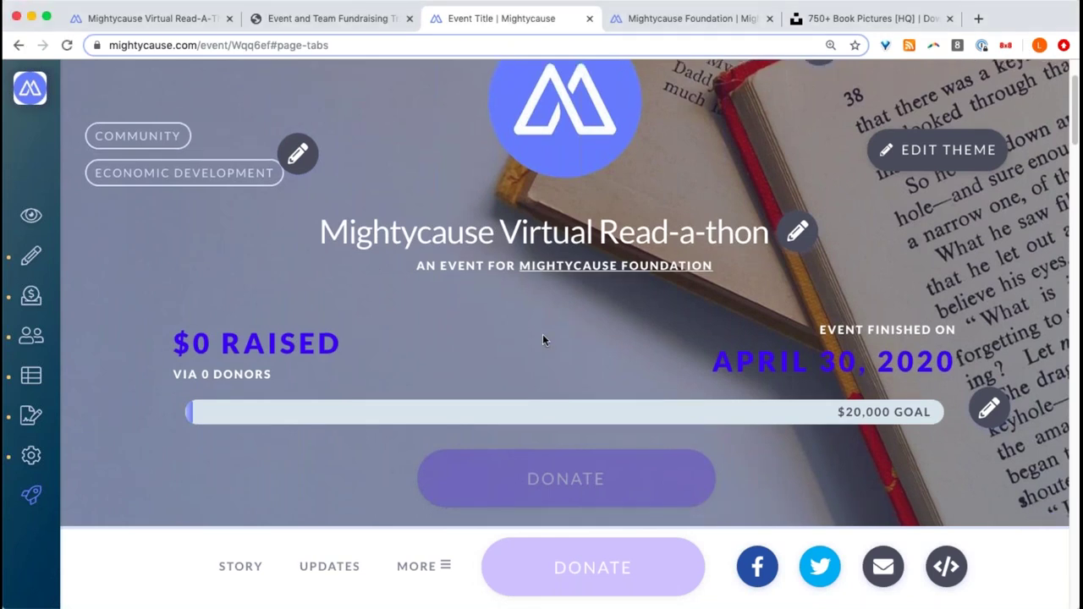
click(34, 496)
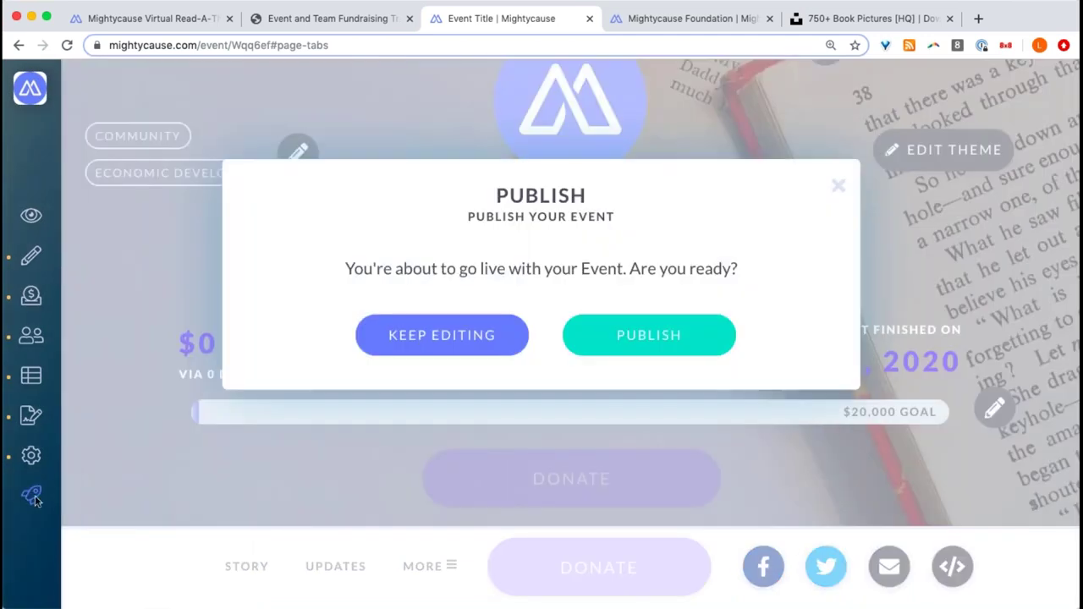
click(663, 335)
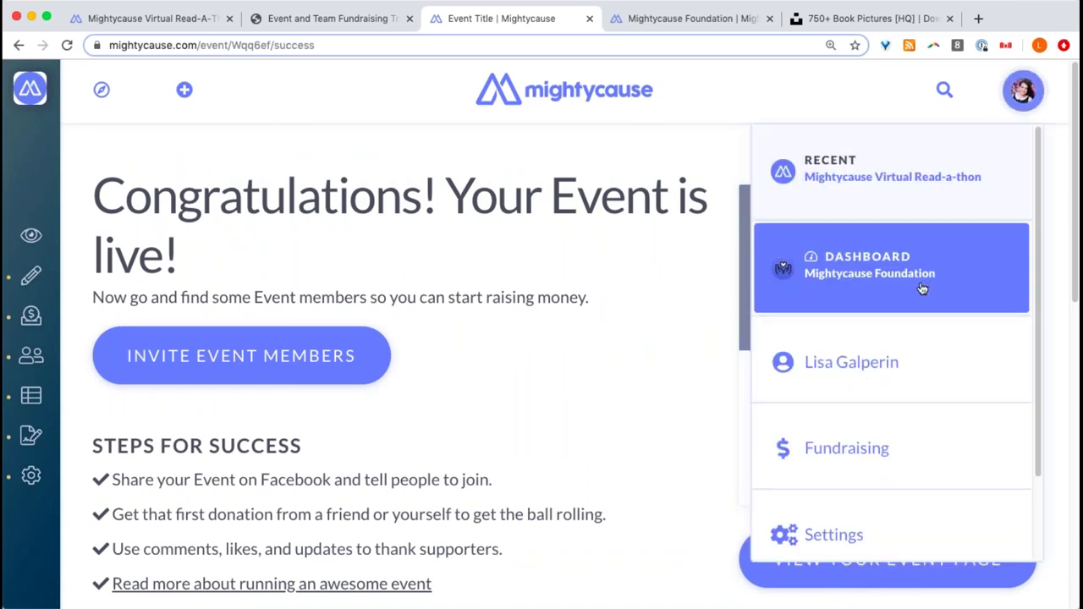
click(825, 239)
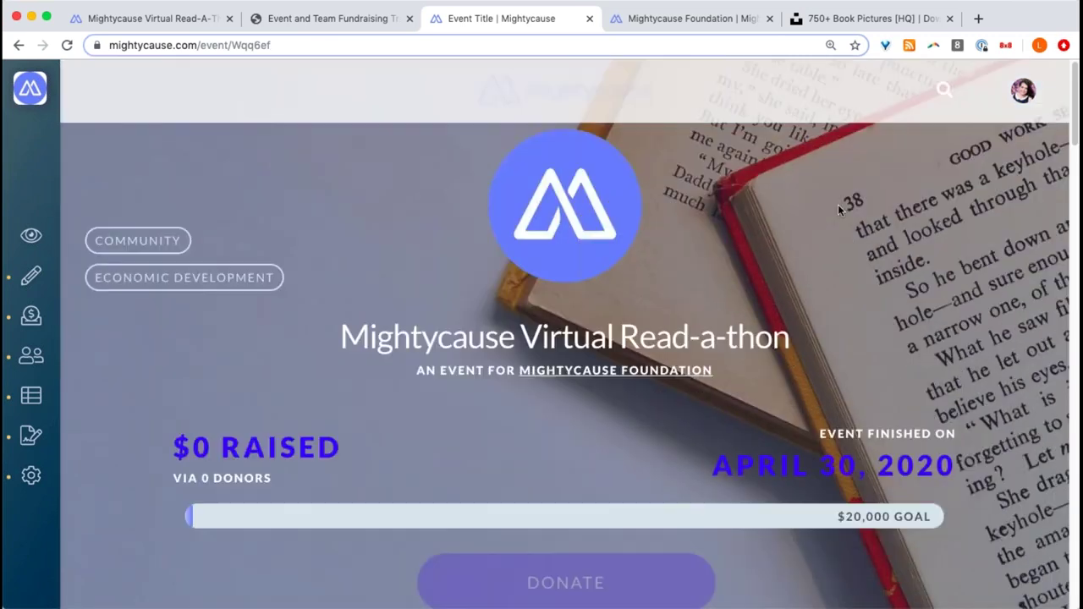
- Reload the live Read-a-thon page to show $0 raised toward $20,000 with one month left
click(604, 46)
key(Return)
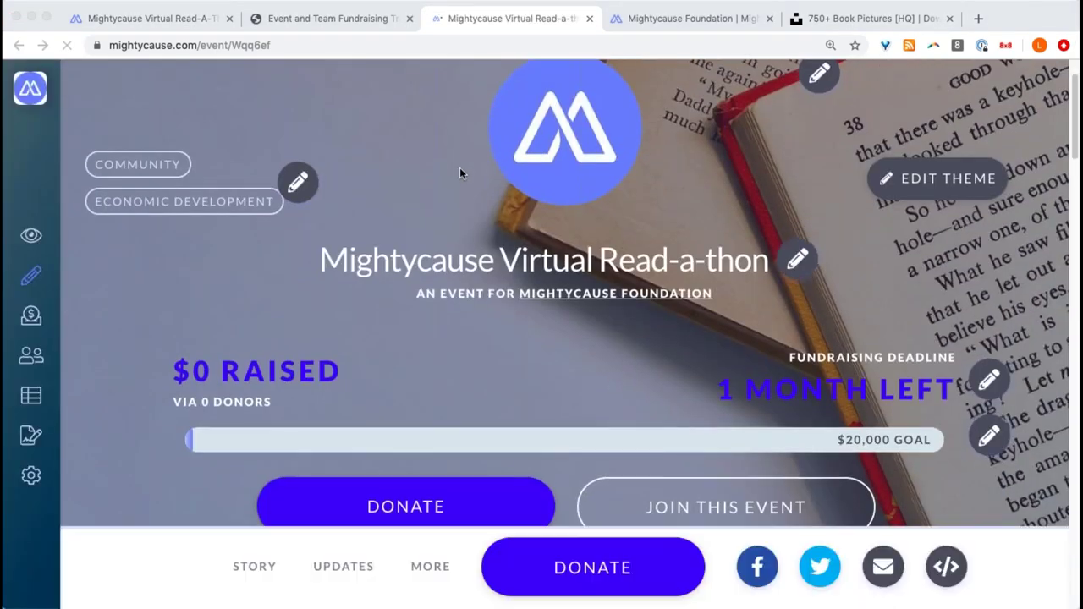
scroll(459, 172, down, 3)
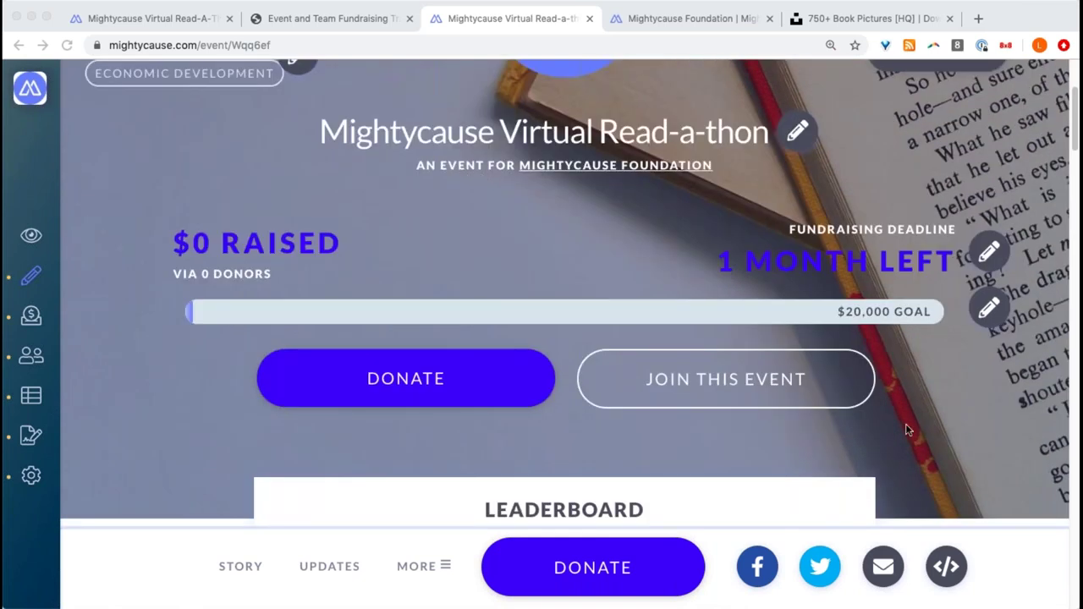
click(650, 328)
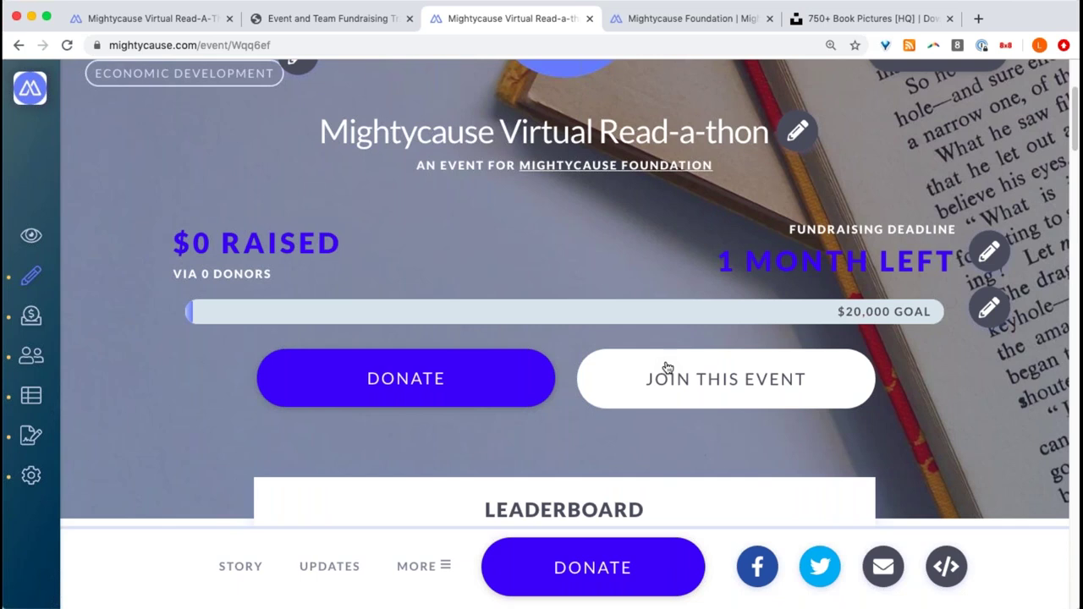
- Join the Read-a-thon with a new fundraising team and open it in the Team Manager
click(712, 381)
scroll(710, 382, down, 3)
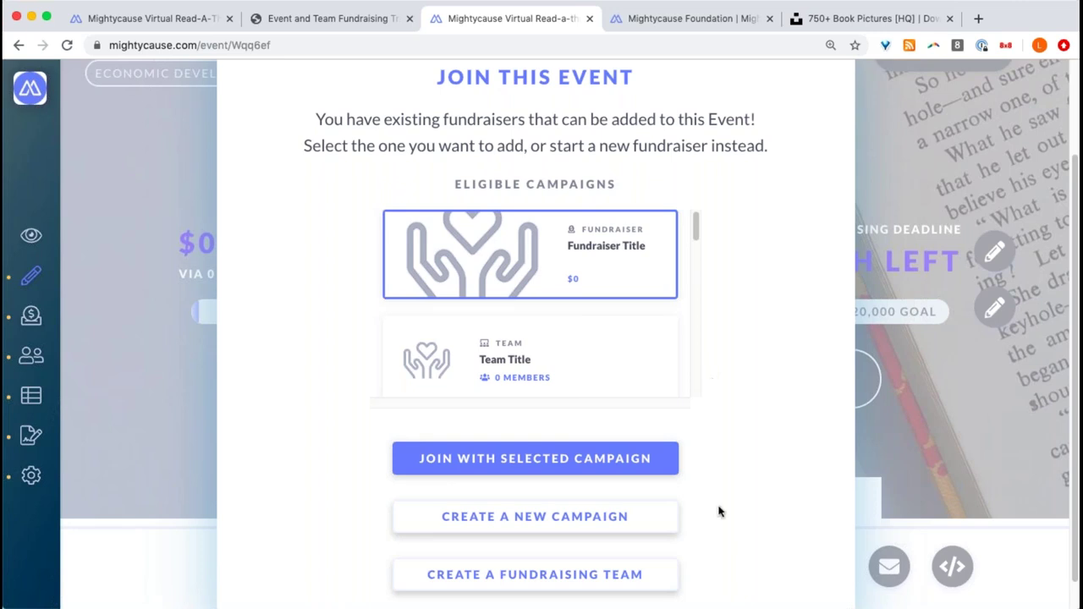
click(595, 573)
click(592, 546)
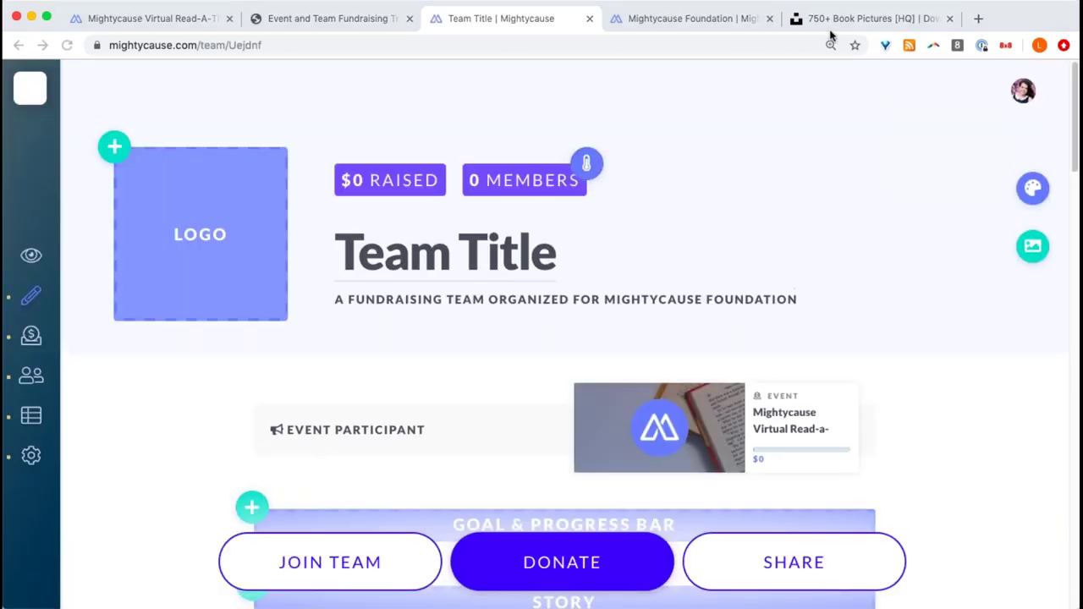
- Rename the team title to 'Finance Department'
click(491, 264)
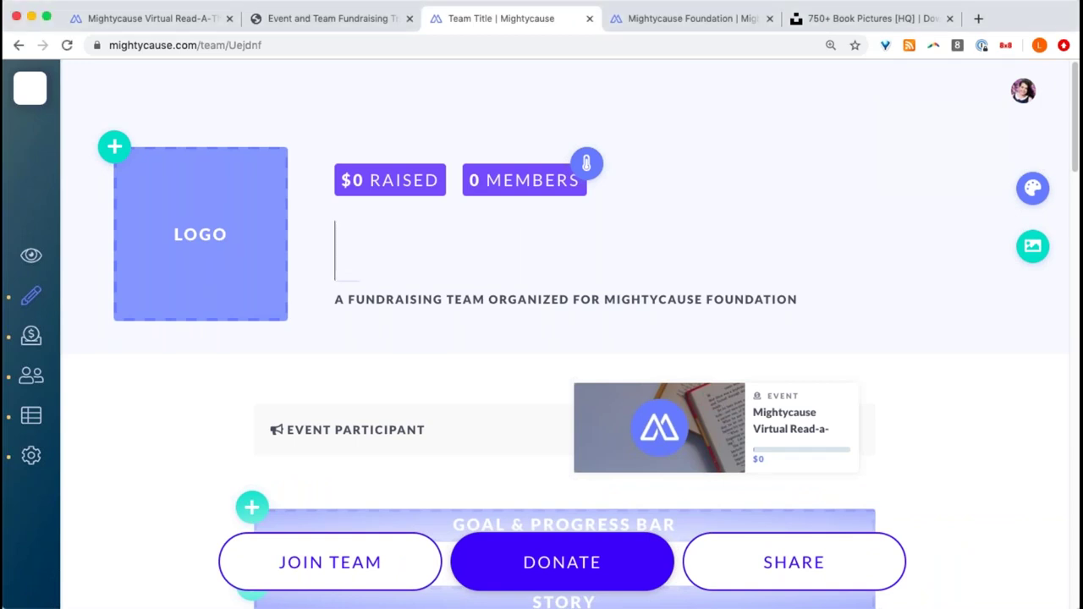
text(Finance Department)
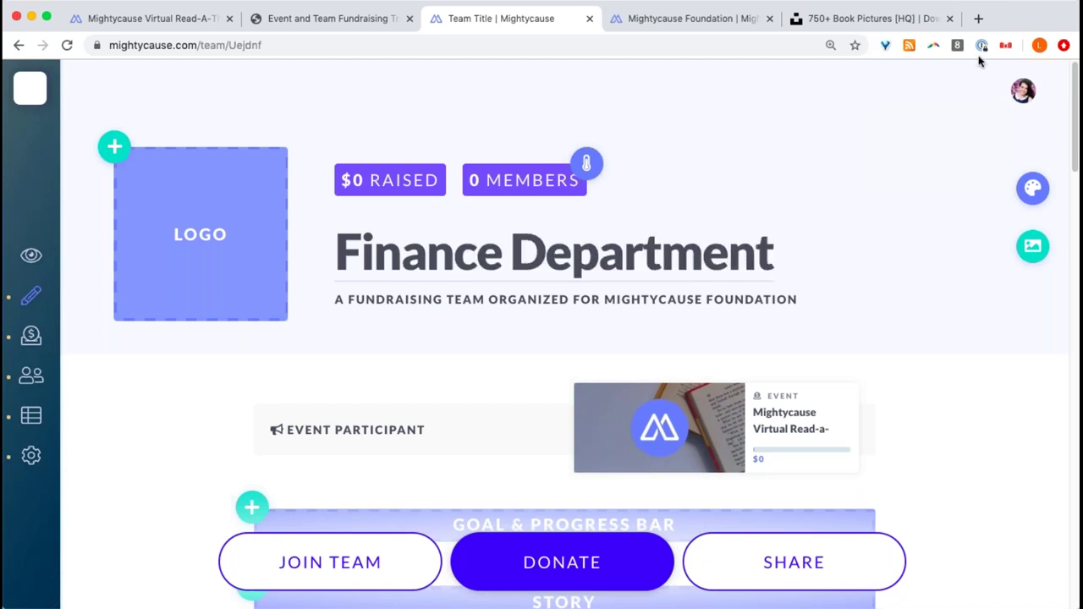
click(838, 159)
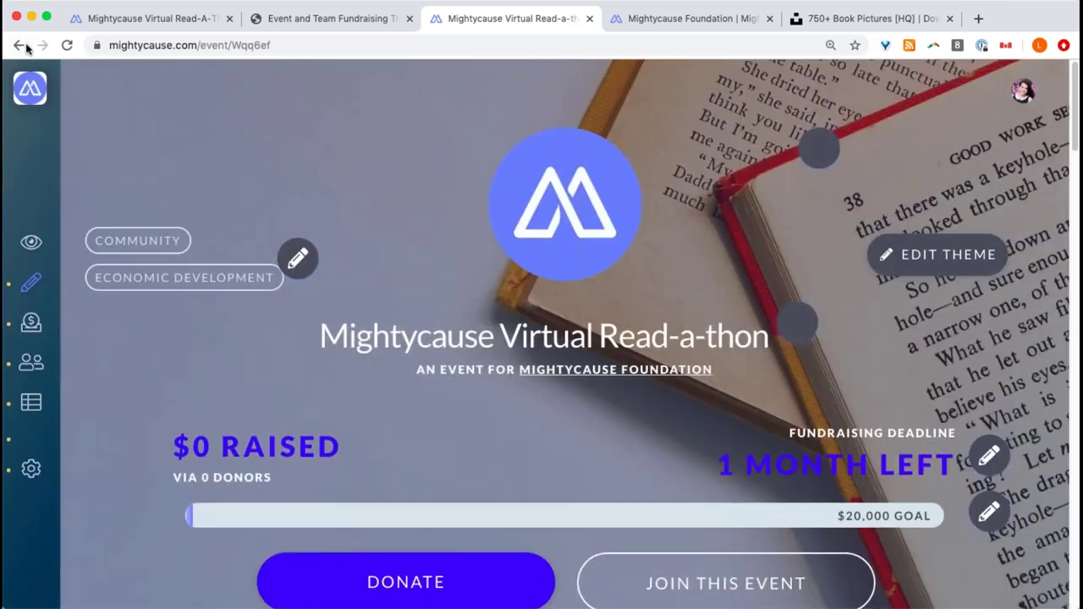
click(21, 46)
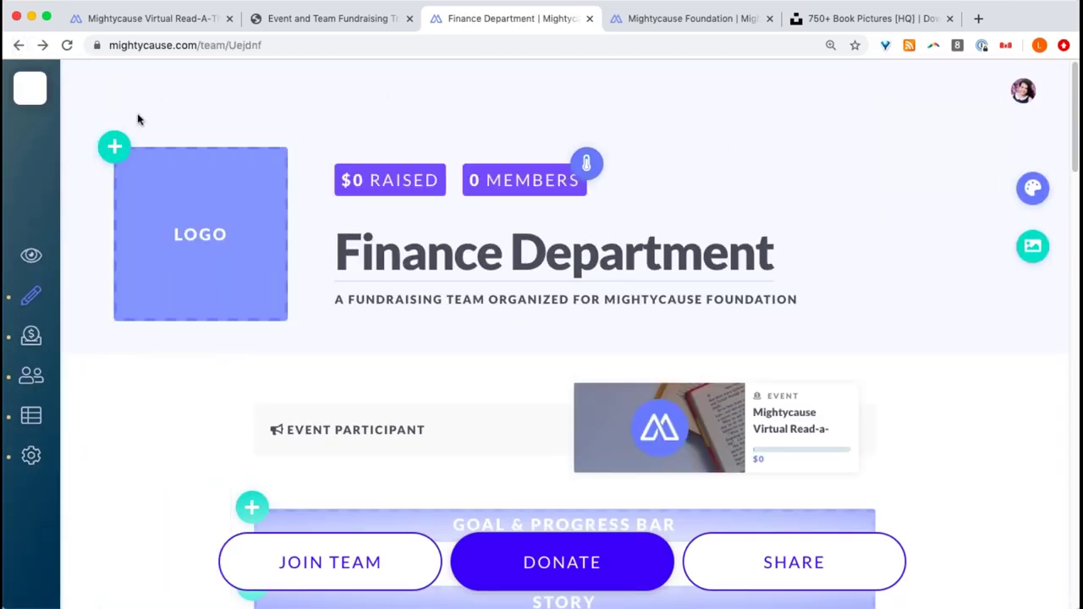
- Upload the coin-jar photo as the team logo
click(115, 147)
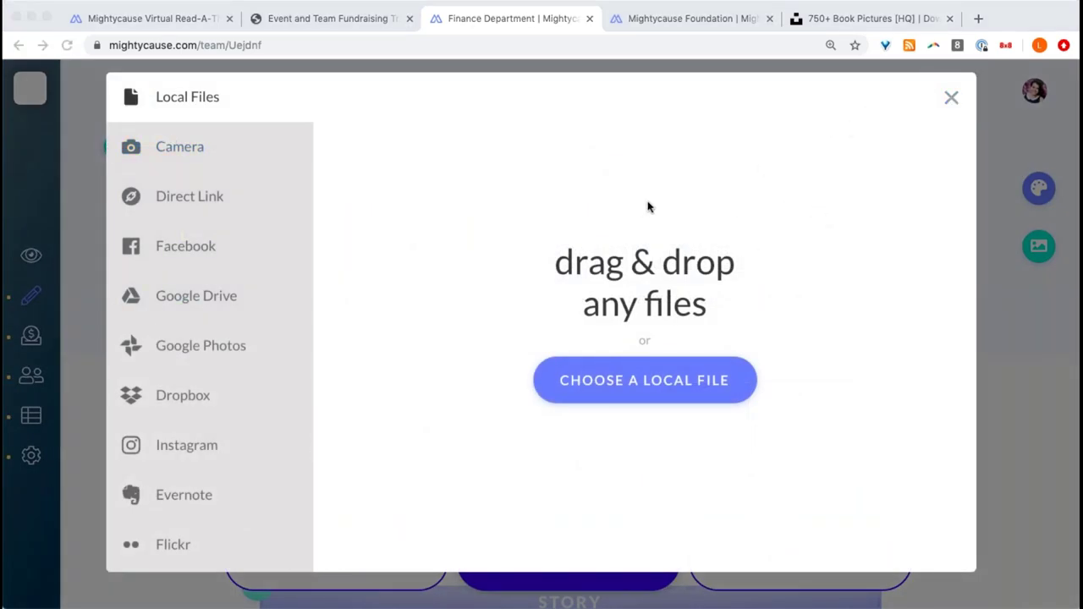
drag(744, 107, 430, 373)
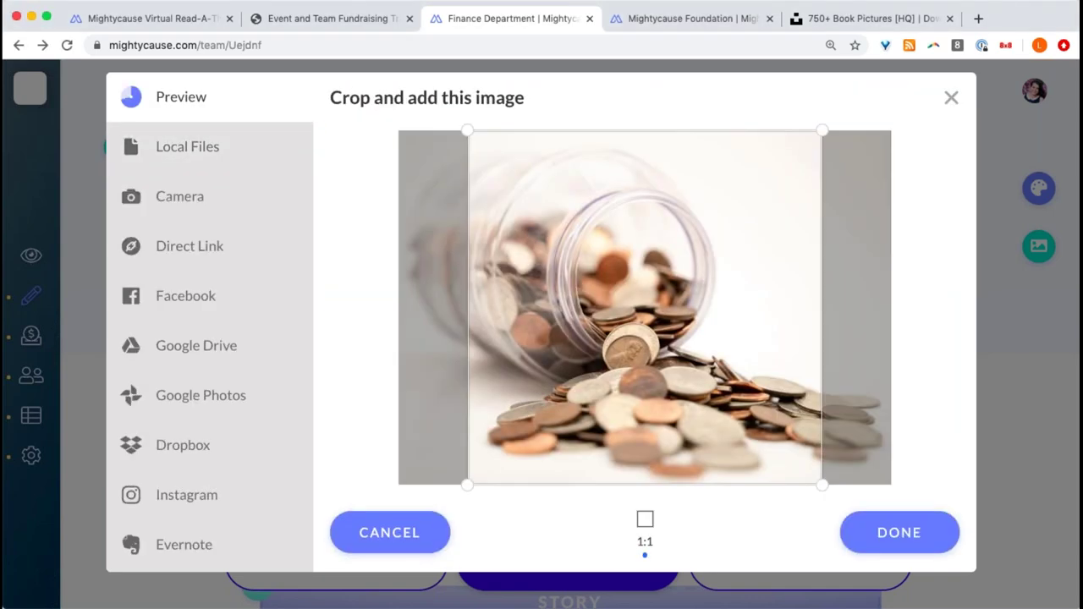
click(885, 532)
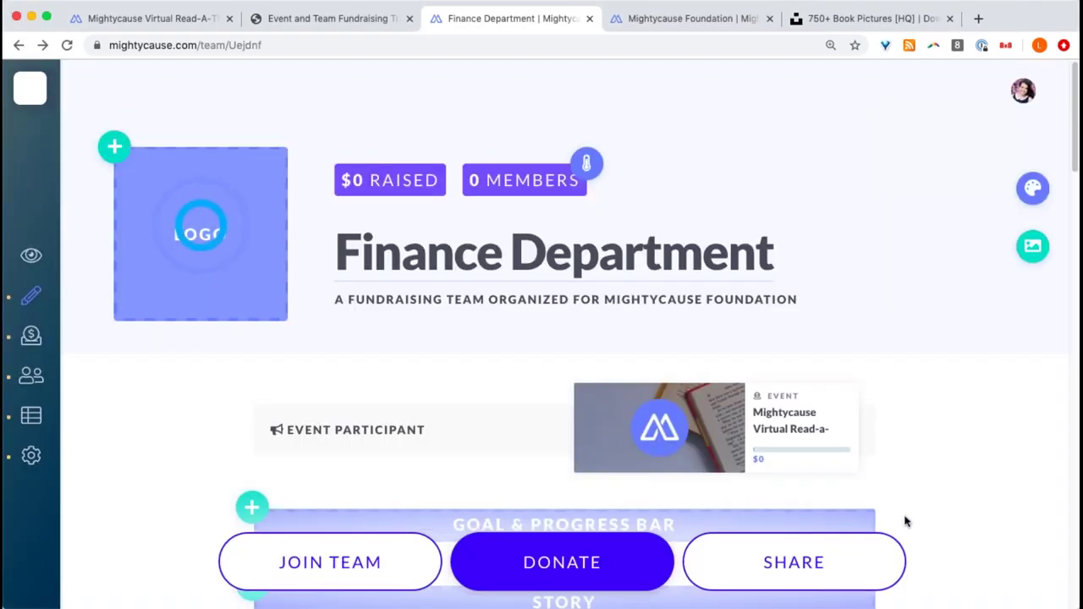
- Upload the stacked-books photo as the banner background, cropped to its lower part
click(1034, 247)
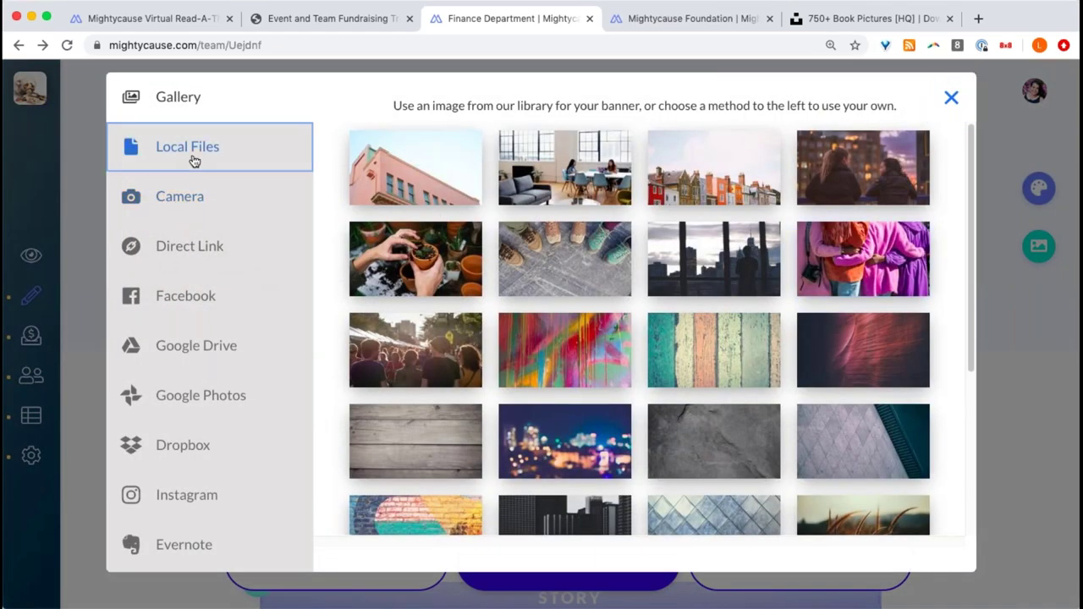
click(193, 161)
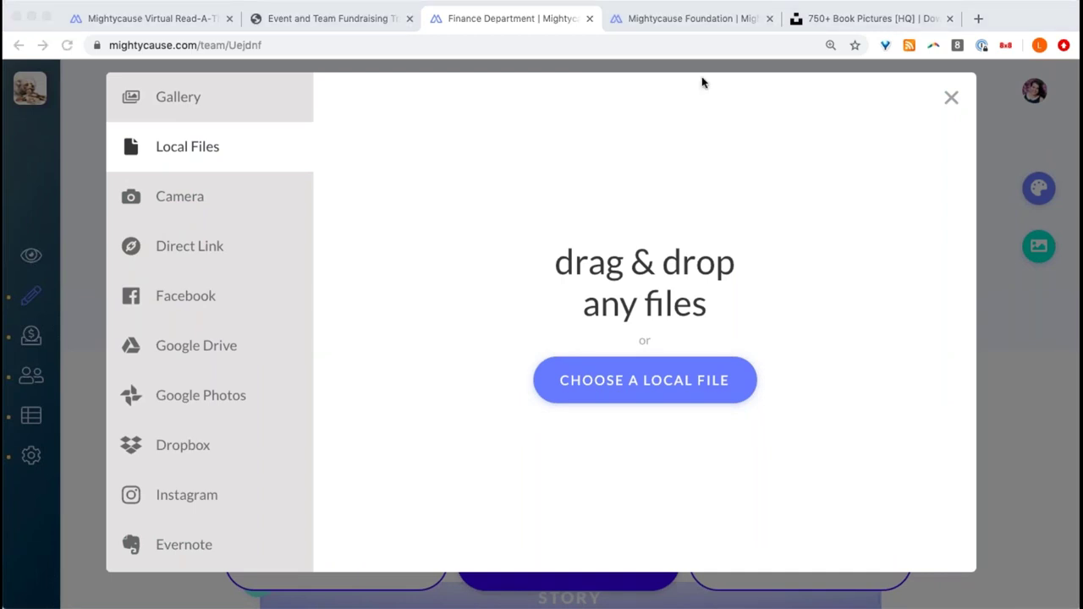
drag(836, 125, 764, 442)
drag(818, 325, 838, 482)
click(909, 530)
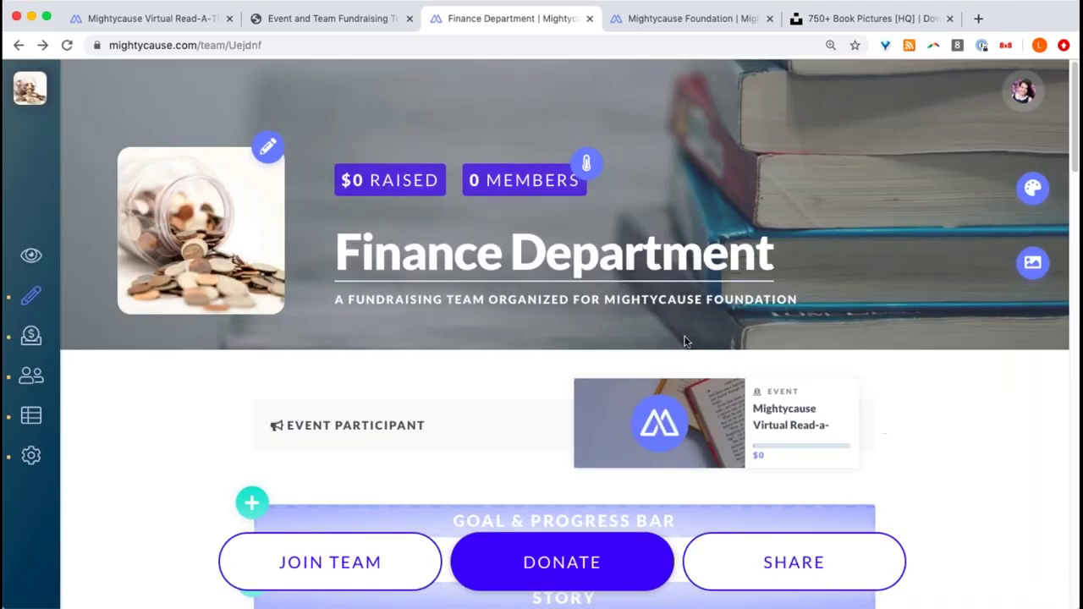
- Add the Goal & Progress Bar and Story sections to the Finance Department team page
scroll(765, 343, down, 5)
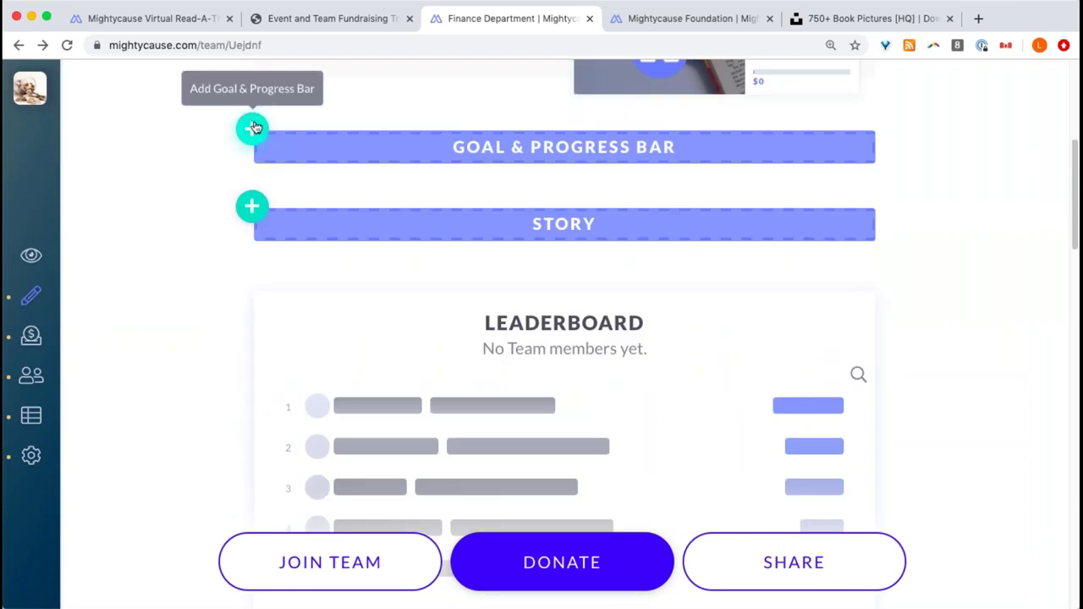
click(254, 127)
click(251, 261)
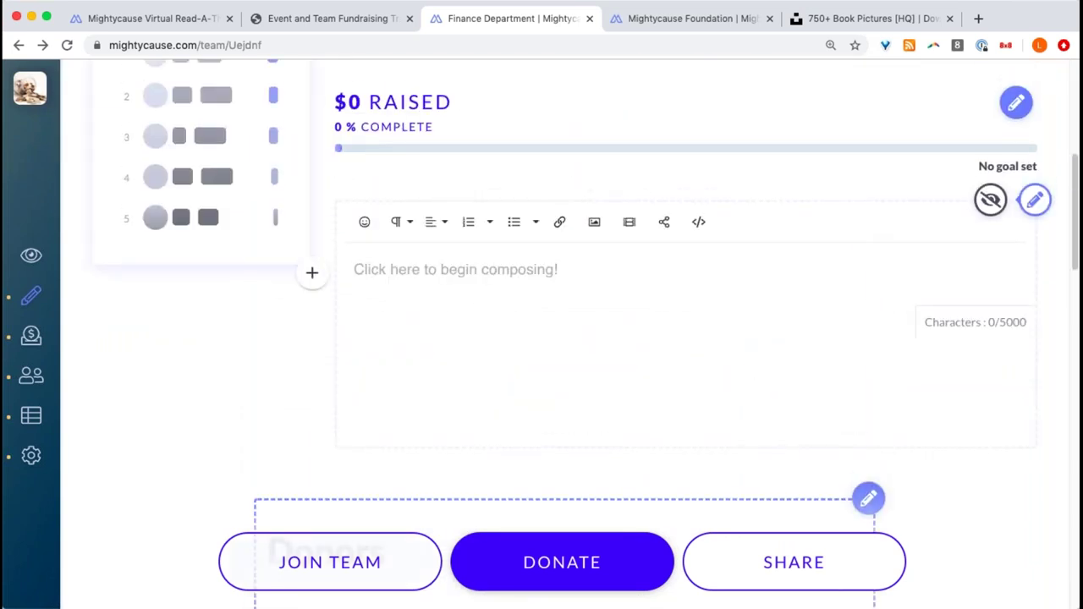
key(super+Tab)
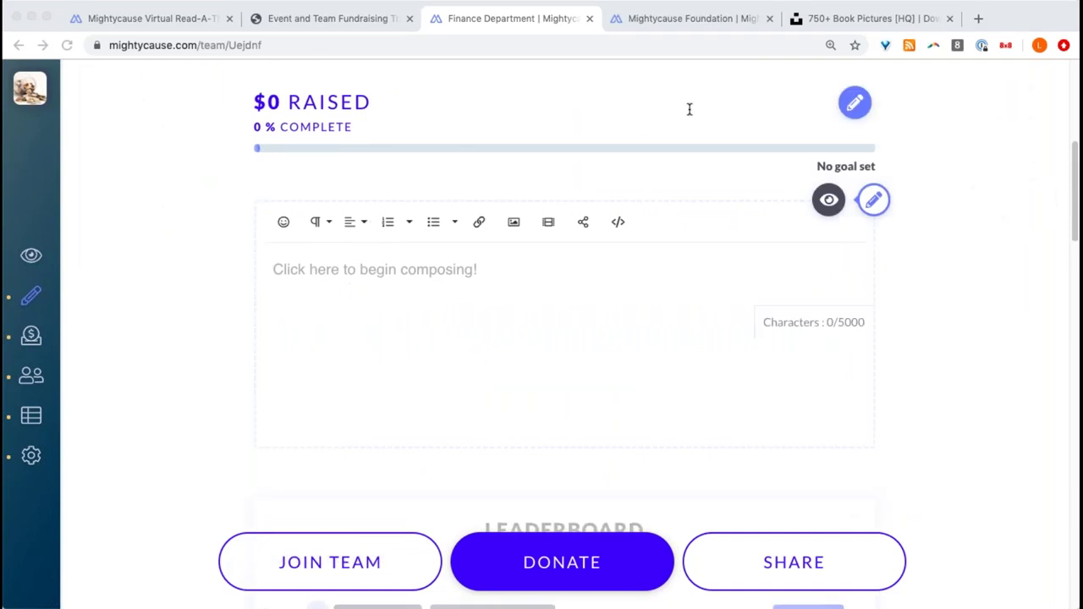
click(954, 178)
- Paste the Read-A-Thon announcement into the team story and make the goal section blue
click(441, 282)
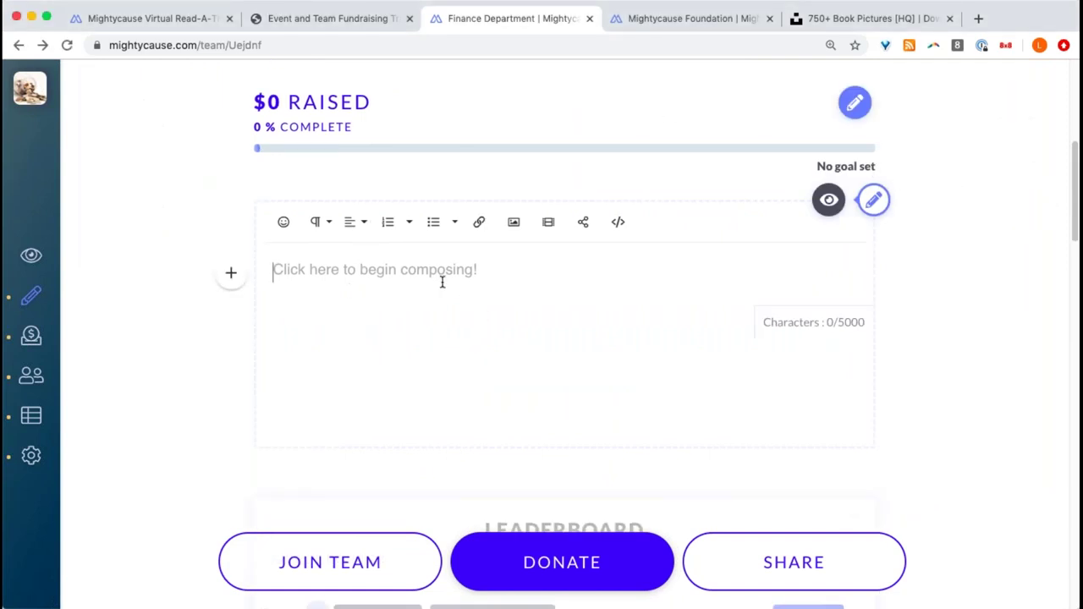
key(super+v)
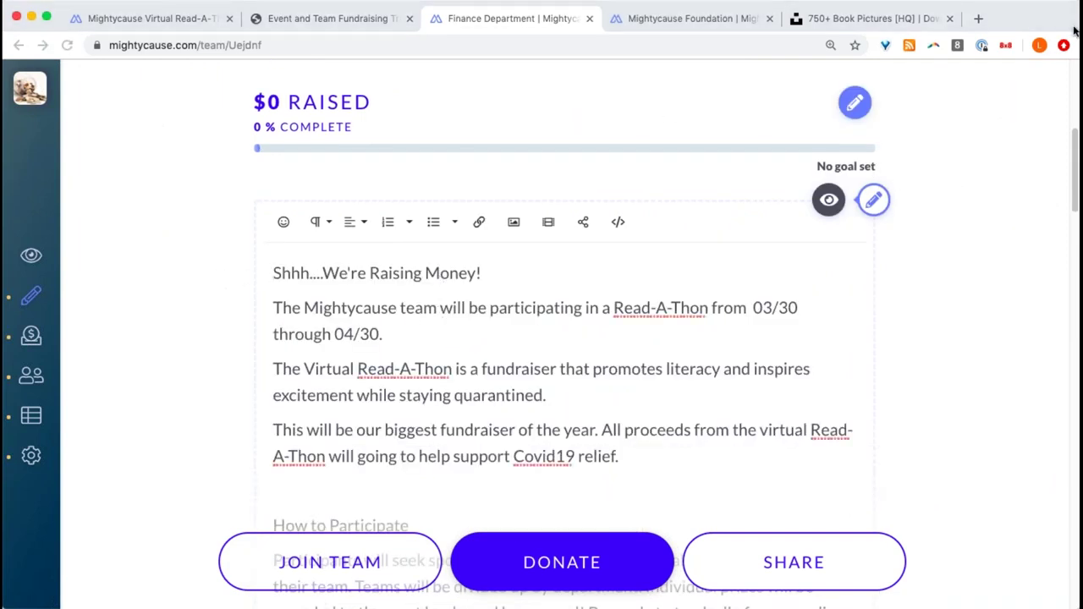
scroll(545, 252, up, 3)
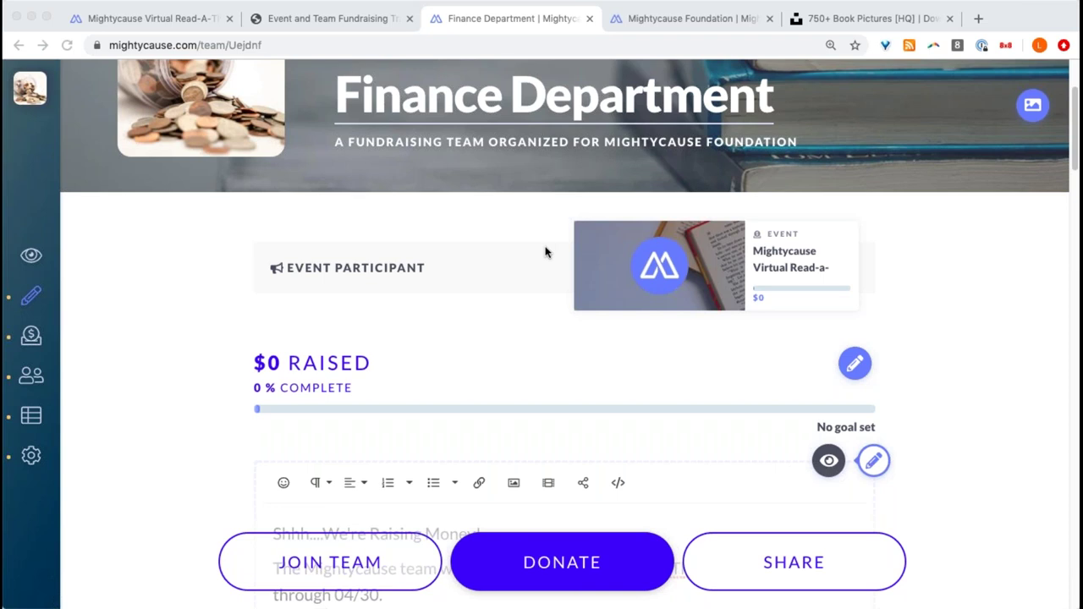
scroll(546, 251, down, 1)
scroll(547, 249, up, 1)
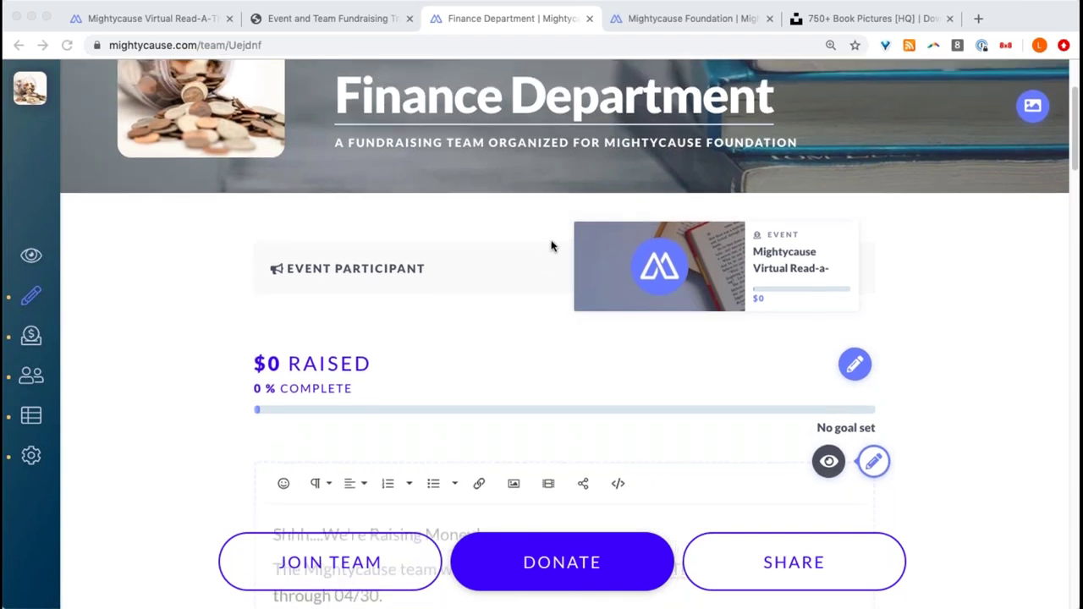
scroll(551, 266, up, 2)
scroll(592, 287, down, 5)
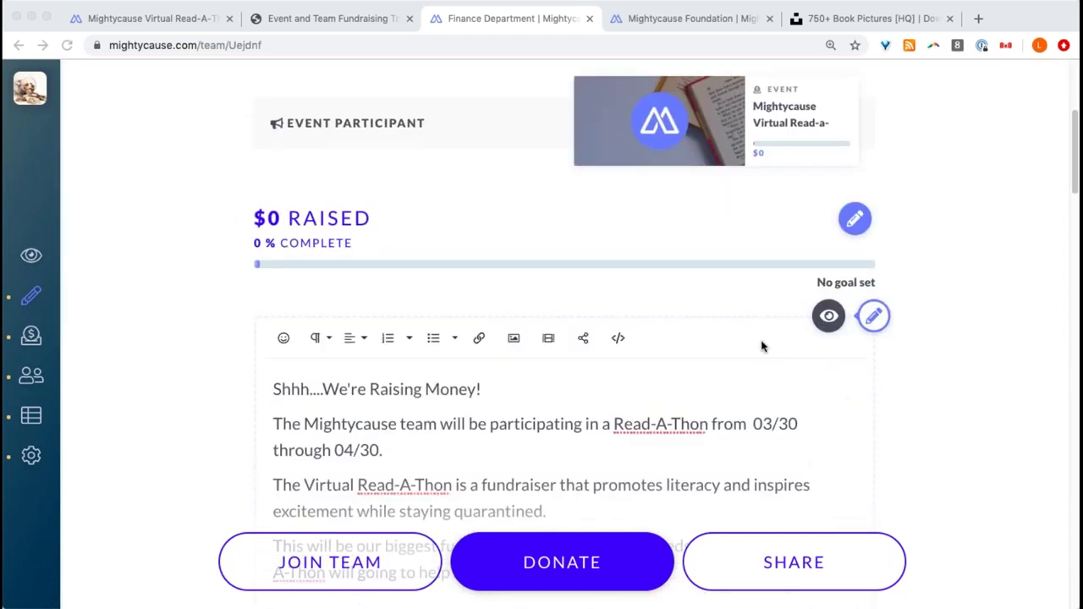
click(855, 227)
click(810, 219)
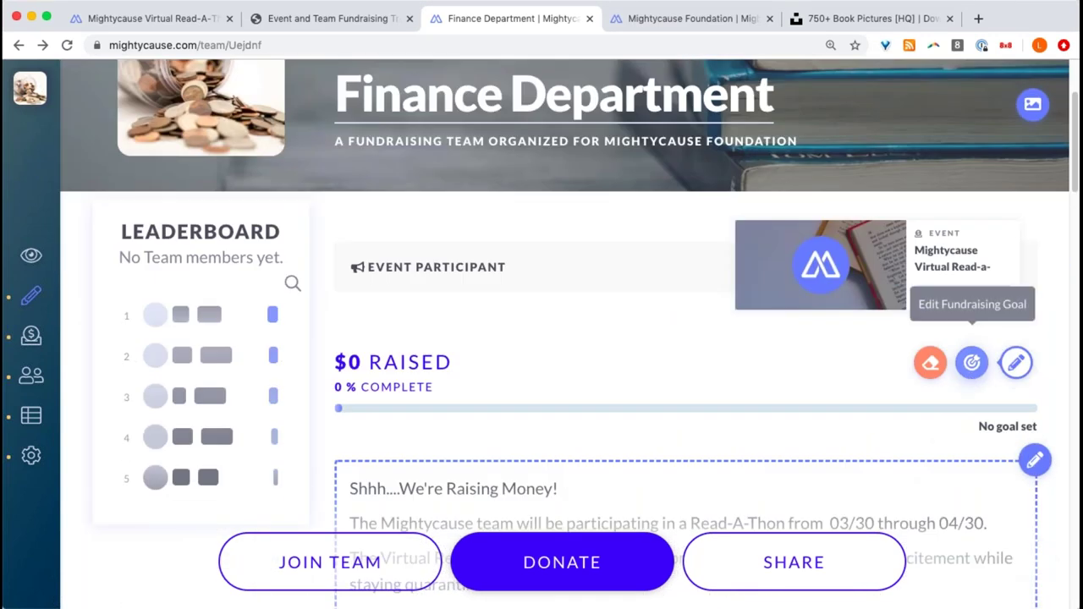
- Set the team's funding goal to $5,000
click(972, 362)
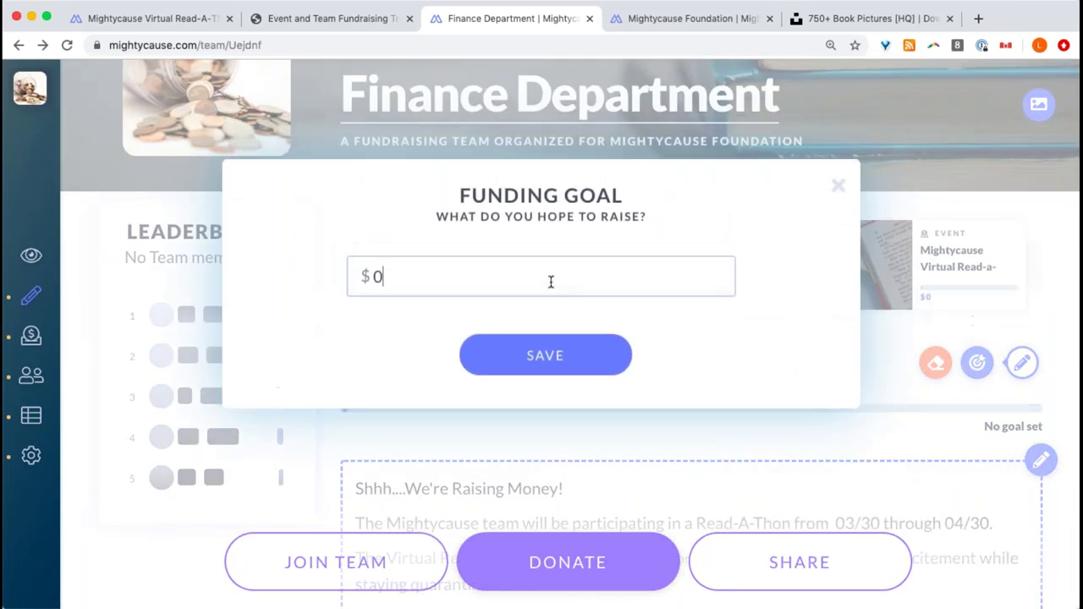
click(535, 282)
key(BackSpace)
text(5000)
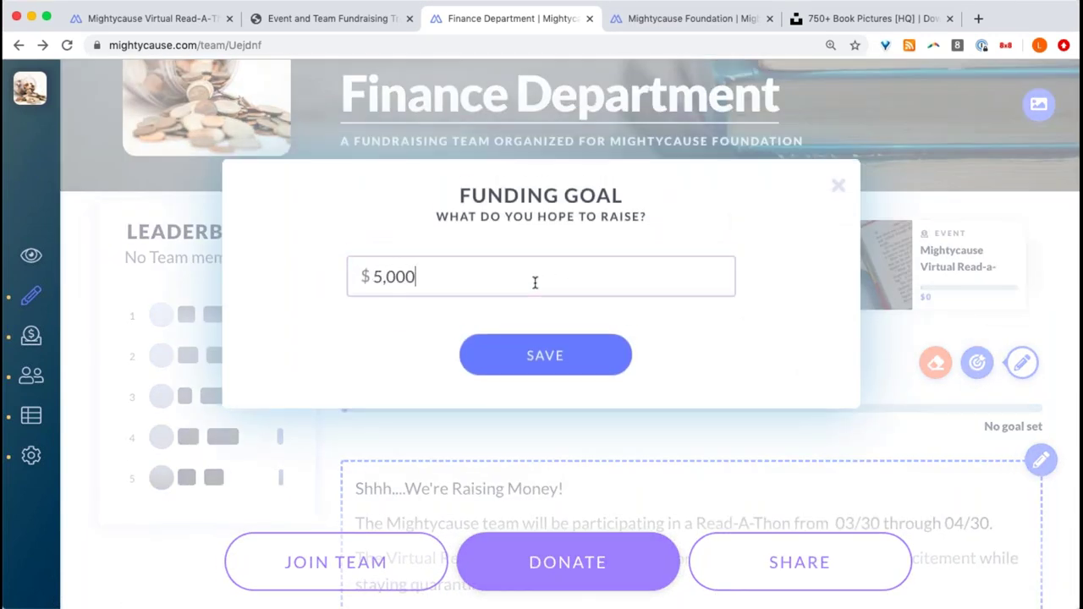
click(577, 365)
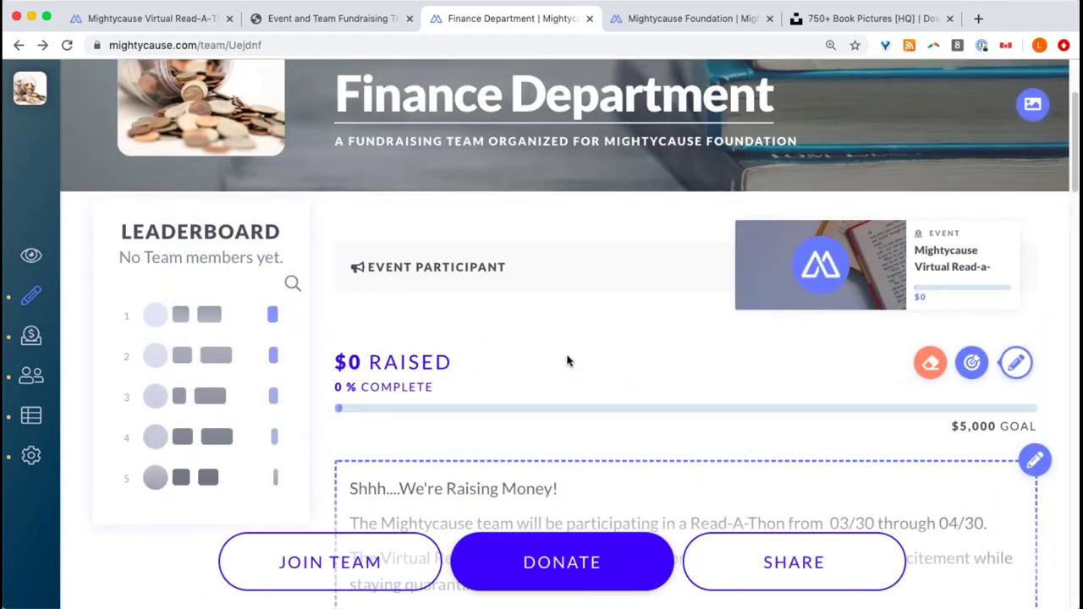
scroll(568, 361, up, 3)
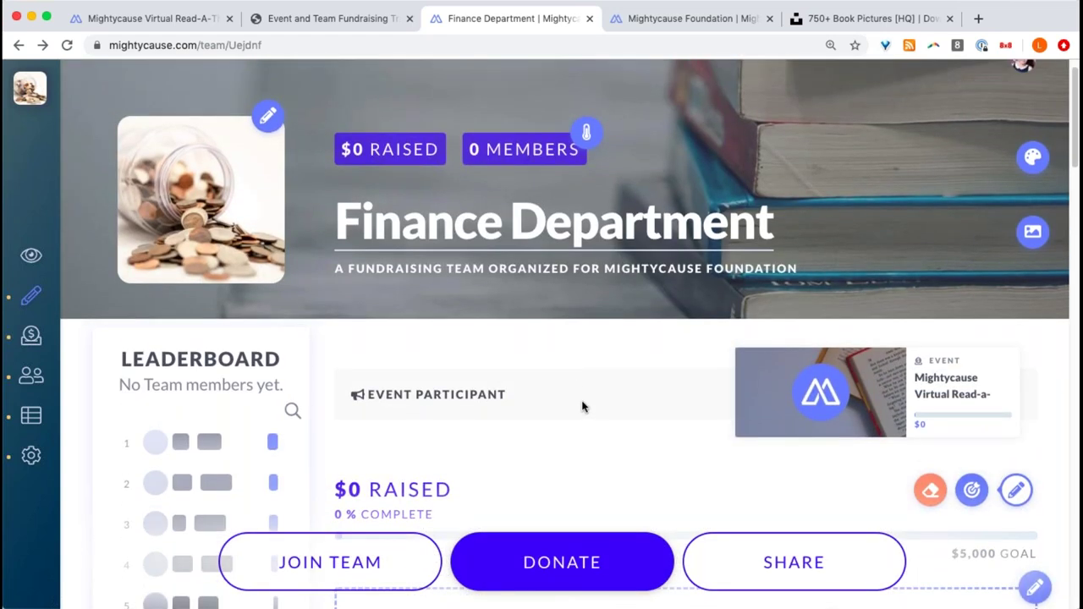
- Add Number of donors and Number of donations to the banner metrics
click(590, 137)
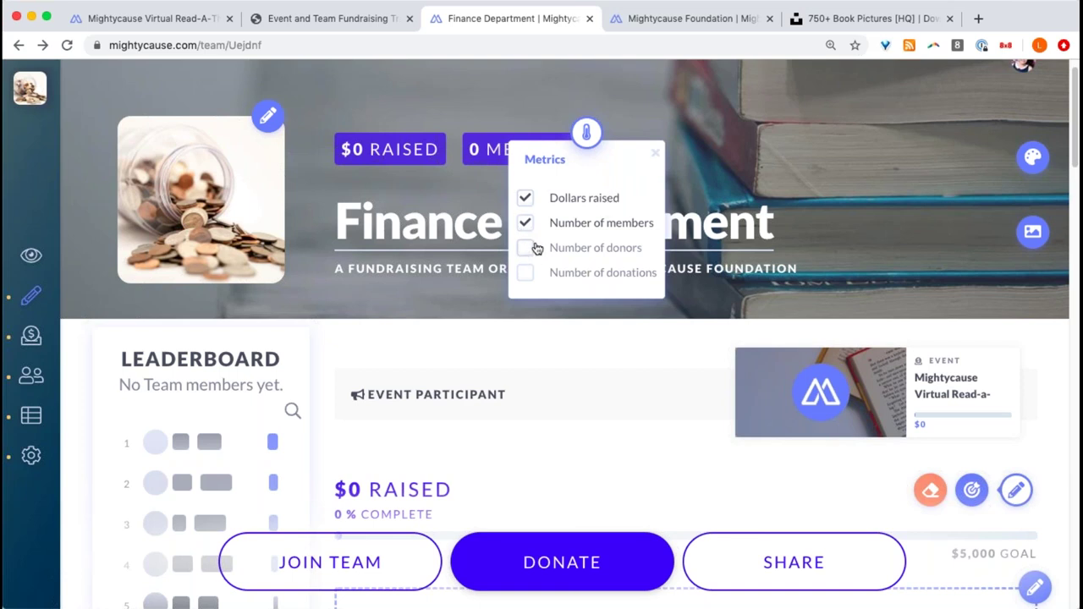
click(533, 247)
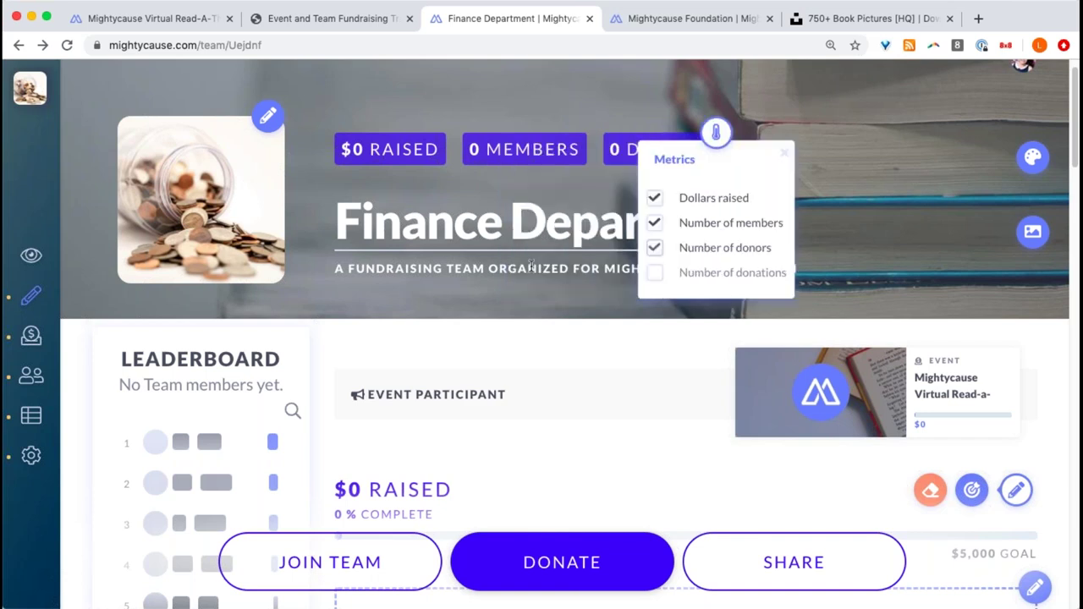
click(655, 273)
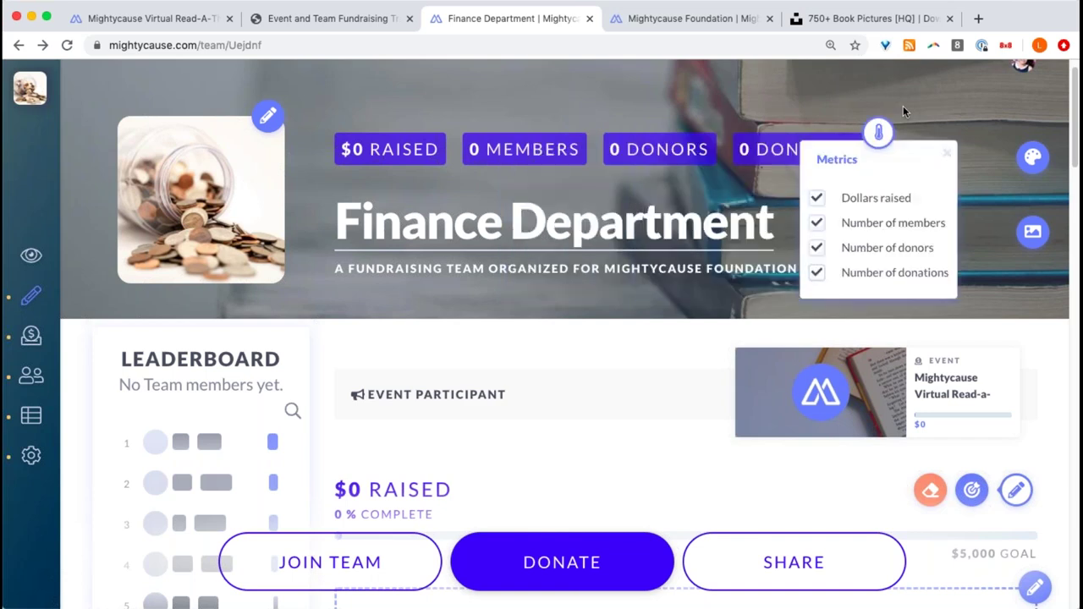
click(947, 153)
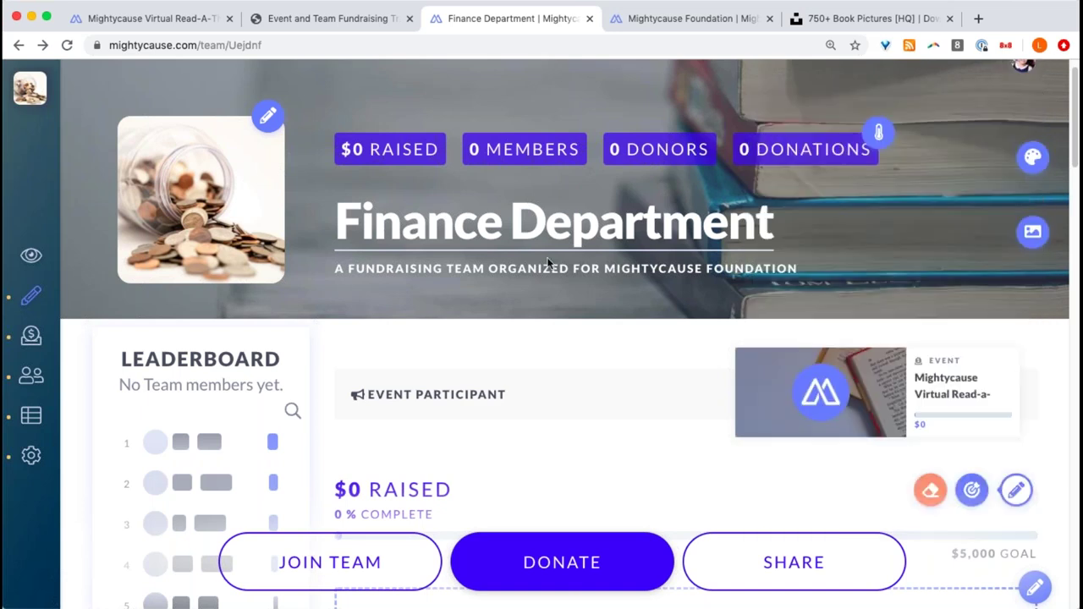
scroll(616, 170, down, 2)
scroll(732, 148, up, 2)
scroll(729, 178, down, 5)
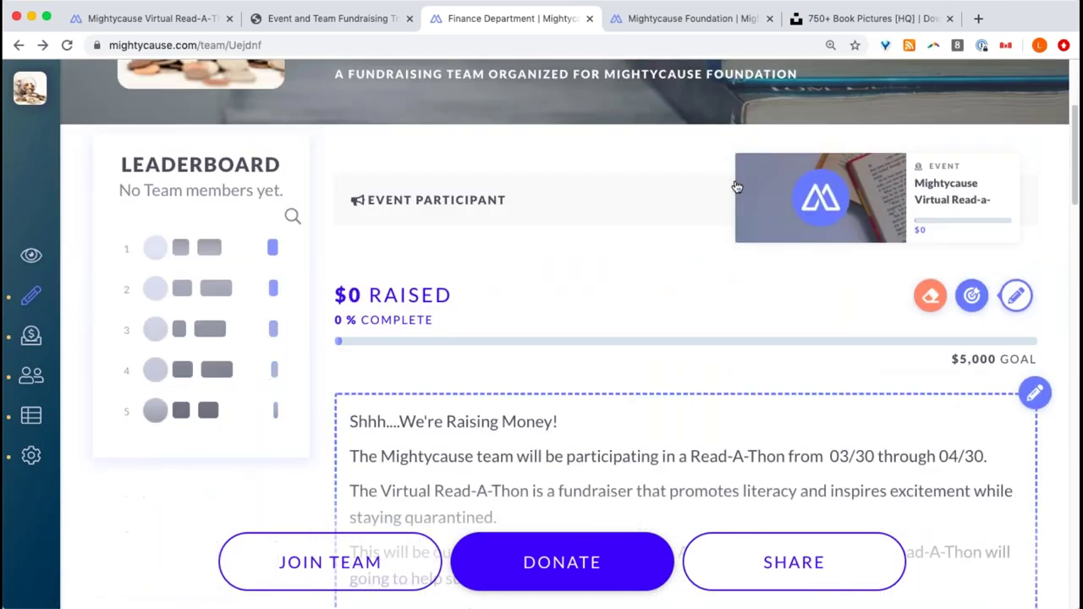
scroll(730, 186, down, 14)
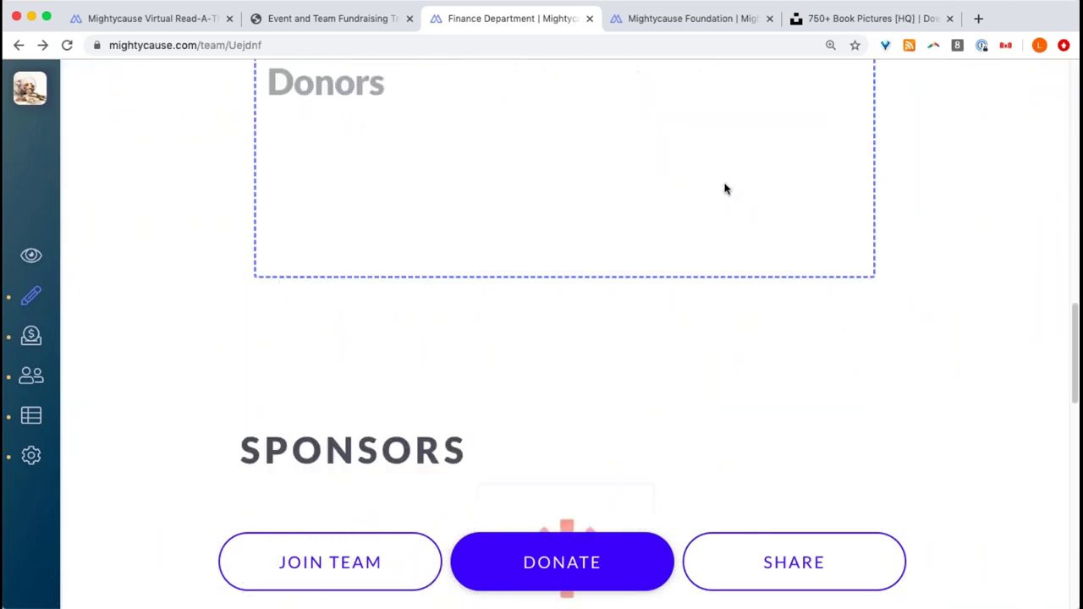
scroll(721, 197, down, 1)
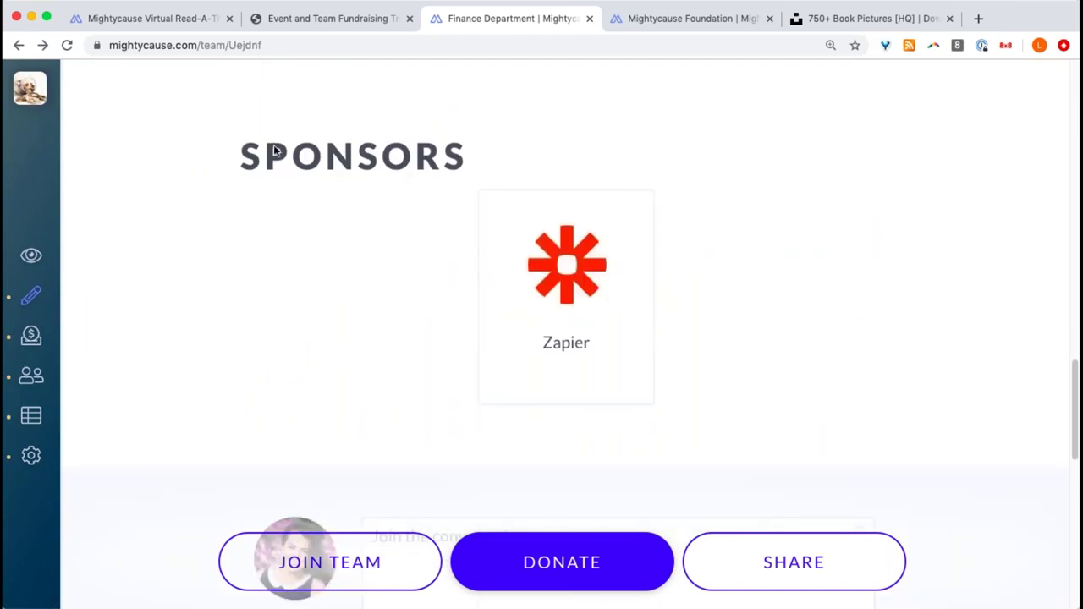
scroll(731, 355, up, 10)
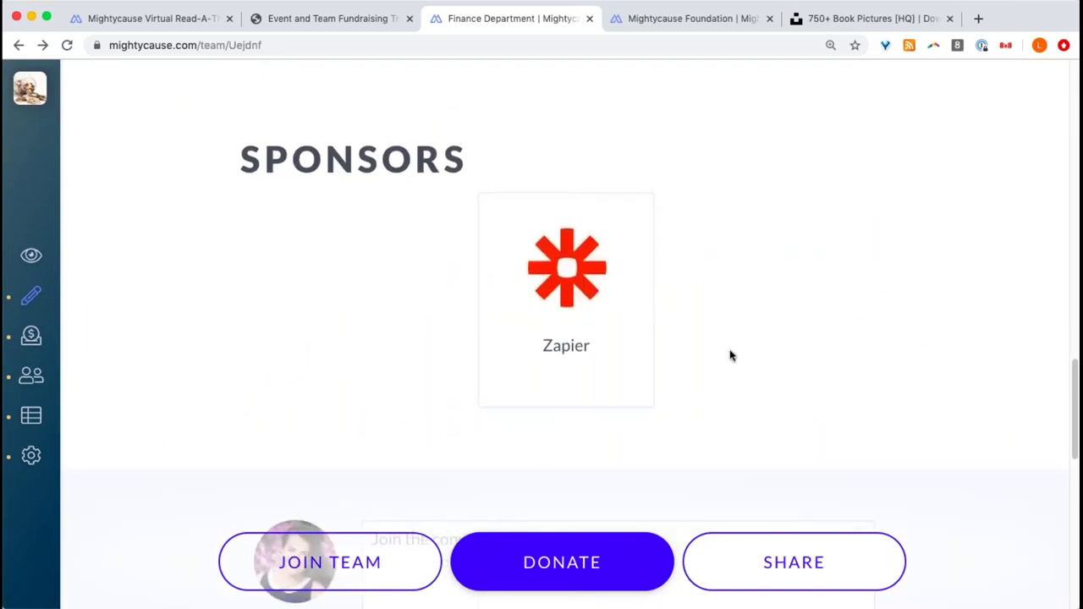
scroll(725, 364, up, 15)
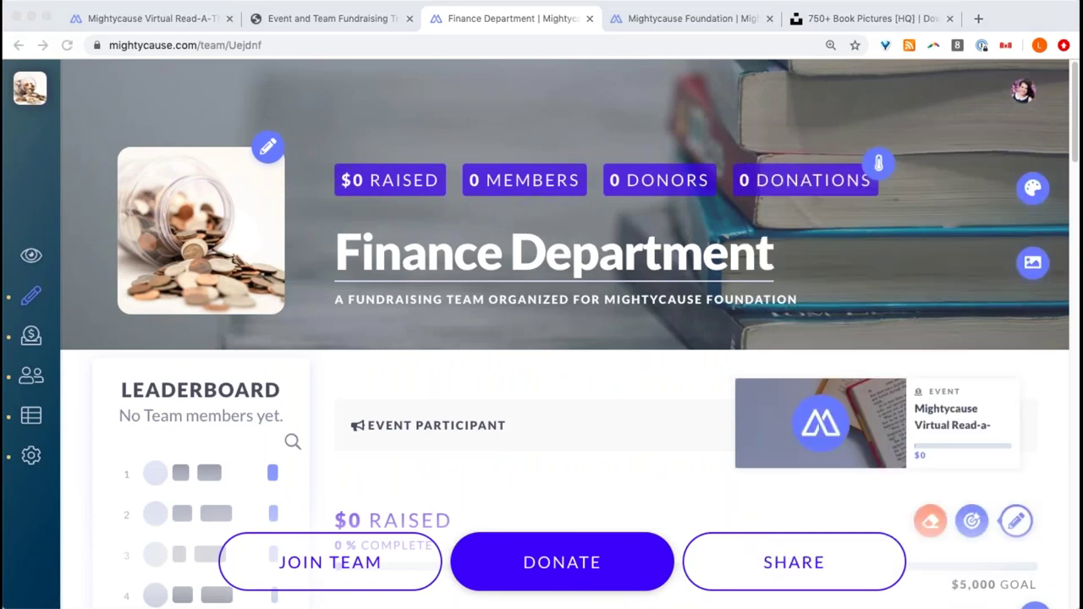
scroll(618, 177, down, 2)
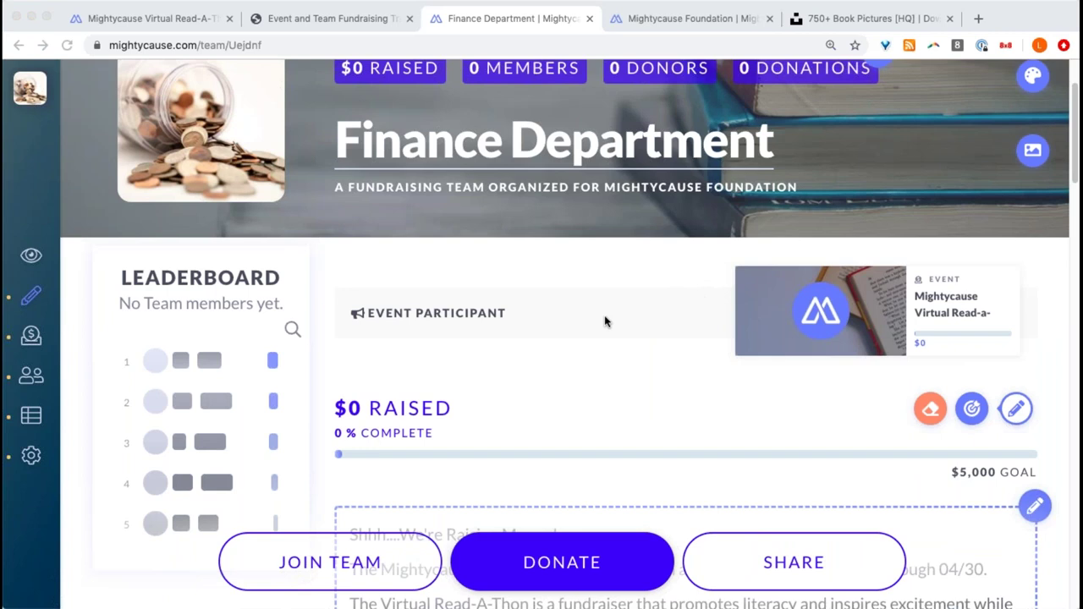
- Check the Read-a-thon leaderboard lists Finance Department, then go back to the team page
click(778, 312)
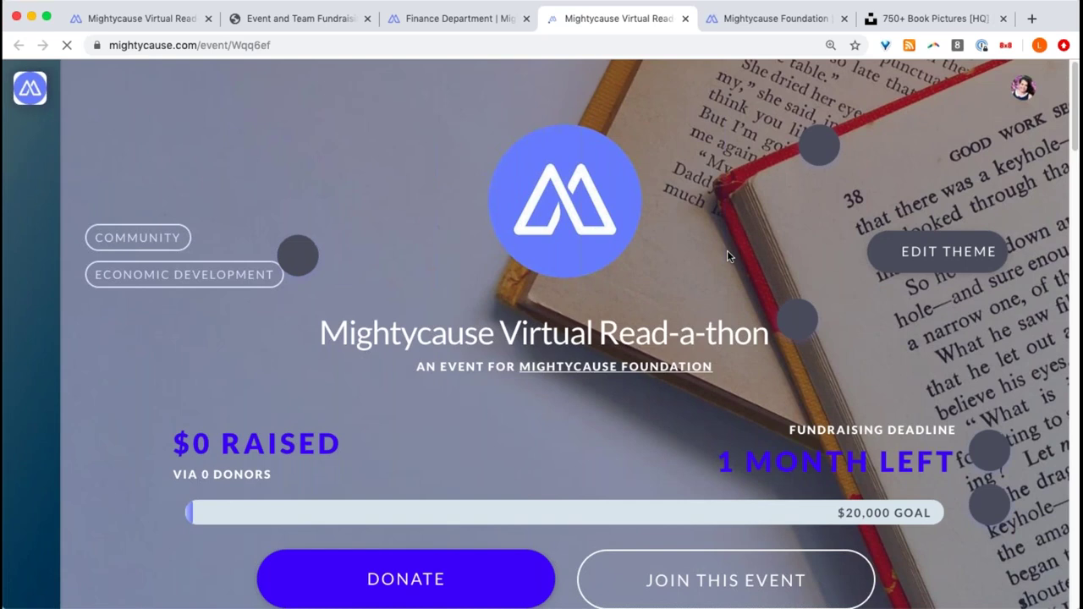
scroll(728, 254, down, 6)
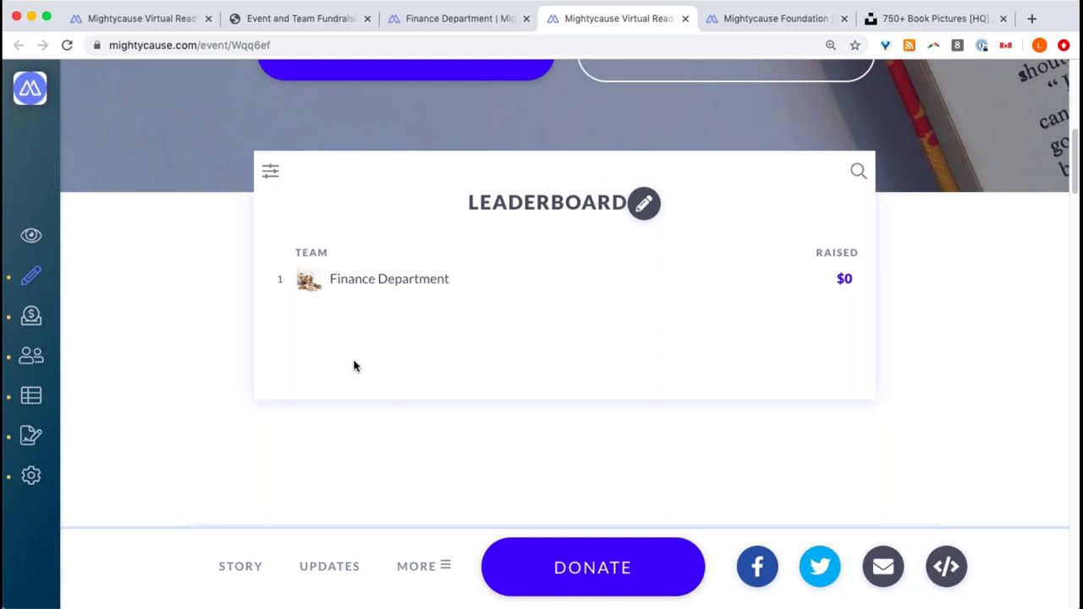
scroll(360, 362, up, 3)
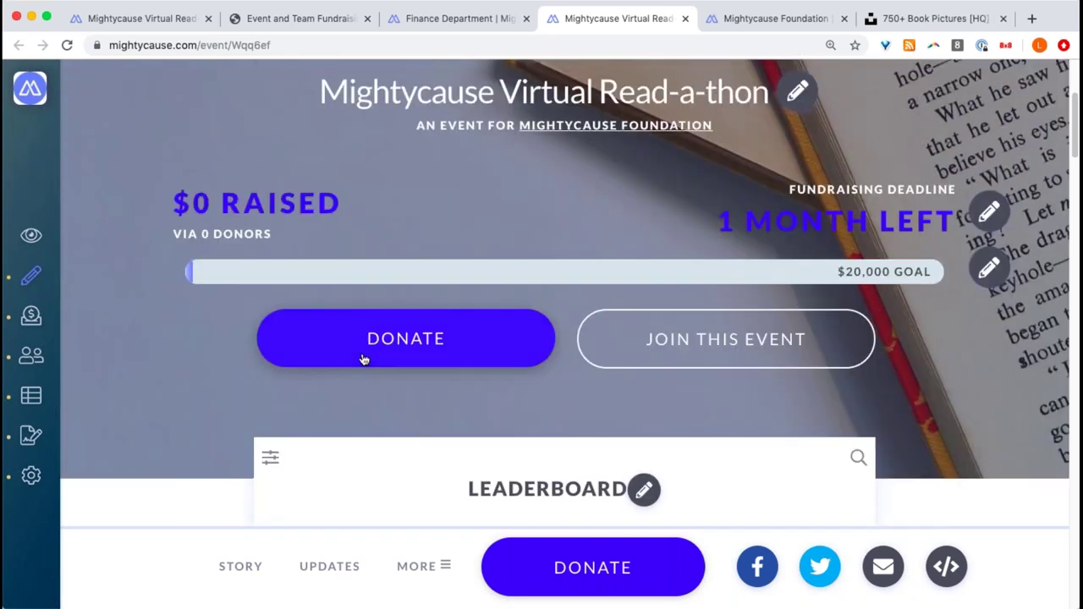
click(436, 27)
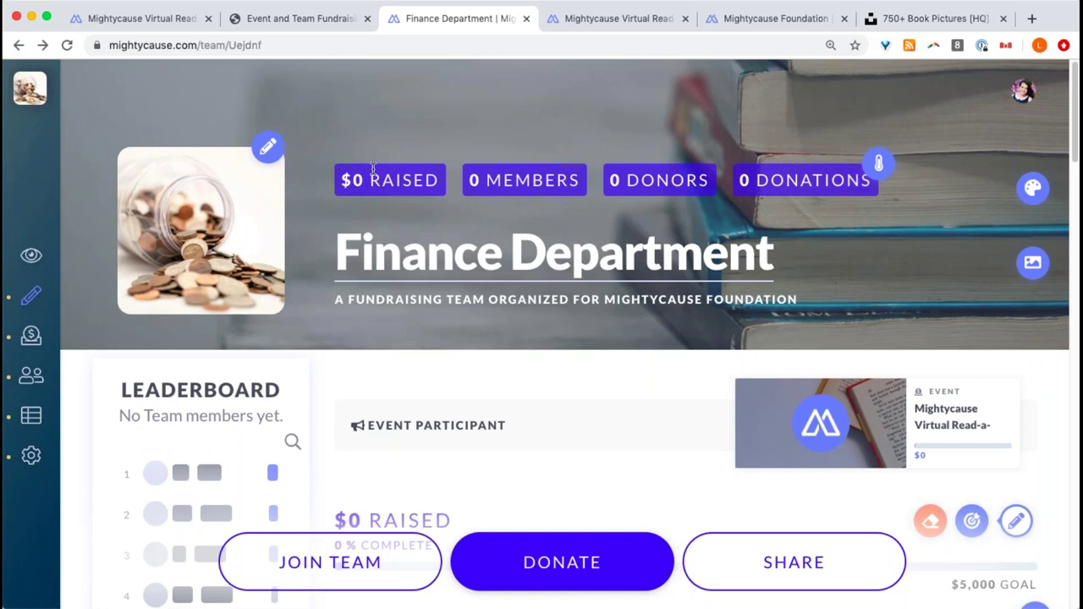
click(591, 28)
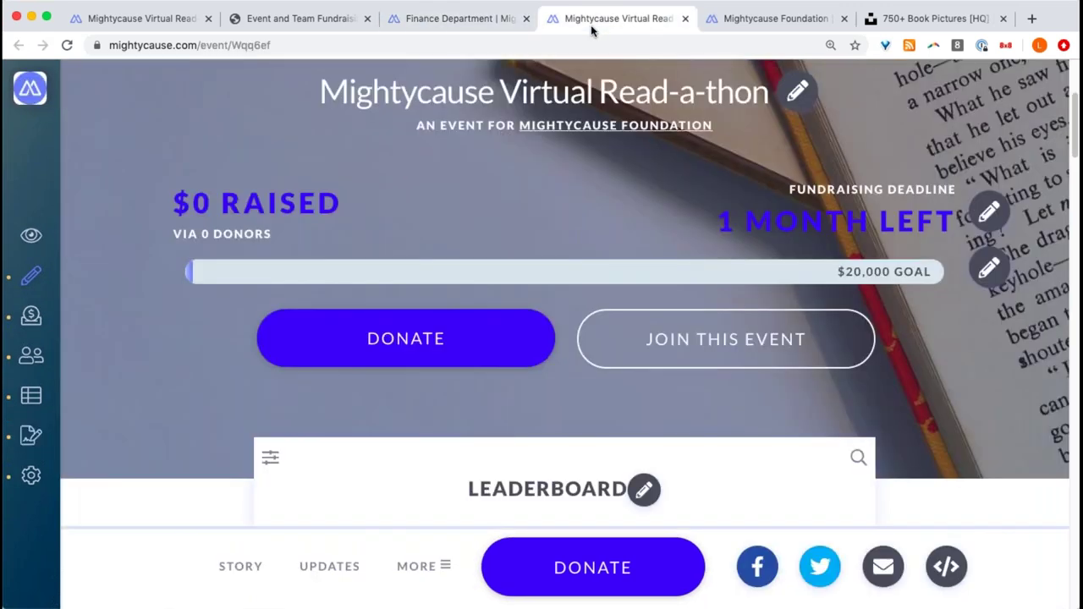
scroll(548, 251, up, 3)
click(461, 19)
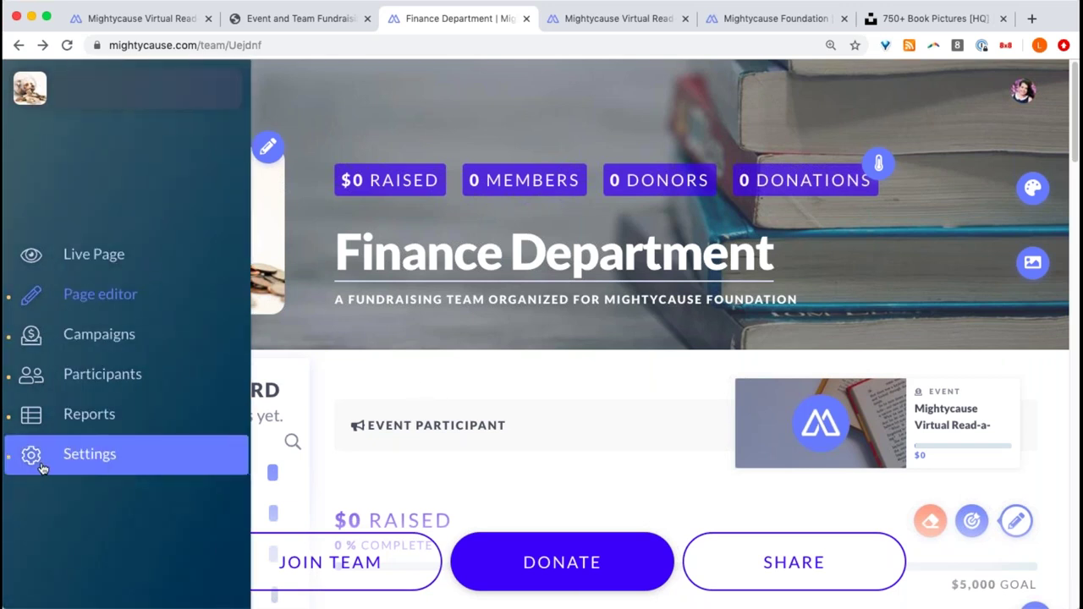
- Show the team's Fundraiser Template settings with empty title, goal, image and story fields
click(62, 457)
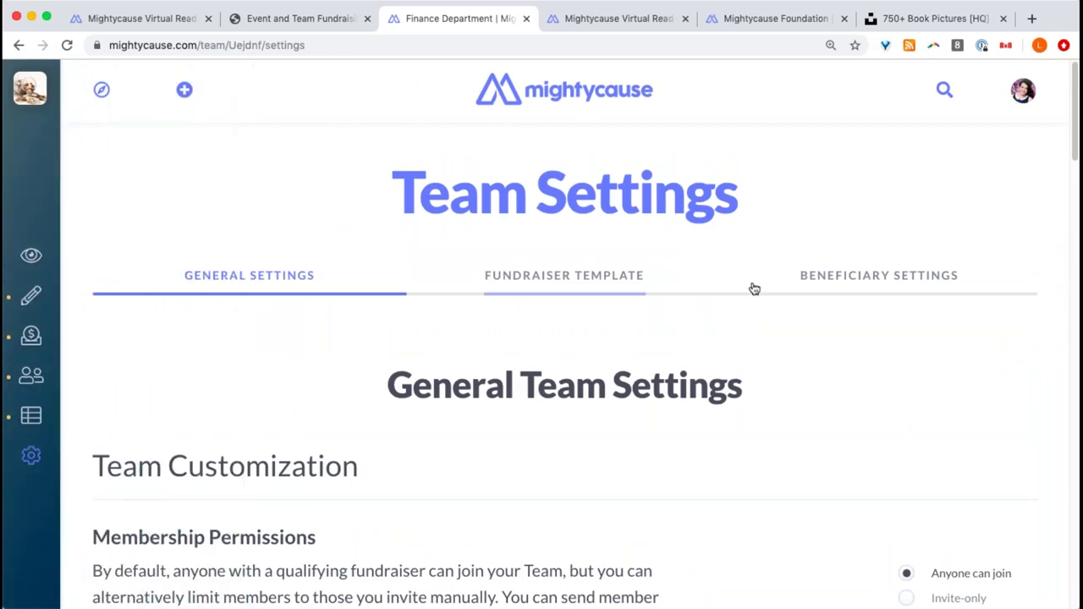
click(556, 277)
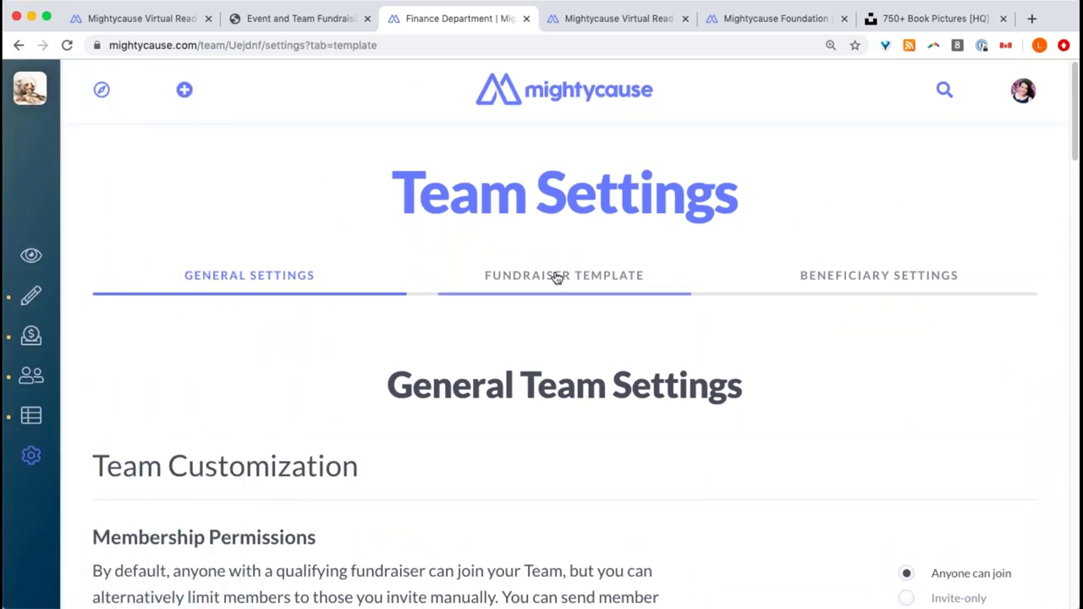
scroll(535, 355, down, 5)
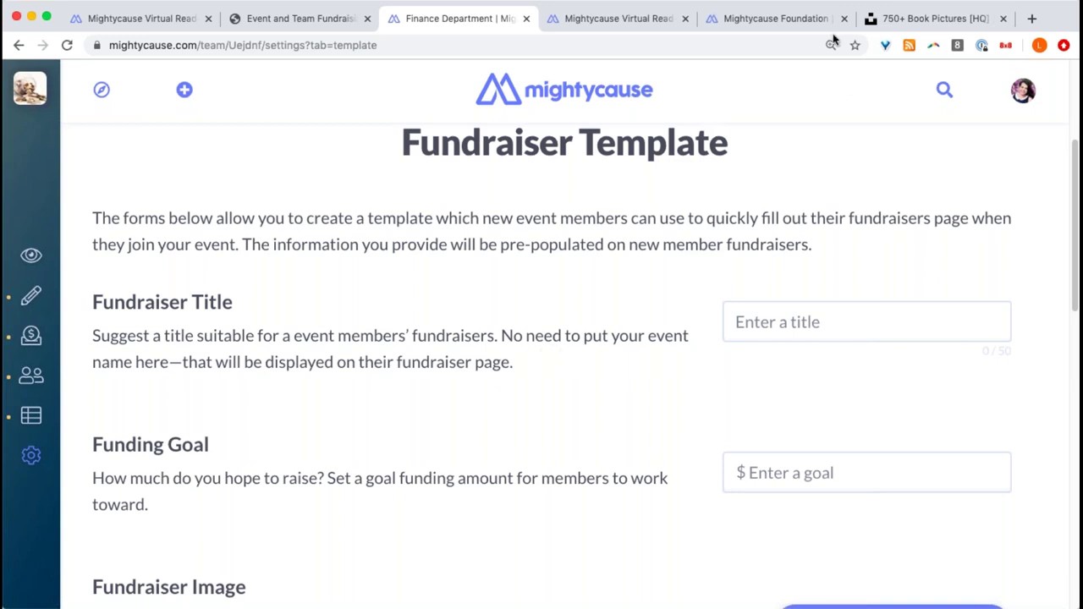
scroll(769, 234, down, 5)
scroll(769, 235, up, 3)
scroll(770, 234, up, 3)
- Fill the fundraiser title from the {First Name} {Last_Name} suggestion, changing its ending to 'Read-a-tho'
click(796, 413)
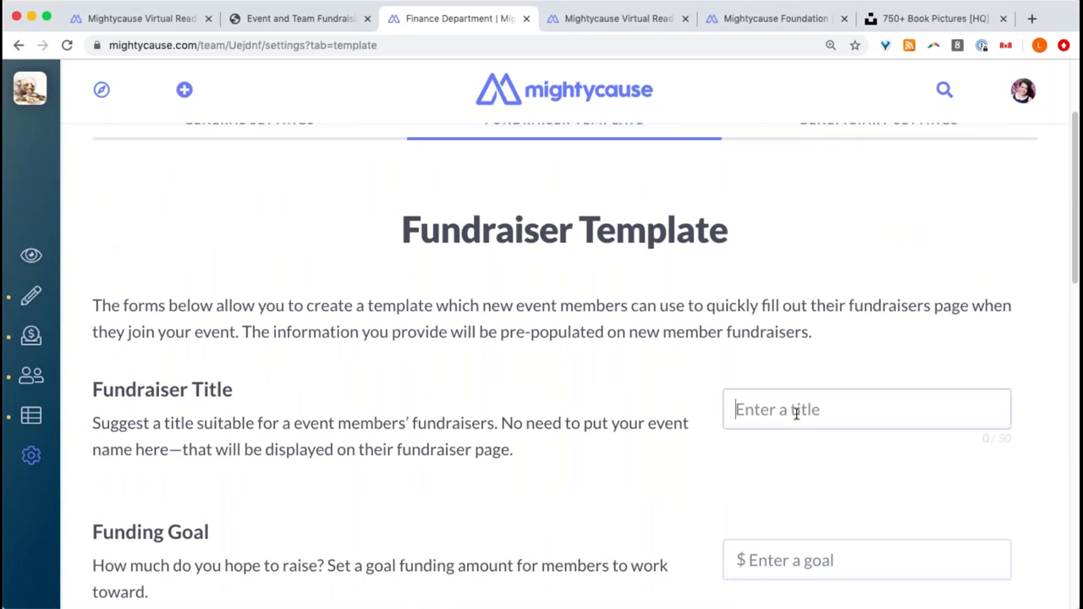
text({)
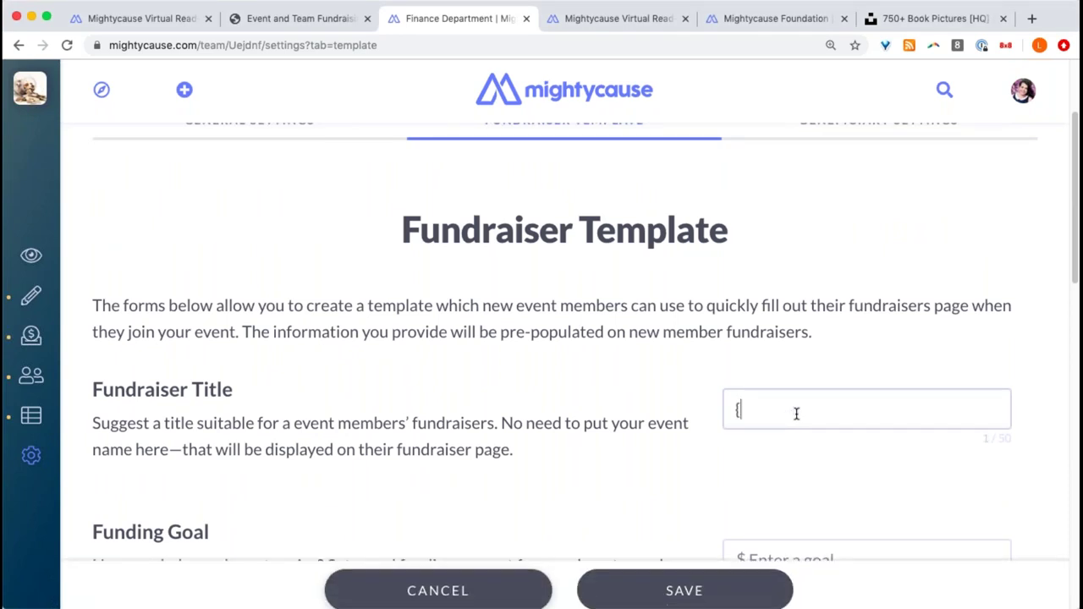
click(880, 446)
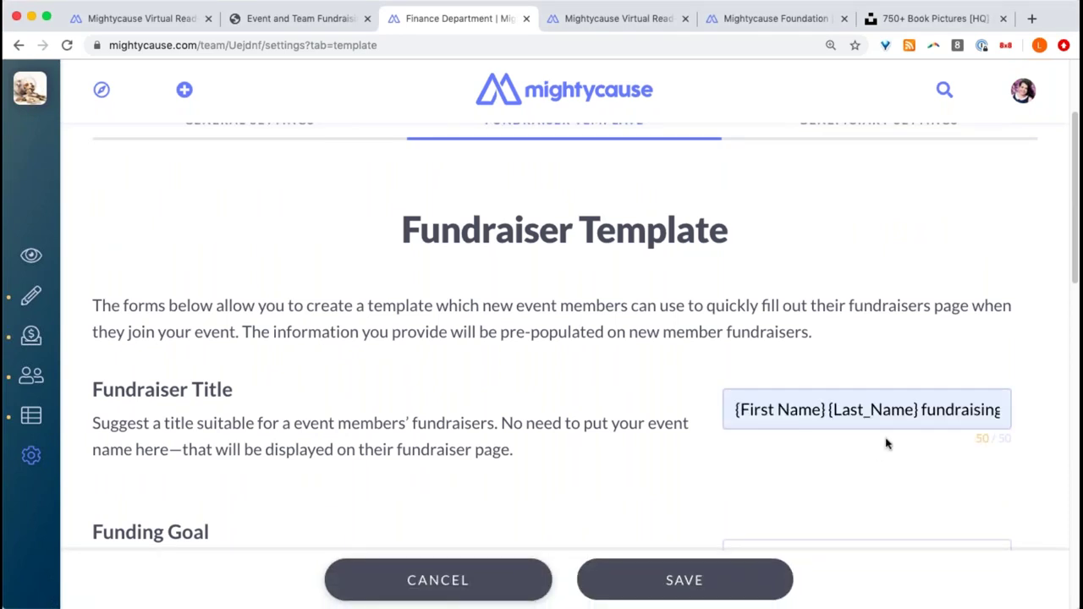
drag(963, 410, 1020, 416)
click(953, 413)
drag(921, 413, 989, 416)
key(BackSpace)
key(BackSpace)
key(BackSpace)
key(Delete)
text(Read-)
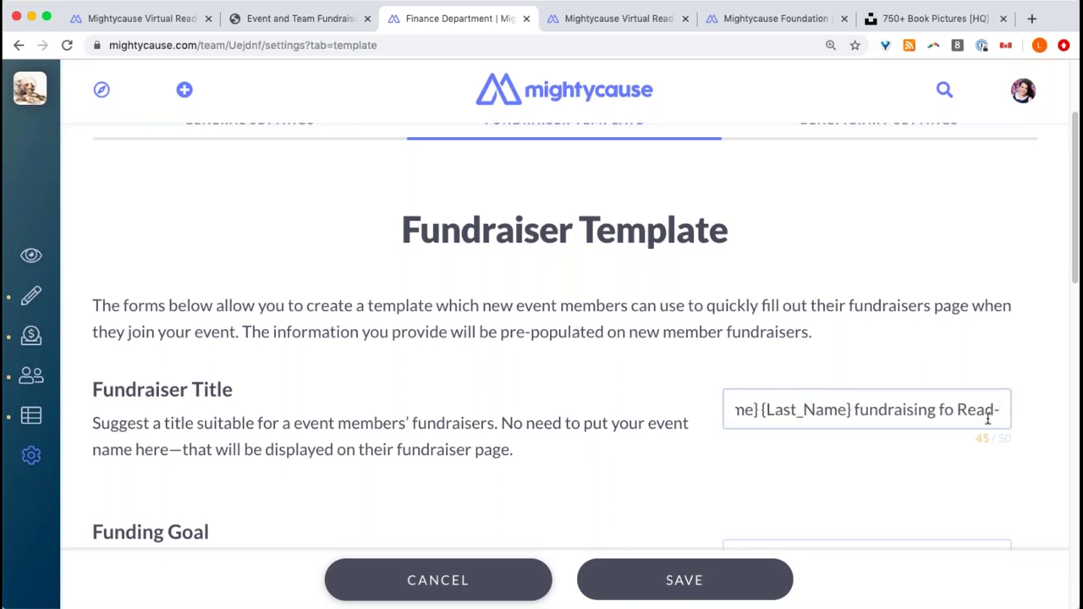
text(a-tho)
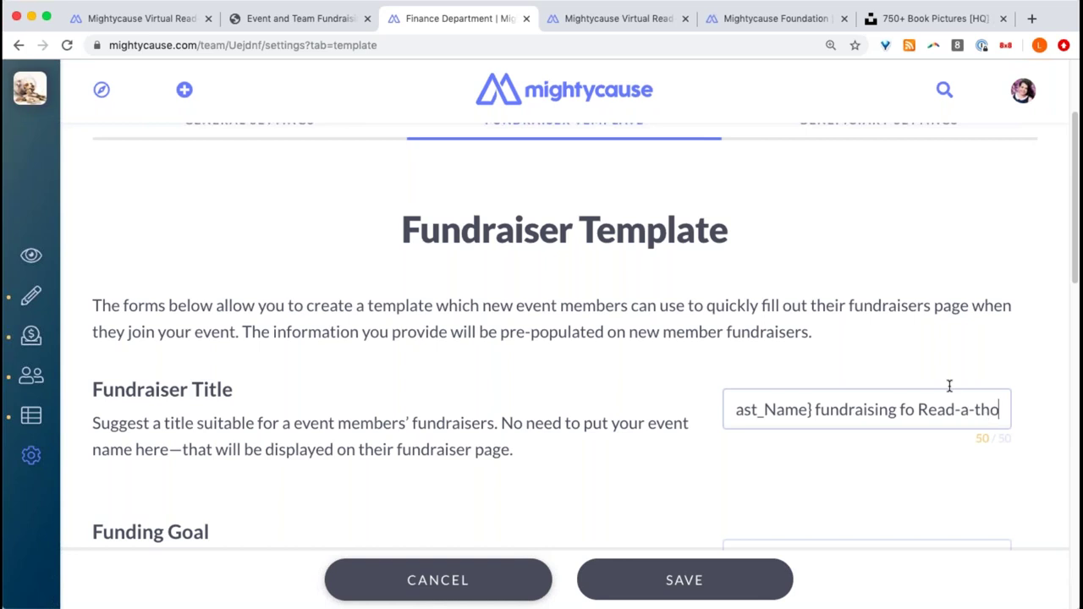
- Enter a $500 funding goal and the short story 'Please help sponsor me!'
scroll(852, 423, down, 1)
scroll(853, 423, down, 1)
click(847, 409)
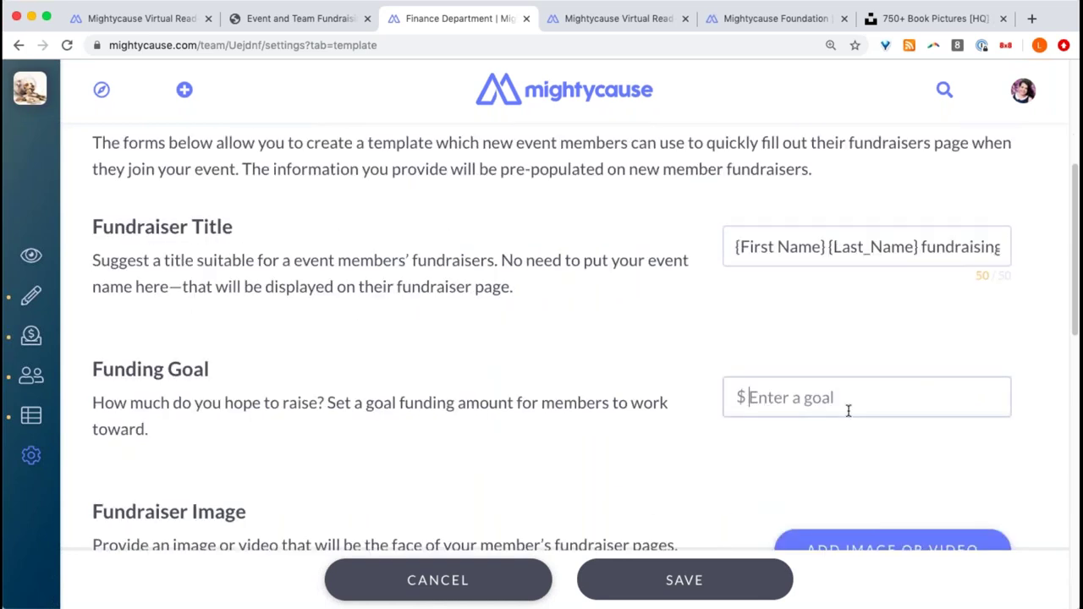
text(500)
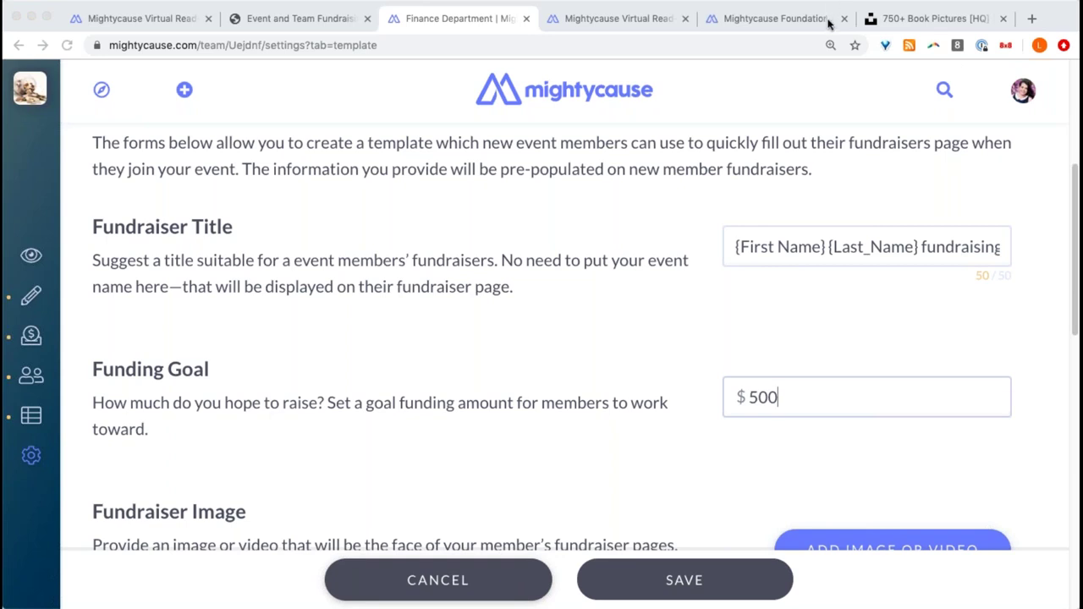
scroll(691, 169, down, 4)
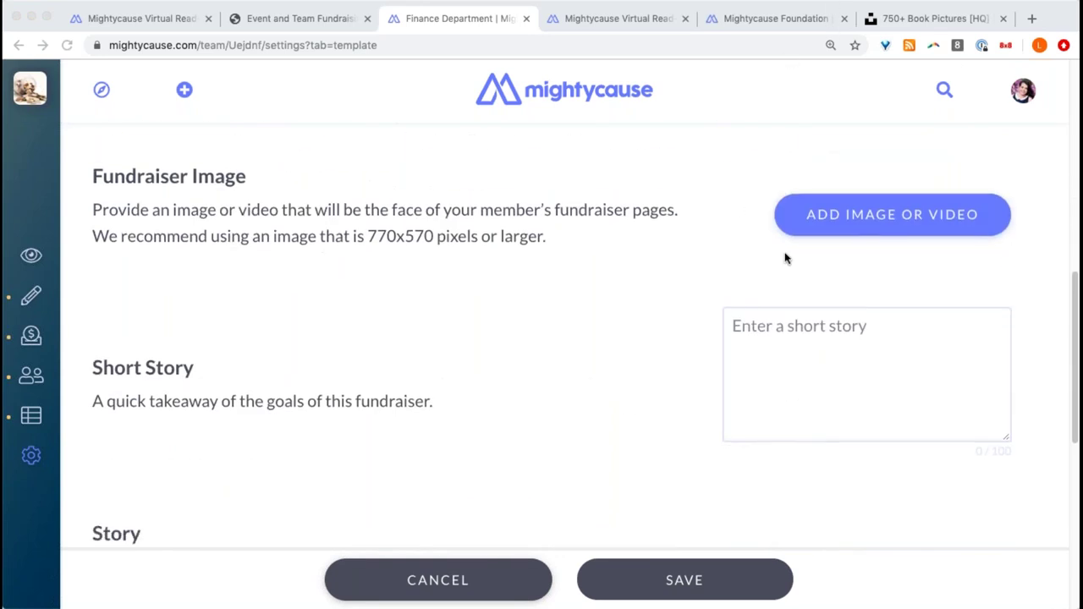
click(853, 333)
text(Pl)
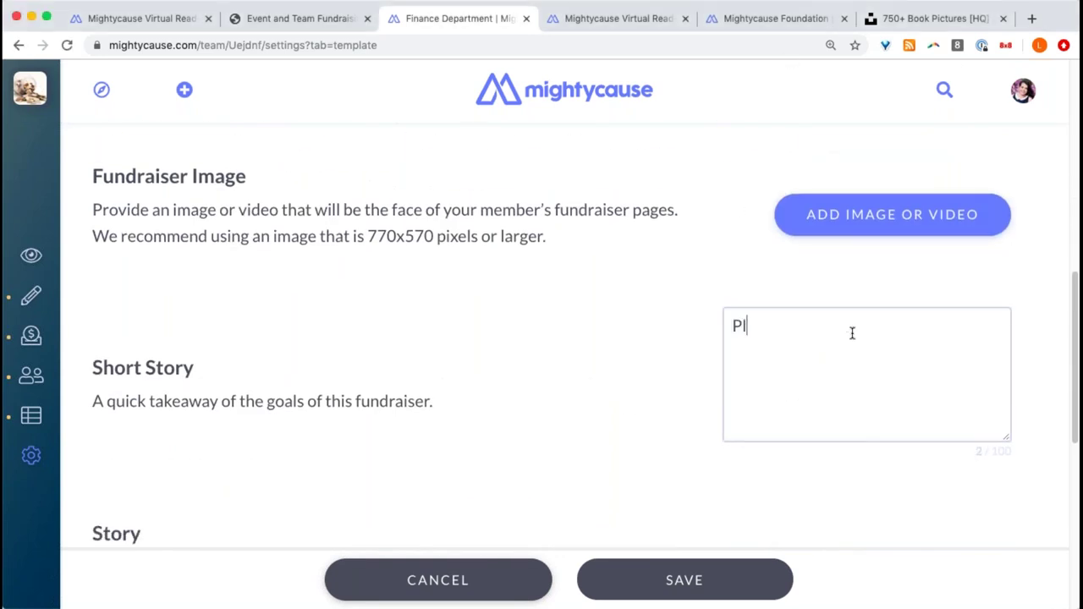
text(ease help sponsor me!)
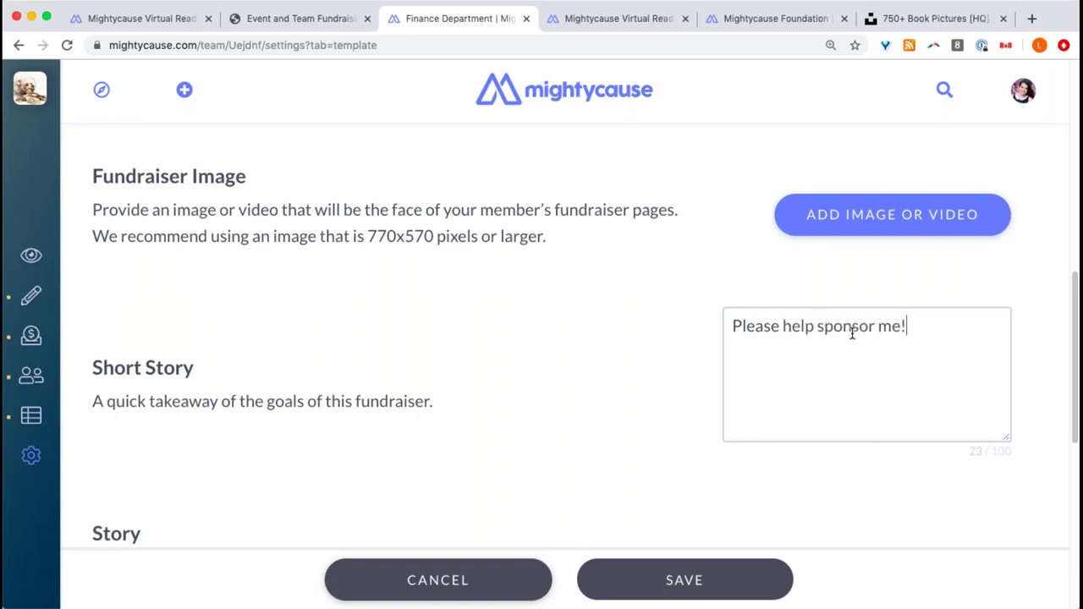
- Copy the event's 'Shhh....We're Raising Money!' story and photo into the template's Story field, then save
click(639, 17)
scroll(503, 242, down, 8)
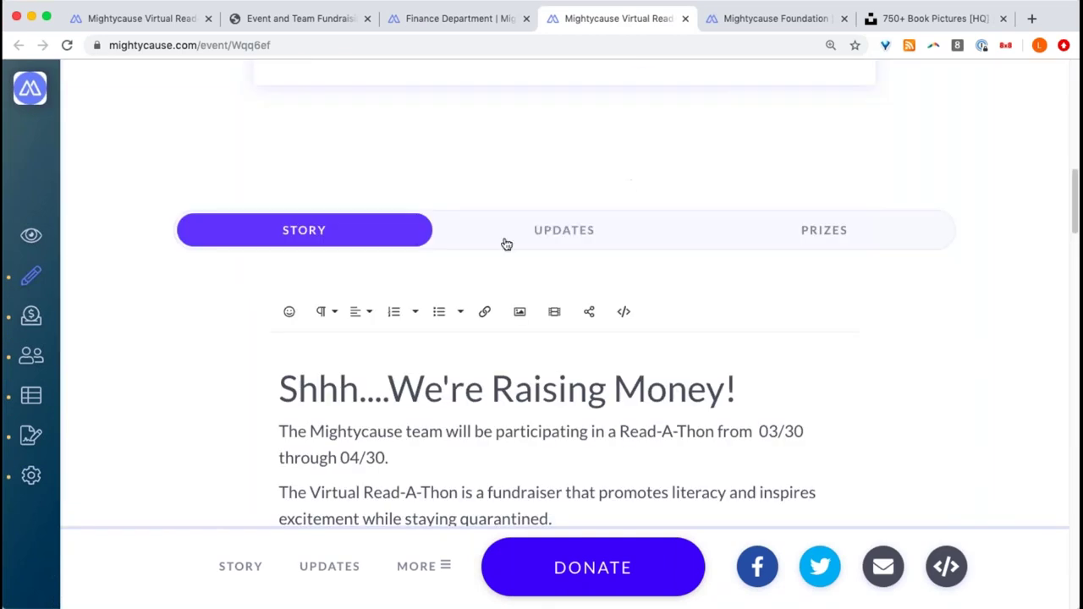
drag(281, 388, 844, 452)
key(cmd+c)
click(483, 18)
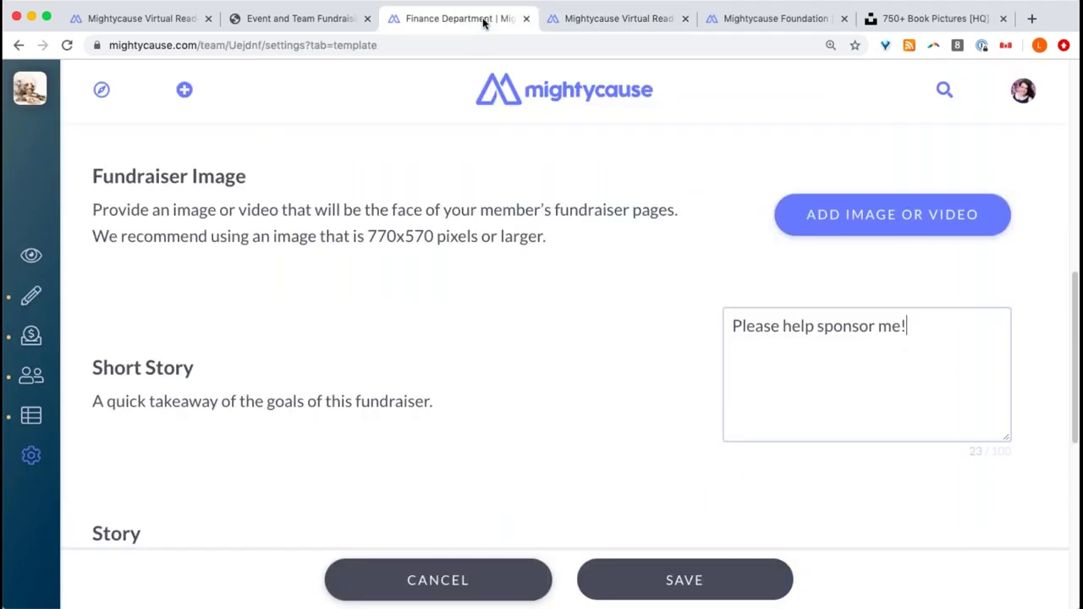
scroll(493, 307, down, 5)
scroll(493, 308, down, 2)
click(358, 387)
key(cmd+v)
scroll(358, 389, down, 2)
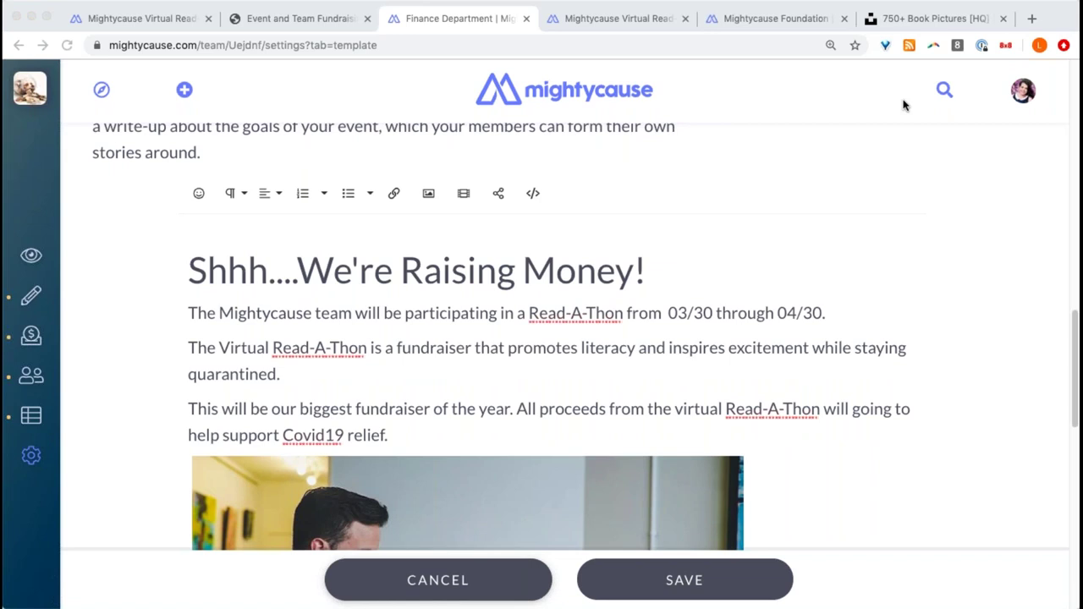
click(750, 572)
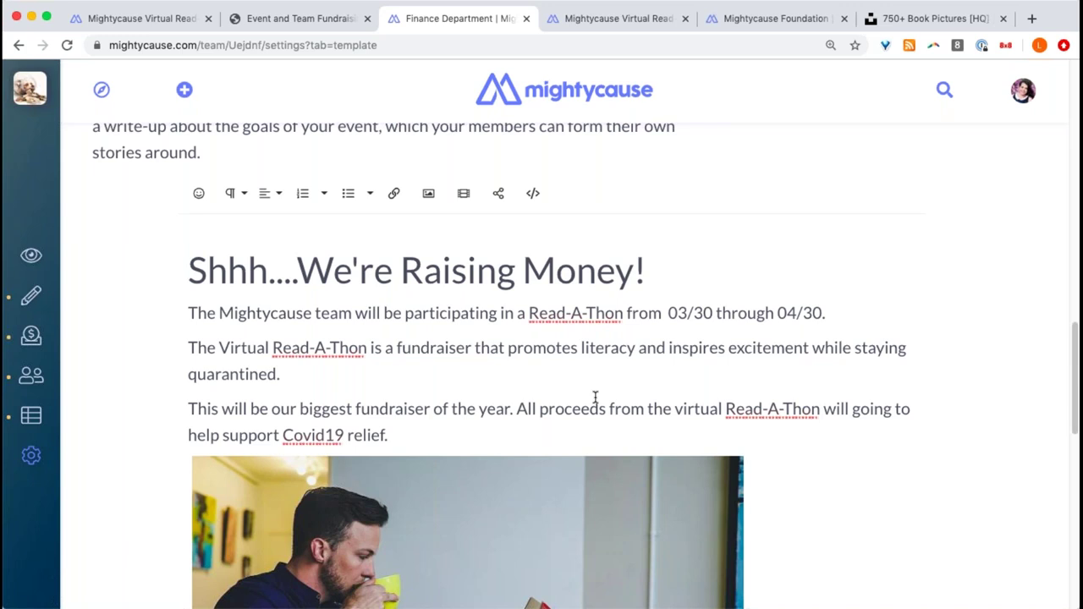
scroll(511, 364, up, 10)
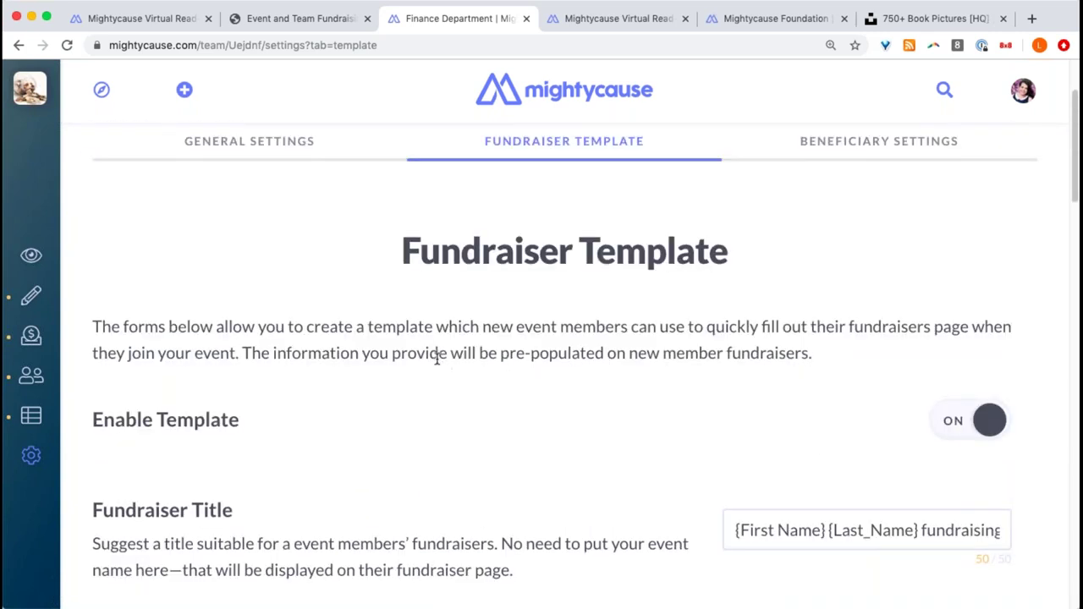
- Open the Finance Department team's live page from the sidebar eye icon
click(32, 255)
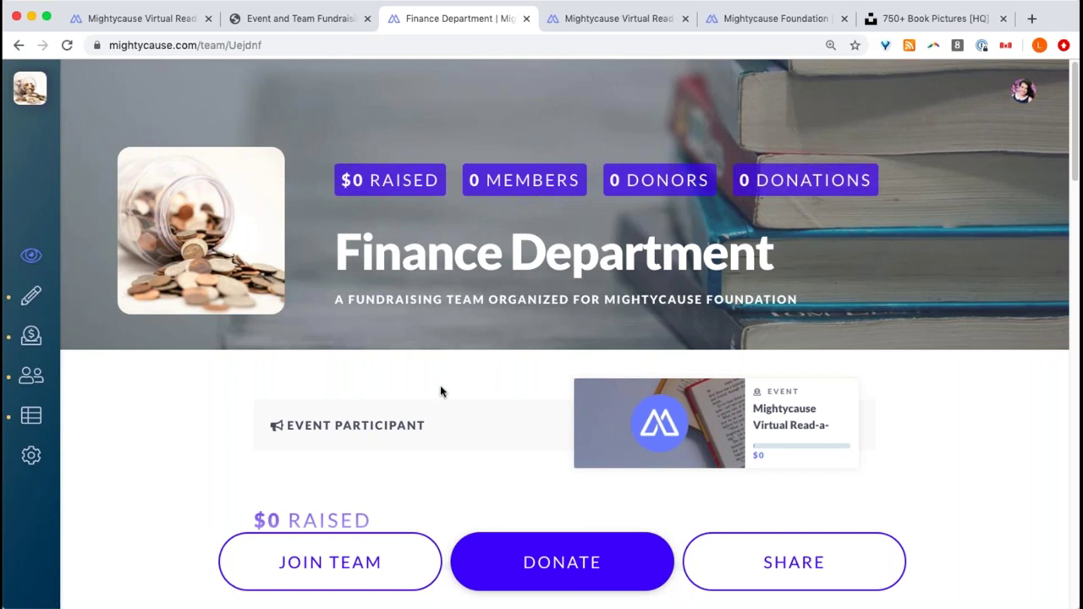
- Join the Finance Department team, build a new fundraiser from its template, and review the prefilled page
click(338, 563)
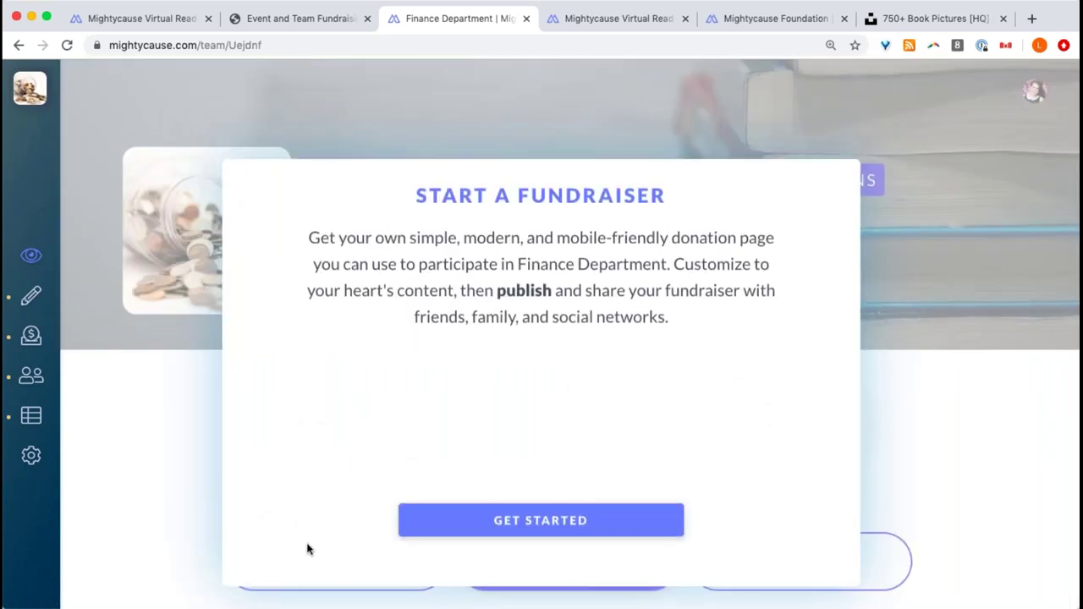
click(482, 522)
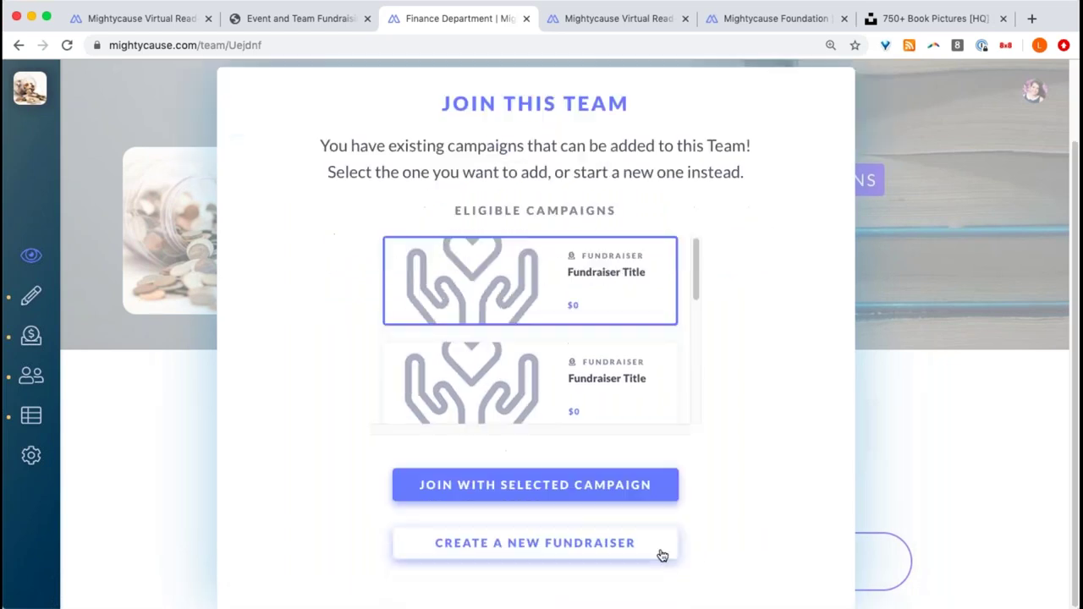
click(635, 552)
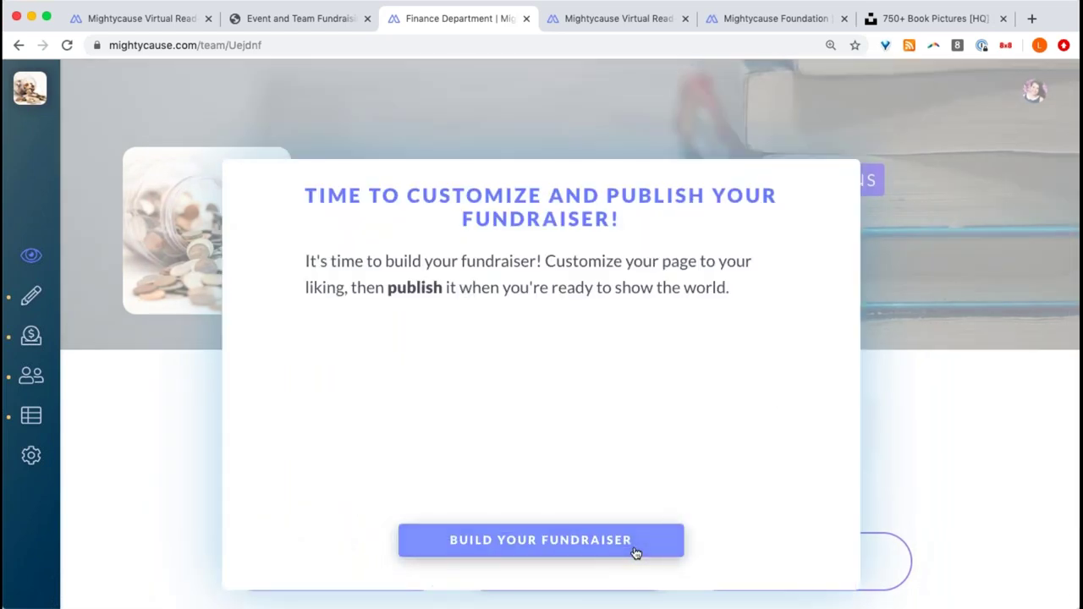
click(636, 546)
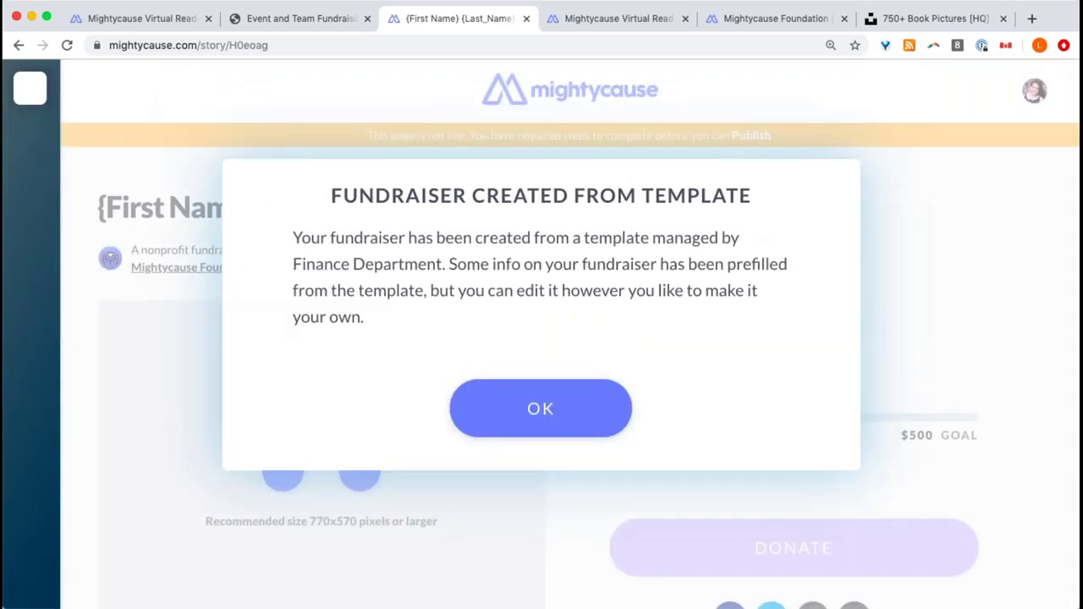
click(559, 429)
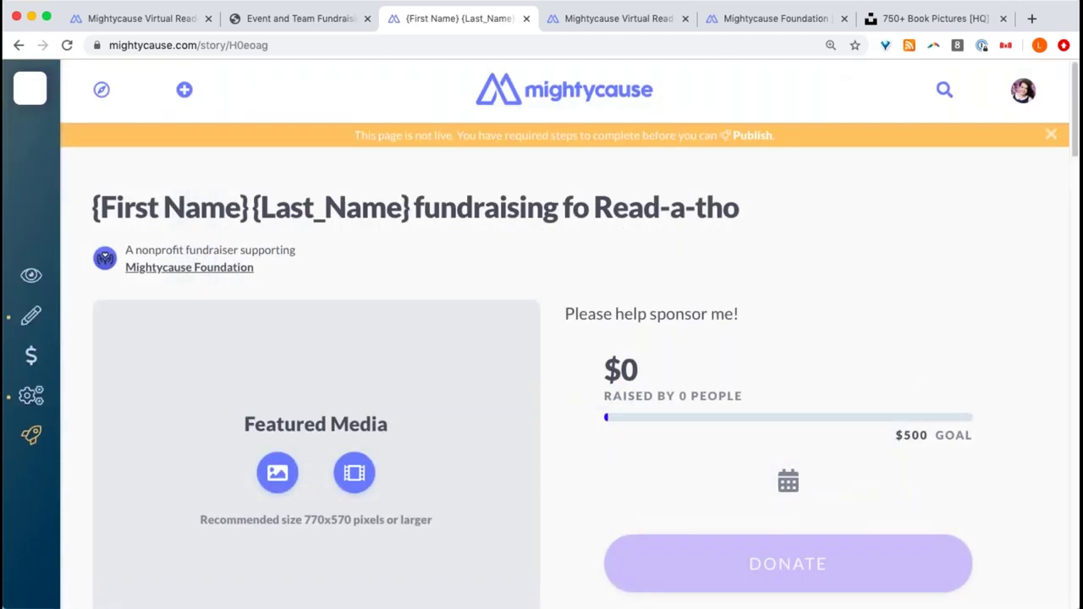
scroll(544, 437, down, 5)
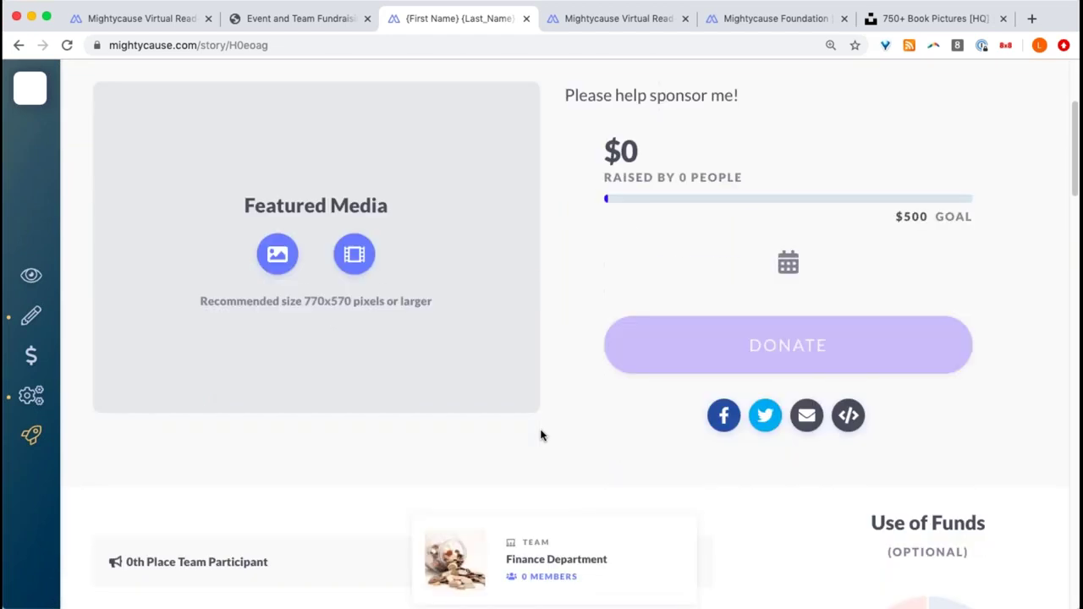
scroll(542, 435, down, 6)
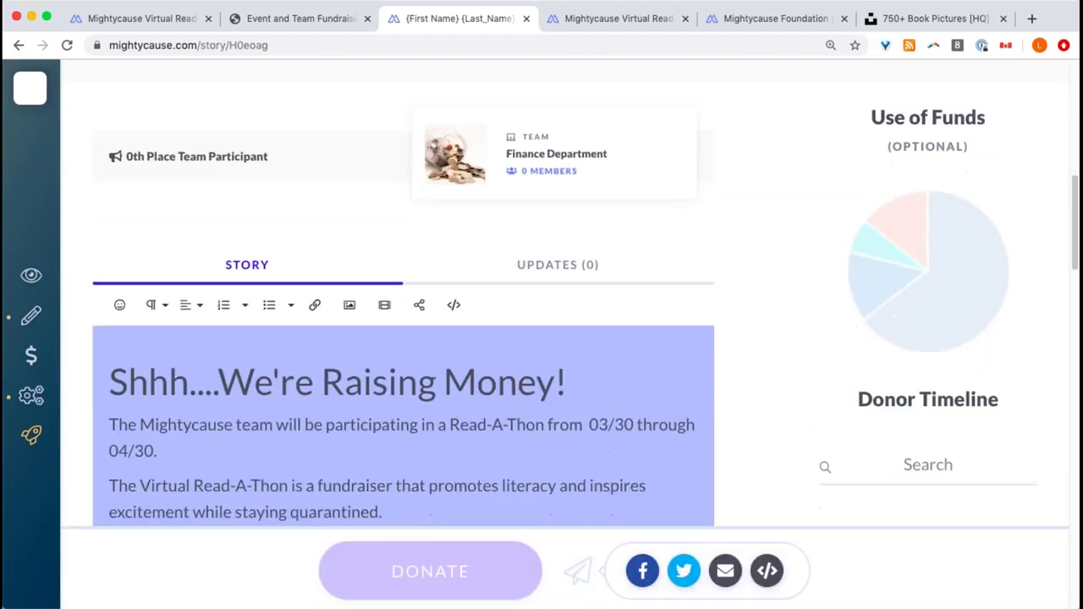
scroll(576, 296, up, 10)
- Replace the title's name placeholders with the member's full name, finish the word 'Read-a-thon', and save
click(588, 212)
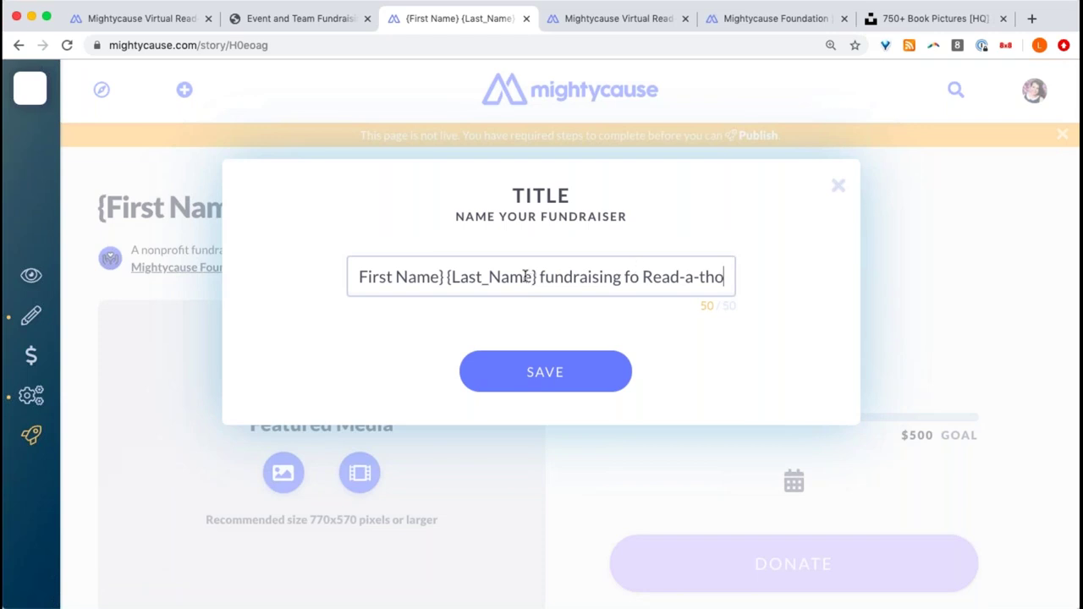
drag(536, 275, 311, 252)
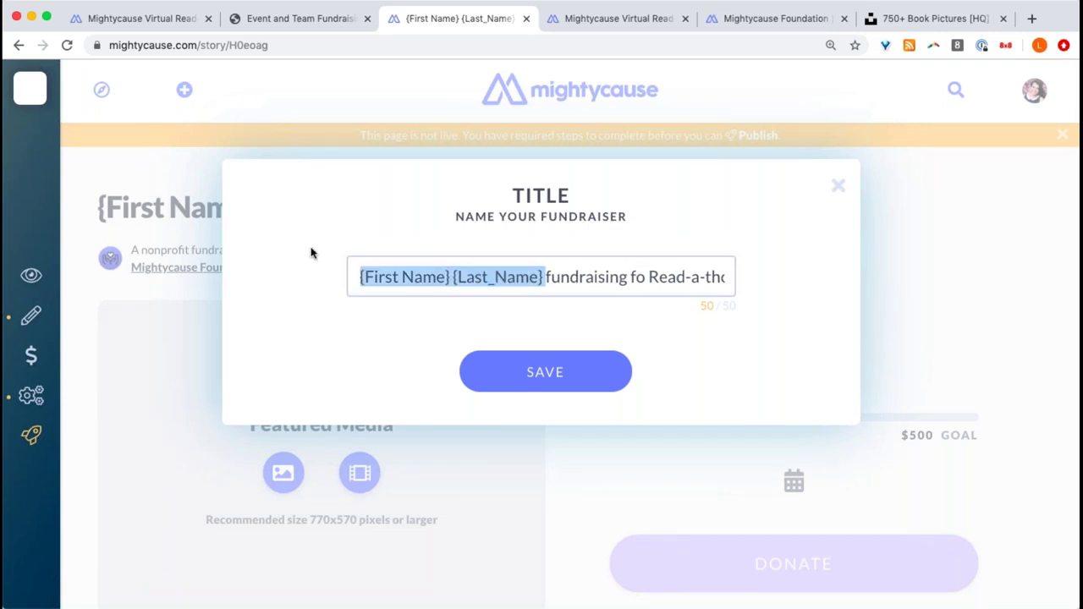
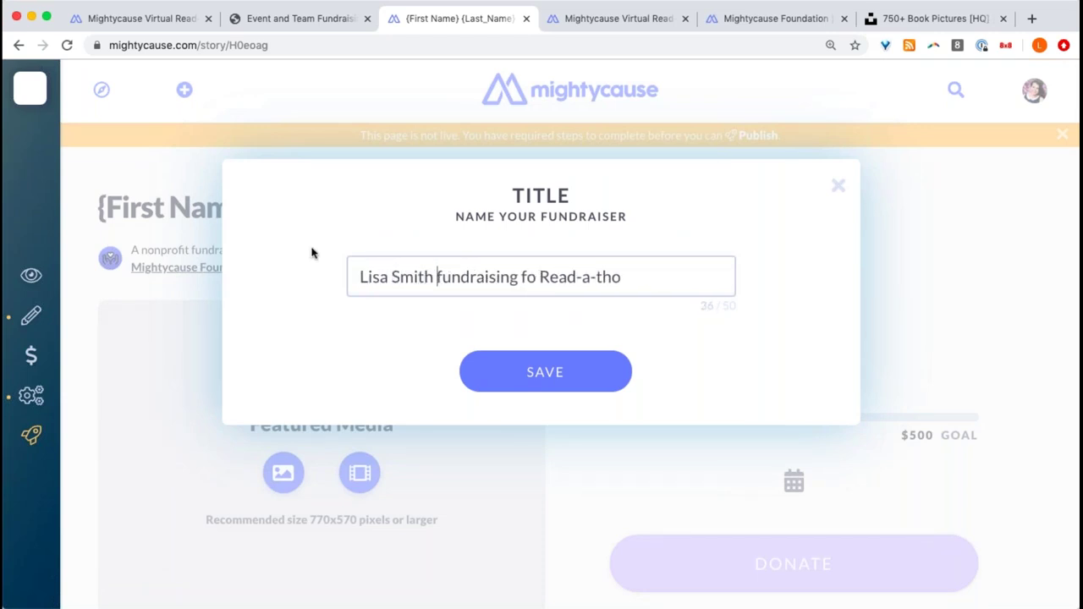
click(643, 285)
text(n)
click(544, 383)
scroll(358, 338, down, 3)
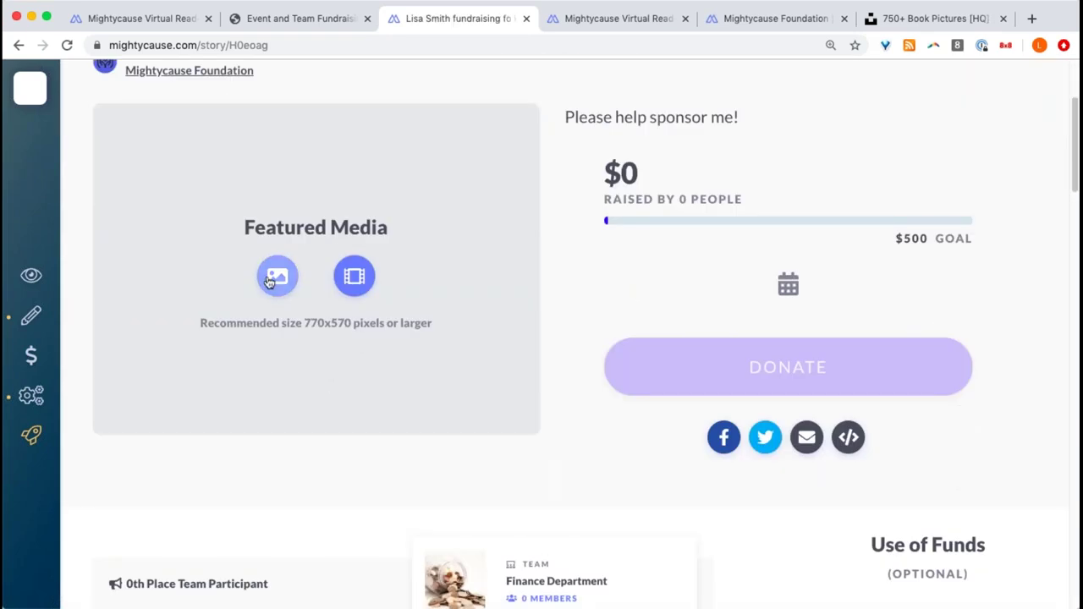
- Upload the photo of a woman reading on a sofa as featured media and confirm the crop
click(276, 277)
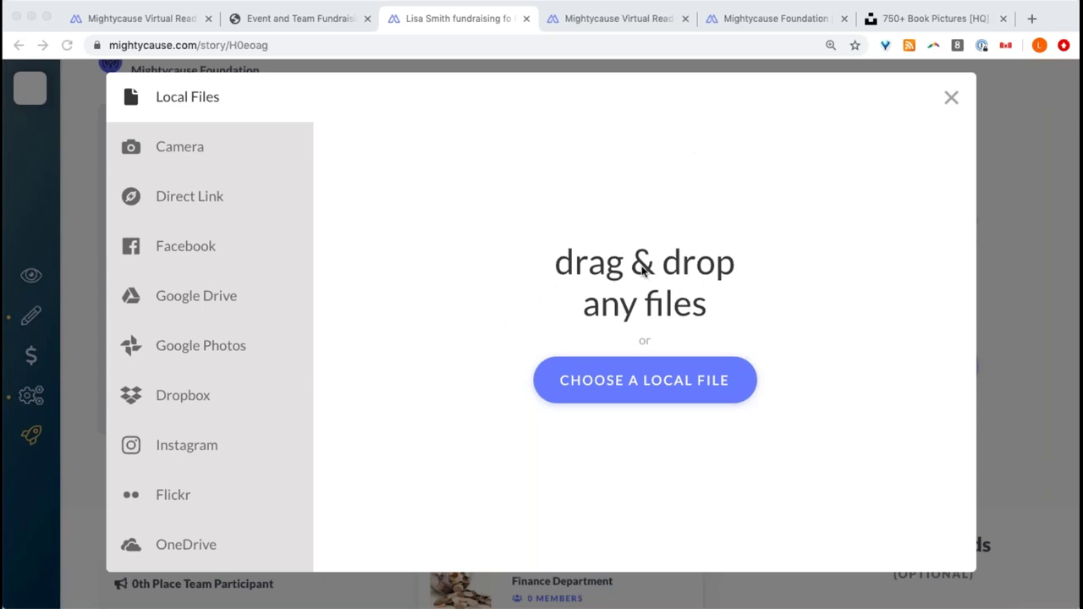
drag(483, 180, 449, 525)
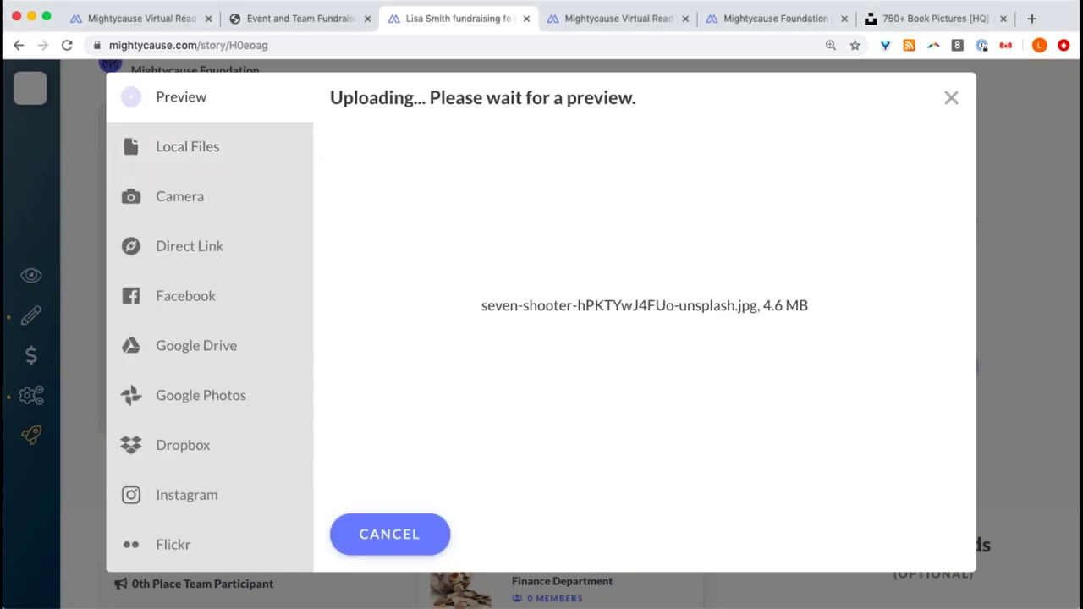
click(853, 531)
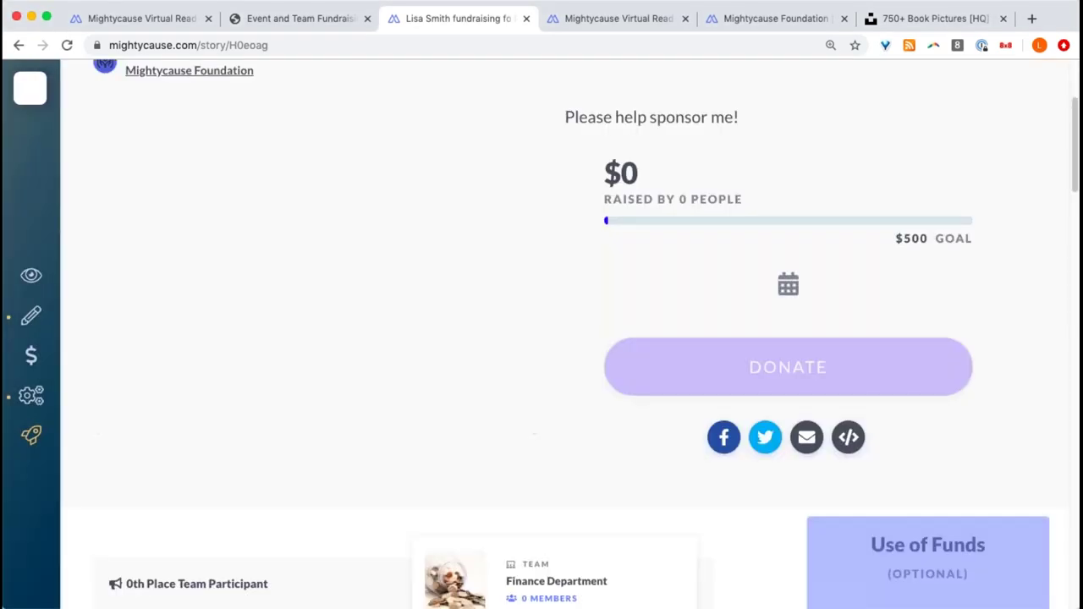
scroll(585, 331, down, 3)
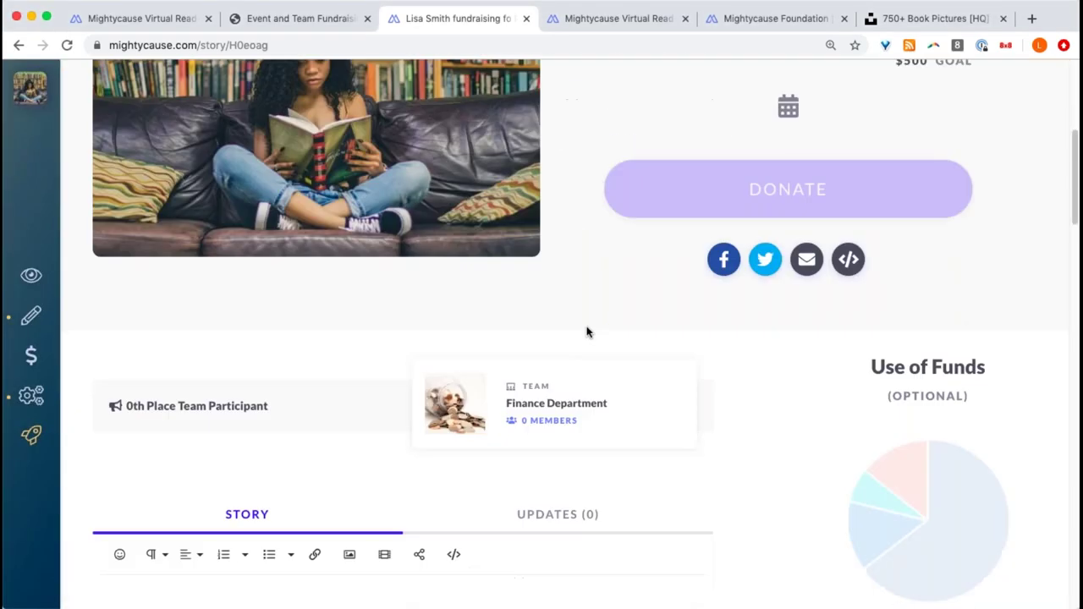
scroll(590, 334, up, 3)
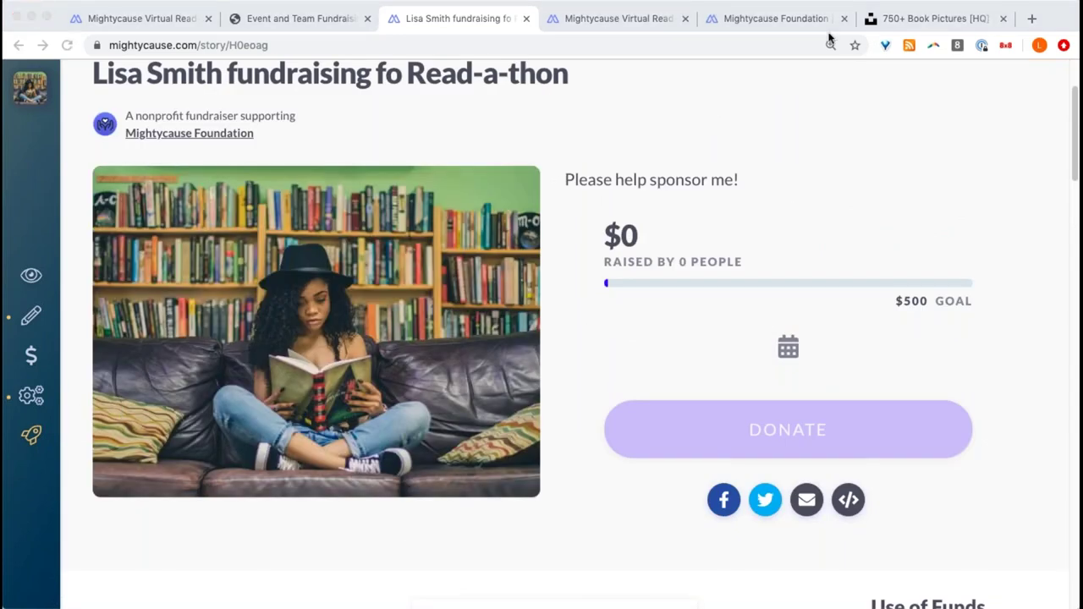
scroll(757, 216, down, 1)
- Set the fundraiser's end date to April 30, 2020 and publish it
click(34, 440)
click(50, 443)
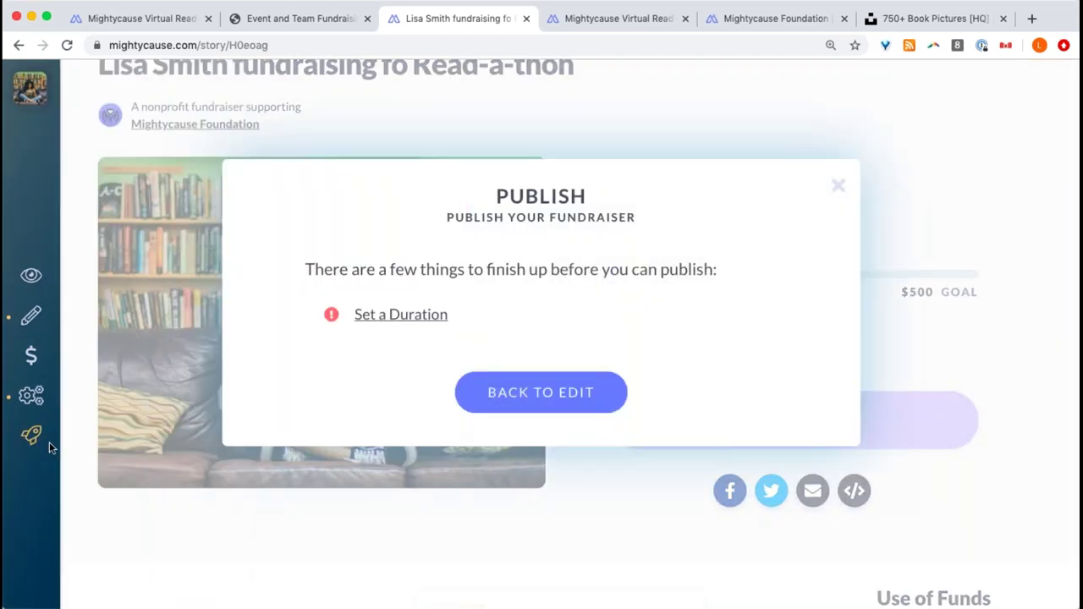
click(427, 325)
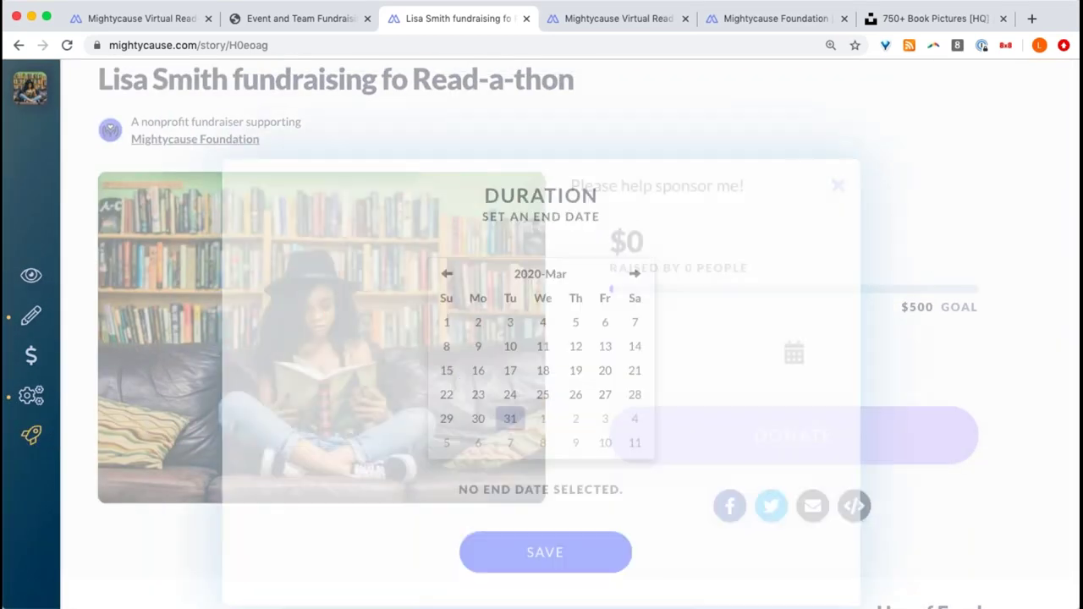
click(635, 274)
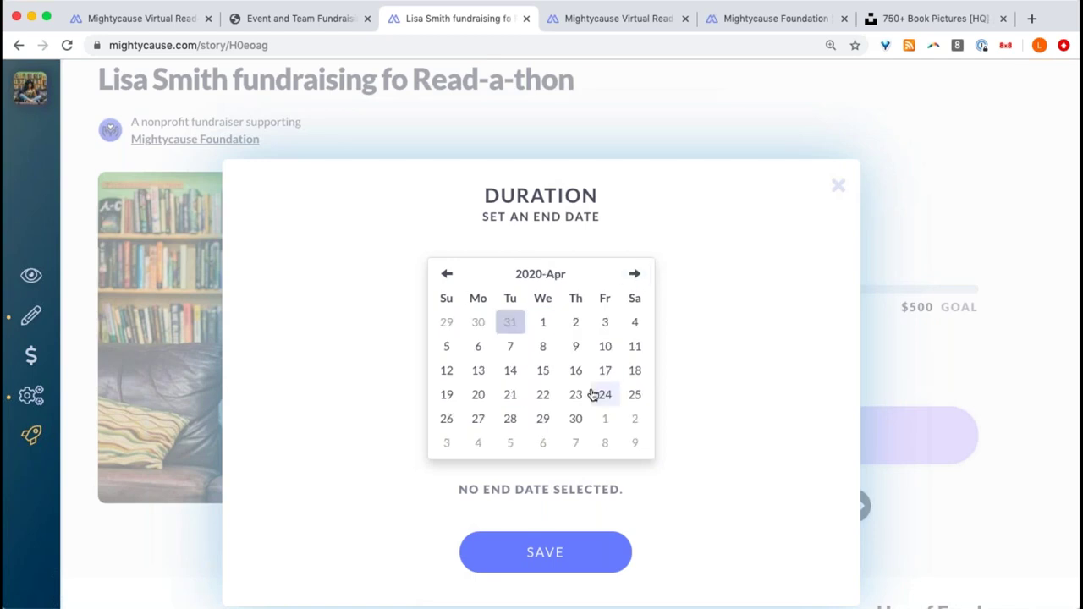
click(575, 418)
click(574, 561)
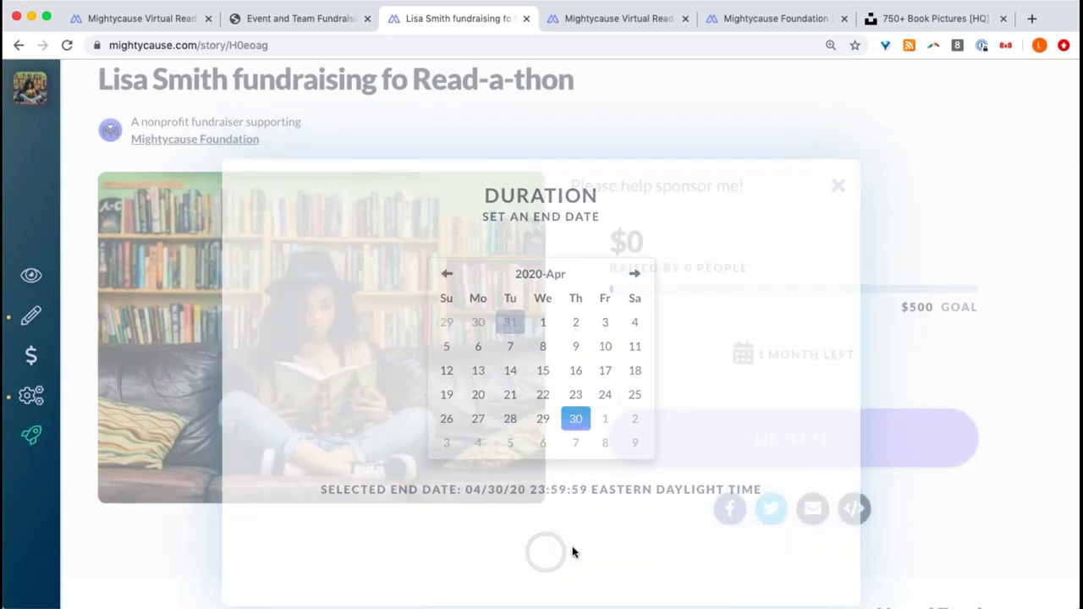
click(644, 388)
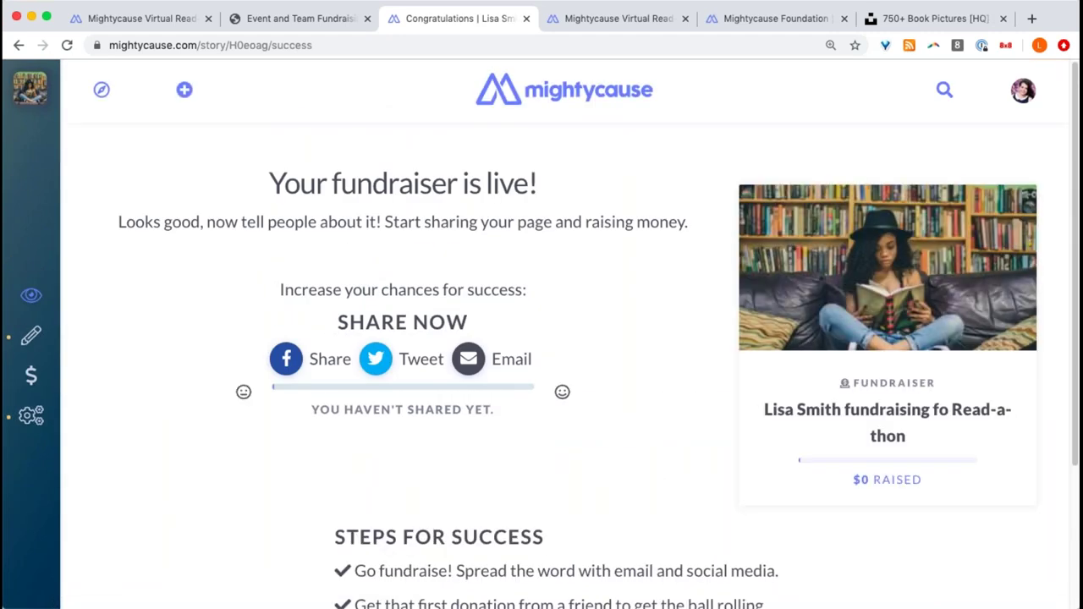
- View the live fundraiser page and go on to the Finance Department team page
click(861, 289)
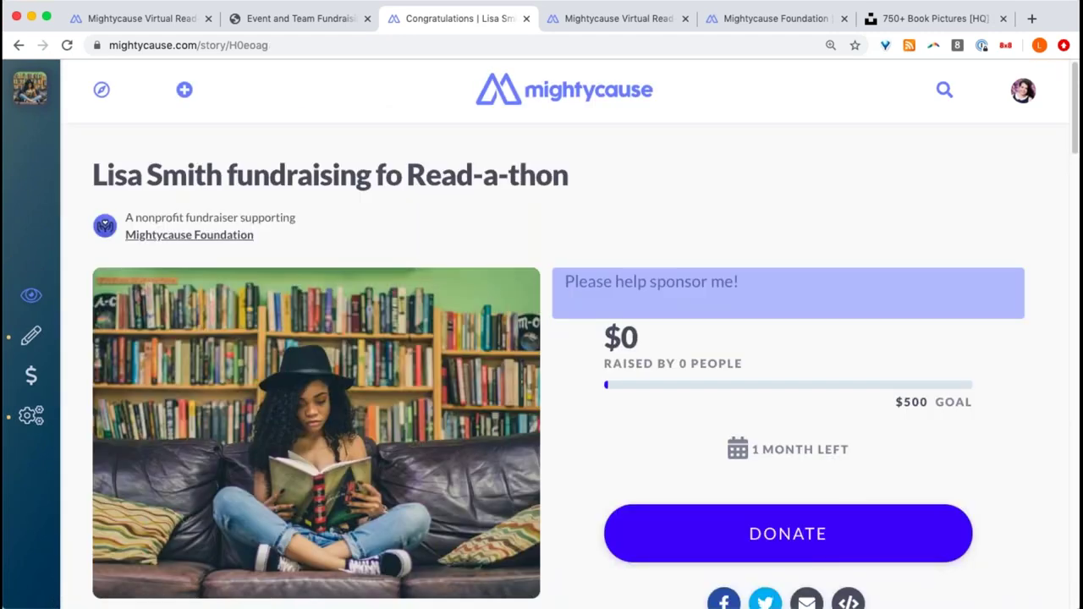
scroll(828, 253, down, 5)
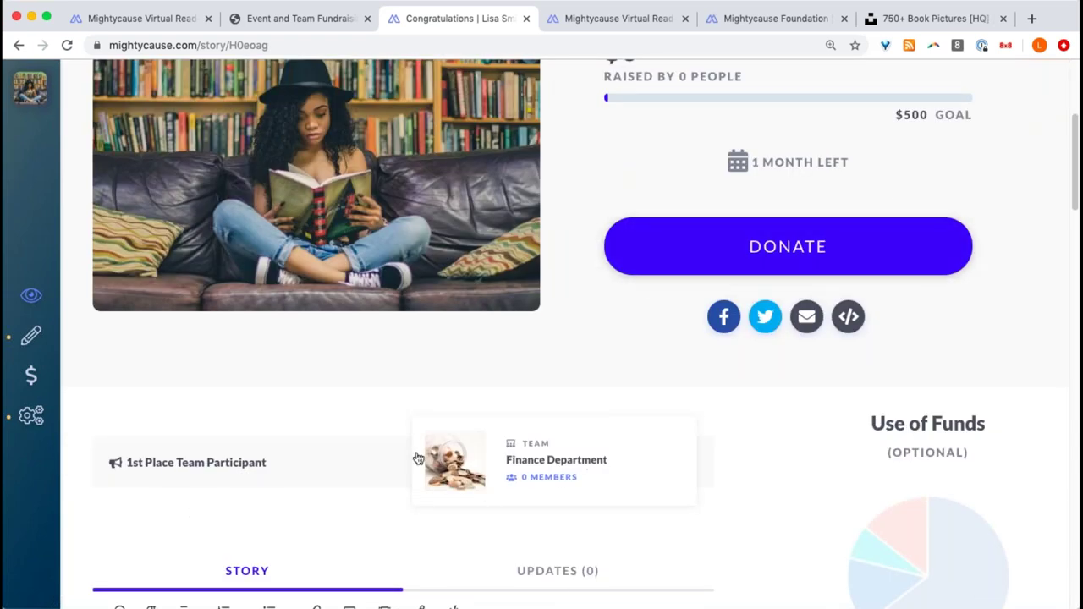
click(559, 486)
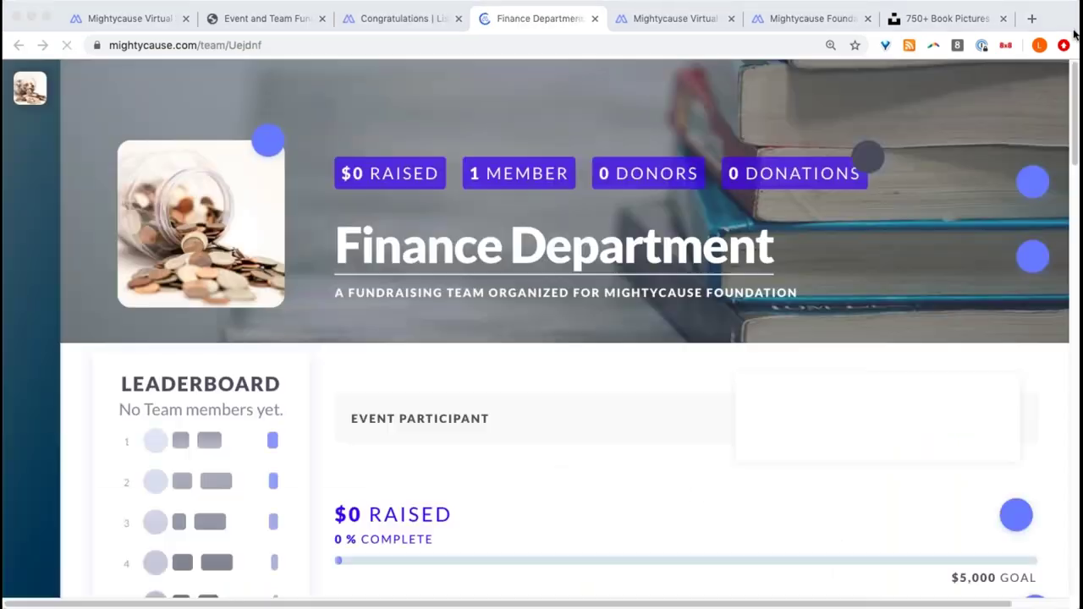
- Switch to the Virtual Read-a-thon event tab and scroll up to its Fundraisers leaderboard
scroll(399, 345, down, 3)
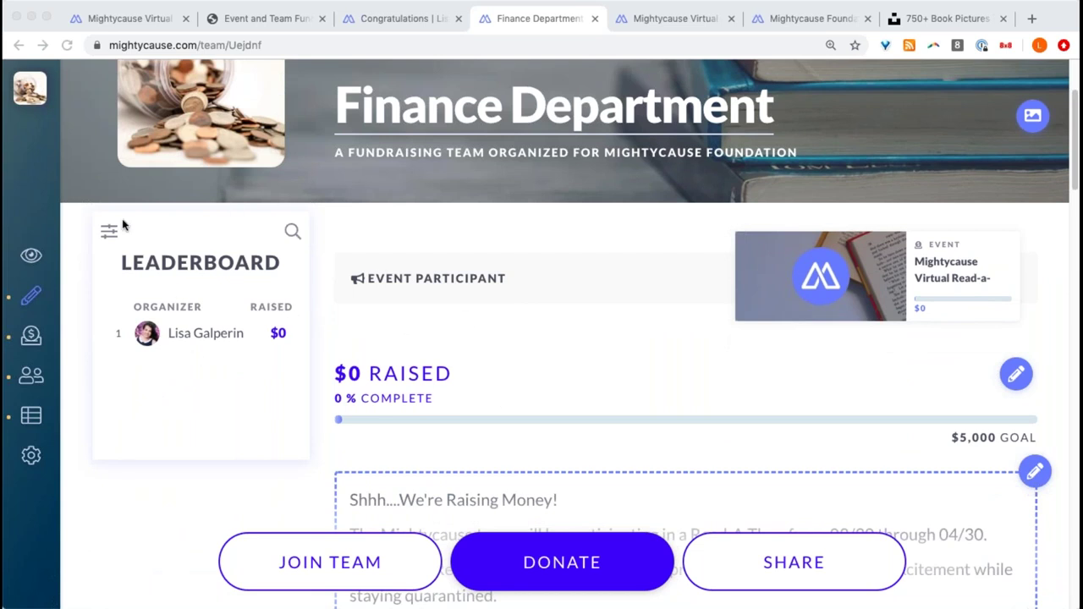
click(689, 18)
scroll(527, 254, up, 10)
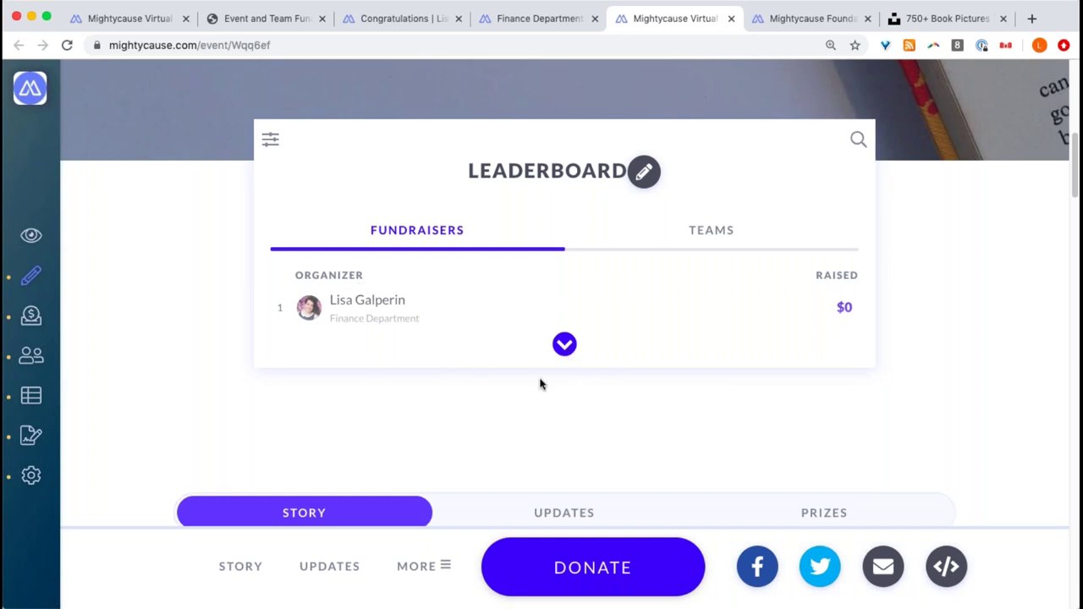
- Set the leaderboard's Fundraiser Display Format to 'Fundraiser title first'
click(270, 139)
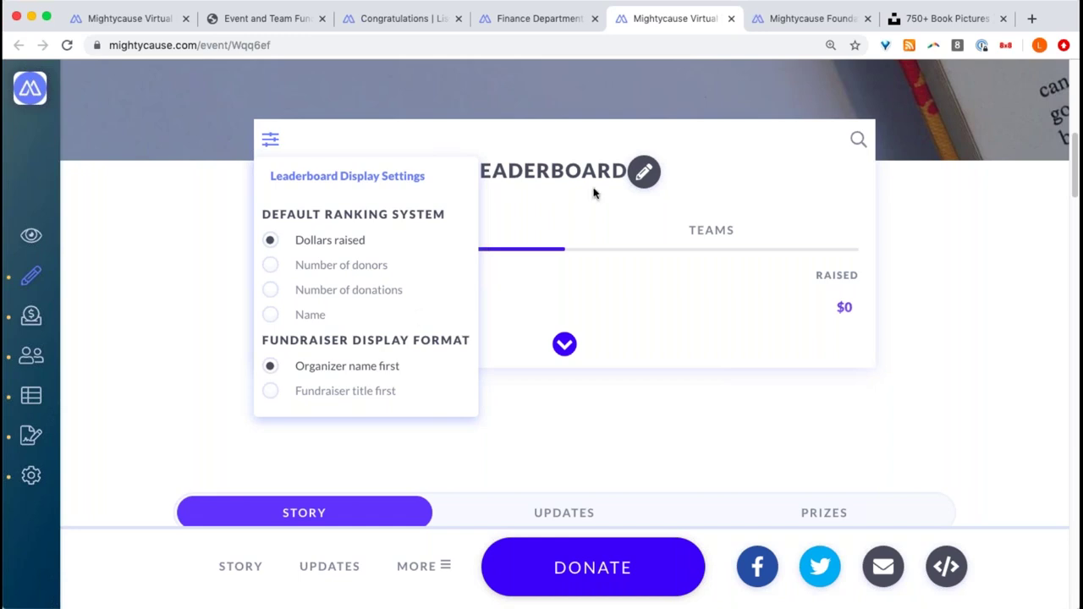
click(564, 275)
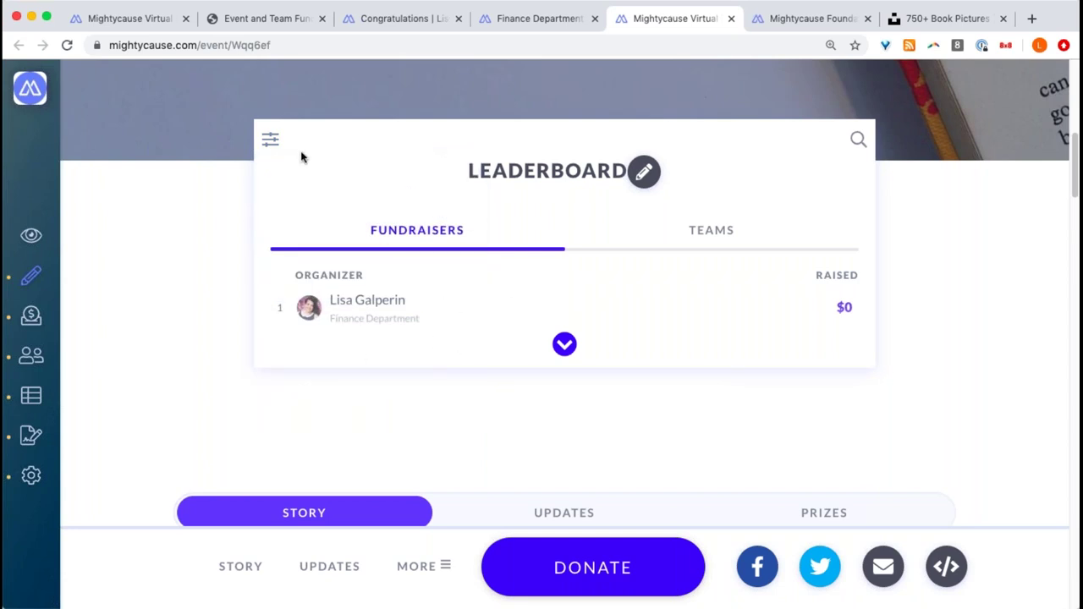
click(272, 139)
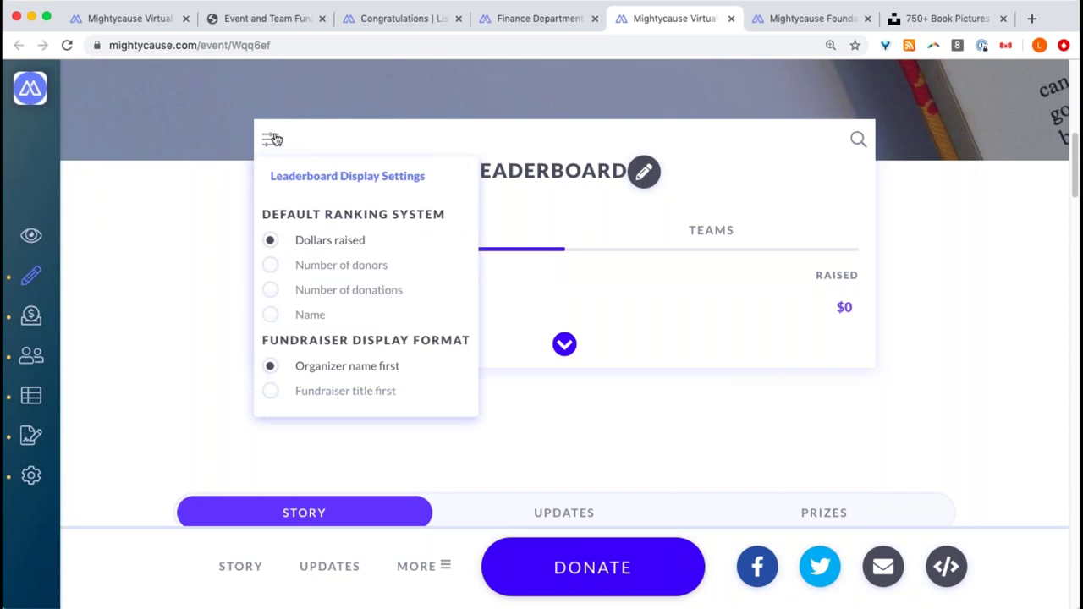
click(358, 404)
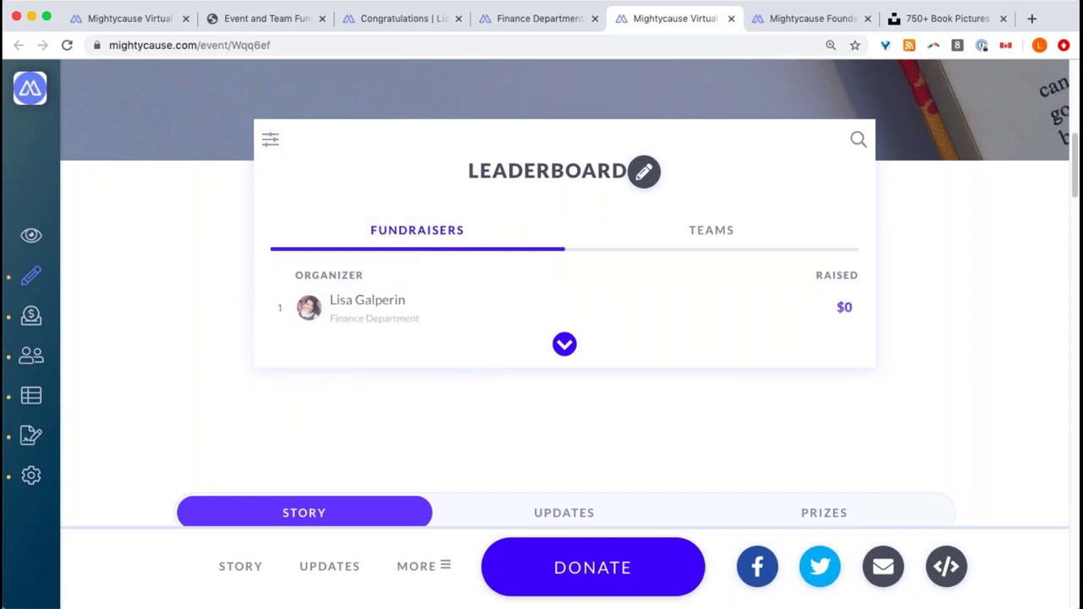
click(277, 398)
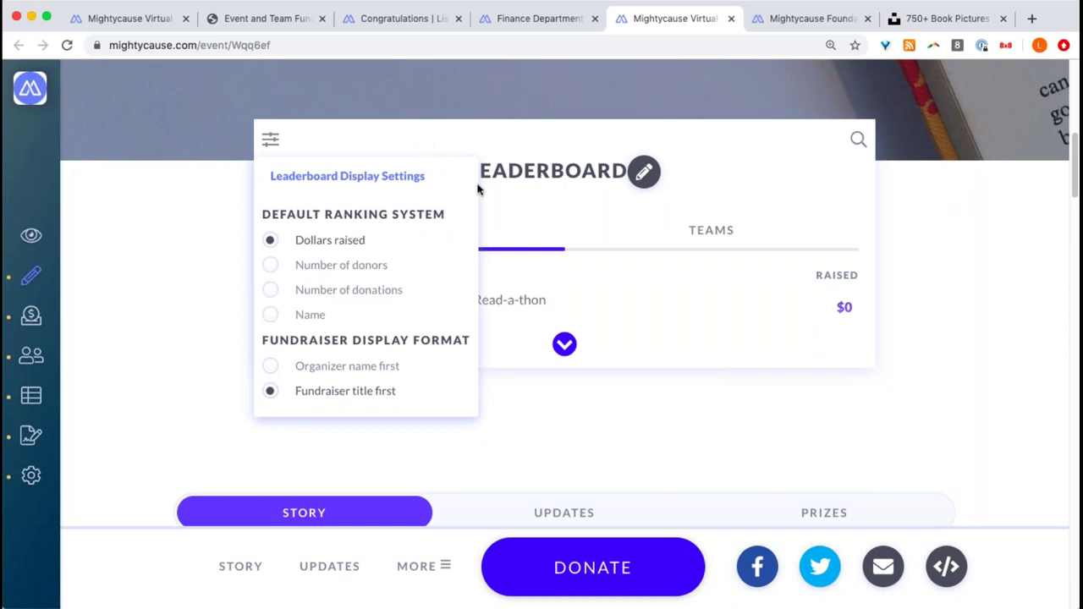
click(271, 139)
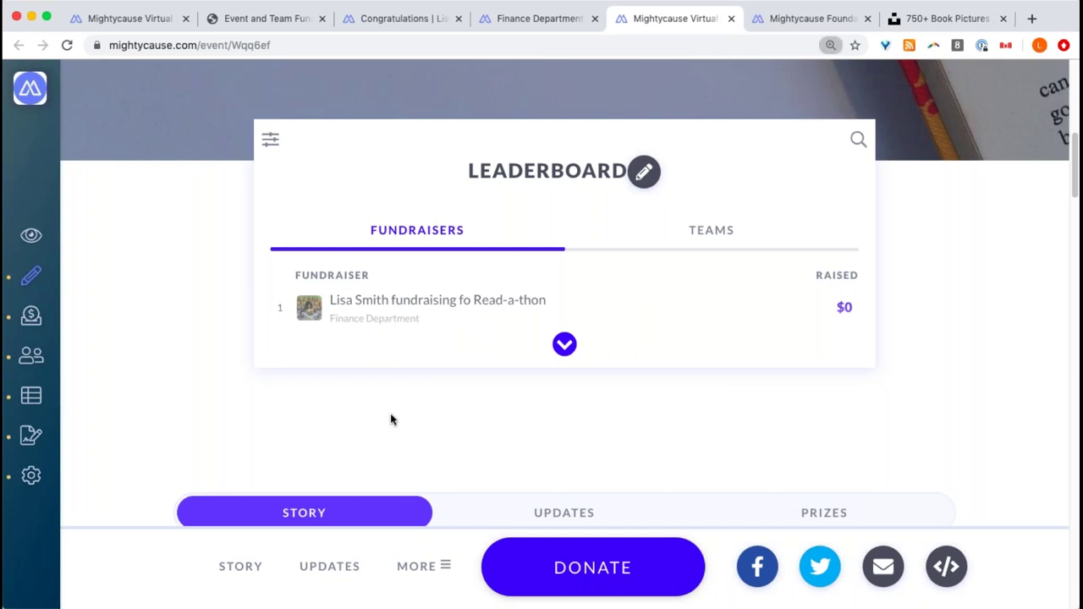
- Zoom the page in and back out, then recheck the leaderboard display format setting
key(super+equal)
key(super+equal)
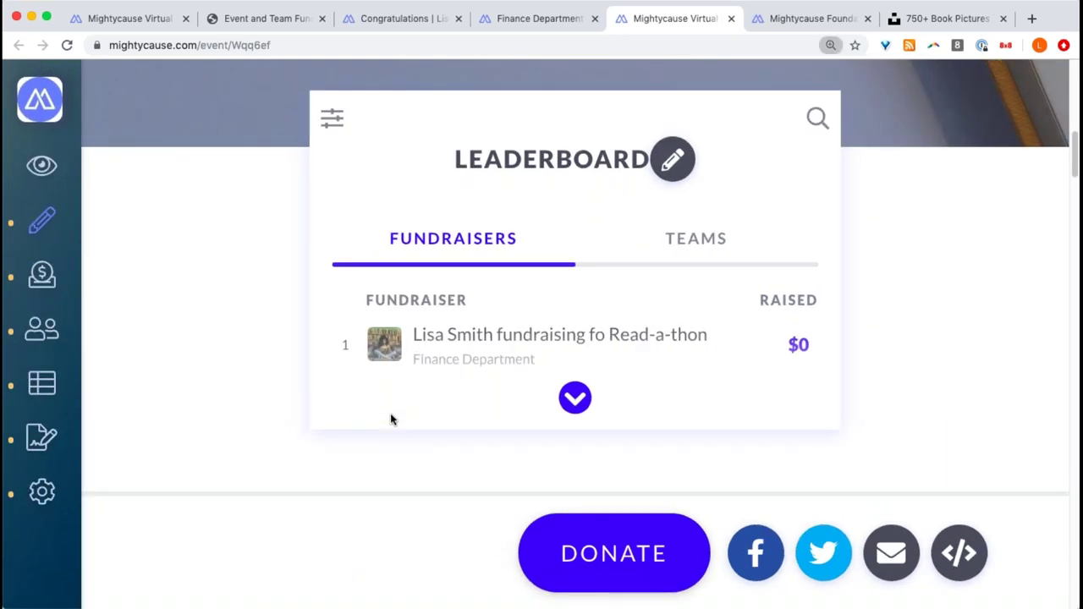
key(super+minus)
key(super+minus)
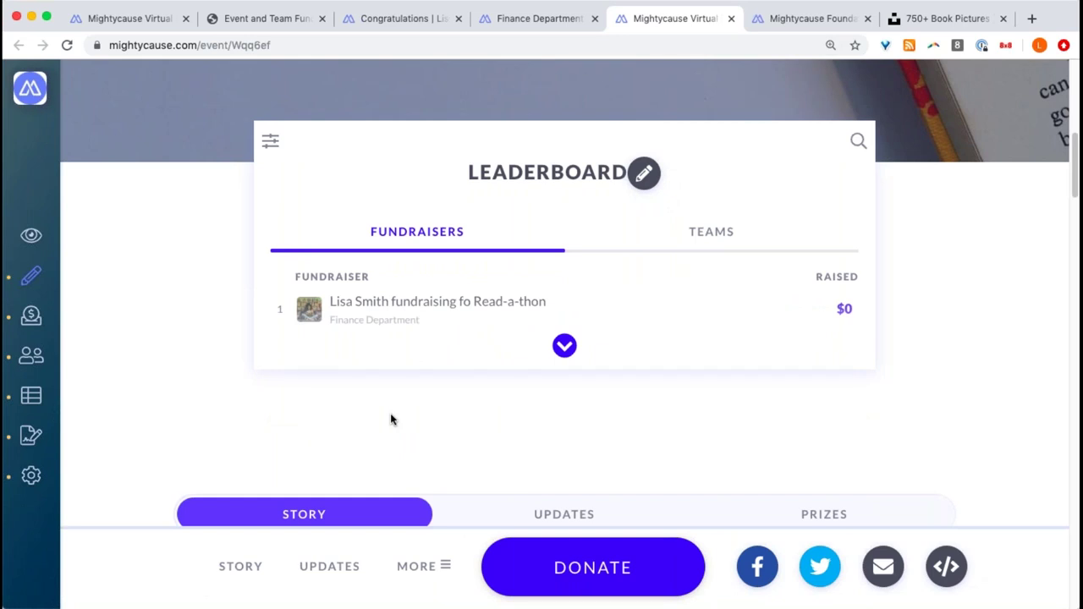
click(272, 142)
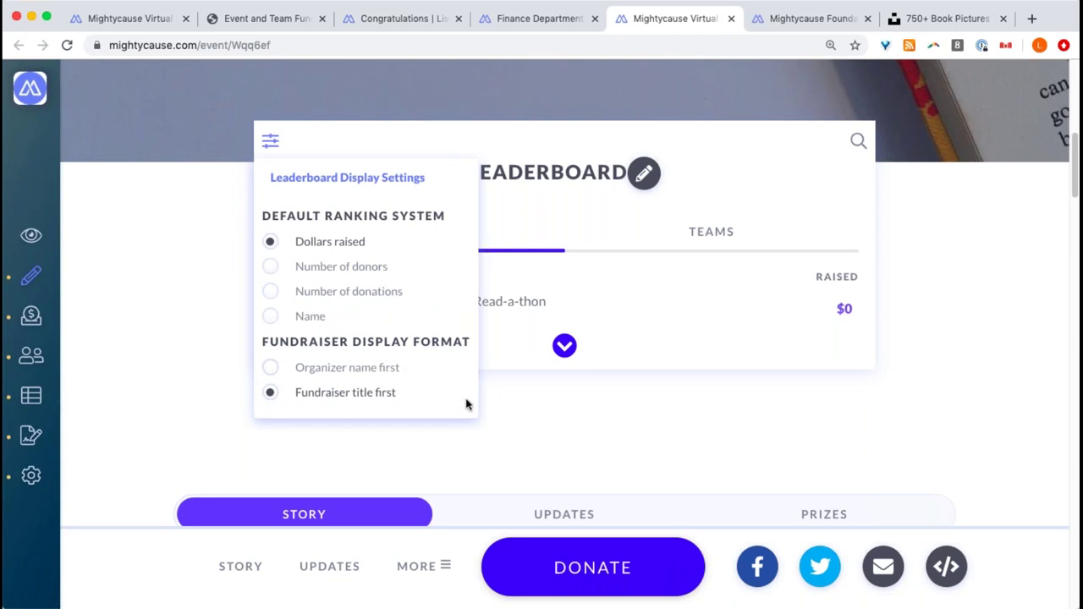
click(593, 449)
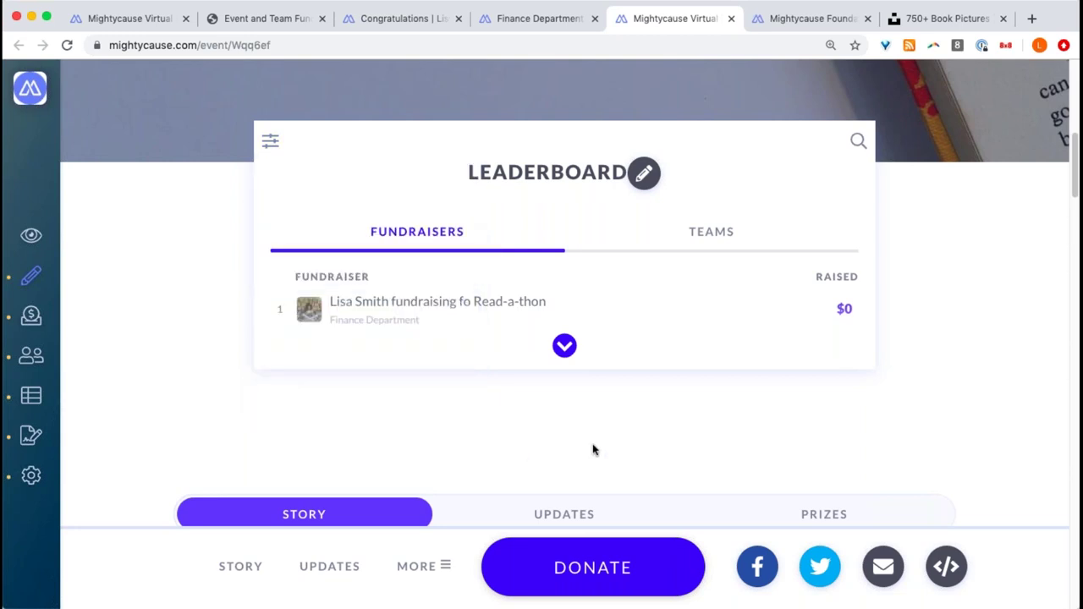
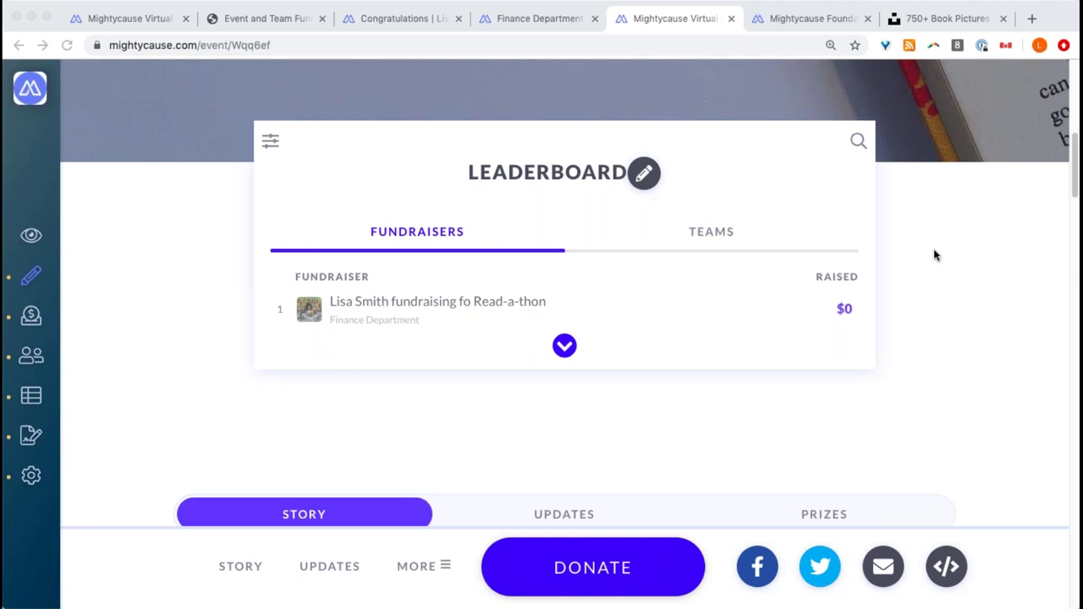
- Expand the event's sidebar and open its Campaigns list
scroll(672, 159, up, 5)
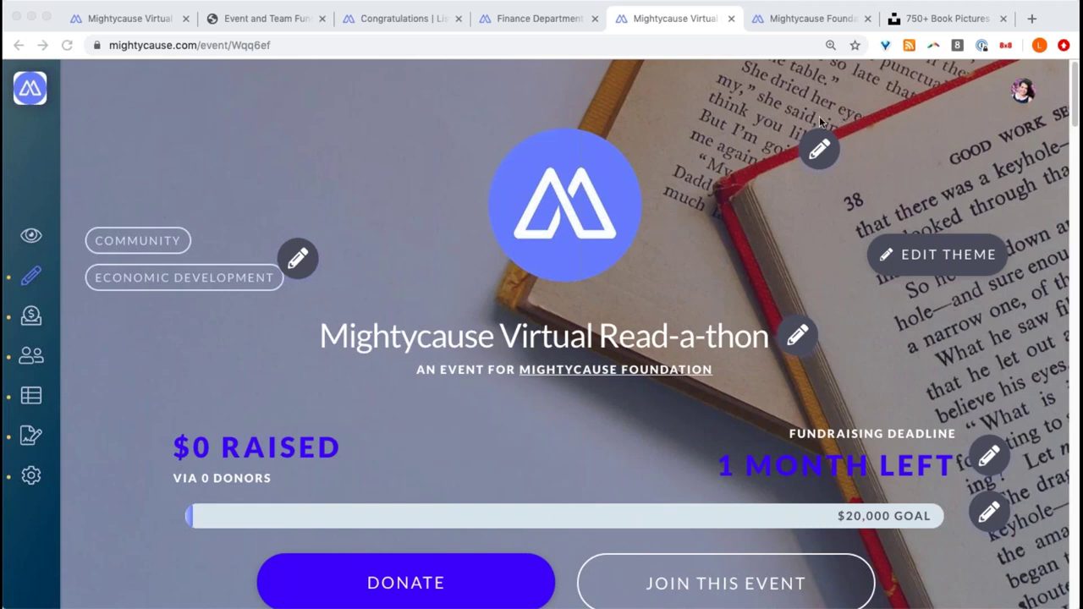
scroll(688, 222, down, 3)
scroll(688, 223, up, 3)
scroll(688, 221, down, 1)
scroll(686, 223, down, 5)
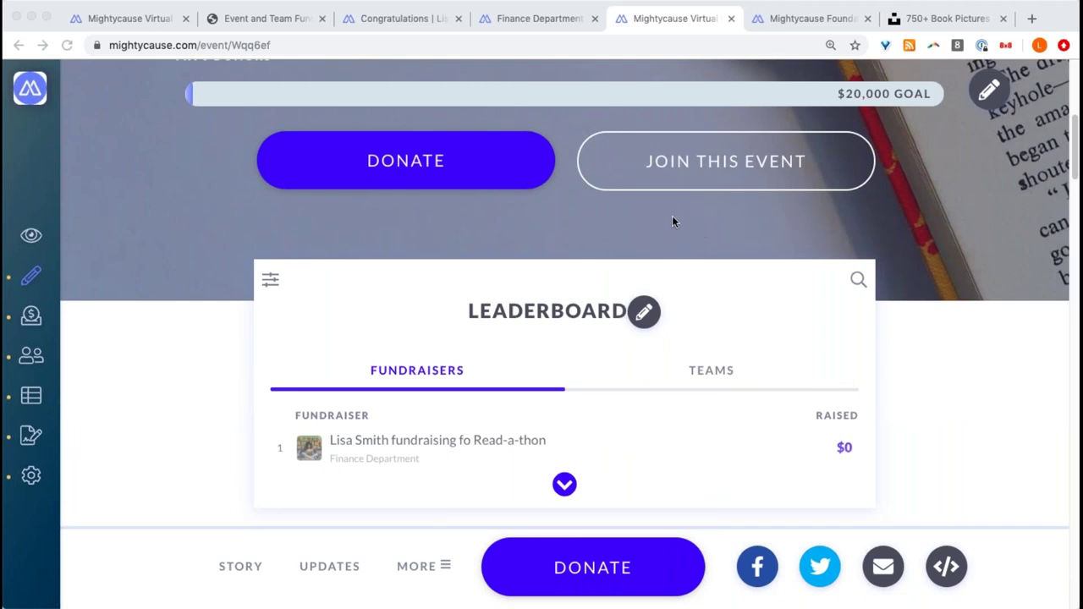
click(38, 162)
mouse_move(41, 338)
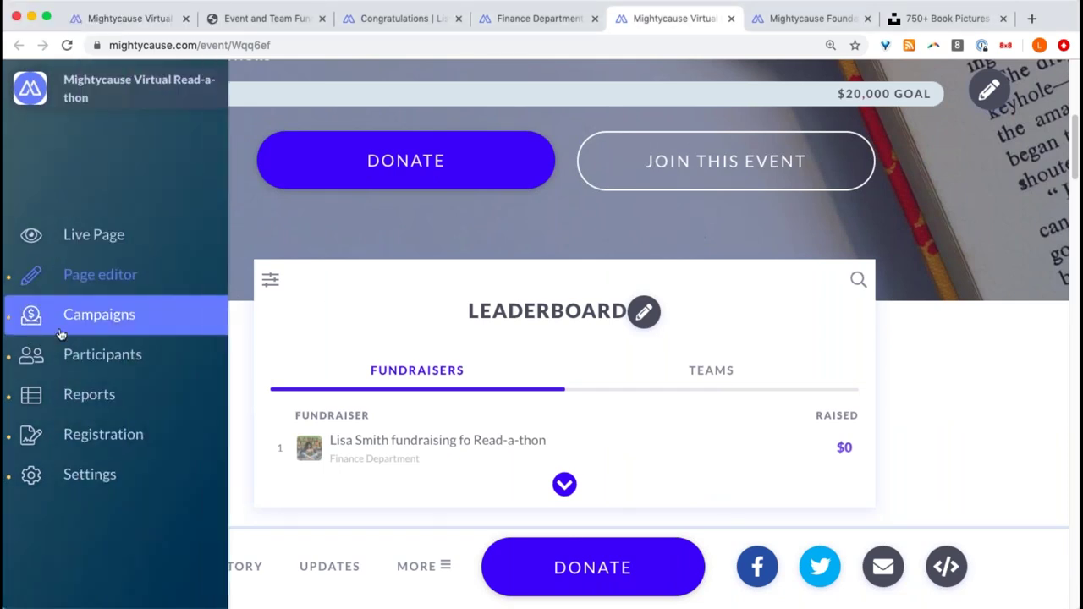
click(116, 315)
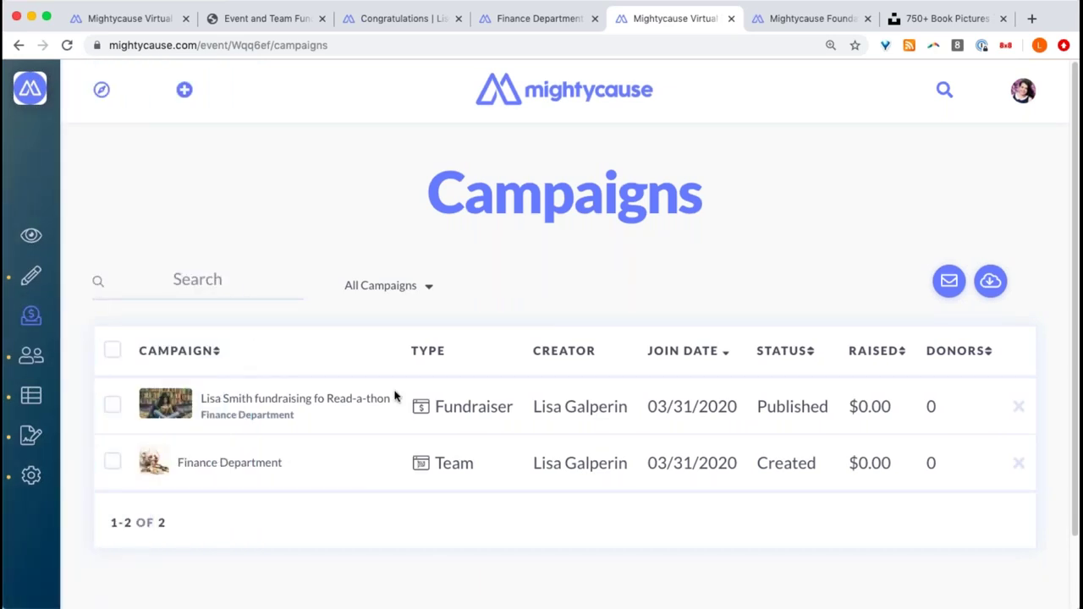
- Filter campaigns to Teams, then Fundraisers, then bring up the Participants list
click(396, 296)
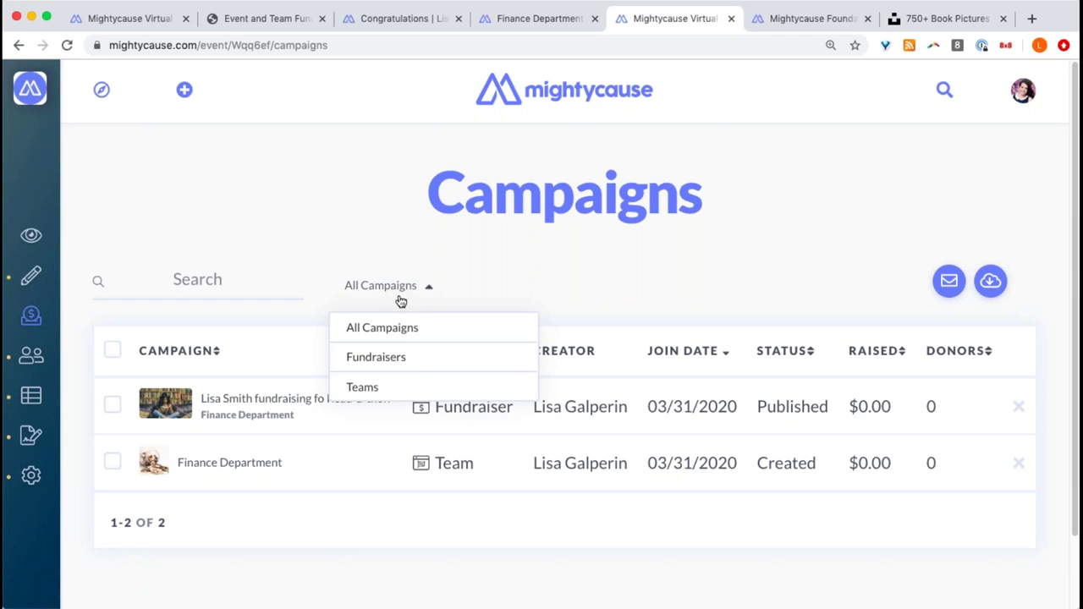
click(382, 388)
click(380, 288)
click(389, 354)
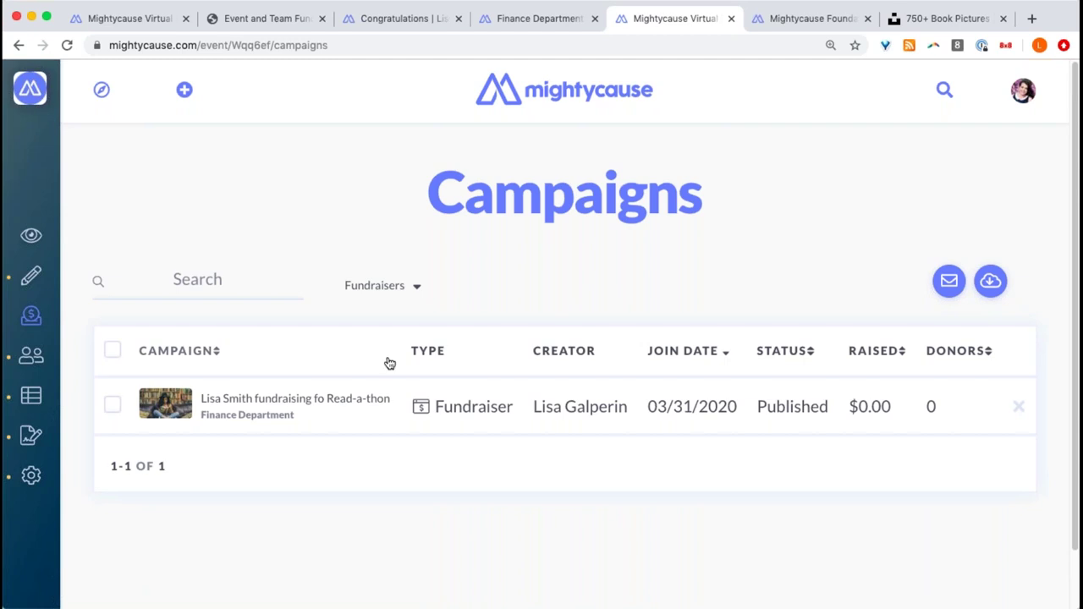
click(25, 355)
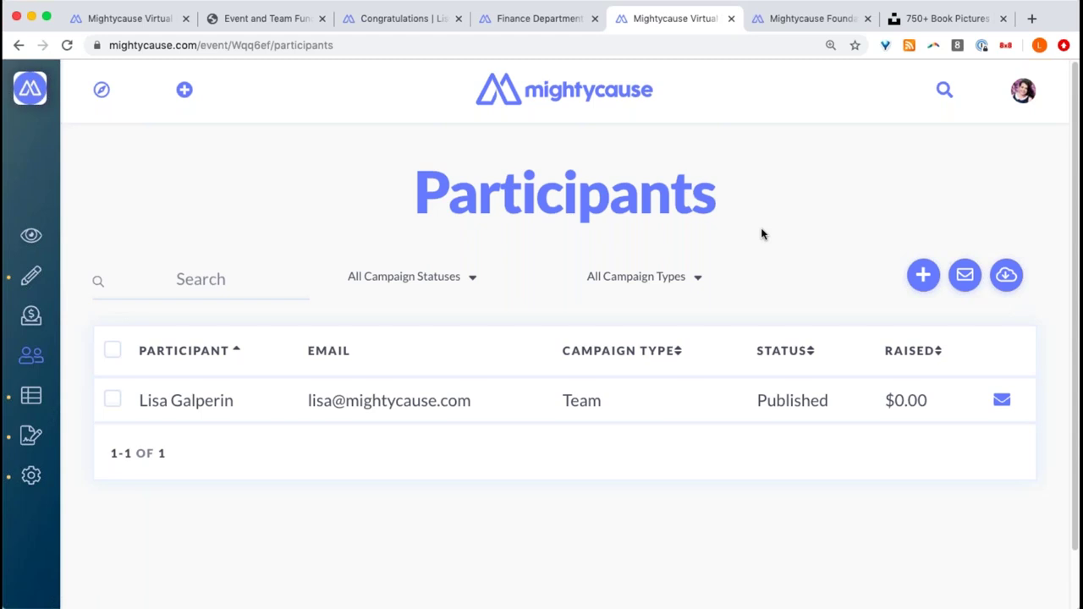
- Try the status and Fundraiser type filters, then reset to All Campaign Types
click(457, 280)
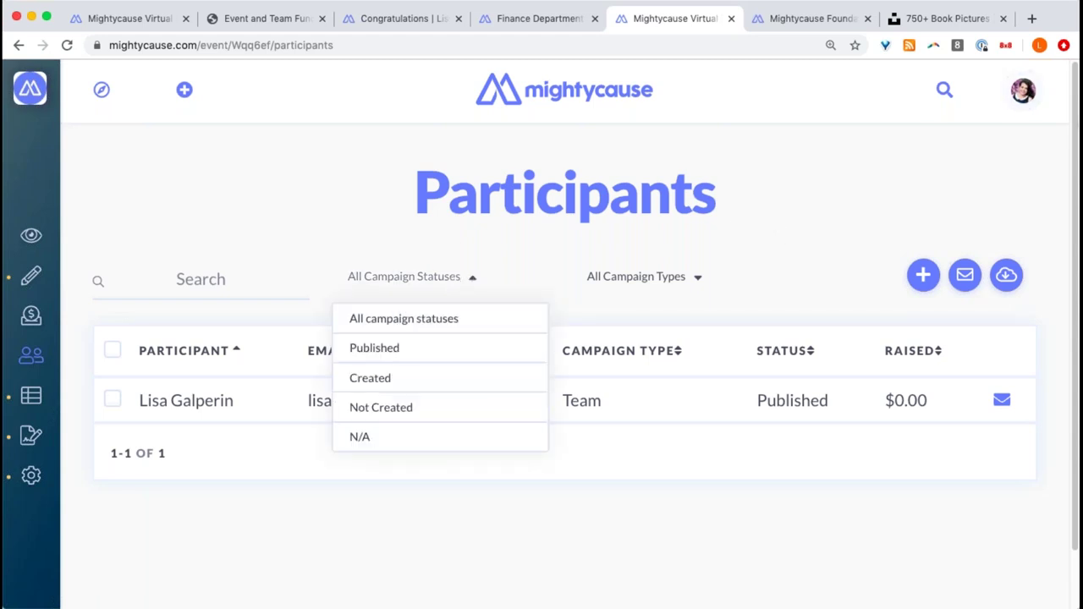
click(663, 276)
click(663, 276)
click(618, 348)
click(414, 278)
click(602, 288)
click(616, 316)
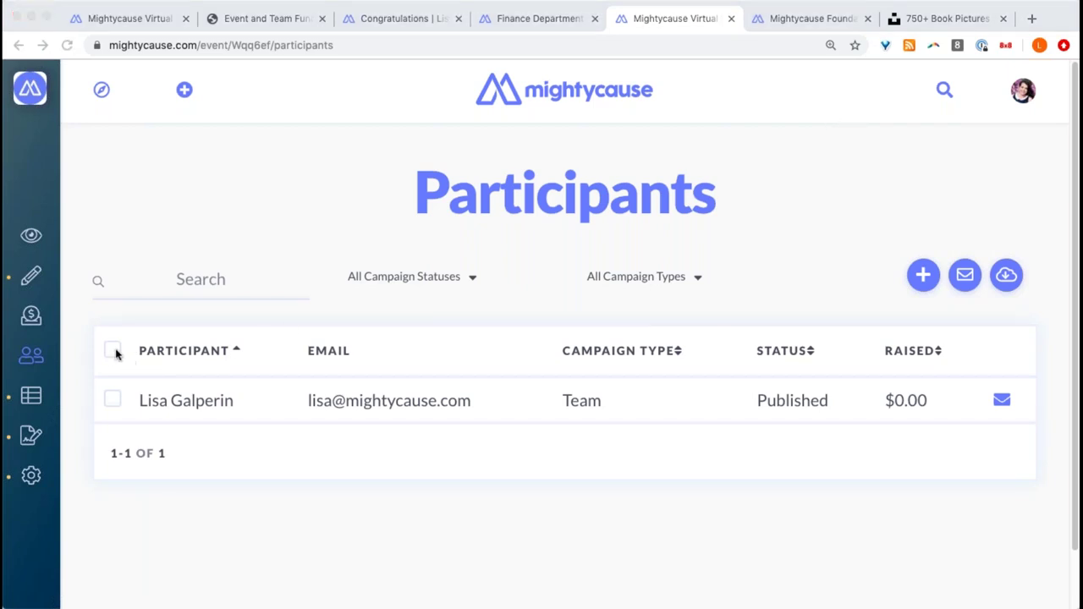
- Select all participants and start a message to all members
click(112, 399)
click(112, 399)
click(112, 350)
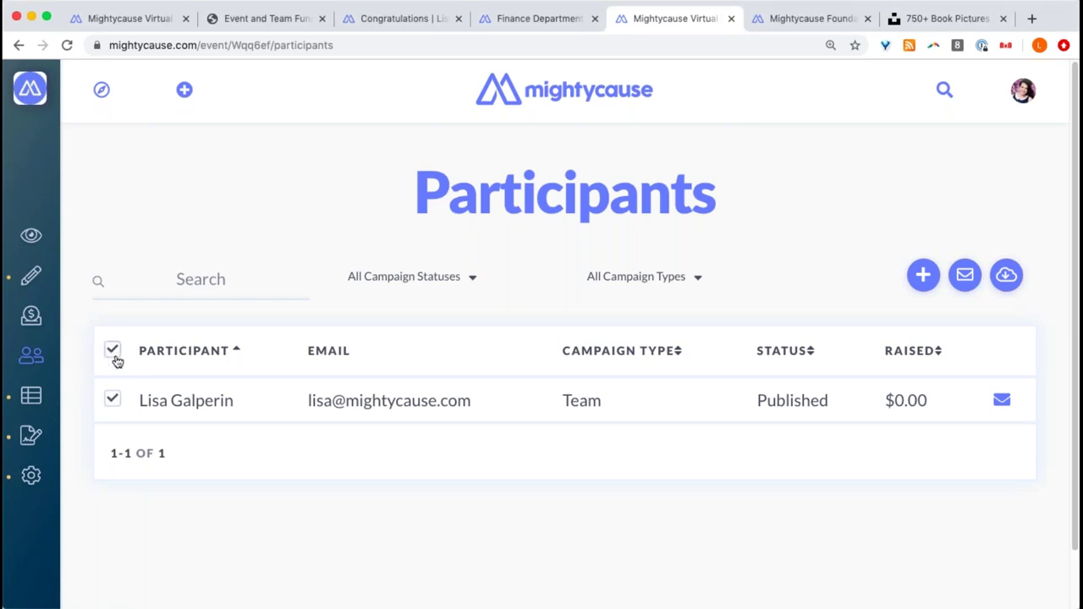
click(965, 274)
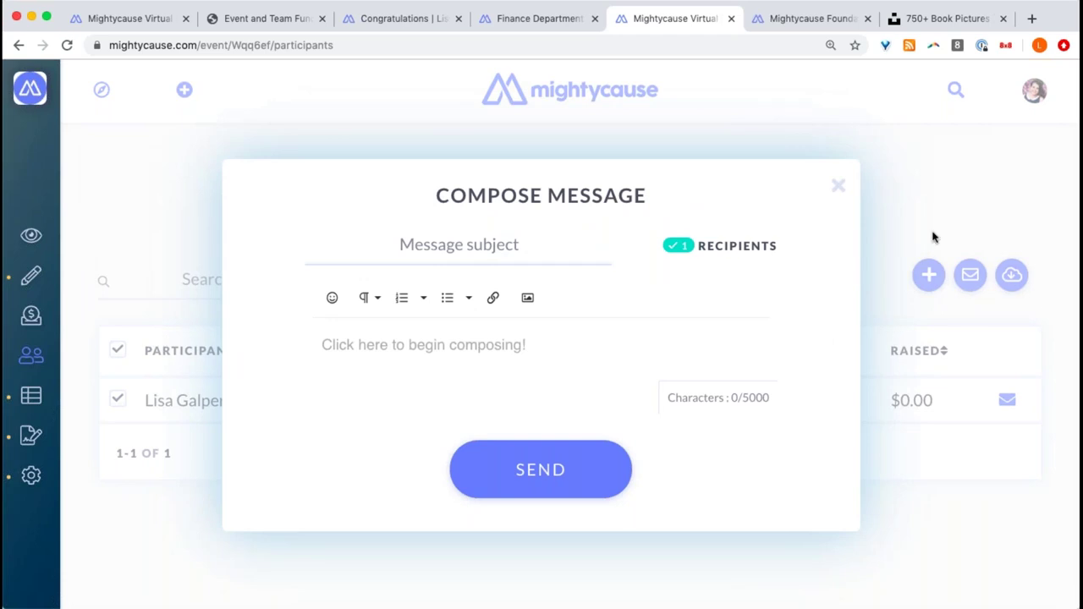
- Enter 'Thank You!' as the message subject, then close the draft without sending
click(440, 246)
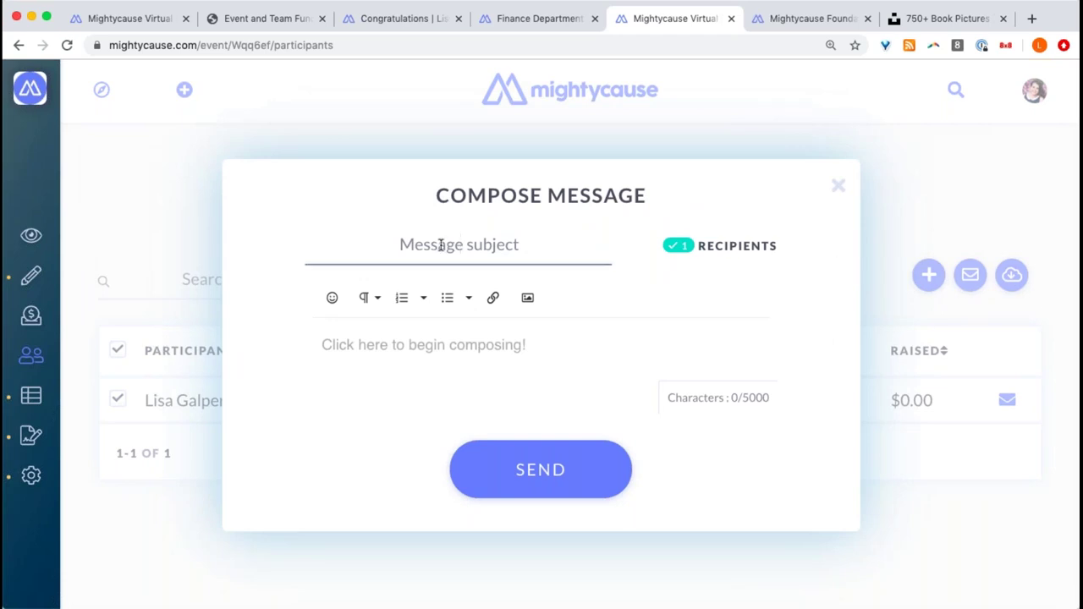
text(Than)
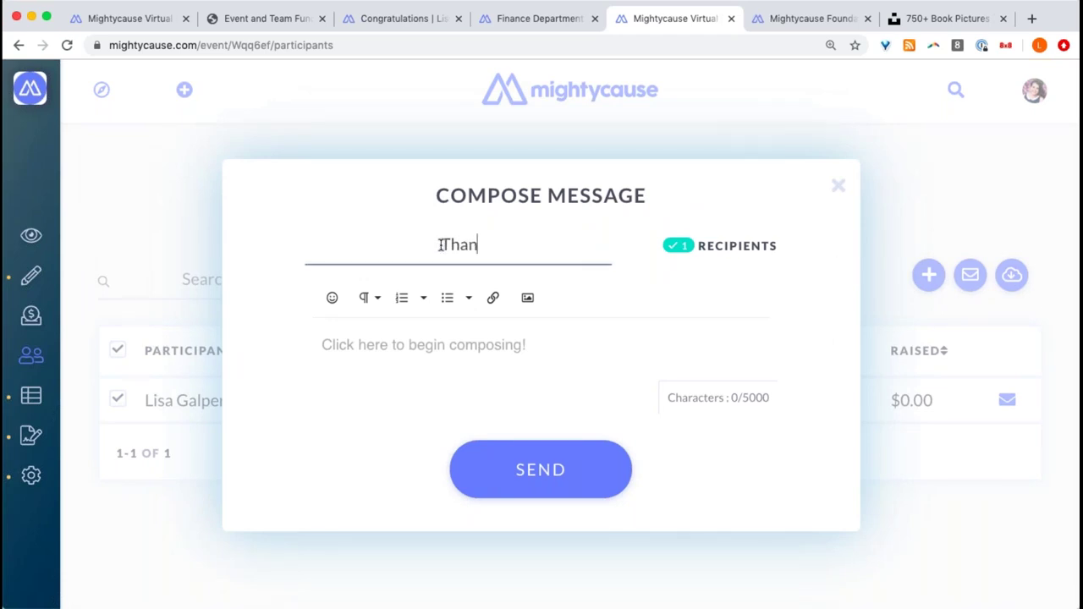
text(k You!)
click(572, 327)
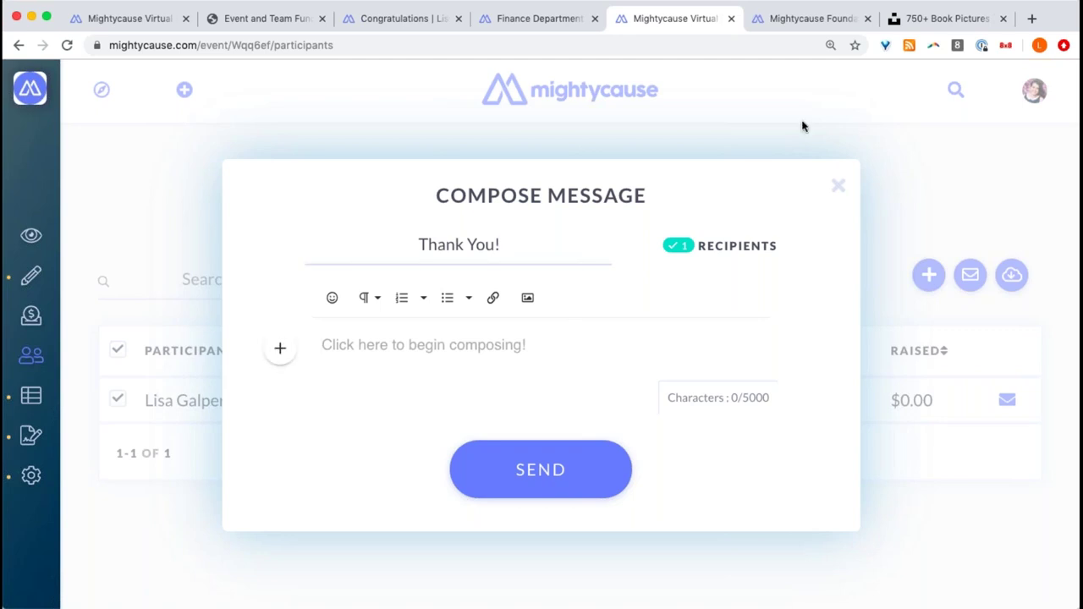
click(837, 186)
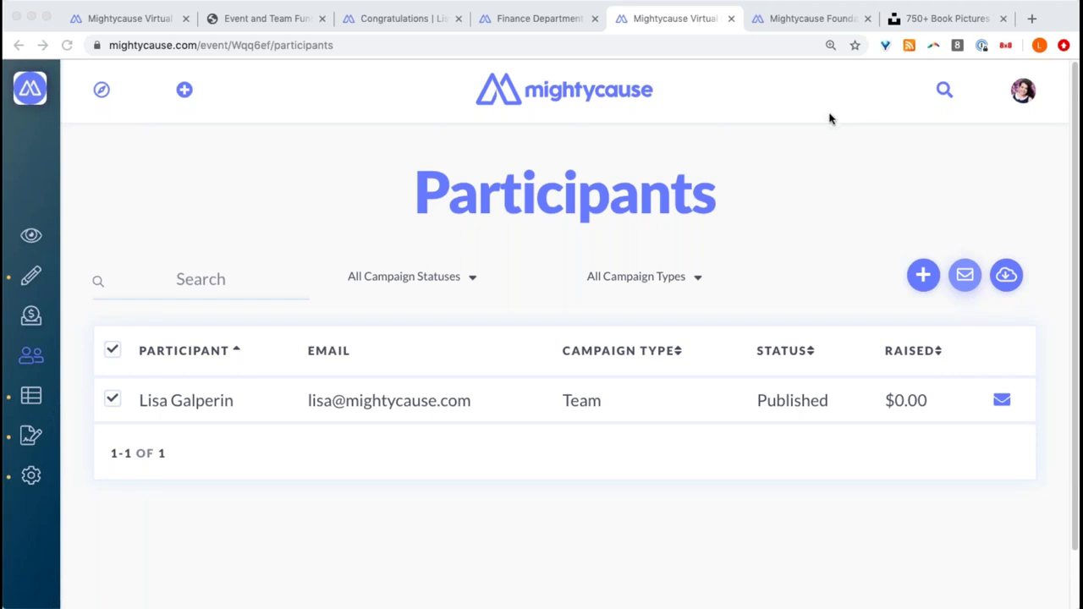
click(995, 238)
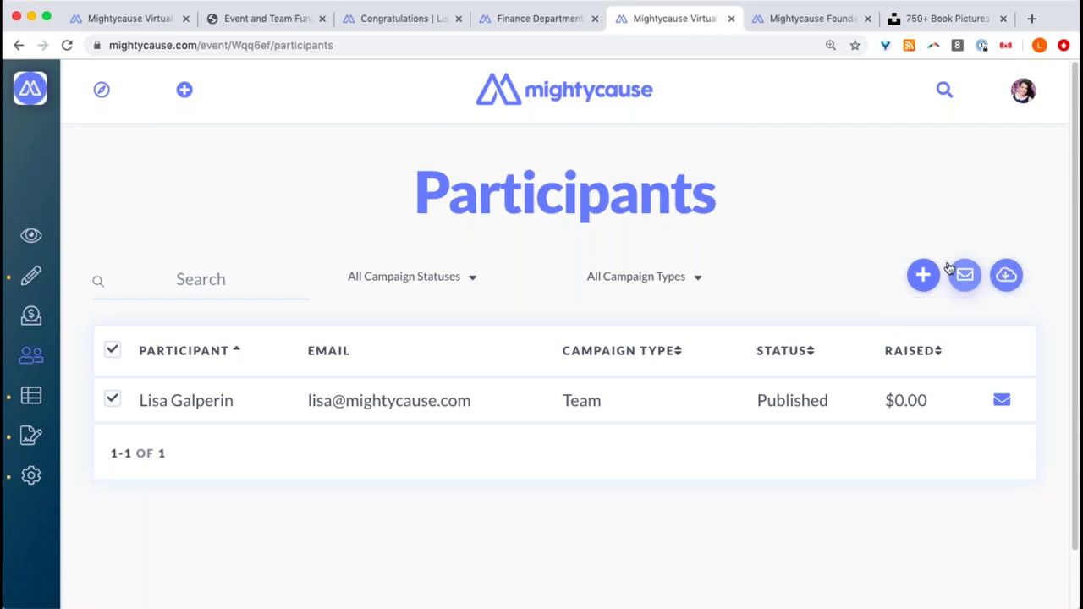
- Send an event invitation to a new member's e-mail address and close the confirmation
click(924, 275)
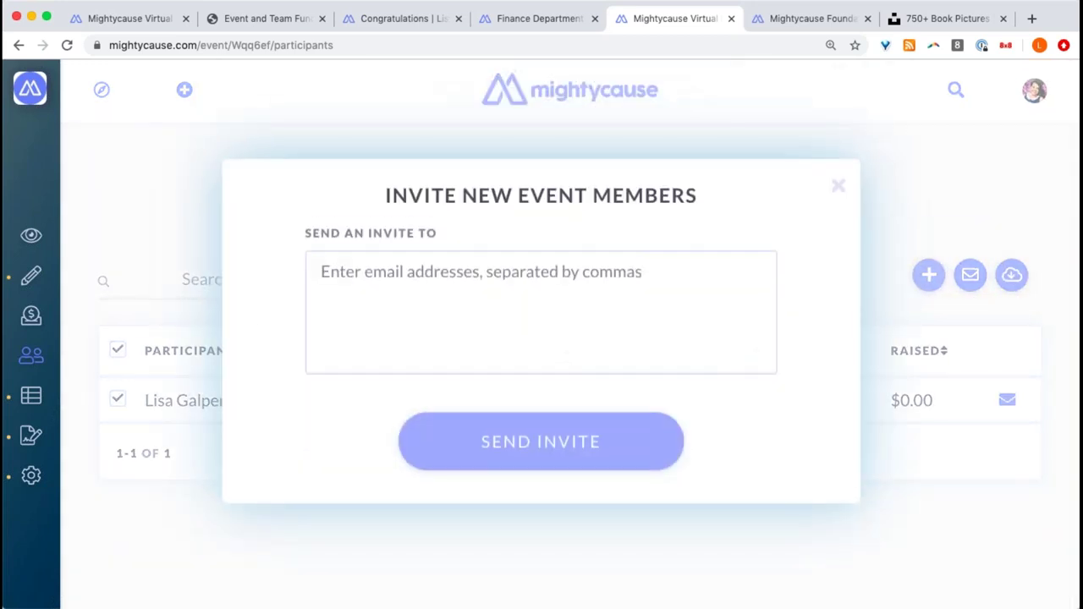
click(519, 284)
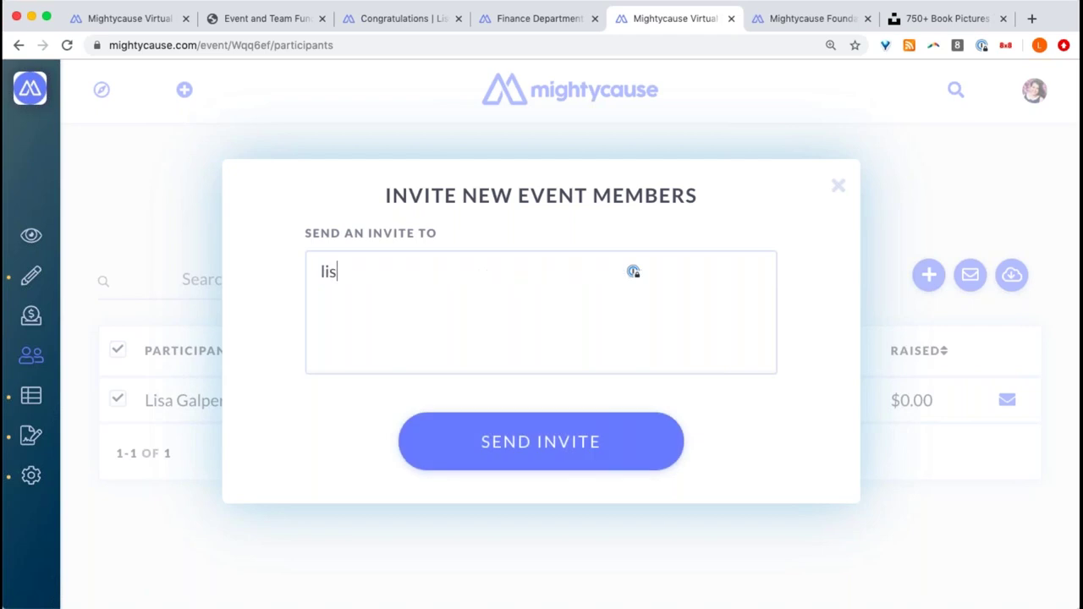
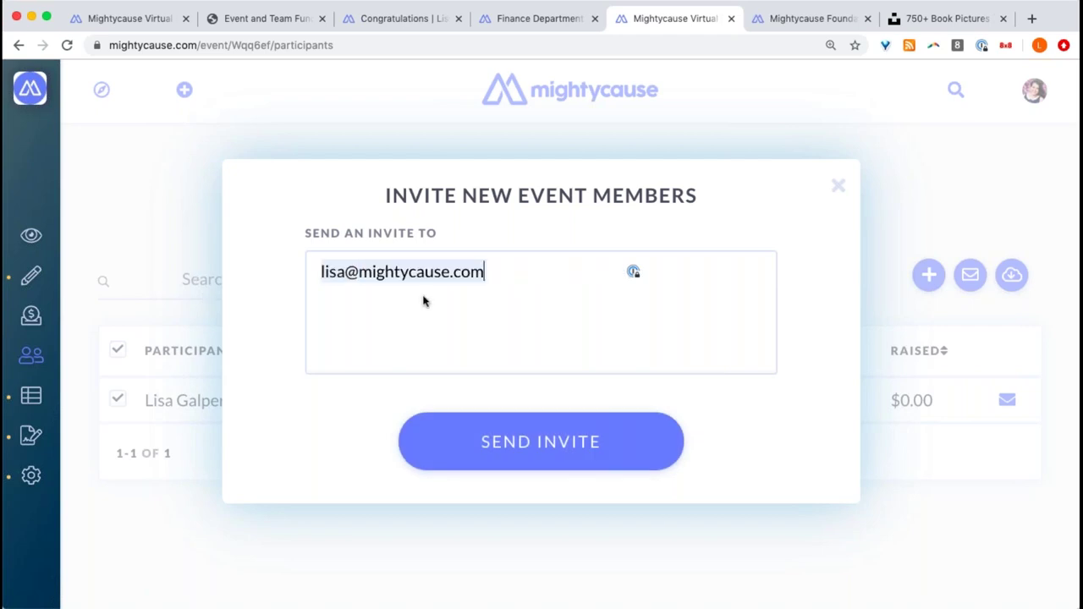
click(563, 443)
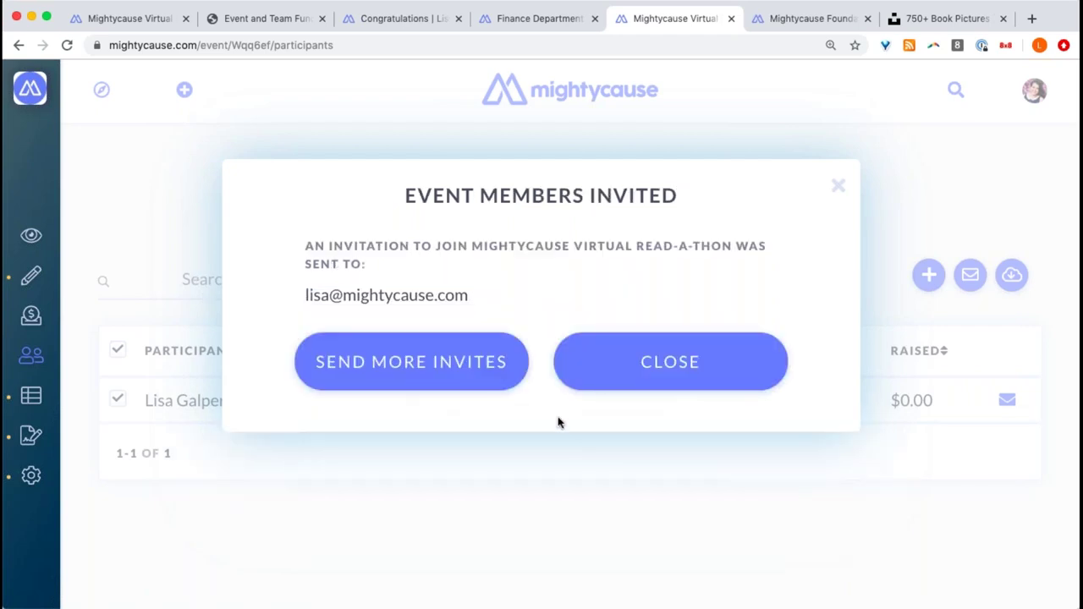
click(659, 363)
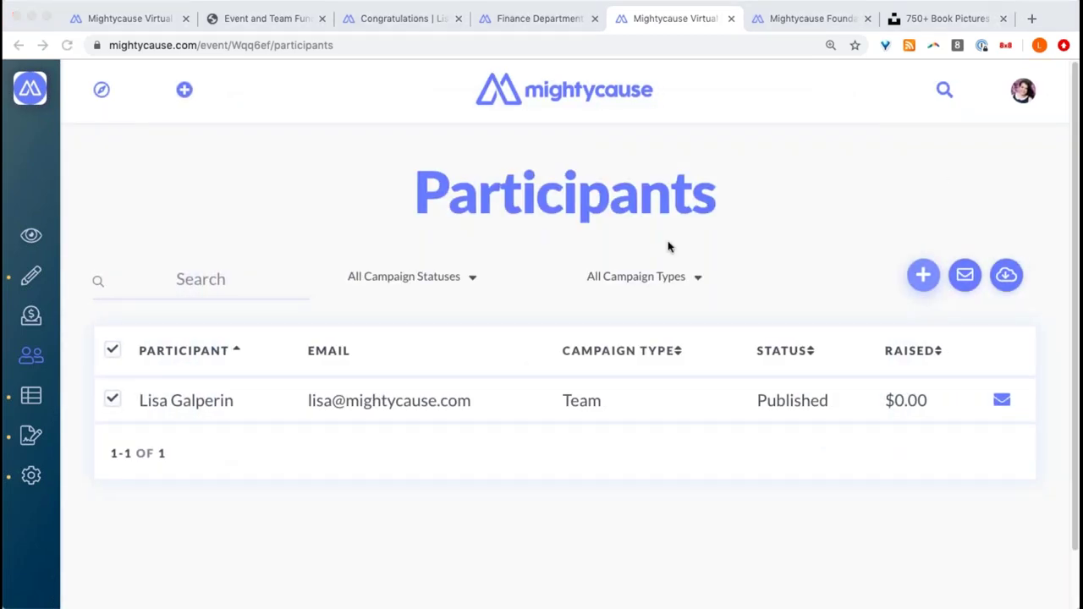
click(793, 27)
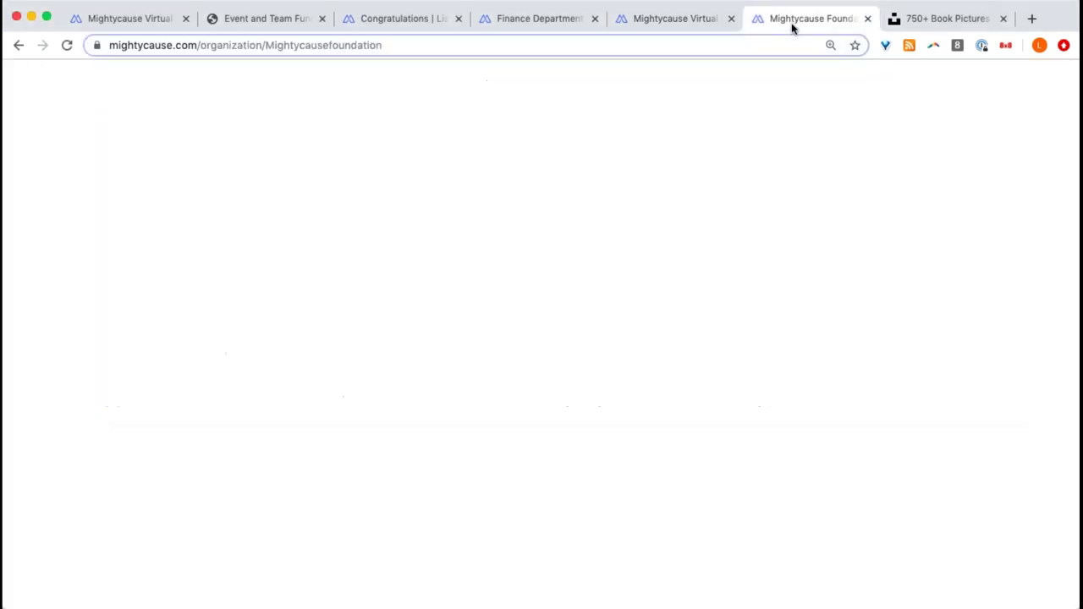
click(625, 19)
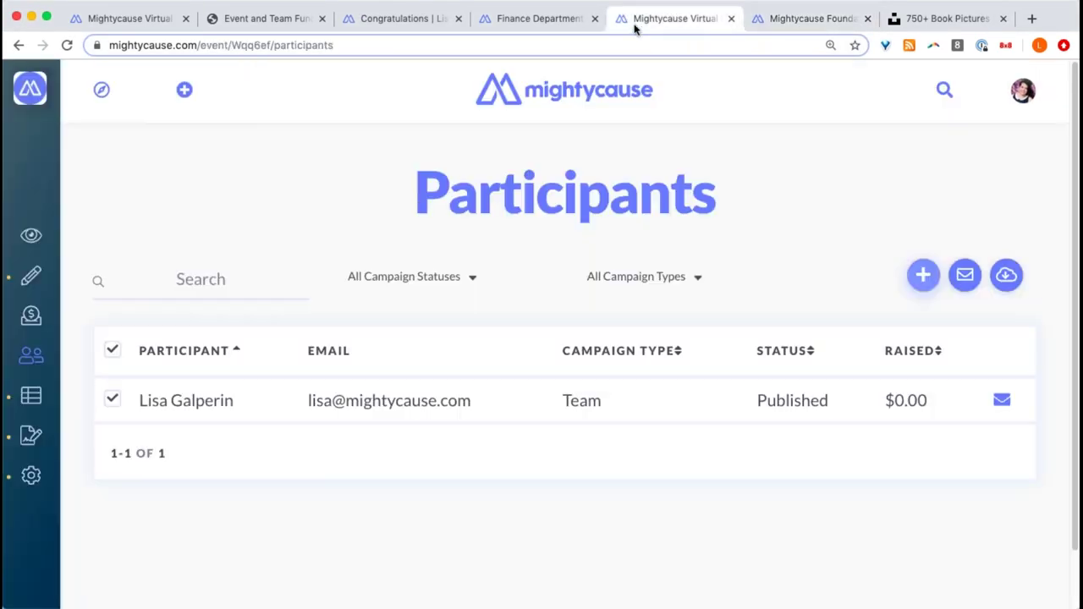
click(561, 19)
mouse_move(34, 347)
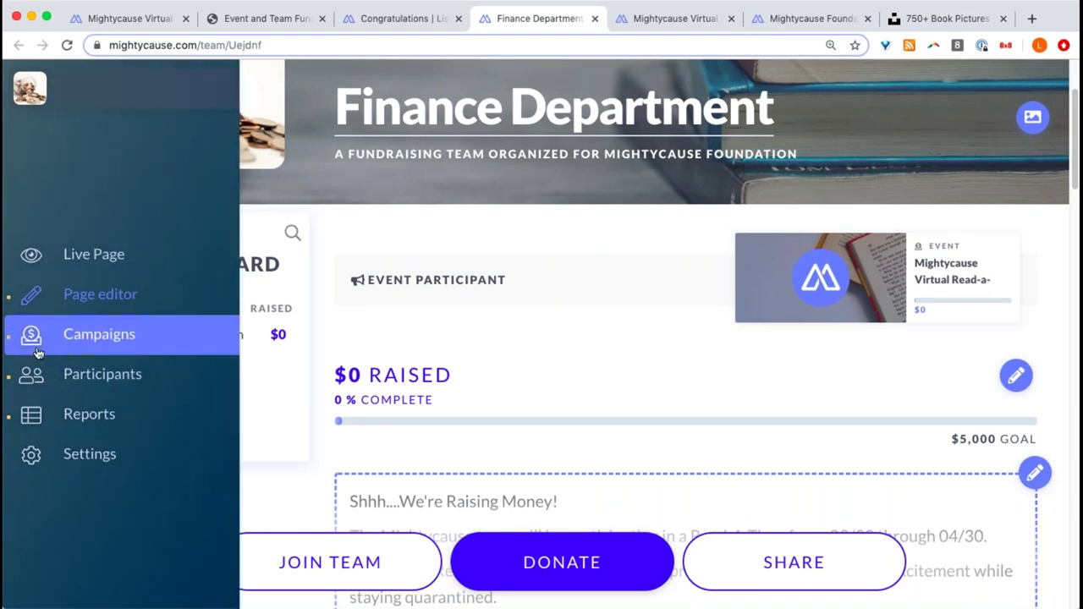
click(37, 353)
click(68, 374)
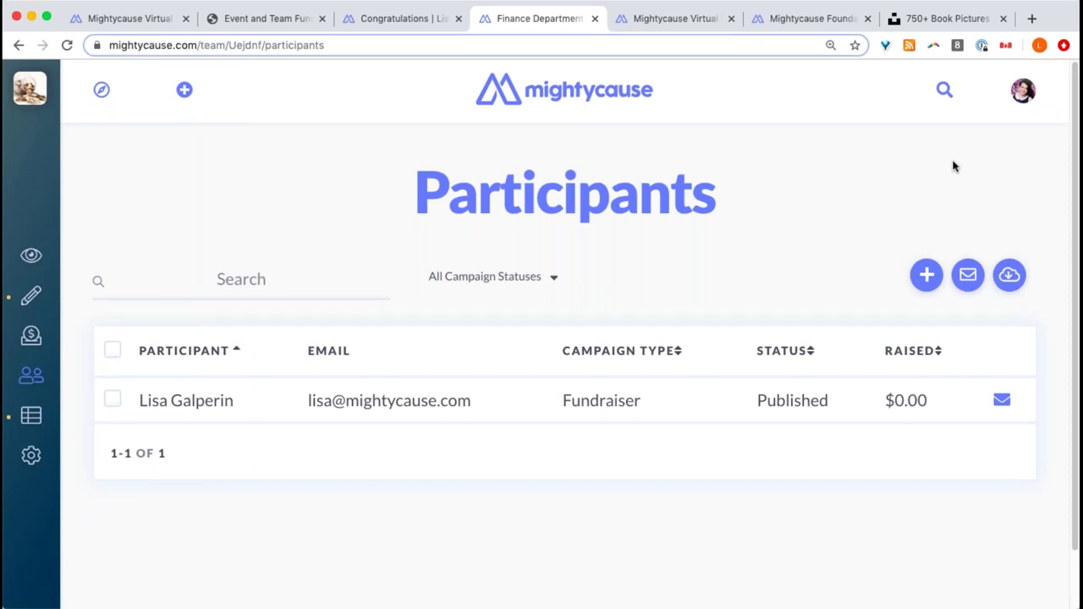
mouse_move(116, 343)
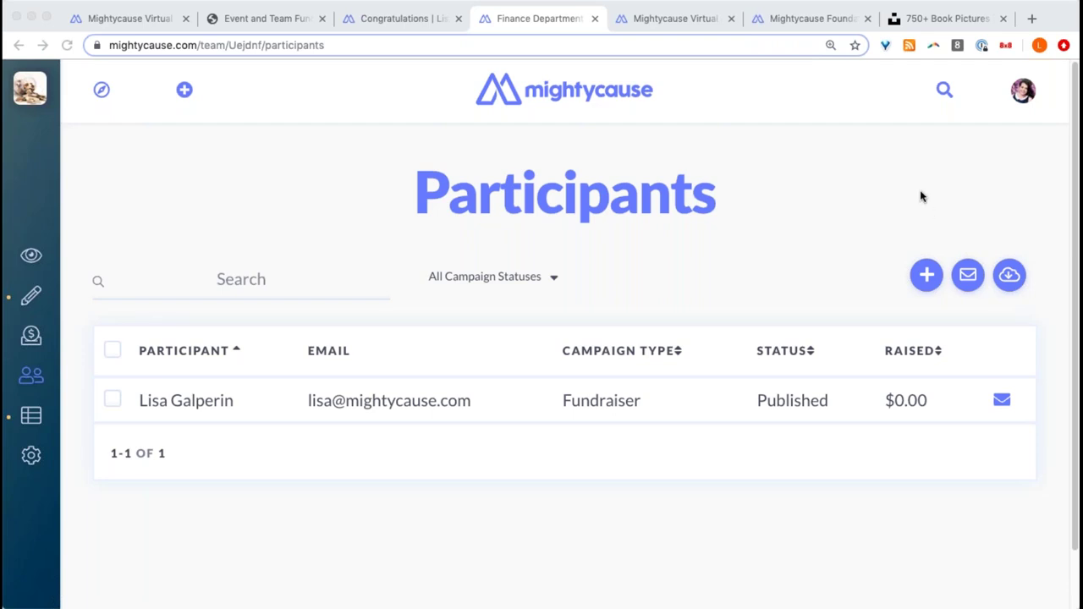
click(678, 21)
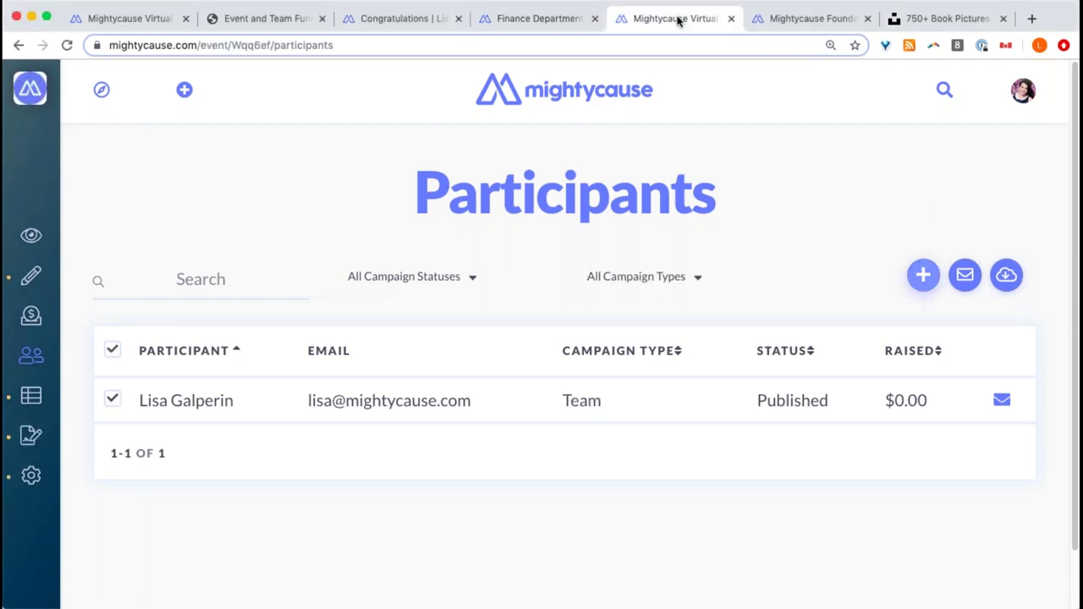
mouse_move(30, 236)
click(118, 235)
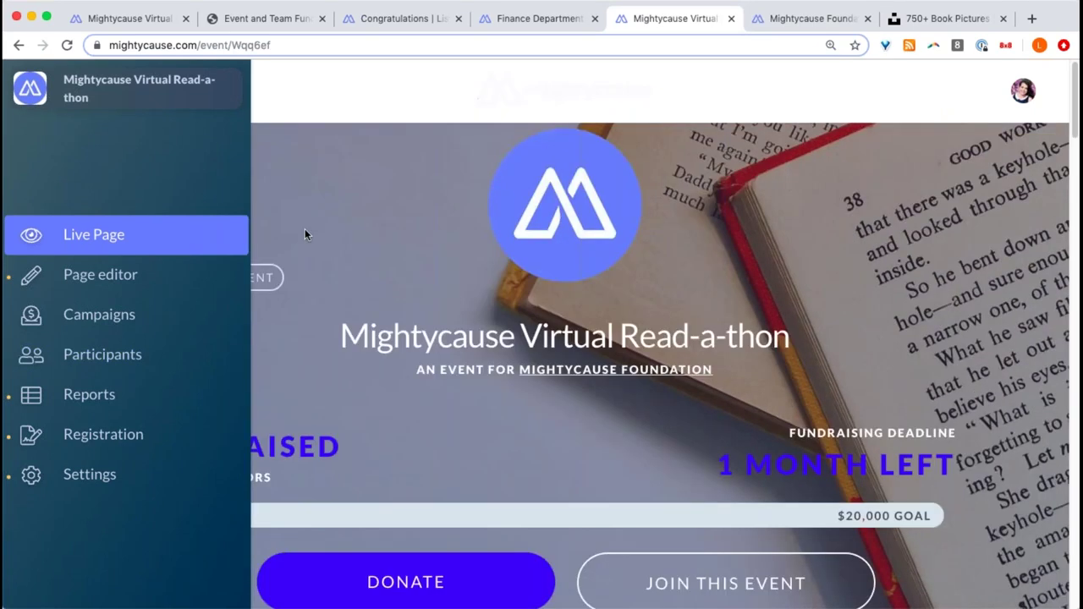
scroll(376, 237, down, 2)
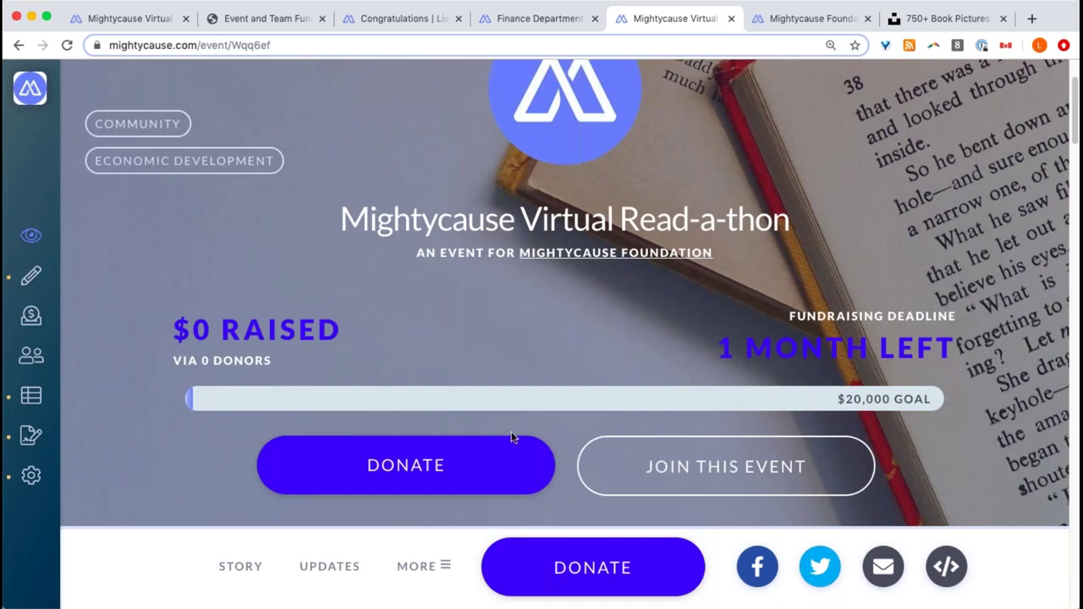
click(675, 476)
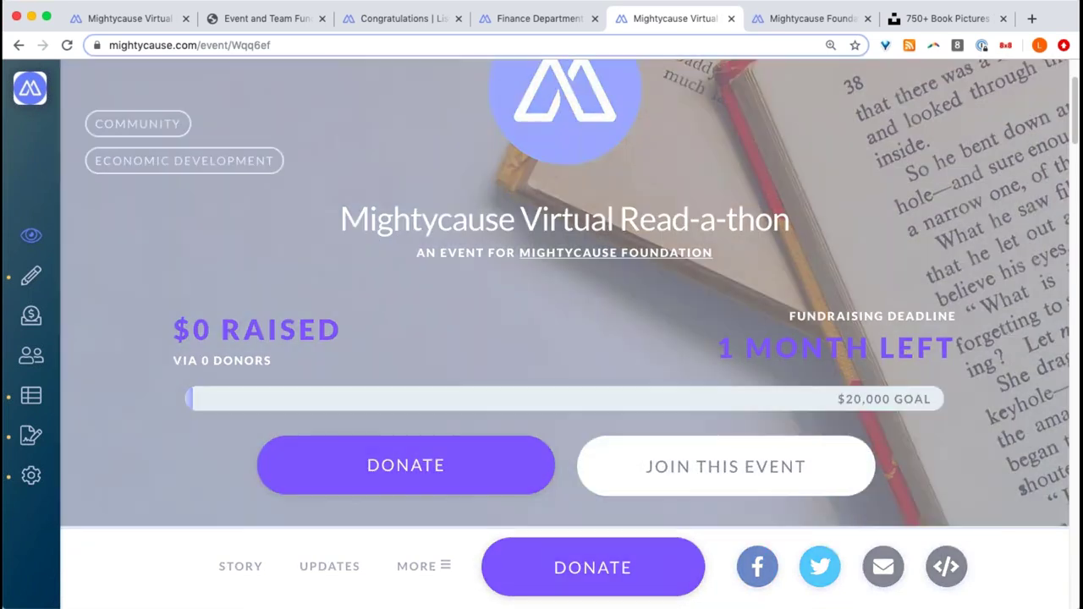
scroll(675, 477, down, 2)
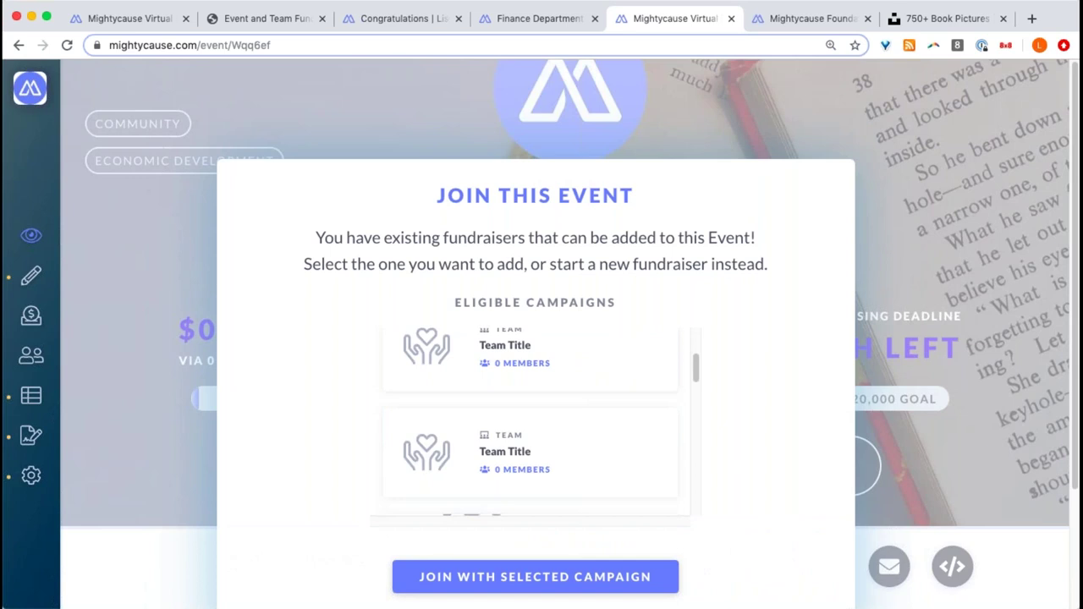
click(662, 115)
scroll(745, 165, up, 1)
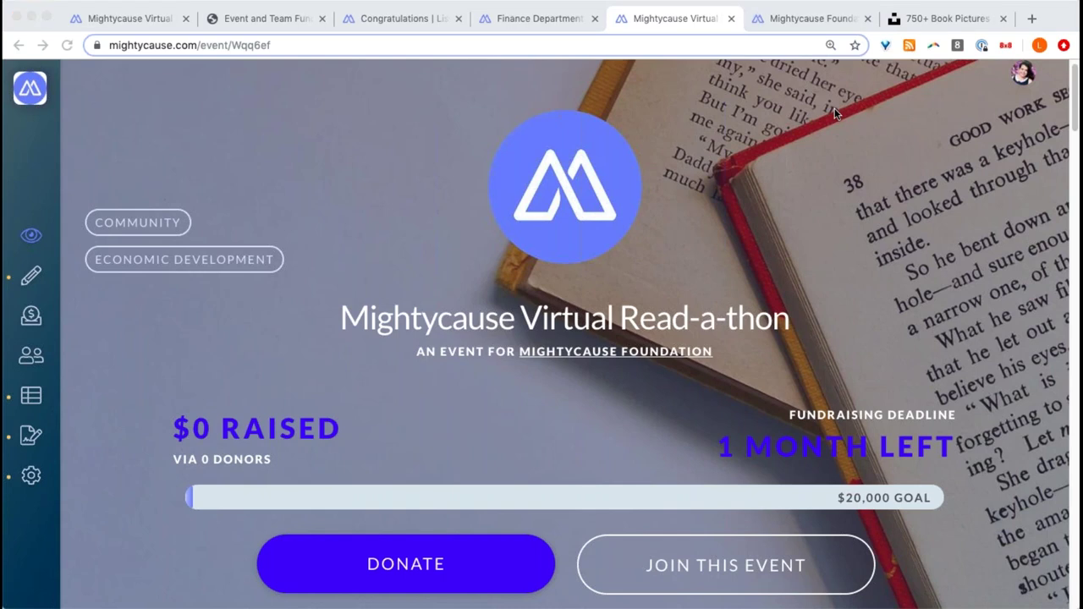
click(47, 435)
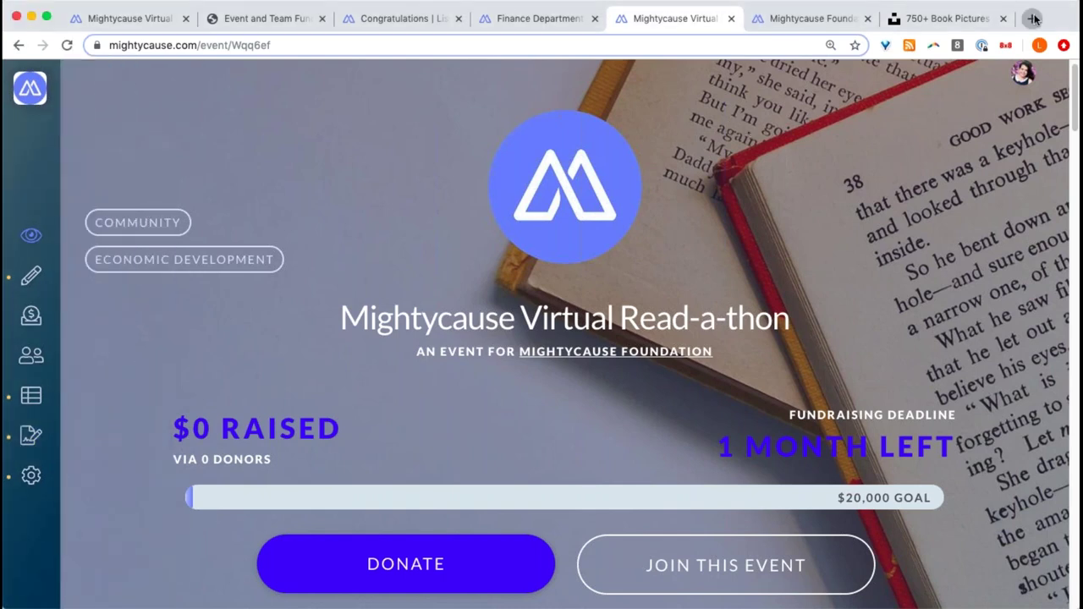
- Load the Eventbrite home page in a new tab, then return to the Read-a-thon event tab
click(1031, 18)
text(ev)
key(Return)
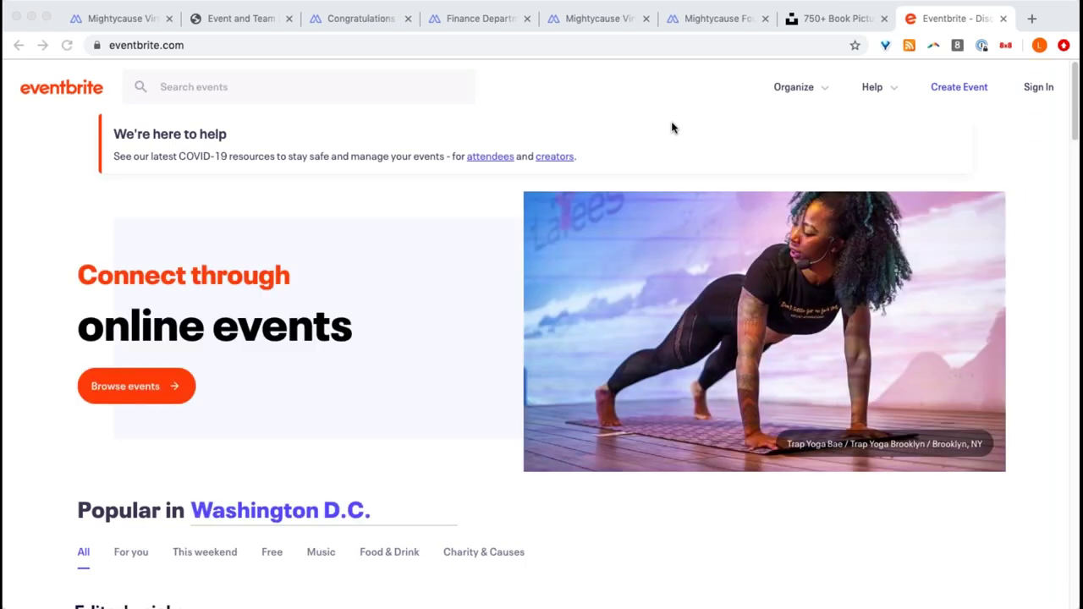
mouse_move(832, 111)
click(691, 19)
click(597, 18)
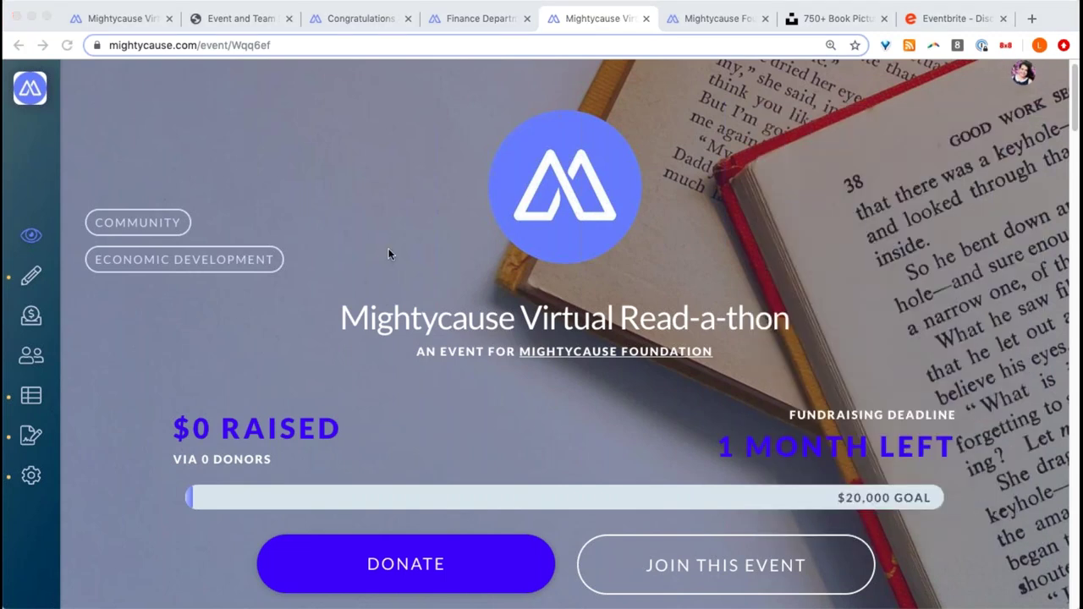
- Review the Registration page's Eventbrite integration, return to the Live Page, then switch to Eventbrite
click(23, 439)
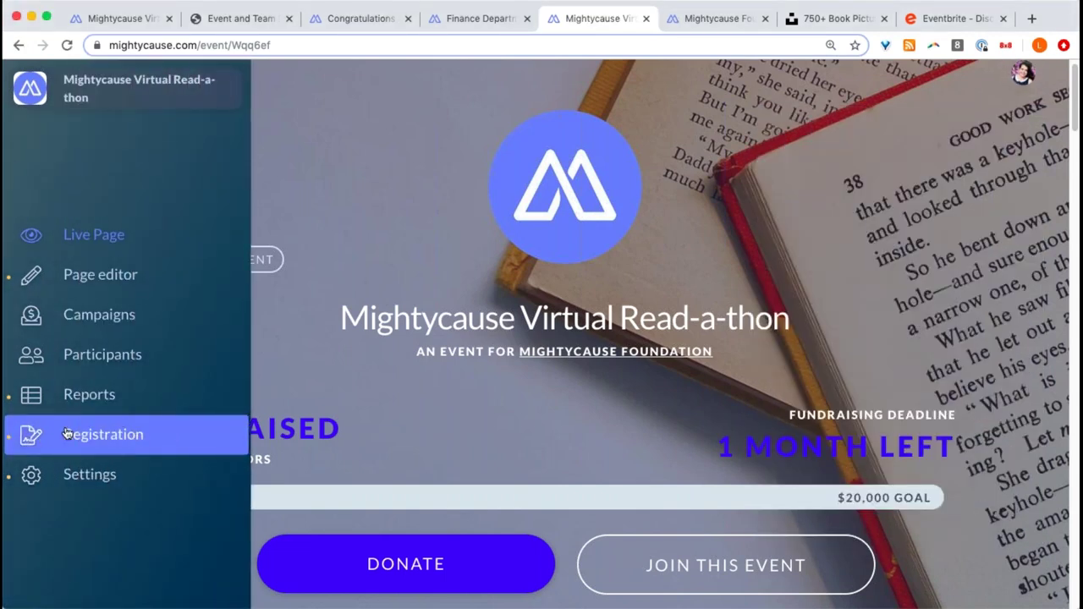
click(106, 441)
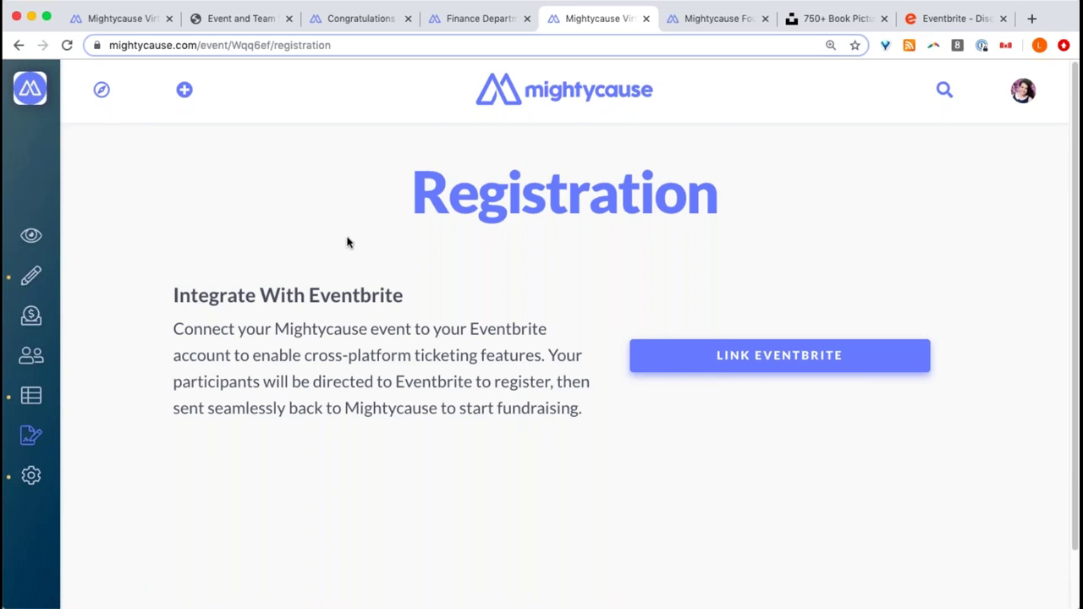
click(24, 236)
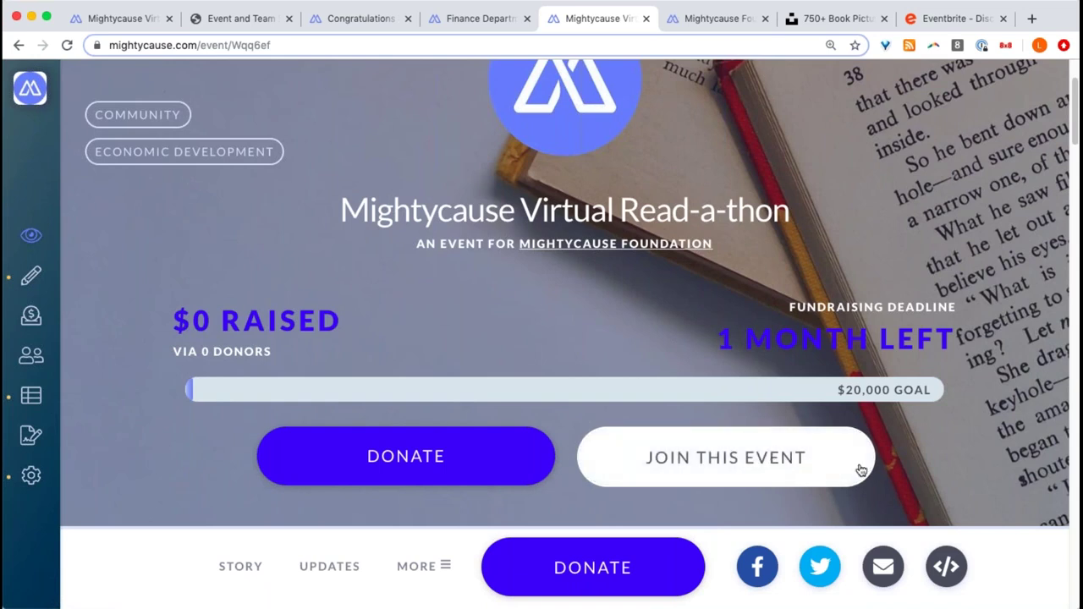
scroll(934, 446, down, 1)
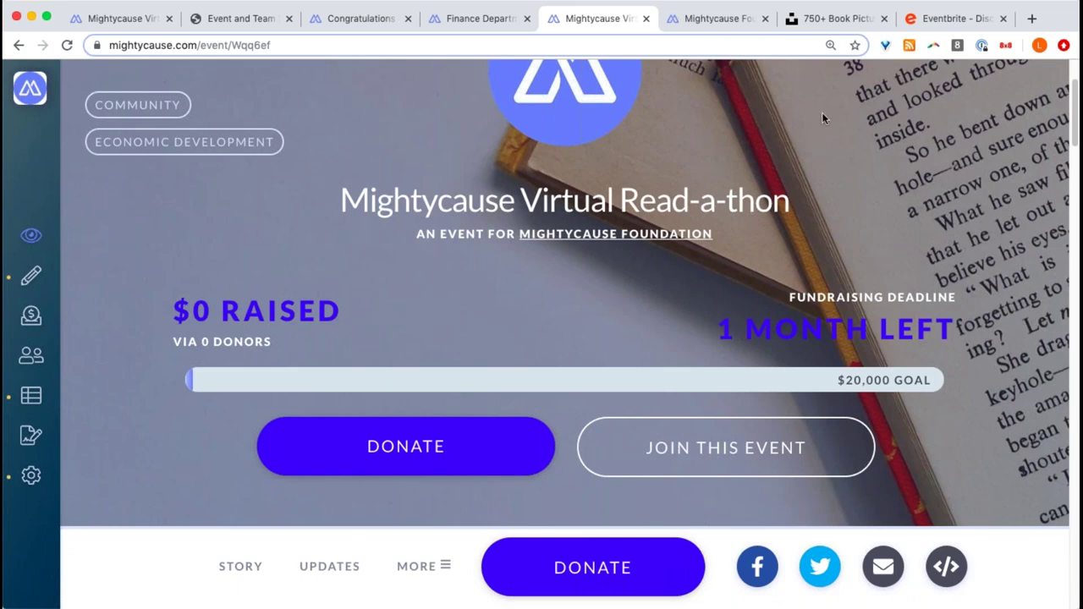
click(933, 21)
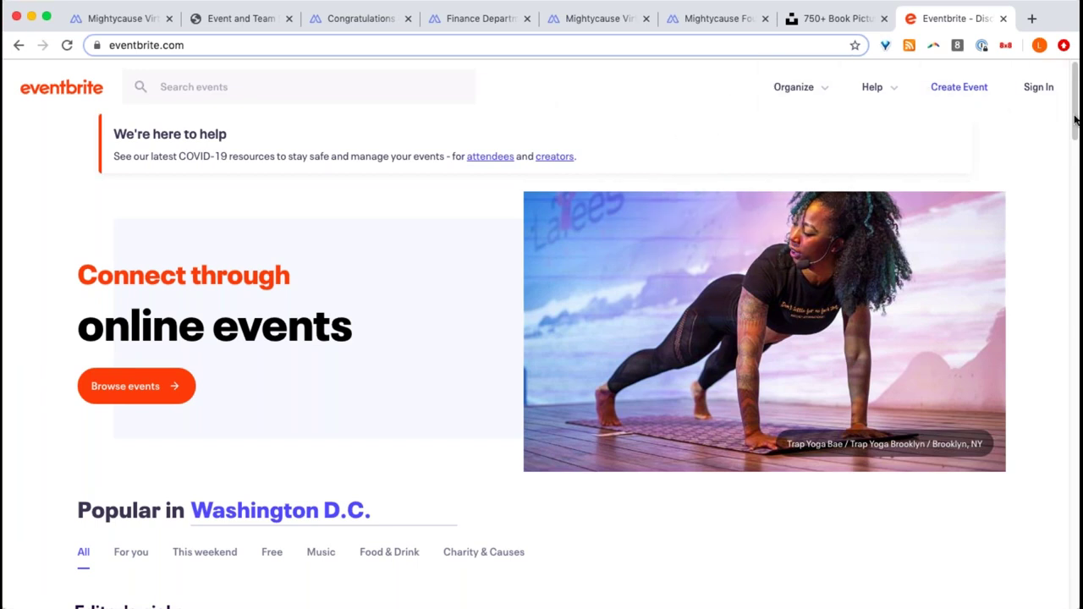
- Switch back to the Mightycause Virtual Read-a-thon event tab
click(611, 26)
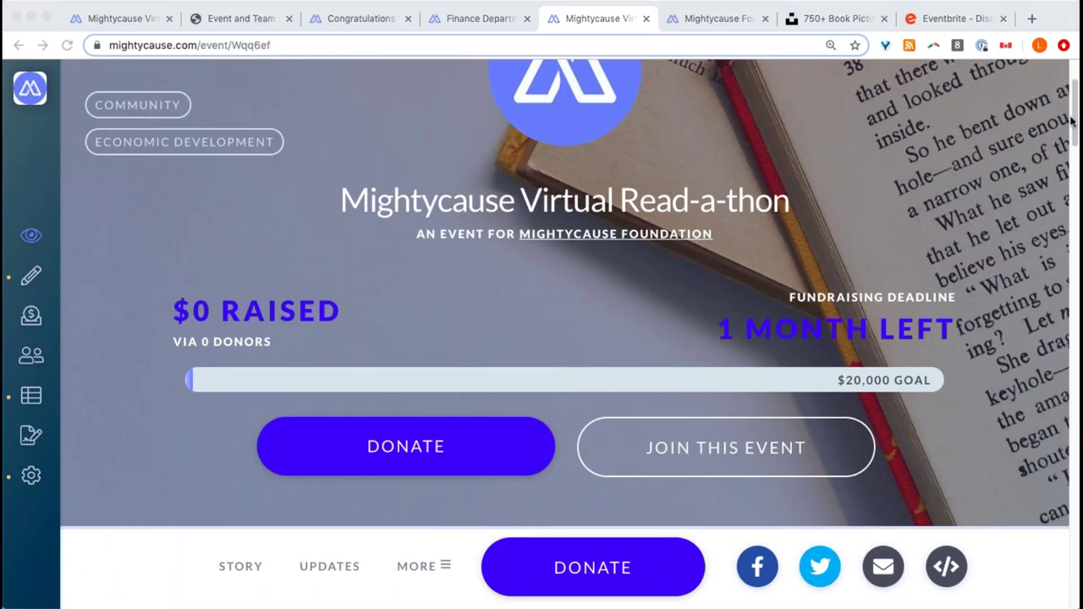
- Look over the foundation's Organization Profile tab, then return to the Read-a-thon tab
click(606, 280)
click(730, 23)
scroll(649, 153, down, 2)
scroll(649, 153, up, 2)
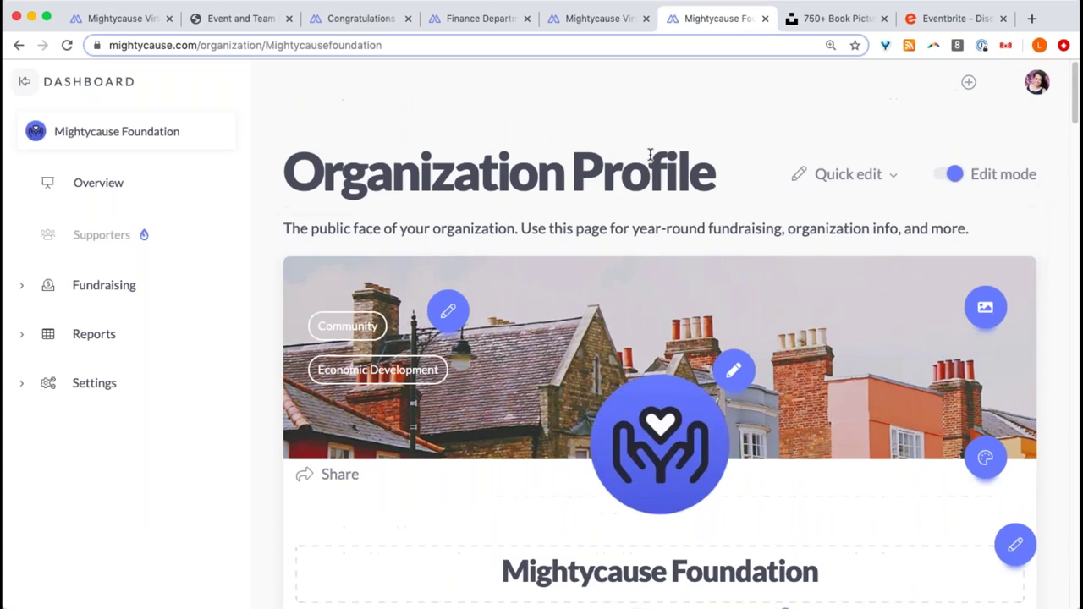
click(598, 18)
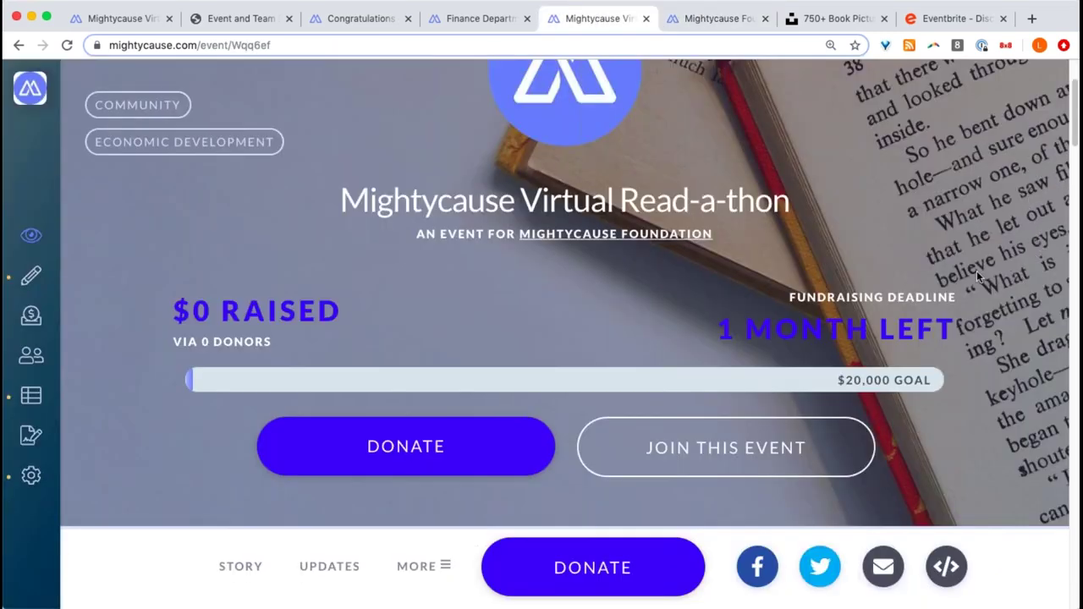
- Open the event's Donate form, then go back to the refreshed event page showing 1 fundraiser
scroll(678, 296, up, 3)
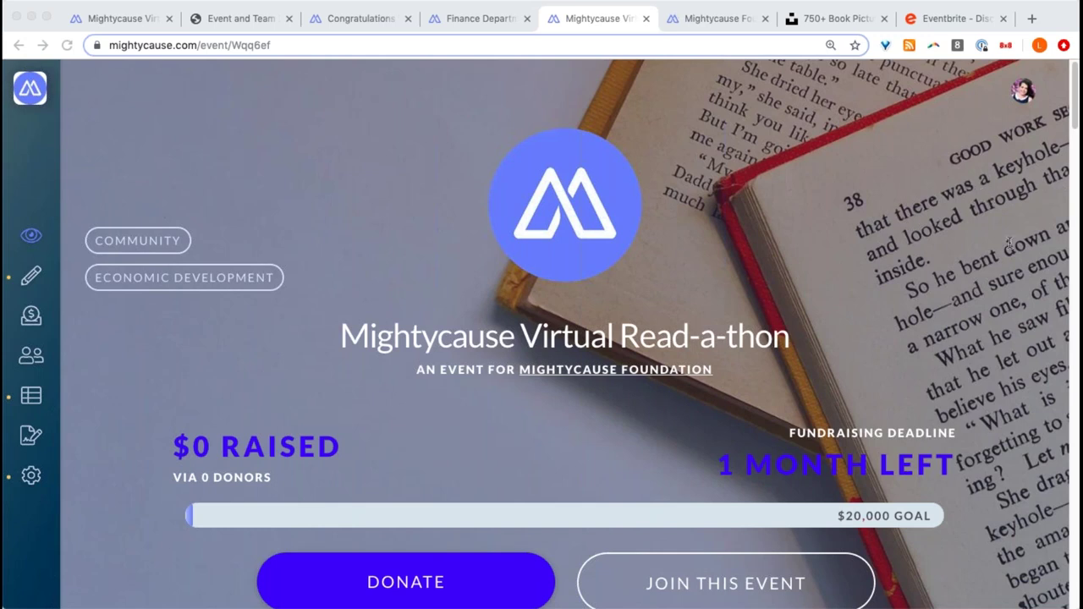
scroll(604, 311, down, 3)
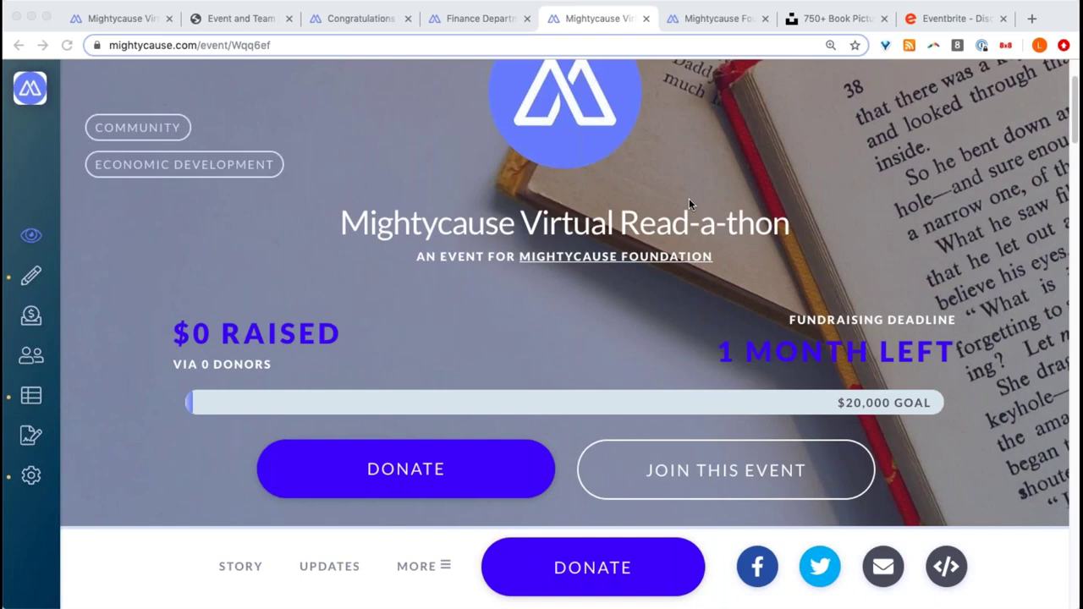
scroll(689, 203, up, 2)
scroll(689, 198, down, 2)
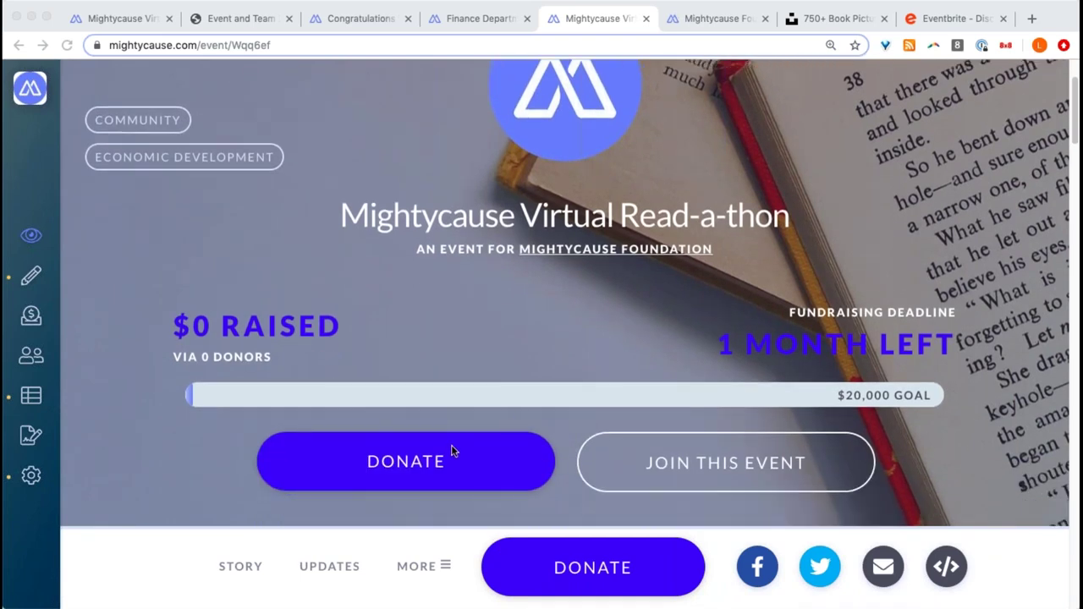
click(517, 307)
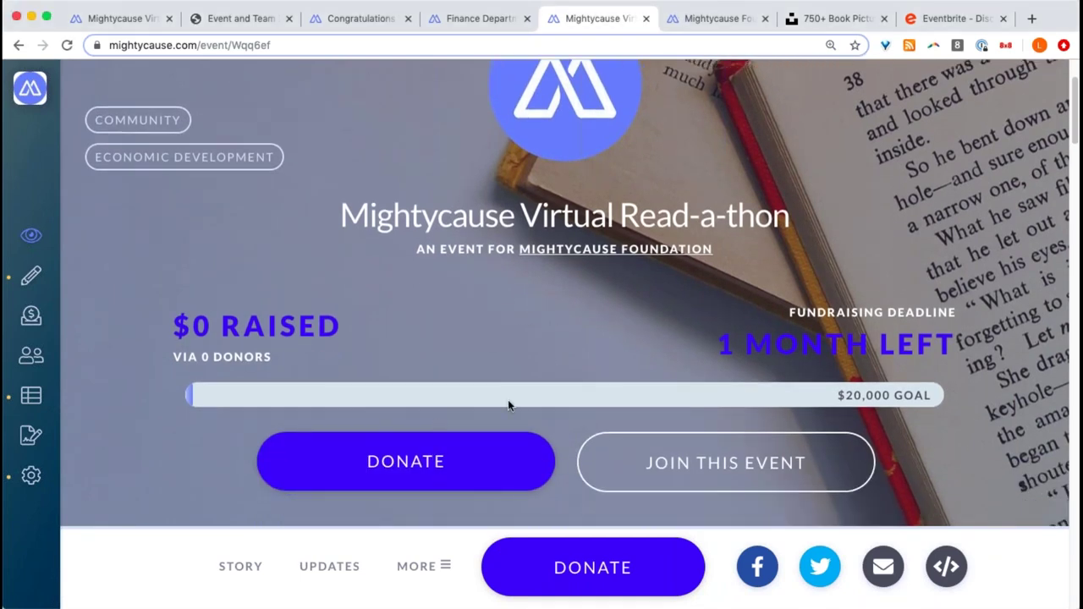
click(455, 457)
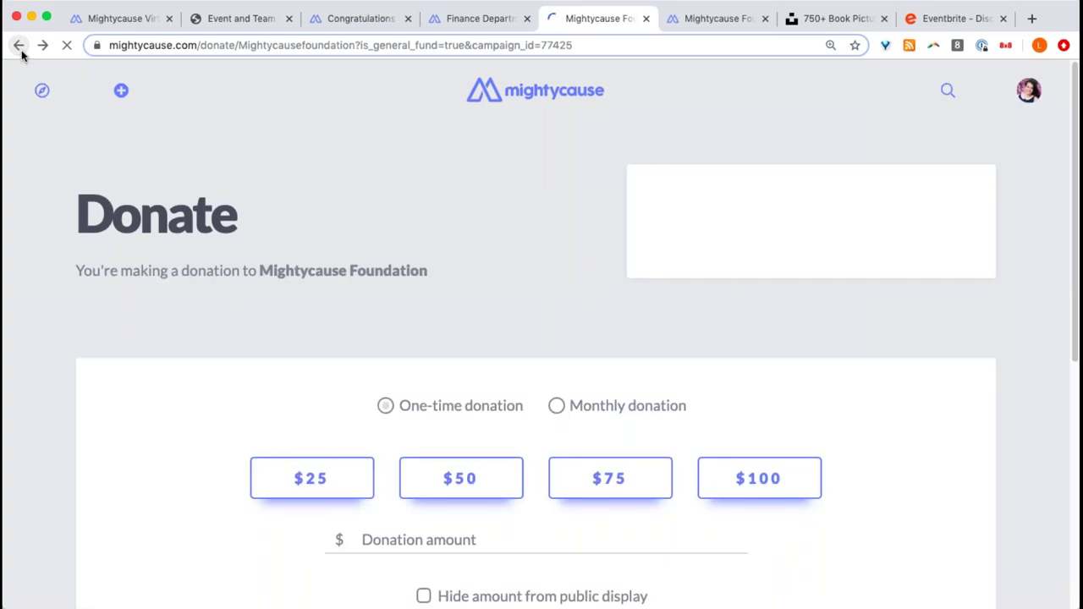
click(20, 49)
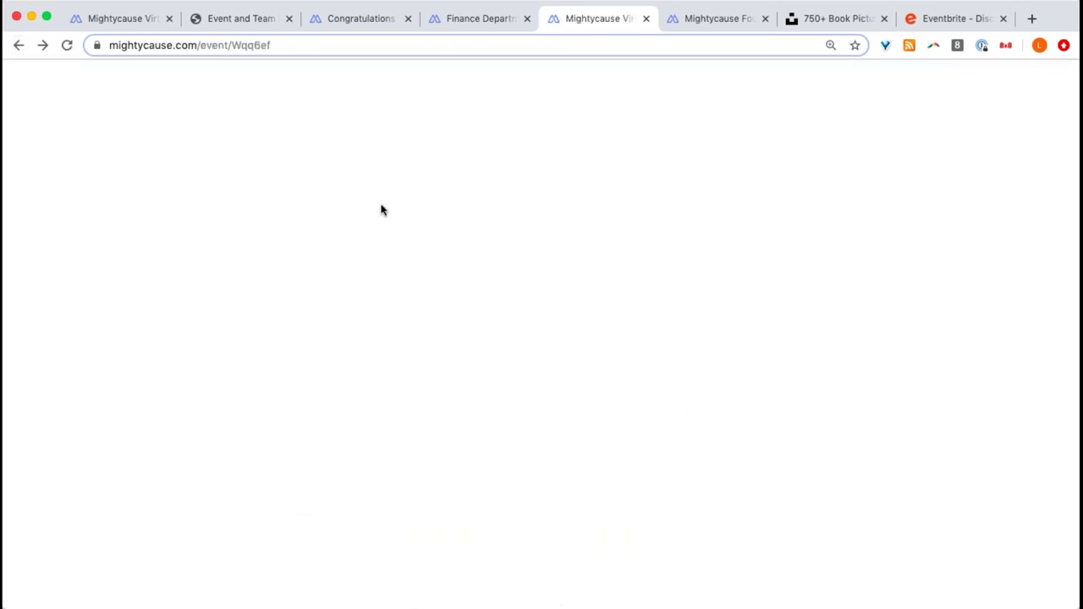
scroll(389, 212, down, 5)
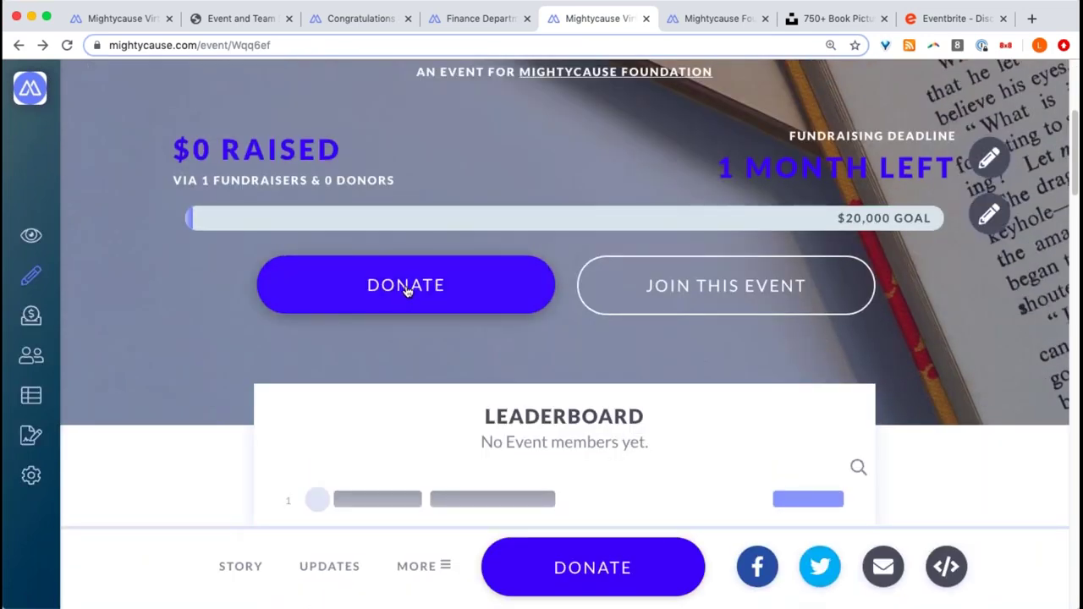
- Choose 'Donate to the event General Fund' in the Donate modal and continue
click(403, 293)
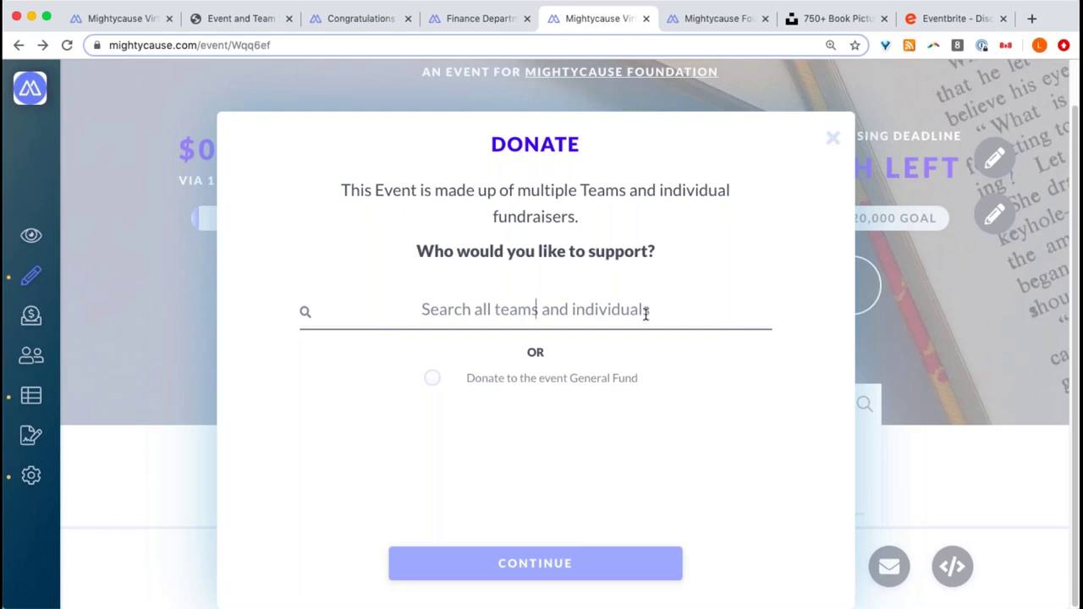
click(433, 379)
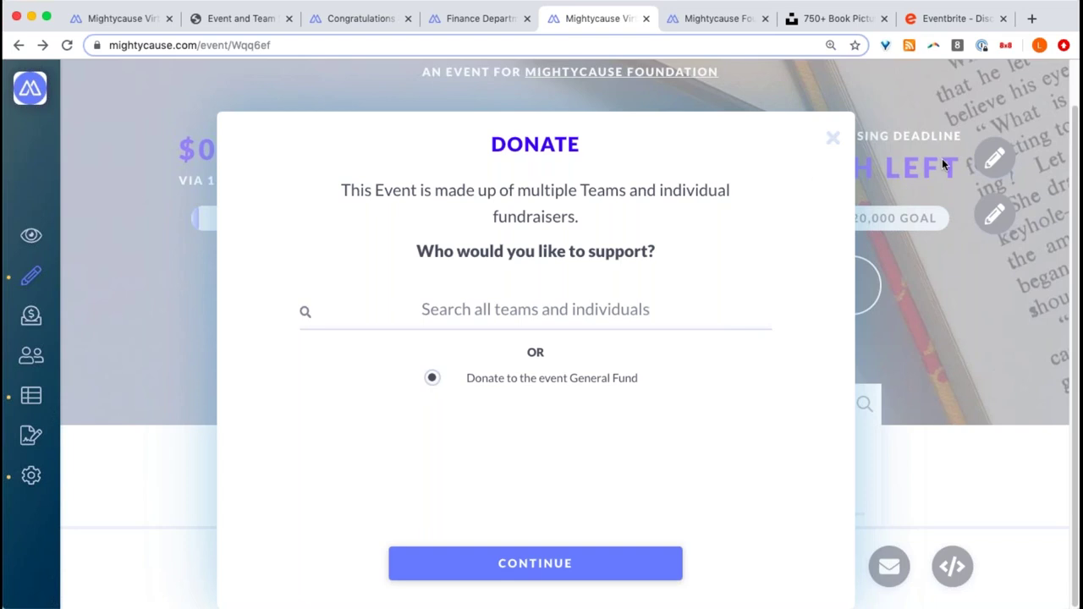
click(551, 564)
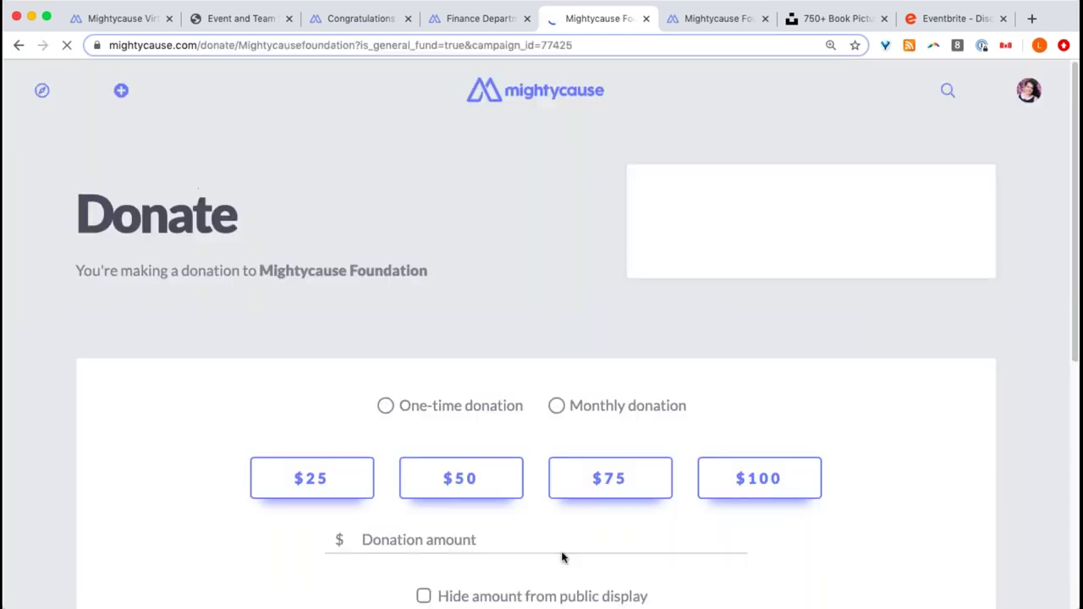
- Check the donation amount field and keep General Fund as the designation
scroll(583, 299, down, 3)
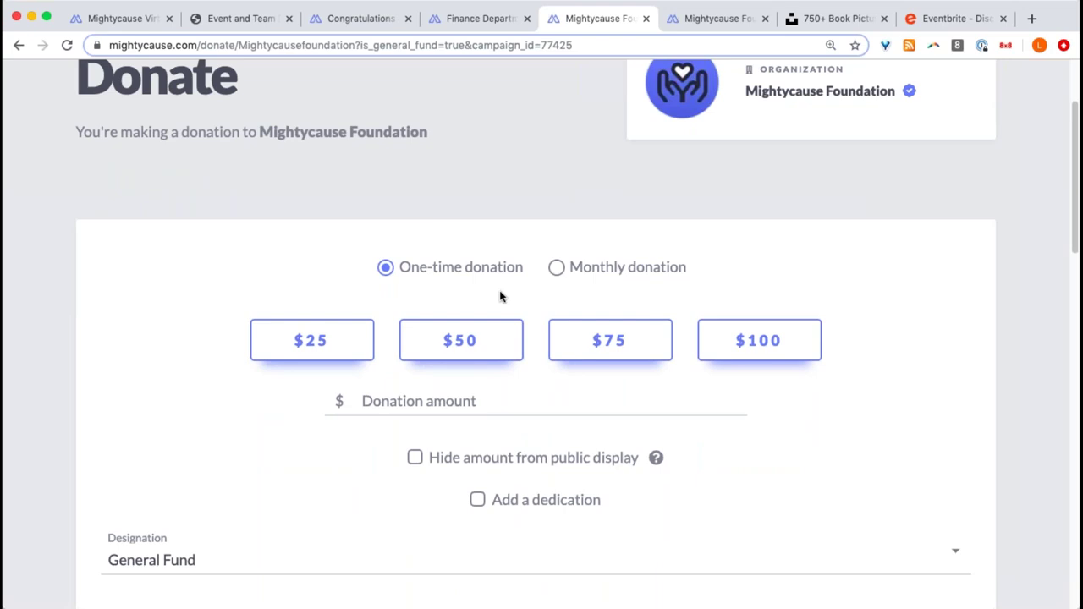
click(486, 420)
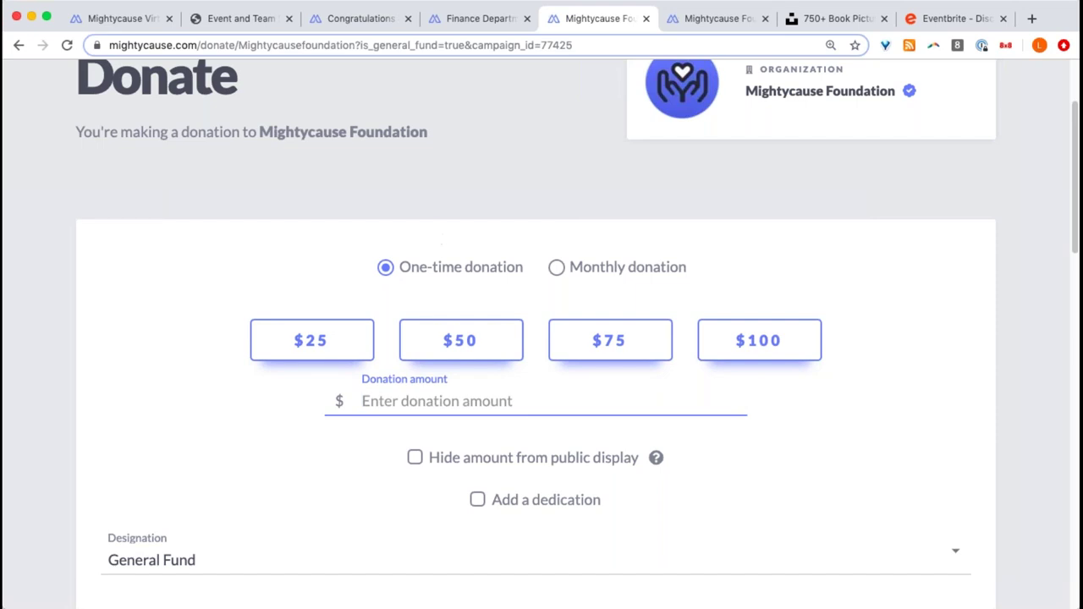
scroll(551, 305, down, 2)
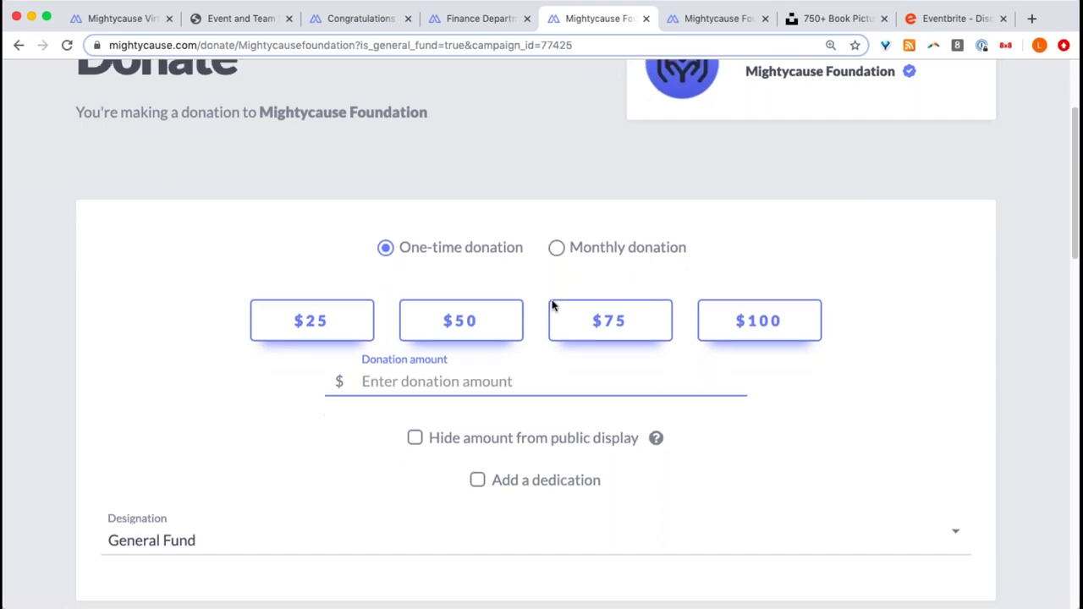
scroll(537, 306, down, 2)
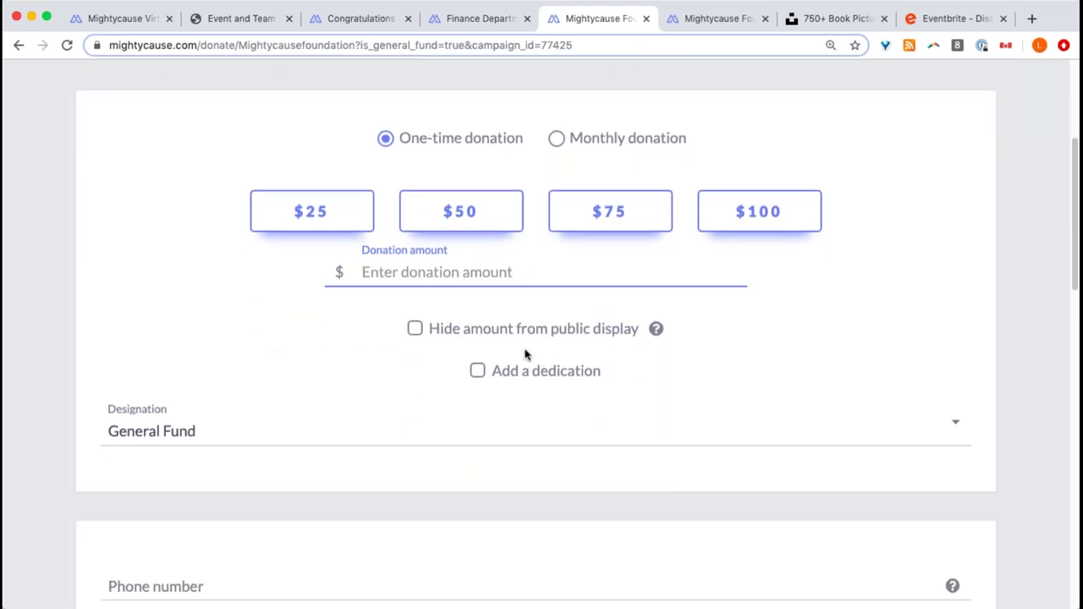
click(266, 438)
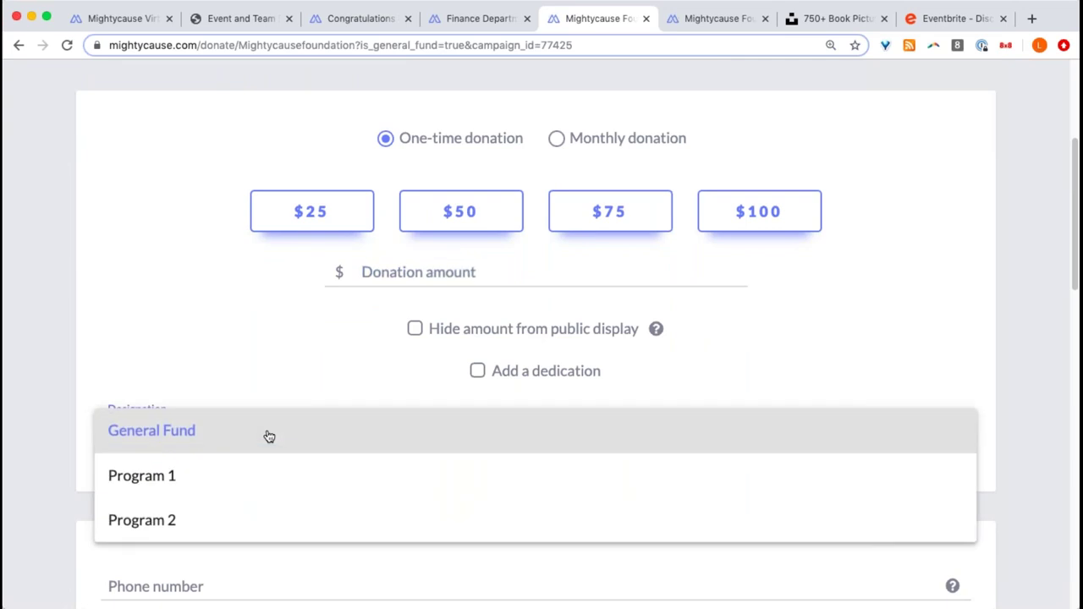
click(228, 368)
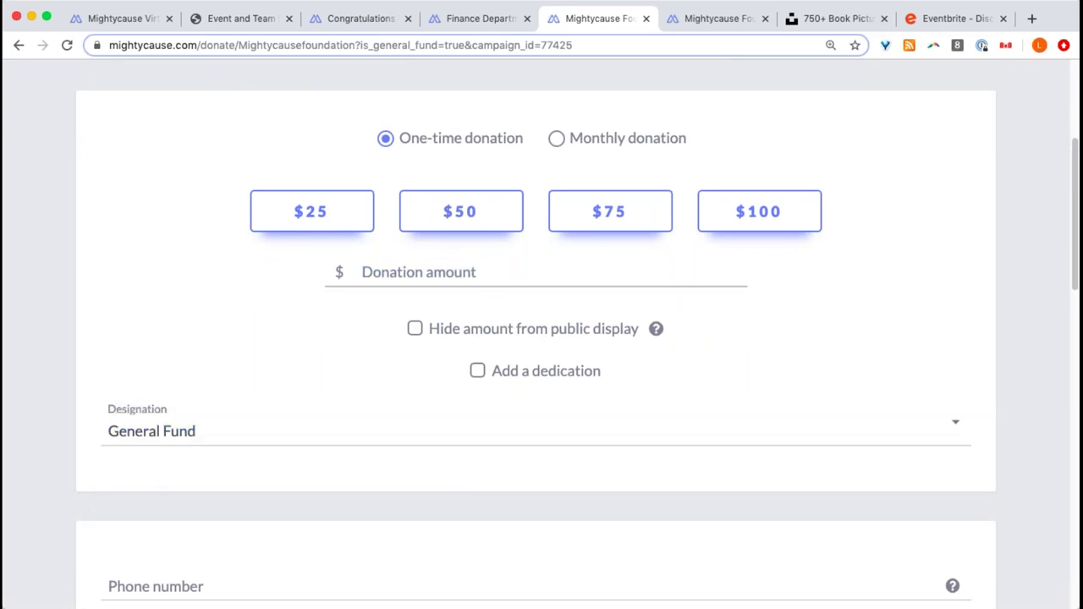
- Tick the cover-fees option, then go back to the Read-a-thon event page
scroll(531, 294, down, 2)
scroll(532, 294, down, 4)
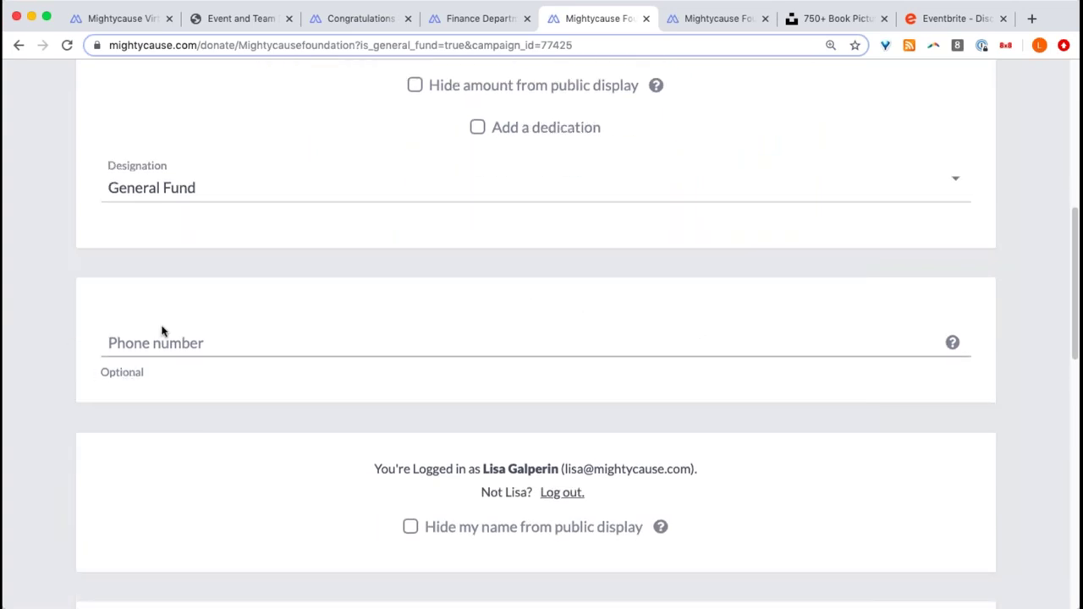
scroll(164, 332, down, 2)
scroll(164, 332, down, 6)
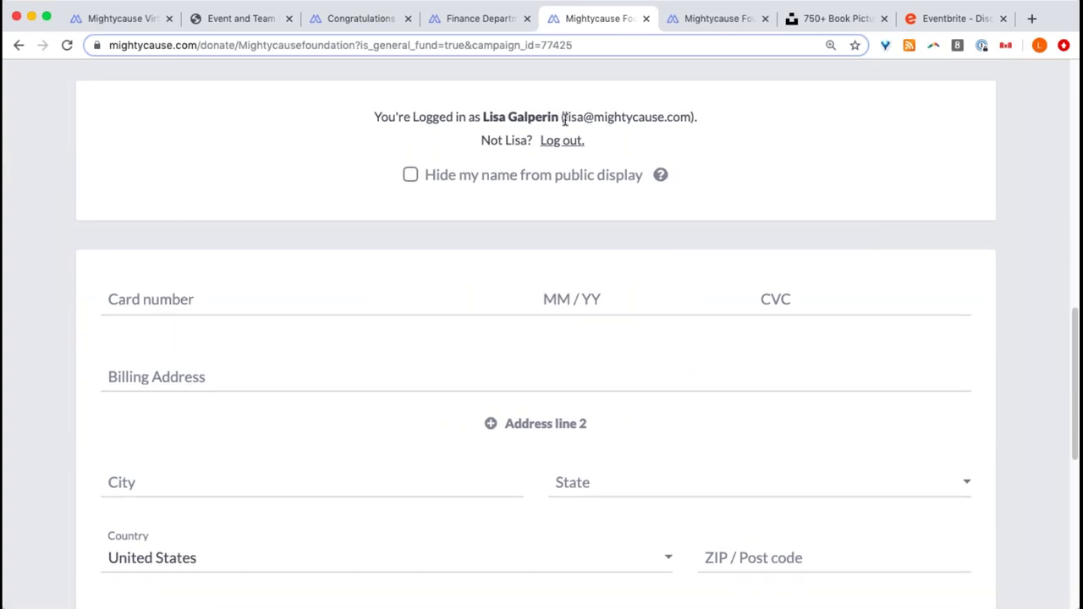
scroll(332, 333, down, 1)
scroll(332, 334, down, 3)
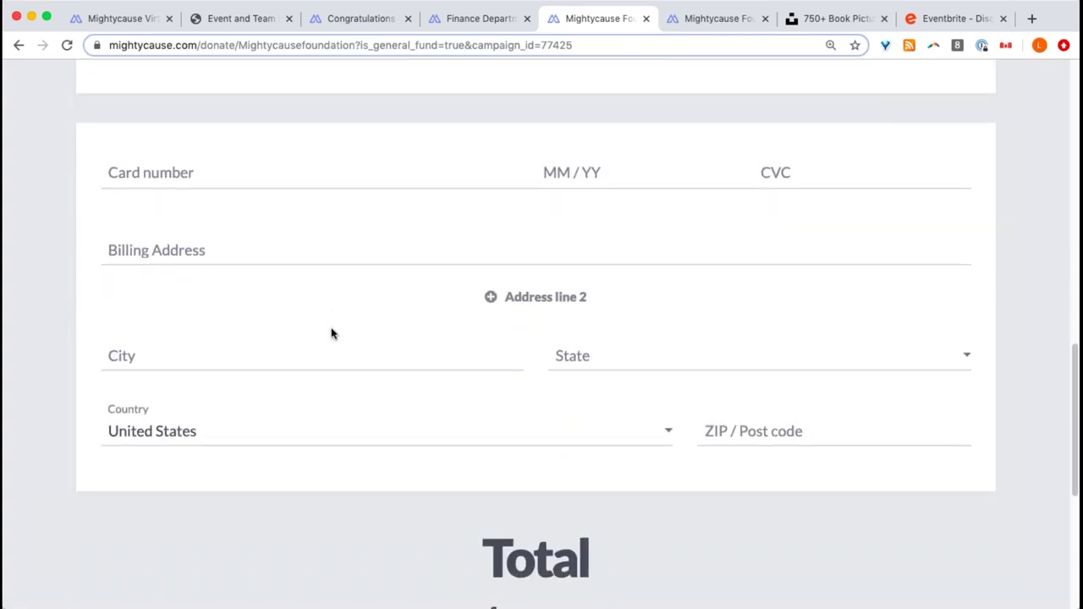
scroll(331, 334, down, 6)
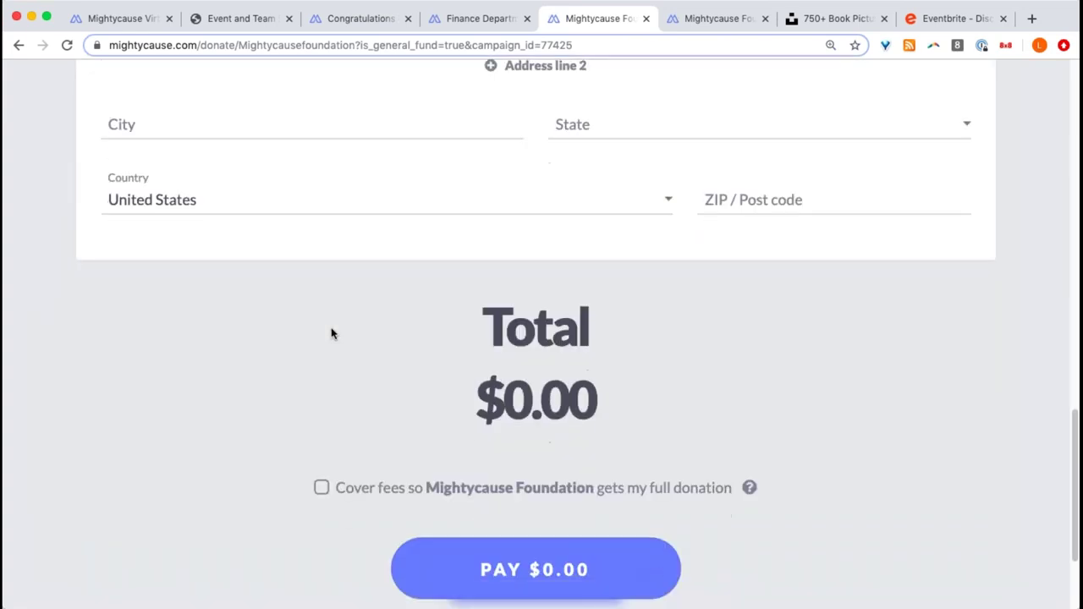
click(340, 491)
scroll(612, 353, down, 1)
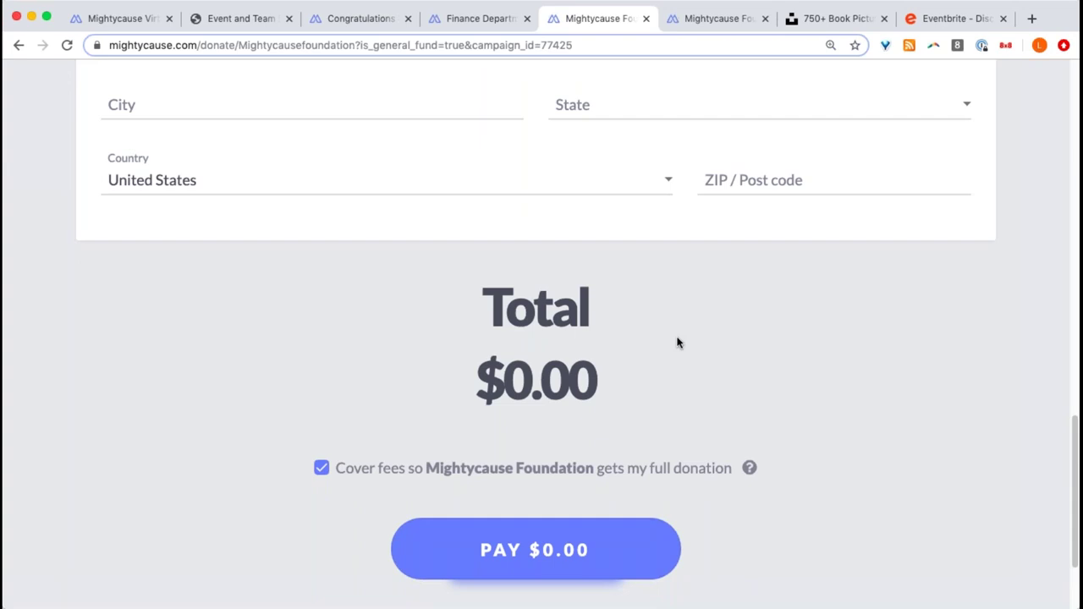
scroll(677, 342, up, 15)
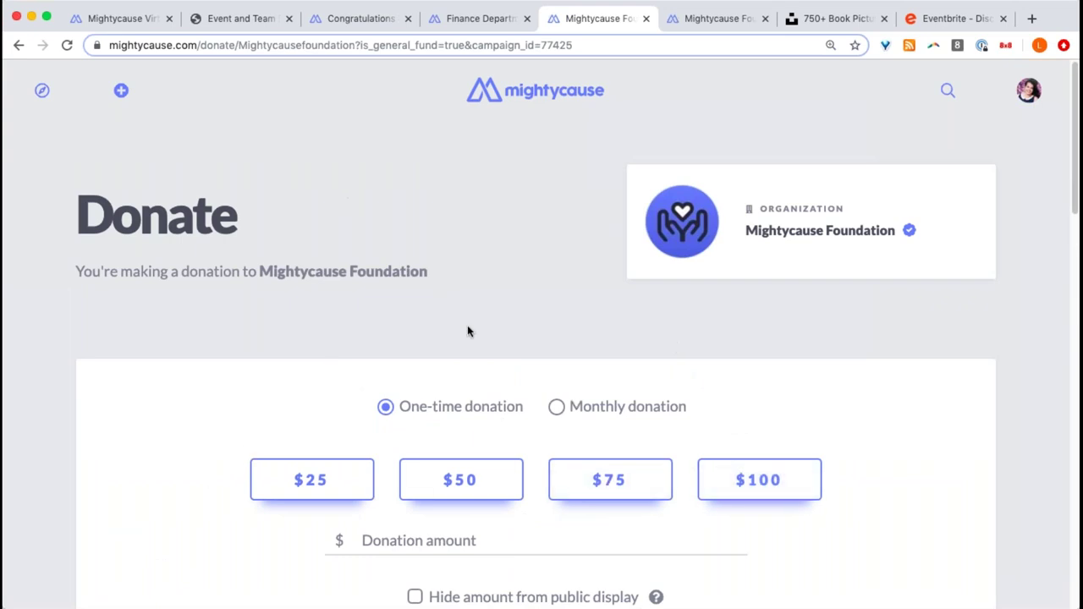
click(17, 46)
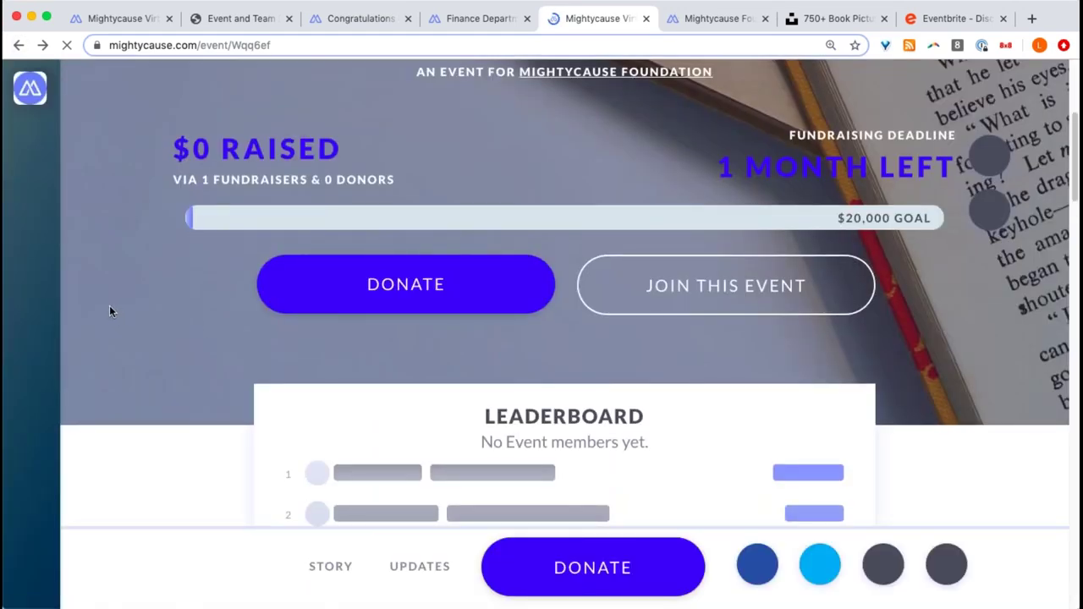
- Open the Read-a-thon event's Settings on the General Fund tab
mouse_move(160, 495)
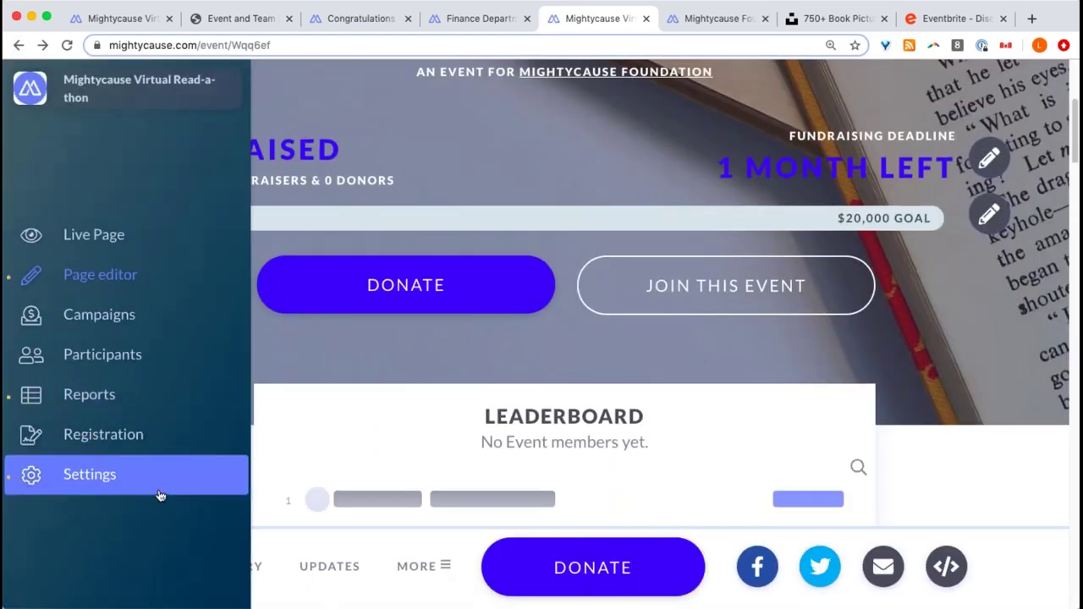
click(53, 483)
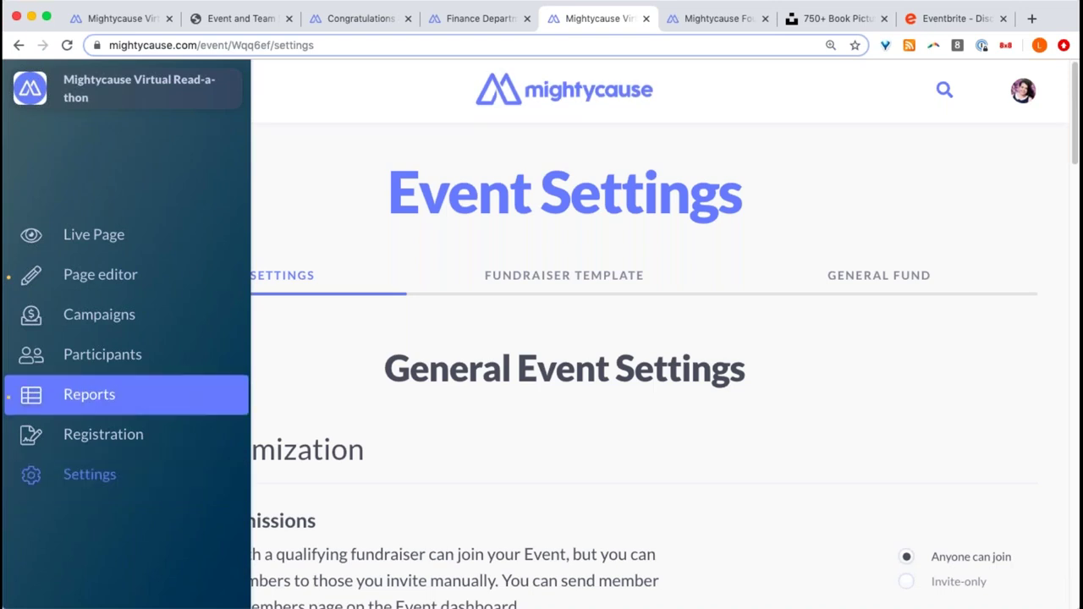
click(896, 283)
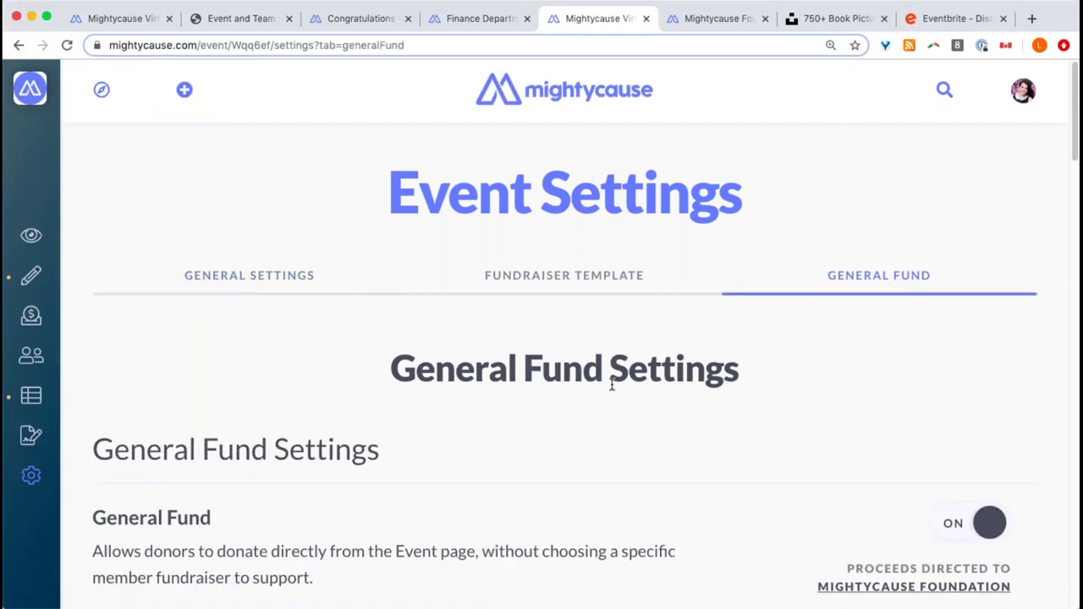
- Scroll through the general fund Checkout Steps, then switch to the foundation's Organization Profile
scroll(612, 382, down, 5)
scroll(612, 382, down, 2)
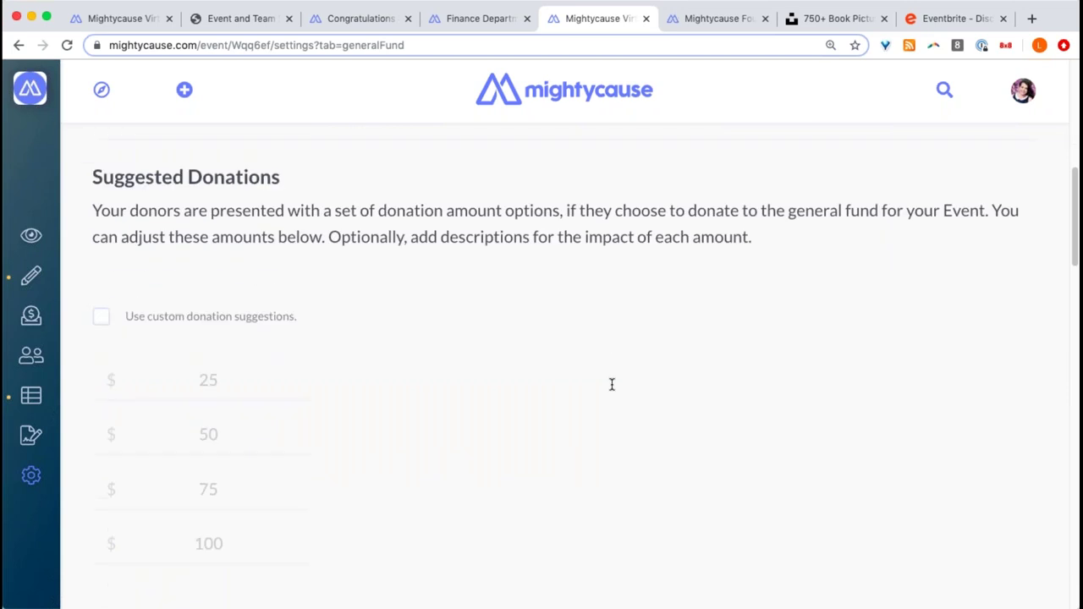
scroll(354, 330, down, 1)
scroll(355, 329, up, 2)
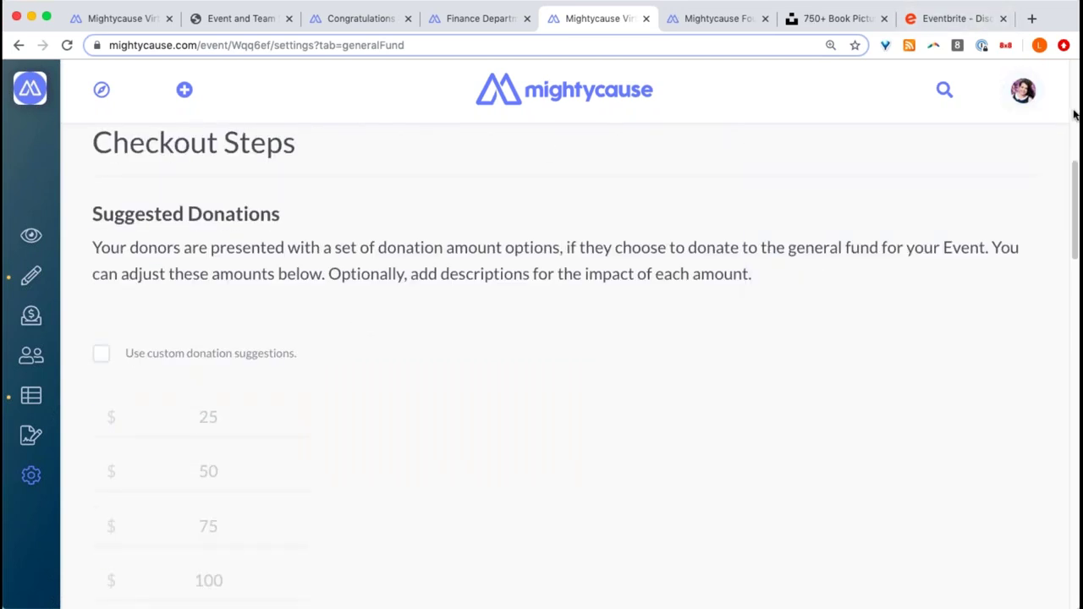
scroll(597, 224, down, 1)
scroll(528, 256, down, 2)
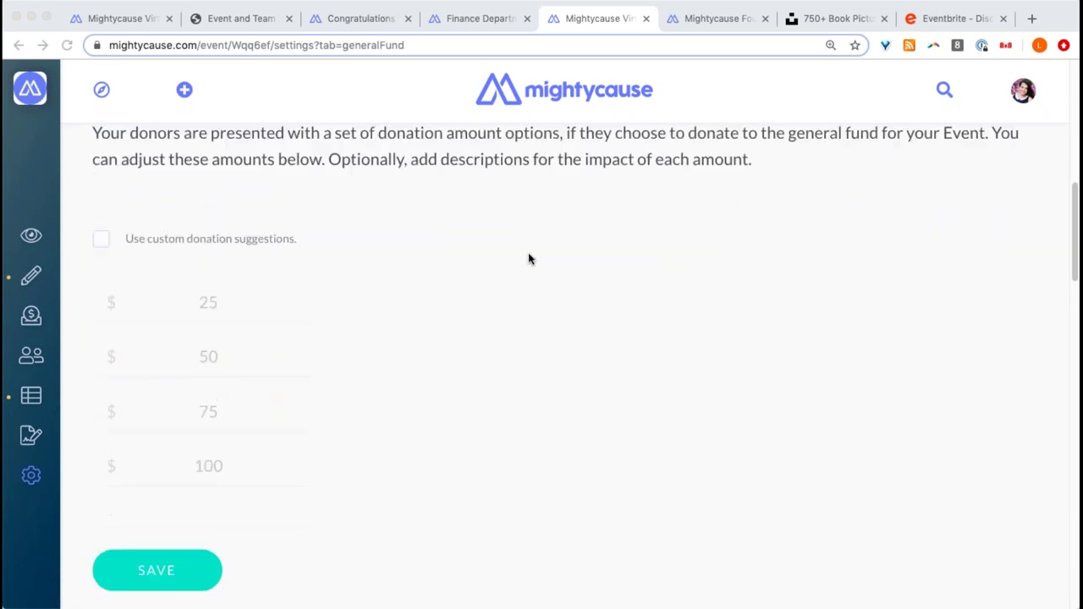
scroll(529, 259, up, 1)
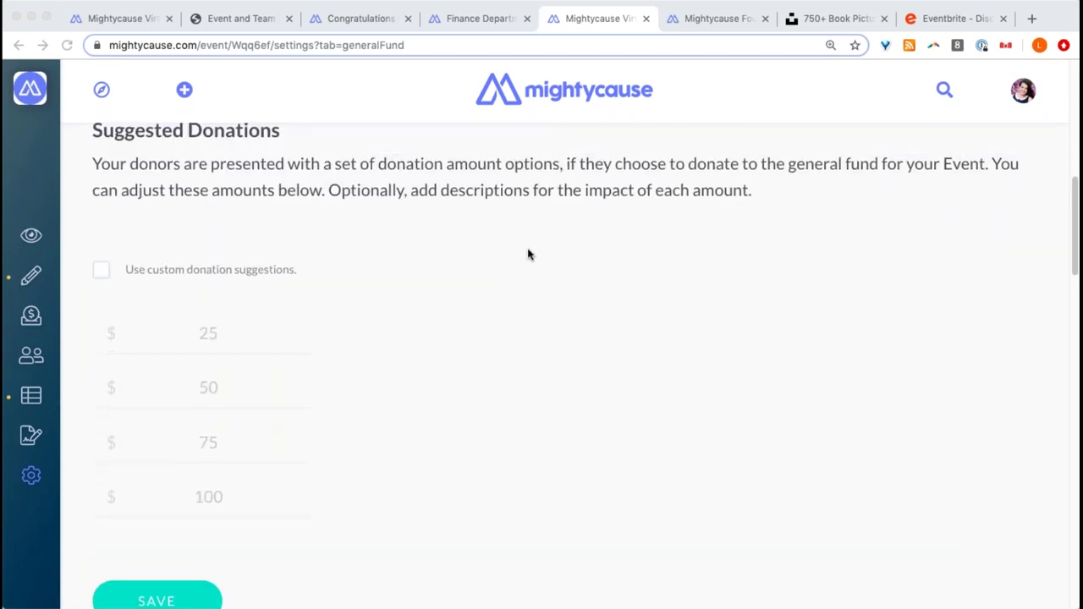
scroll(520, 292, down, 5)
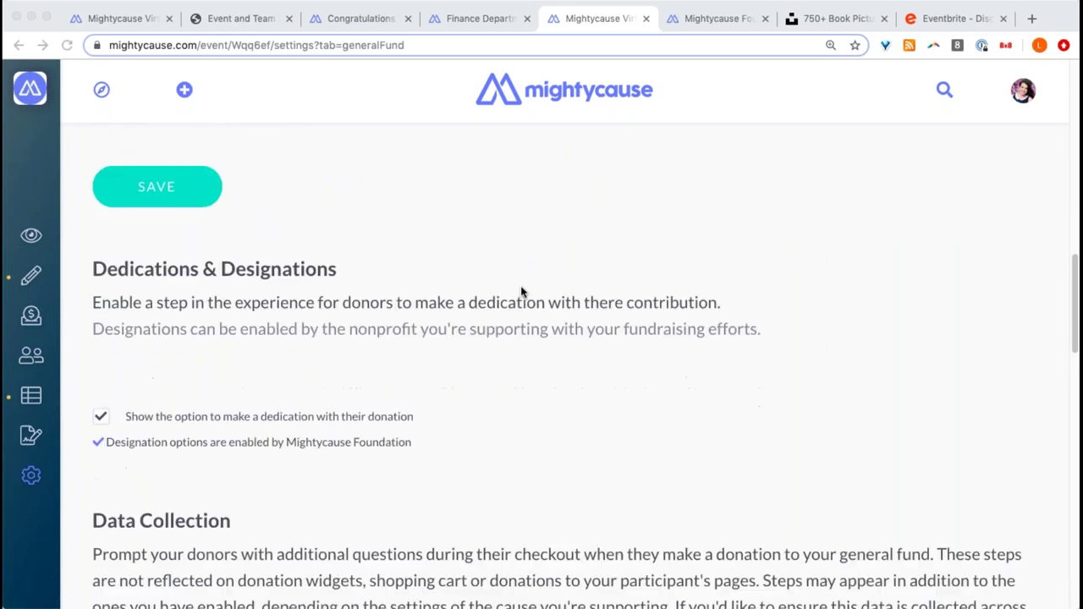
scroll(522, 292, up, 5)
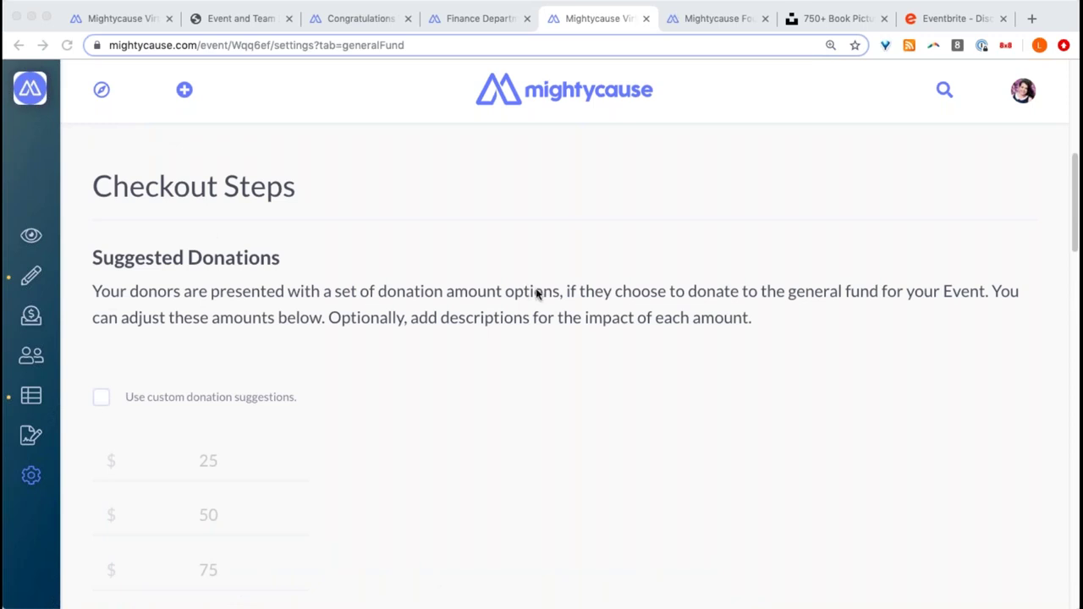
click(689, 19)
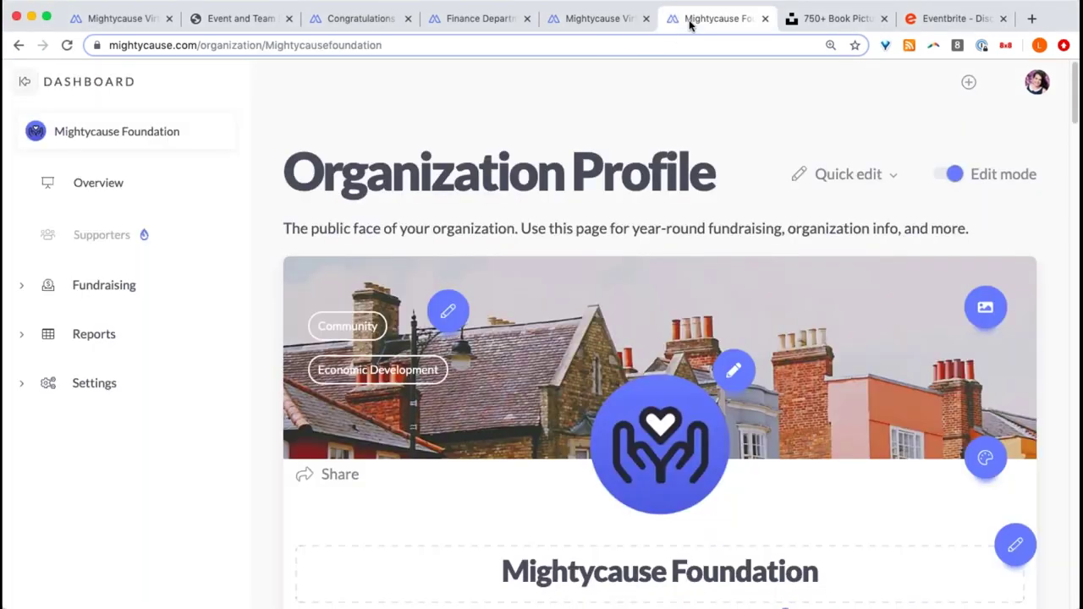
- Go to the Finance Department team's live page ($5,000 goal) and open its Settings
click(633, 21)
click(479, 17)
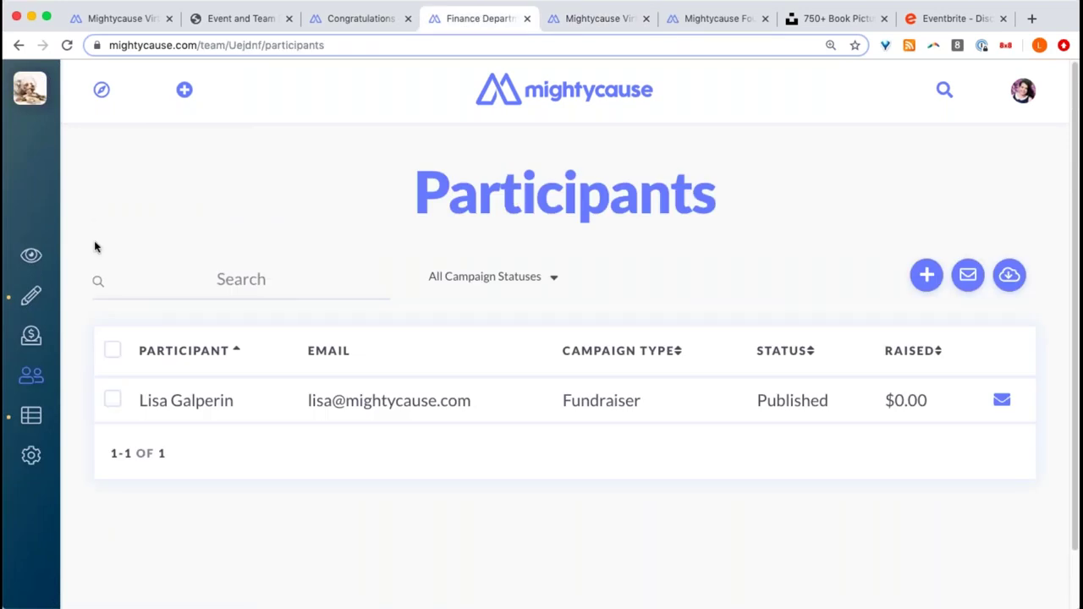
click(102, 252)
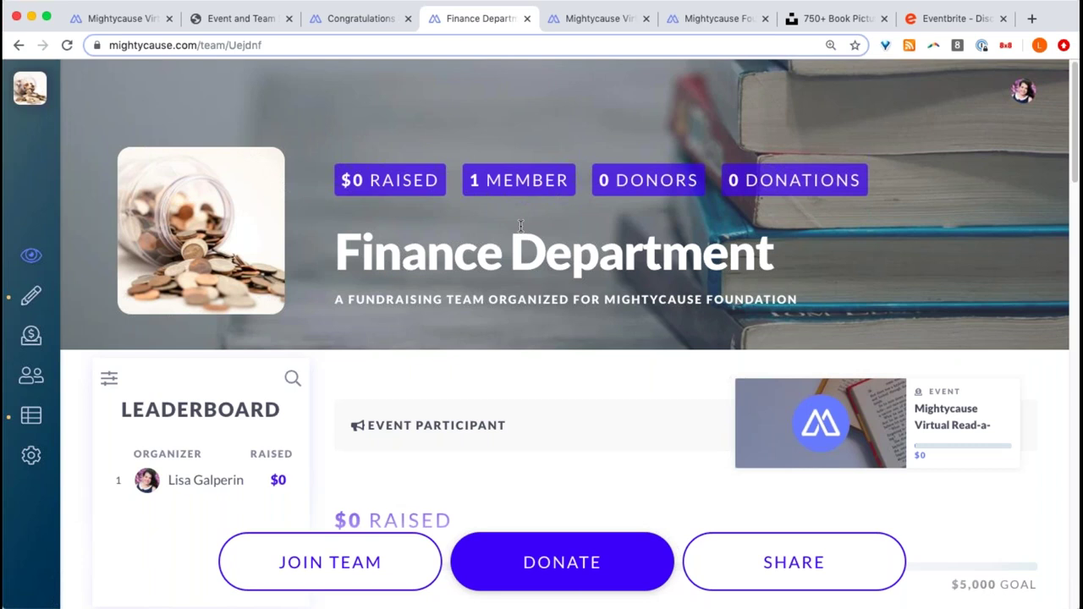
mouse_move(21, 390)
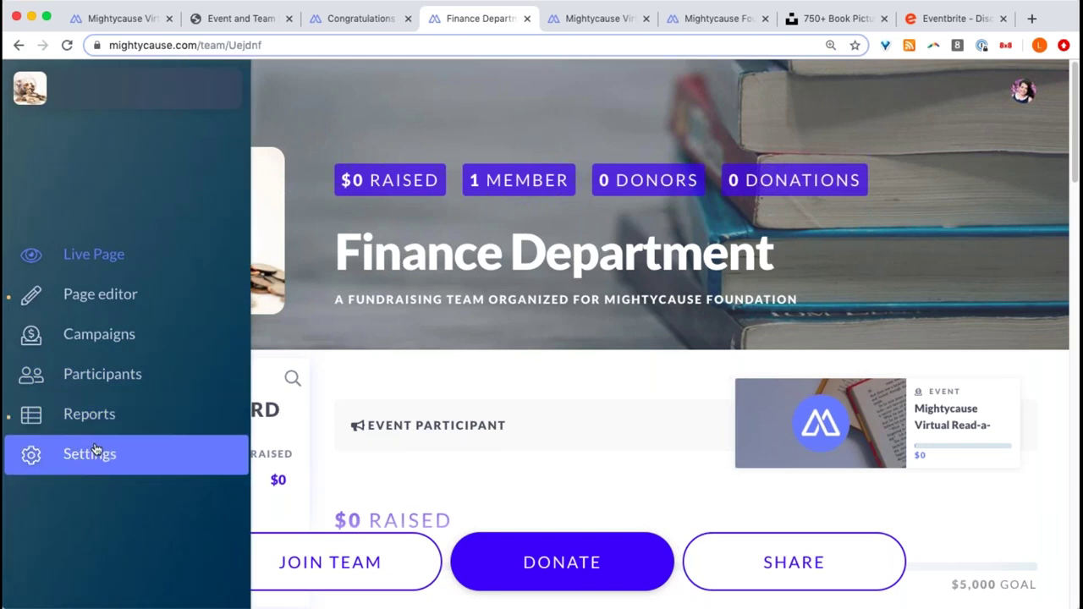
click(92, 453)
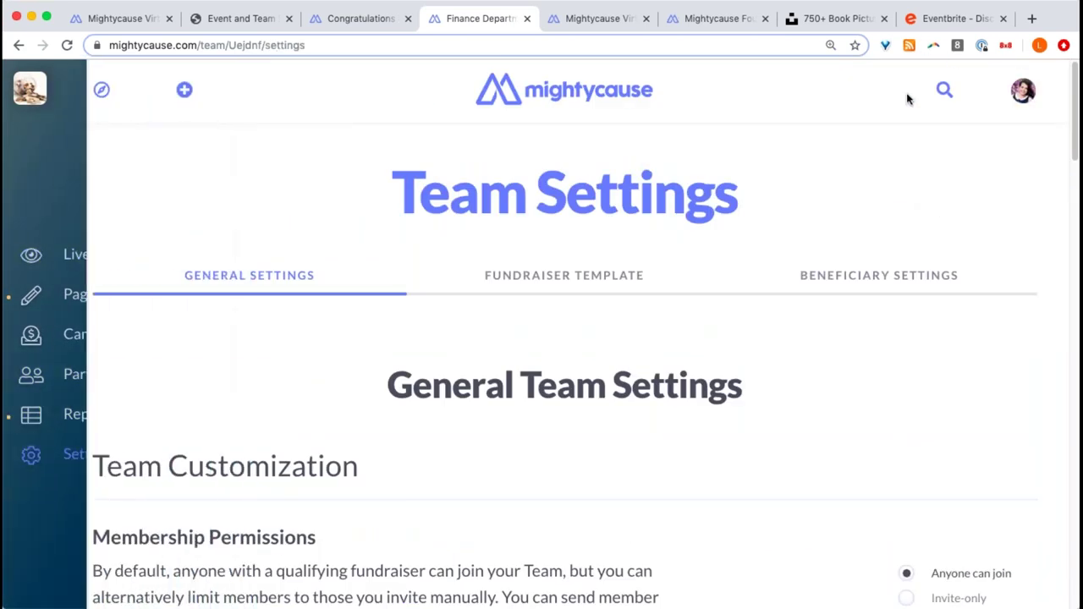
- Compare the Finance Department team's beneficiary settings with its general team settings
click(883, 290)
scroll(875, 327, down, 5)
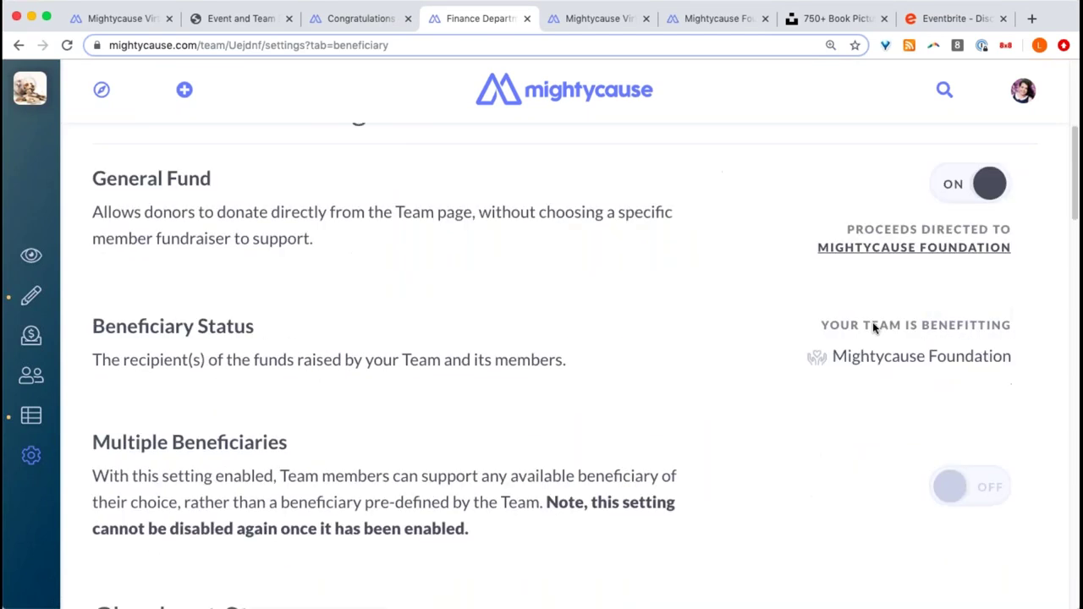
scroll(875, 328, up, 5)
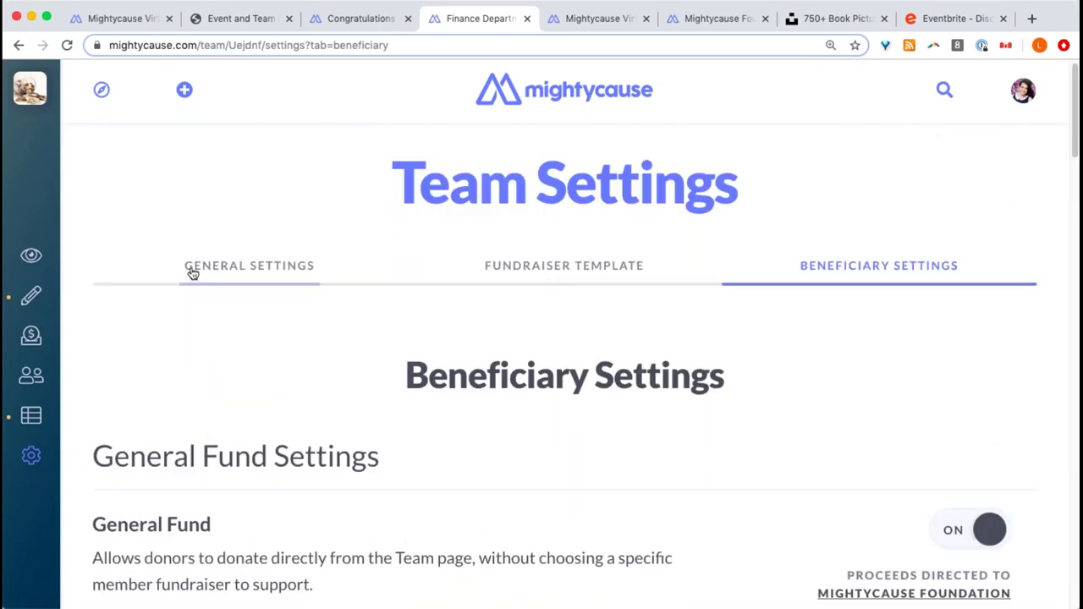
click(241, 269)
scroll(279, 282, down, 10)
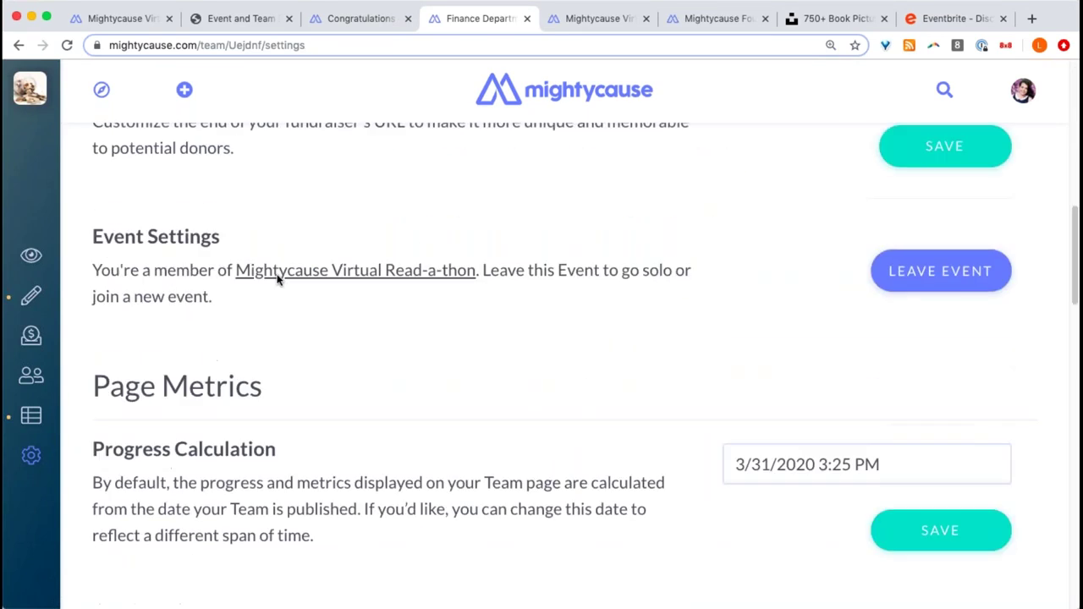
scroll(279, 281, down, 10)
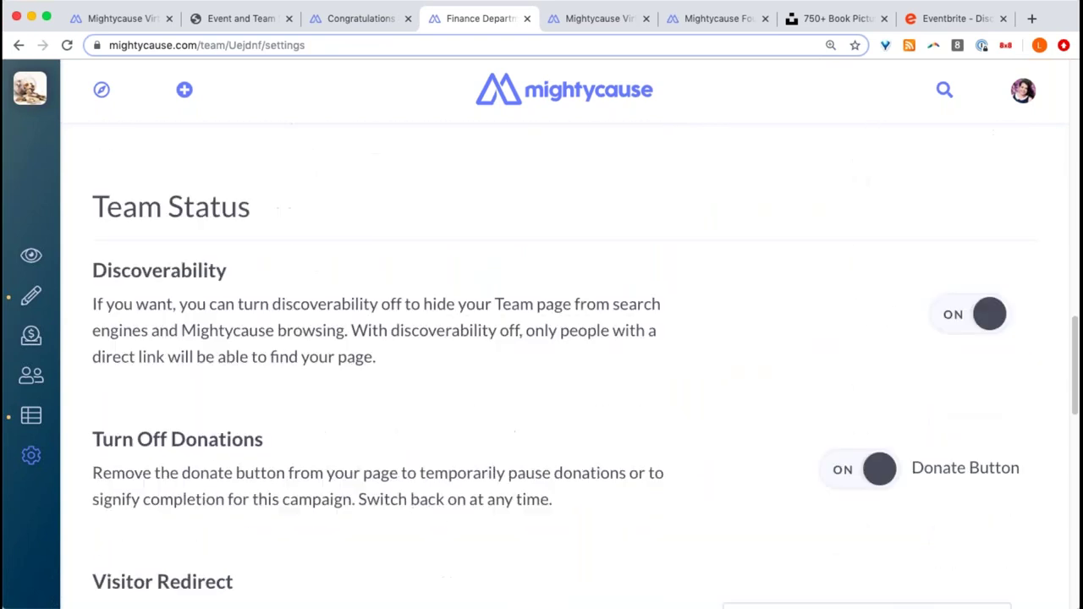
scroll(278, 281, down, 3)
scroll(902, 217, up, 20)
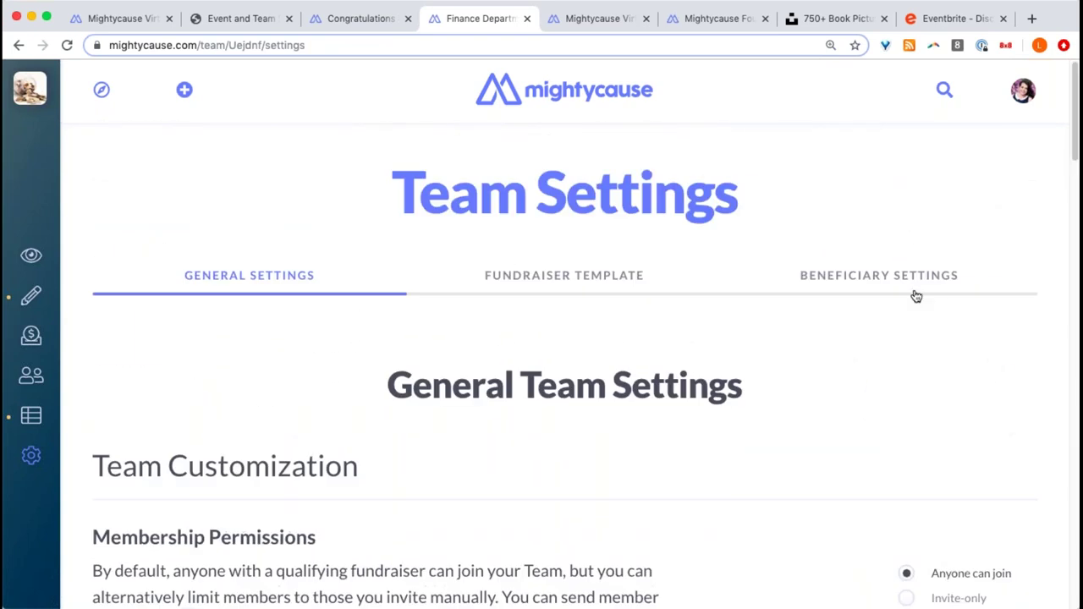
- Recheck the team's General Fund (on, proceeds to Mightycause Foundation), then return to the Read-a-thon event
click(877, 298)
scroll(832, 307, down, 10)
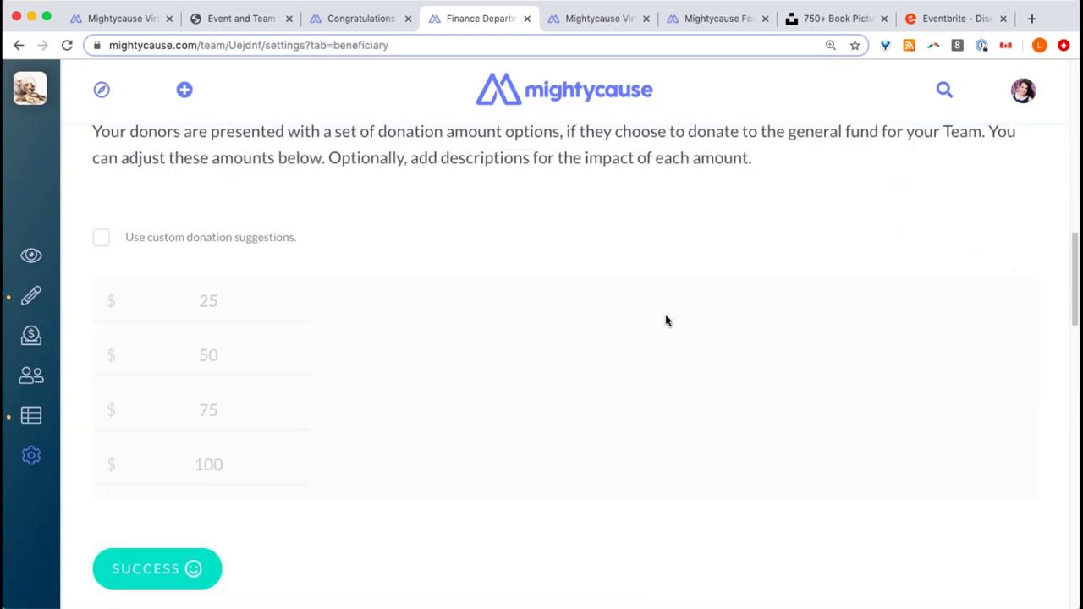
scroll(650, 331, down, 3)
scroll(649, 327, up, 5)
scroll(648, 328, down, 5)
scroll(649, 328, down, 8)
scroll(648, 327, up, 20)
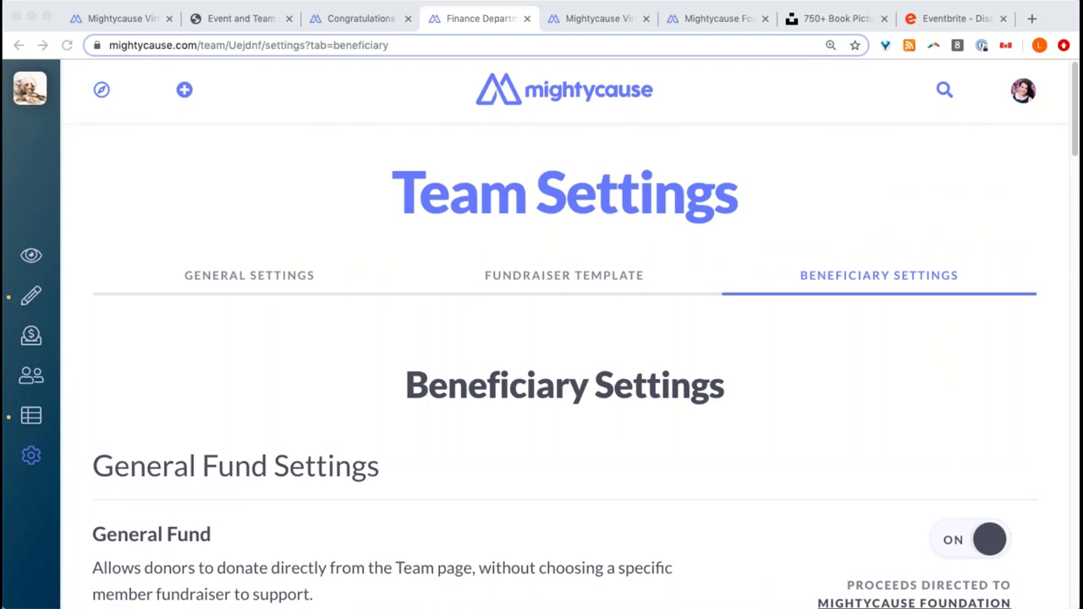
click(611, 18)
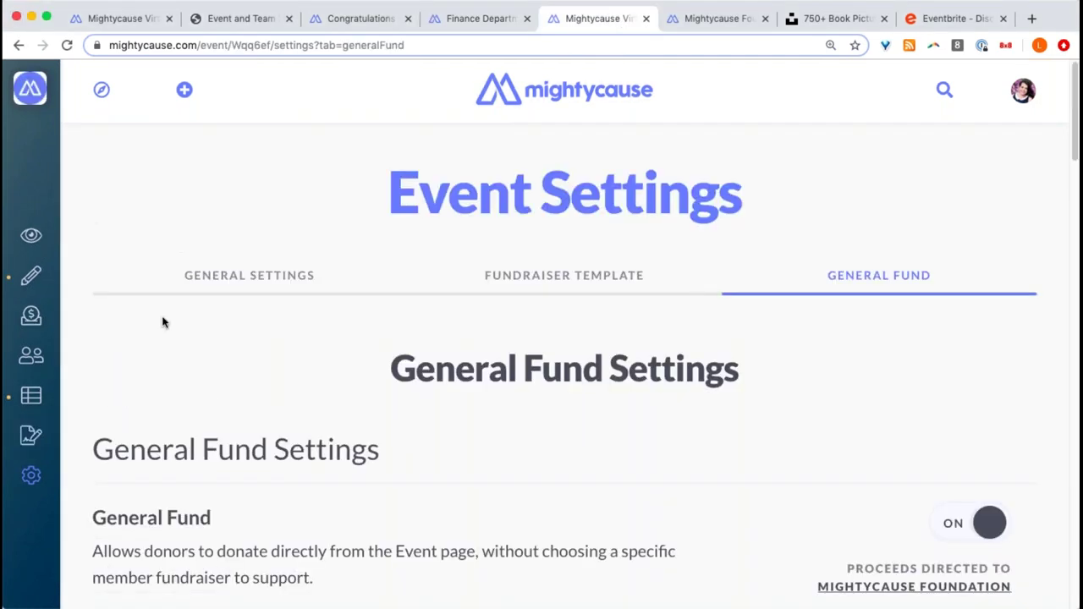
- Open the event's live page and then its Donation Report
click(50, 245)
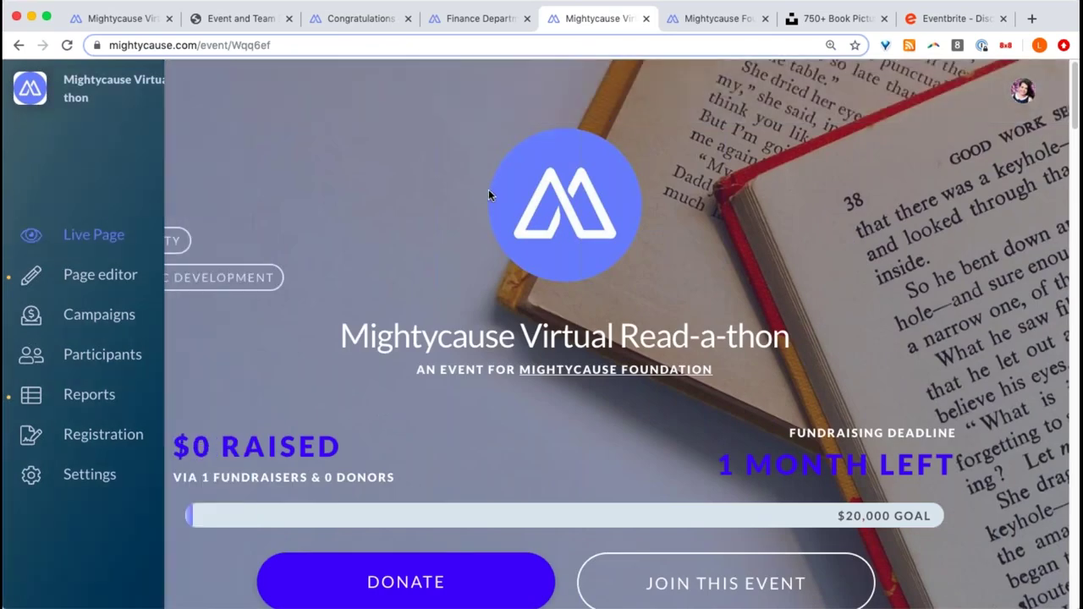
scroll(420, 229, down, 2)
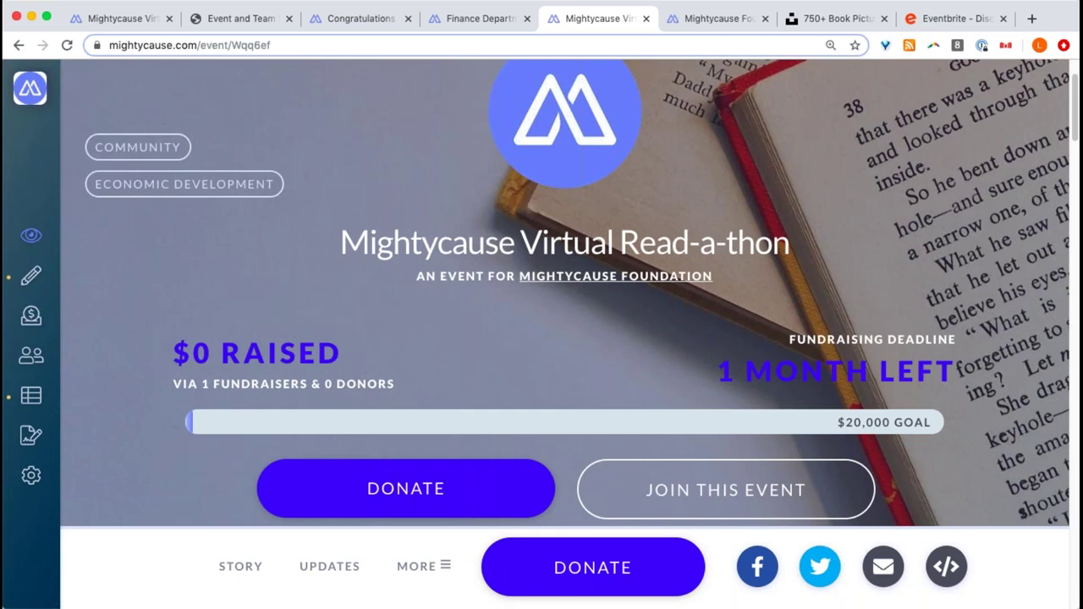
click(59, 394)
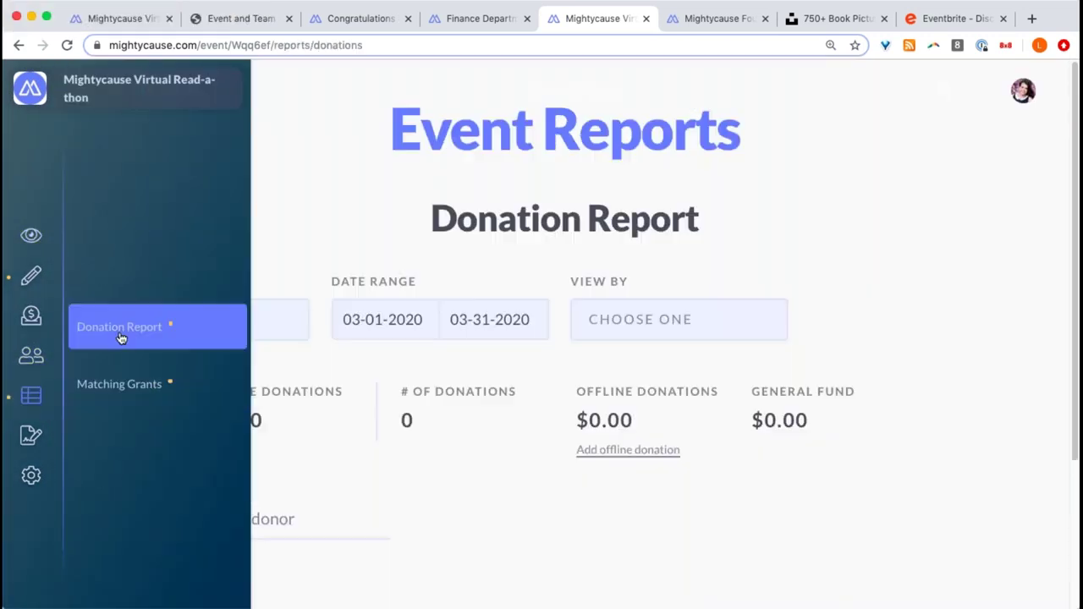
scroll(365, 344, down, 5)
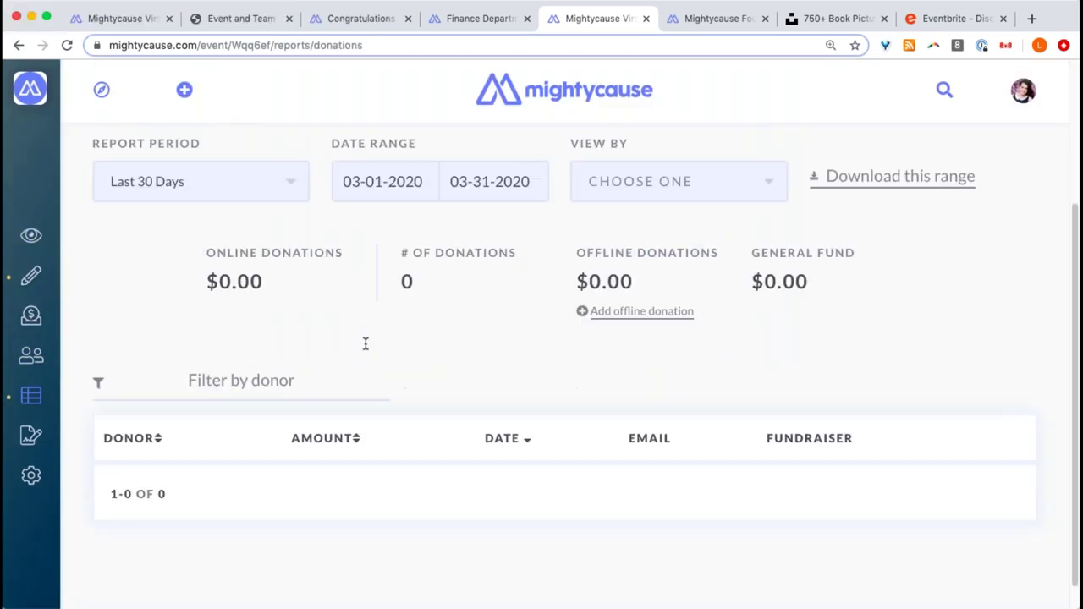
scroll(366, 343, up, 1)
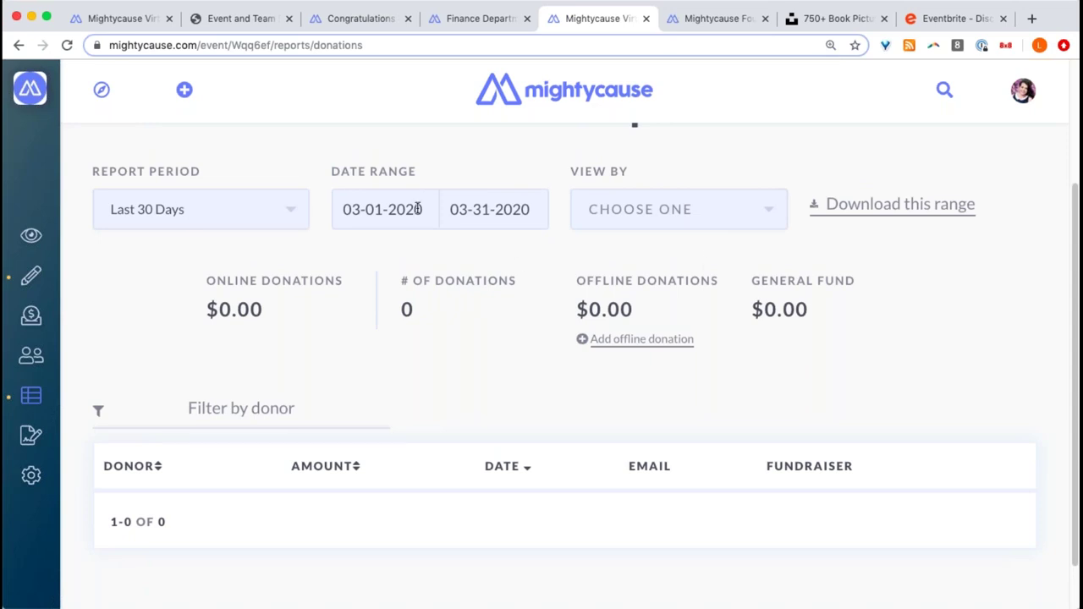
scroll(417, 209, down, 1)
- Set the report period to a custom range, 03-01-2020 to 03-31-2020, and check the View By options
click(261, 170)
click(200, 221)
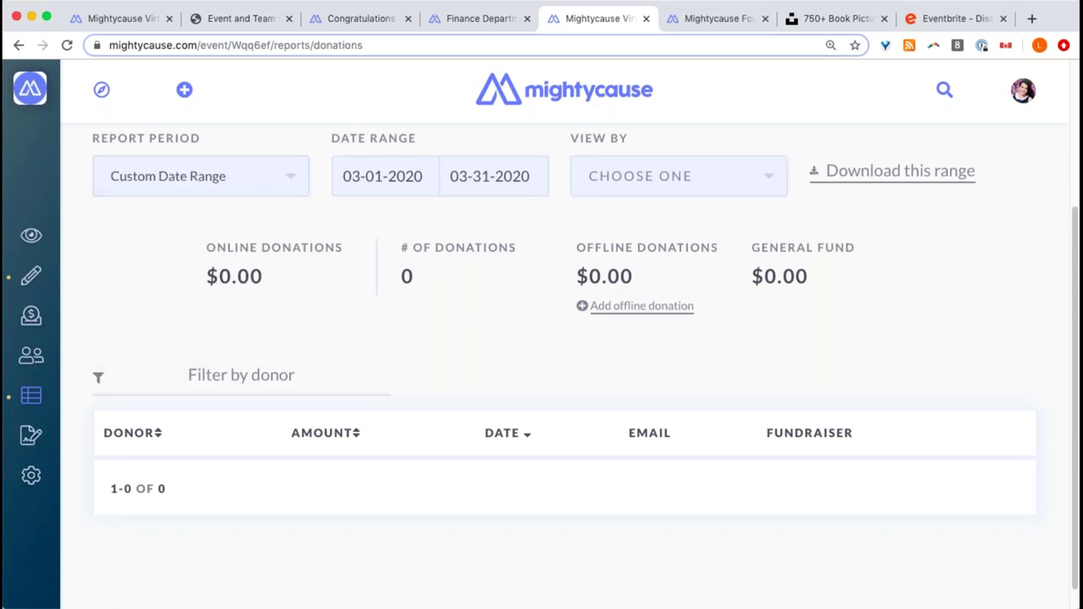
scroll(276, 261, up, 4)
click(400, 301)
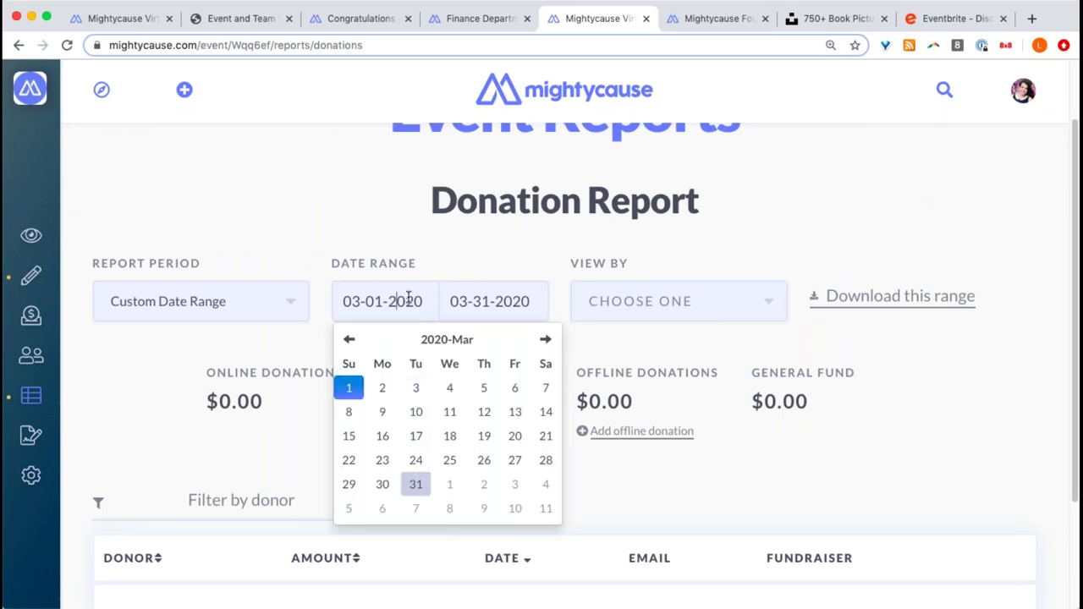
click(658, 319)
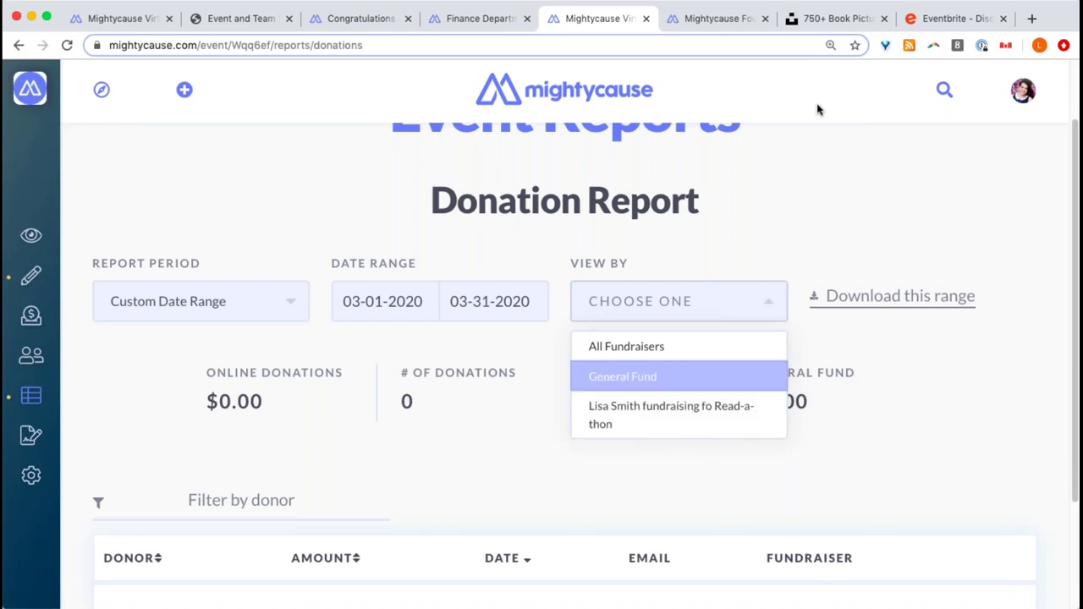
click(768, 309)
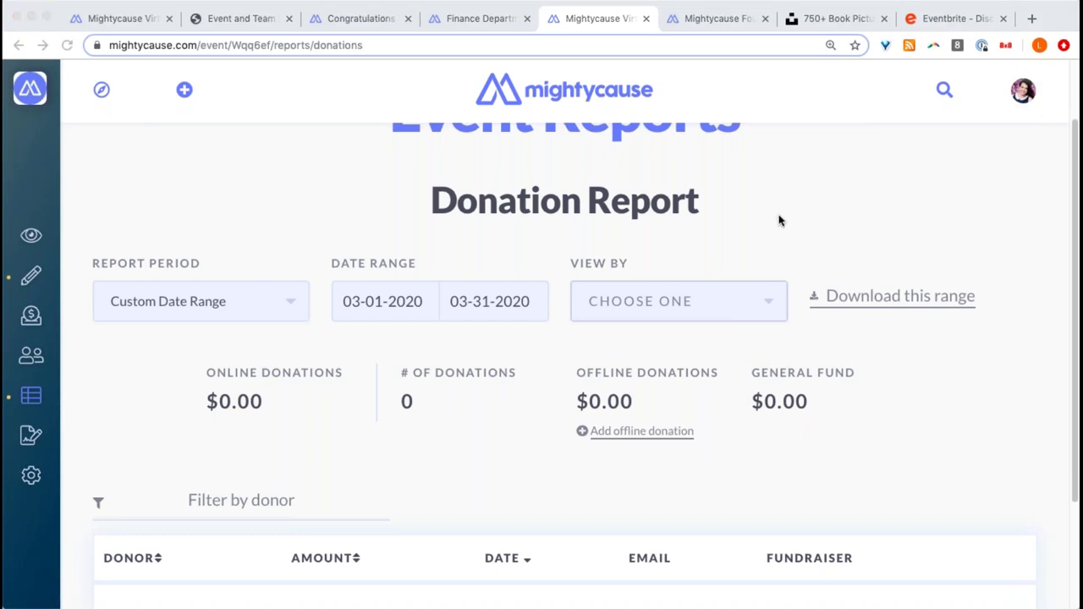
scroll(653, 290, down, 3)
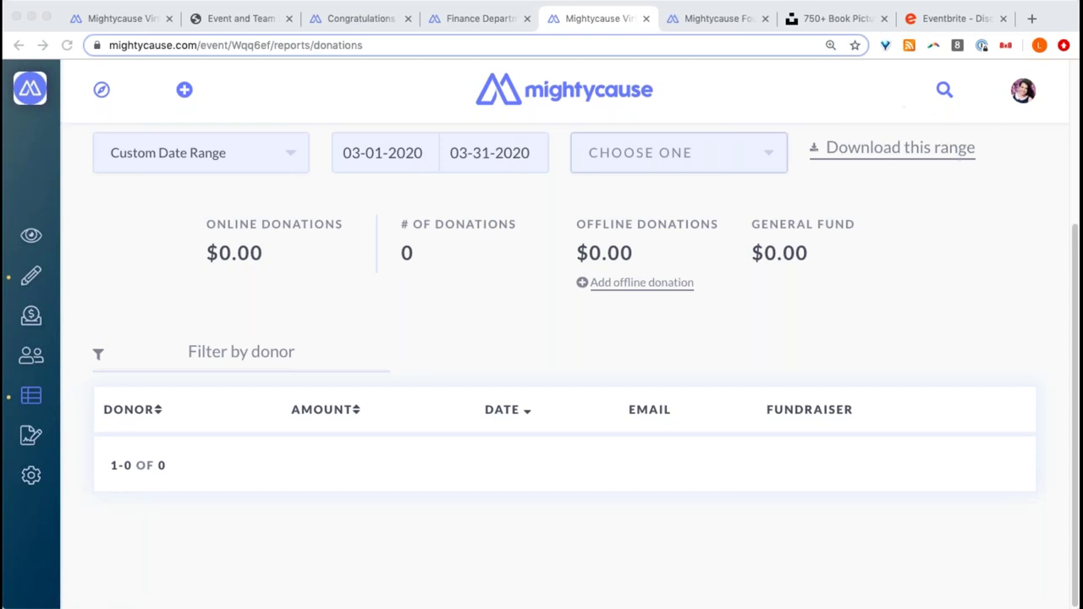
click(723, 299)
scroll(724, 299, up, 1)
scroll(723, 300, up, 1)
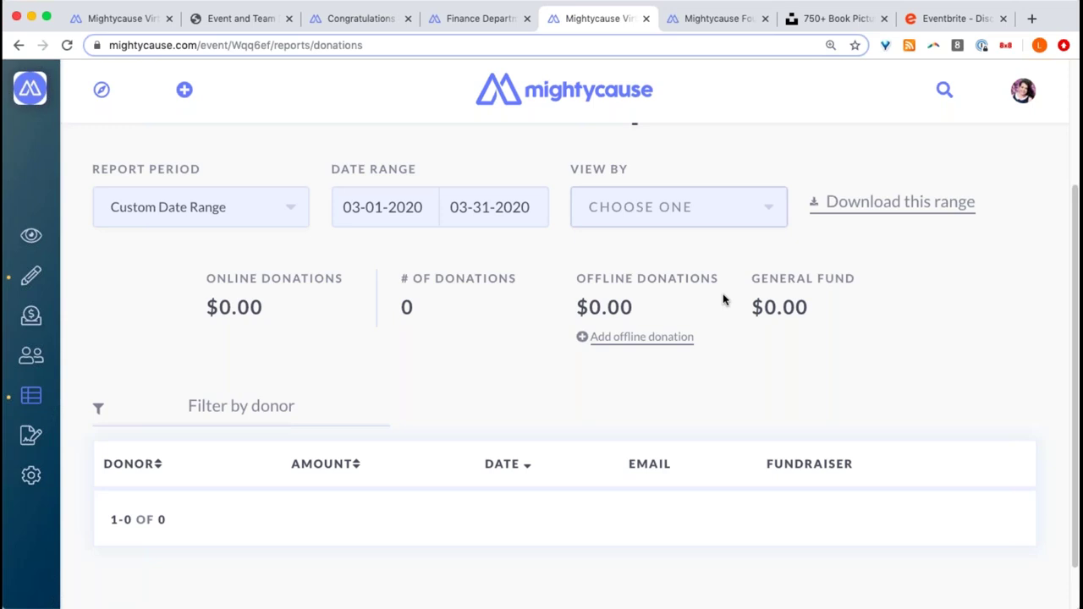
- Start an offline donation with the donor's first and last name and a $100 amount
click(629, 338)
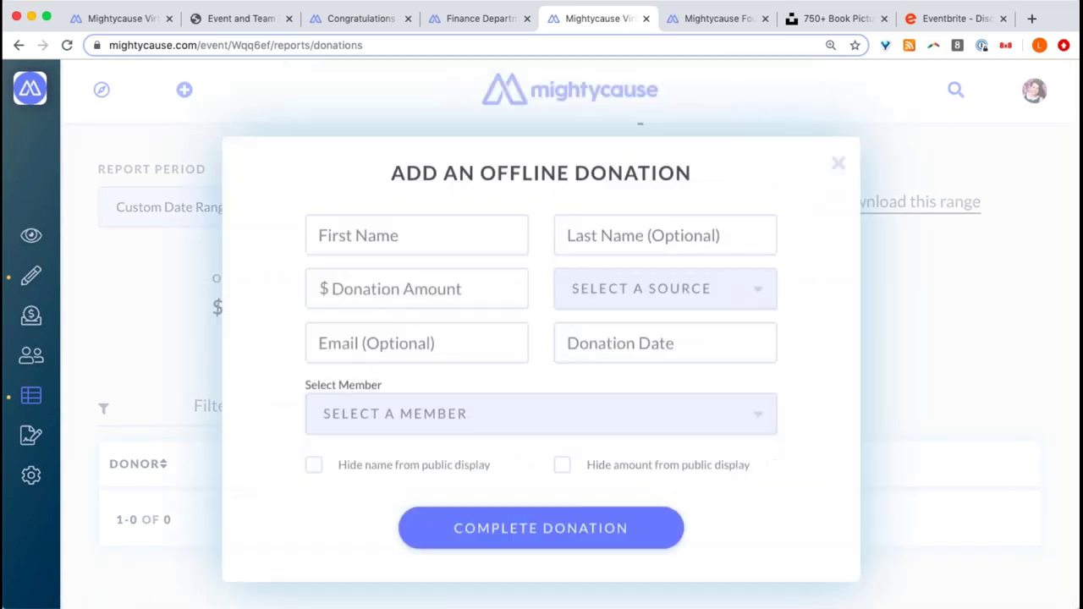
click(437, 256)
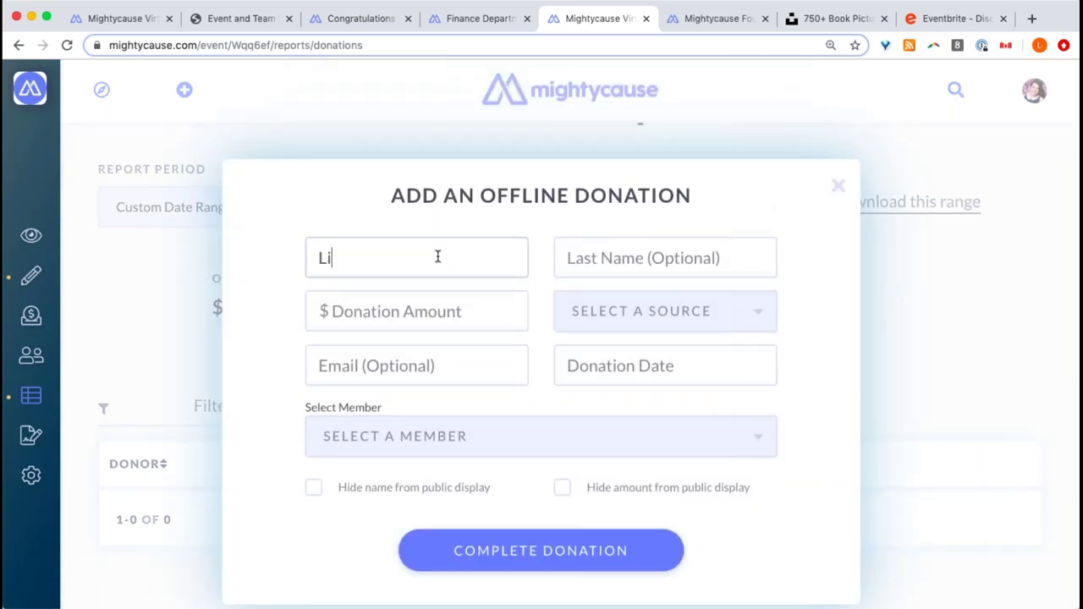
key(BackSpace)
key(Tab)
click(404, 307)
text(100)
- Set the donation source to Check and the date to 03/31/2020 at 3:00 PM
click(593, 314)
click(593, 386)
click(415, 369)
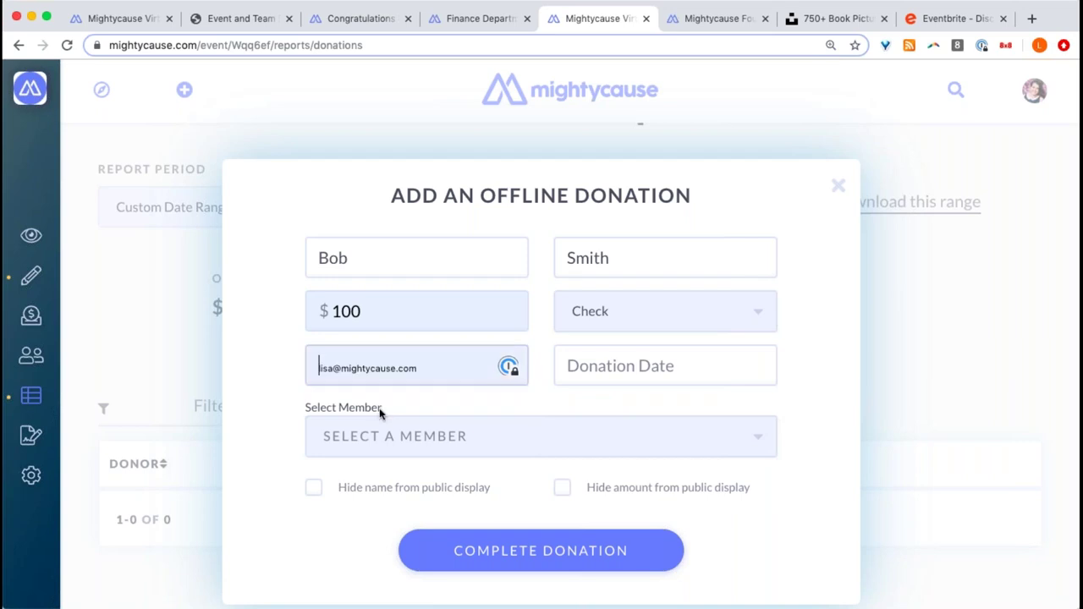
click(637, 377)
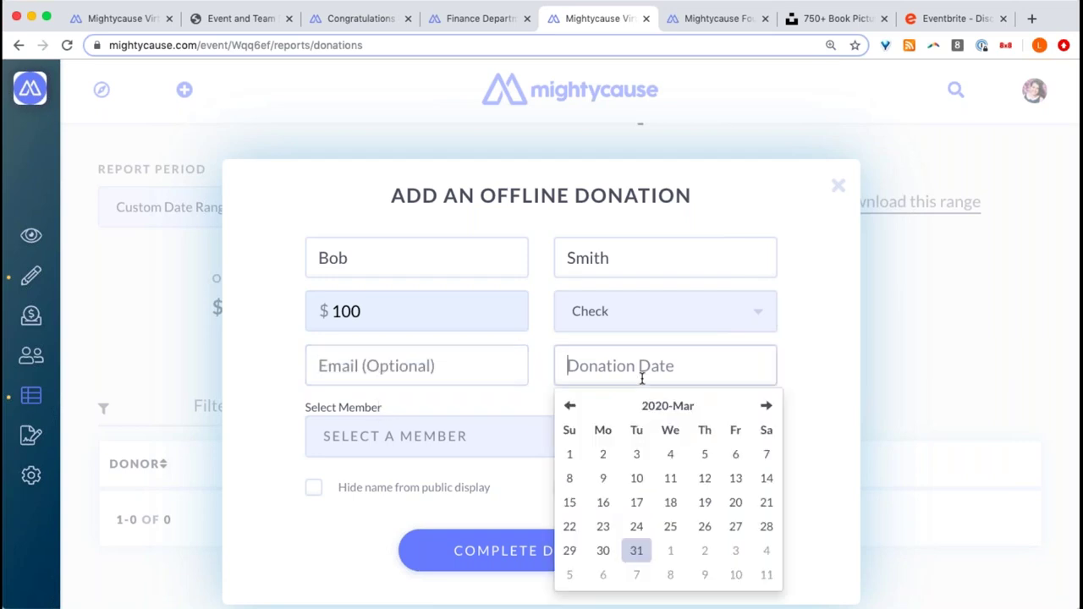
click(636, 550)
click(739, 525)
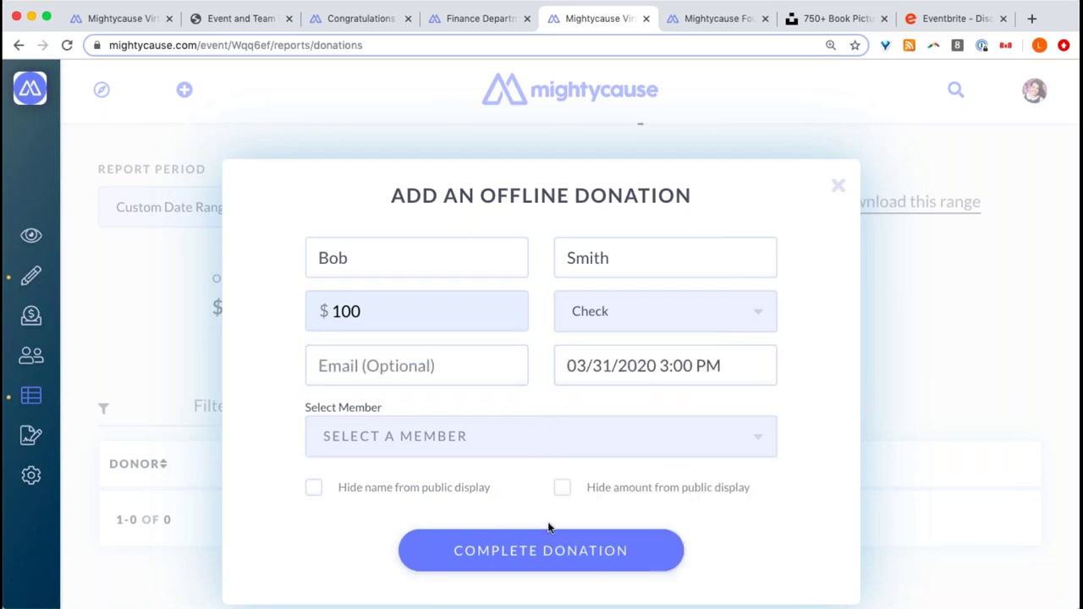
- Credit the member's Read-a-thon fundraiser, hide the donor's name, submit, and reload the report
click(381, 446)
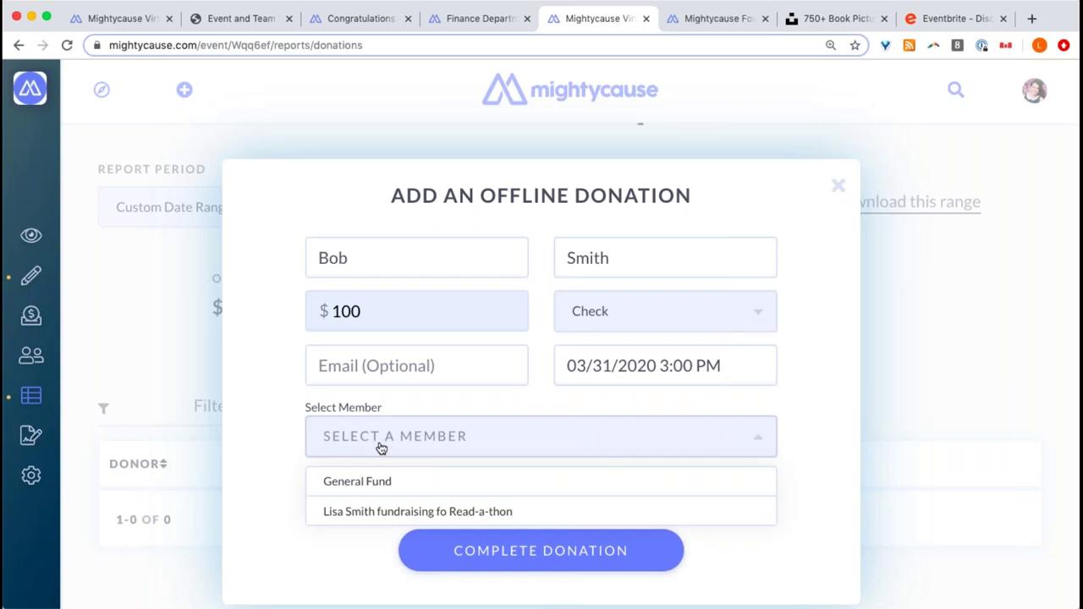
click(398, 513)
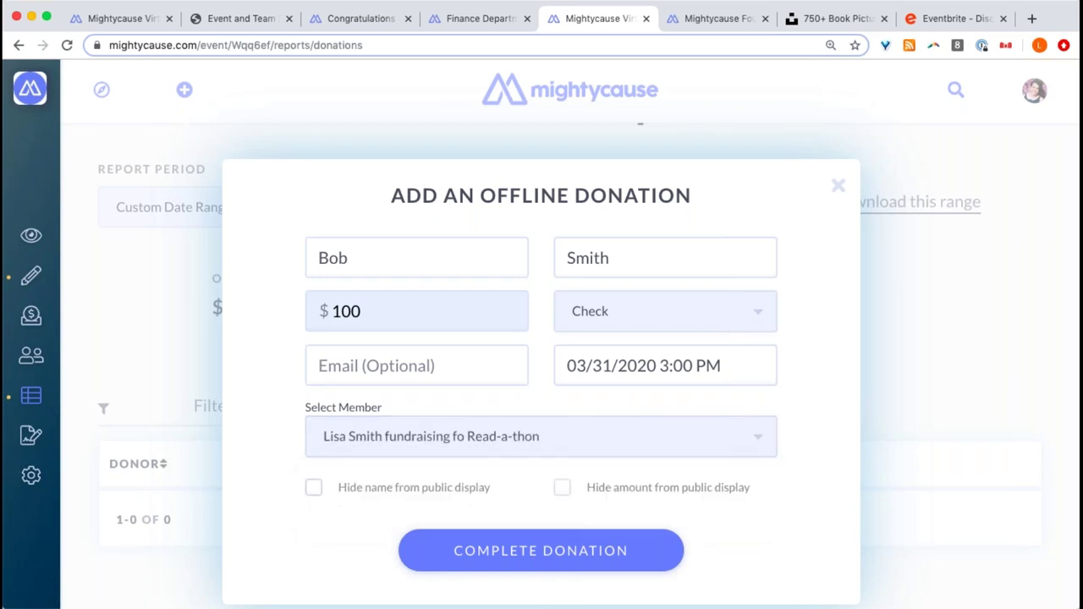
click(343, 493)
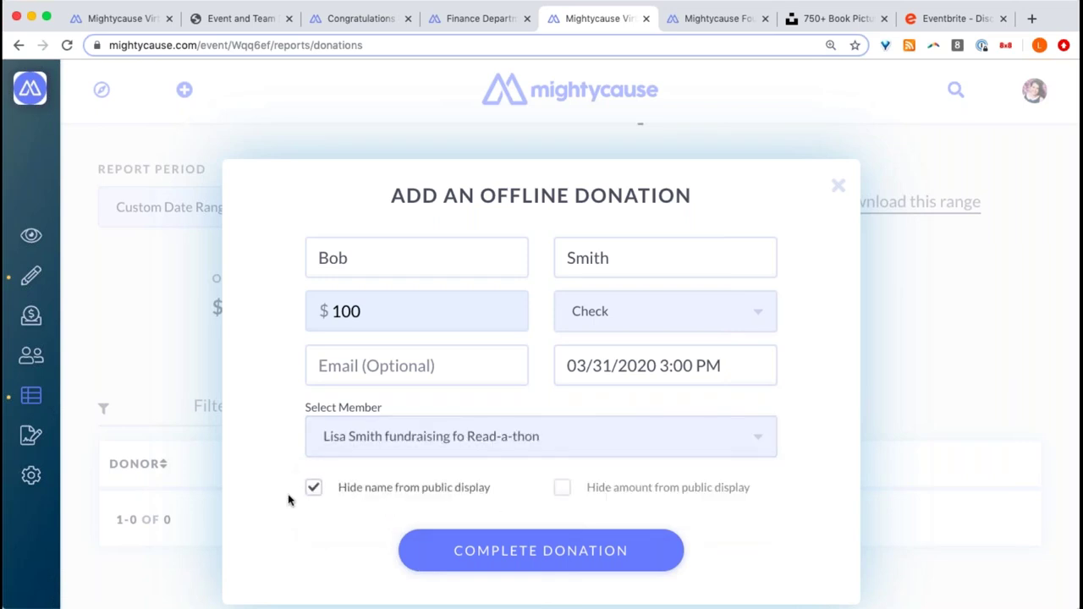
click(527, 553)
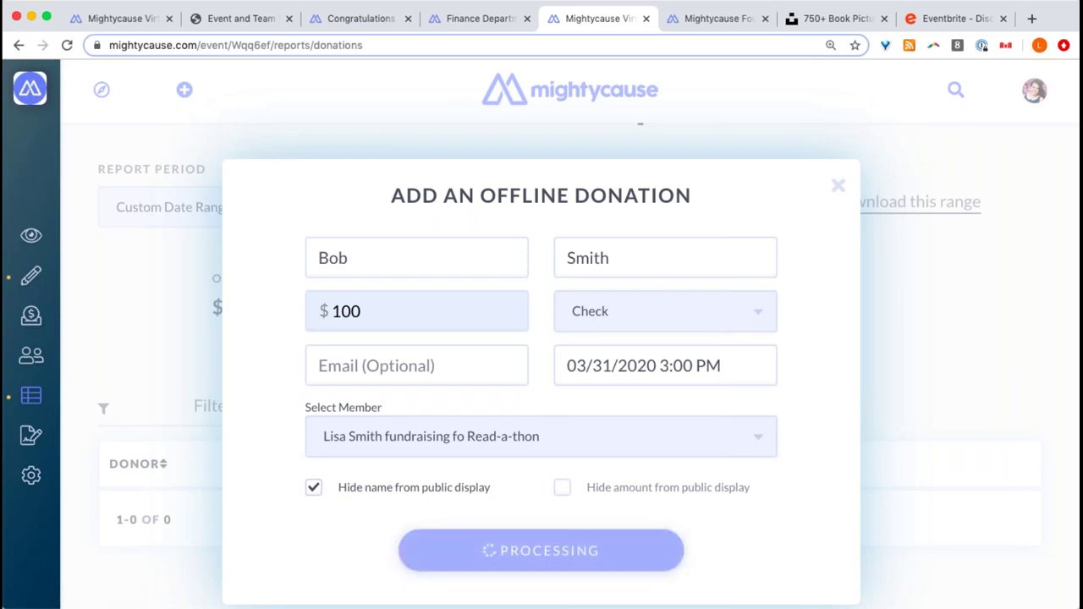
scroll(506, 556, down, 1)
click(470, 45)
key(Return)
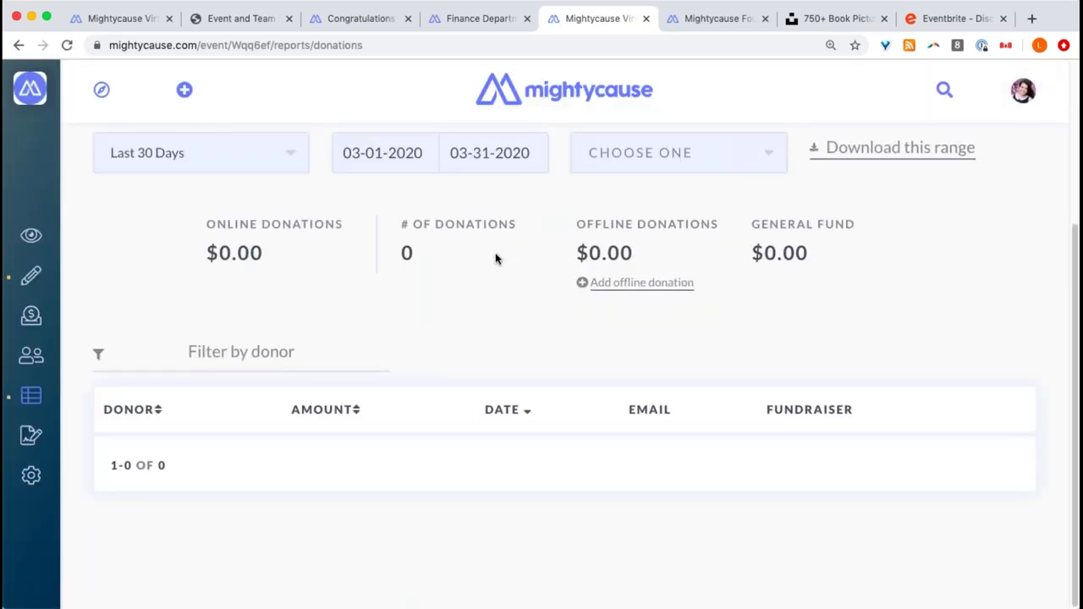
- Reload the member's fundraiser page and return to the donation report
click(378, 18)
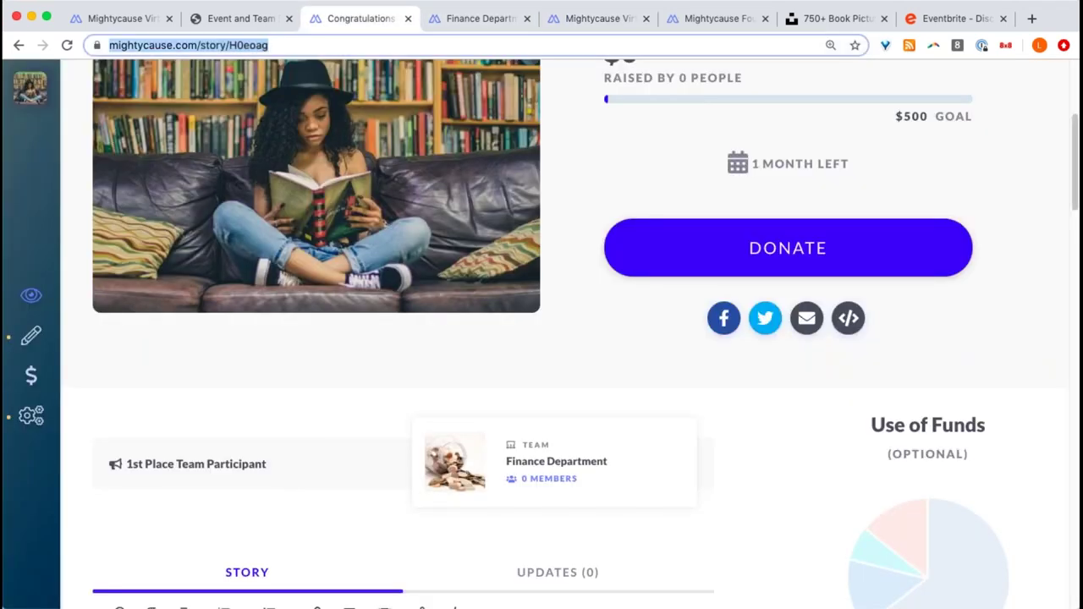
key(Return)
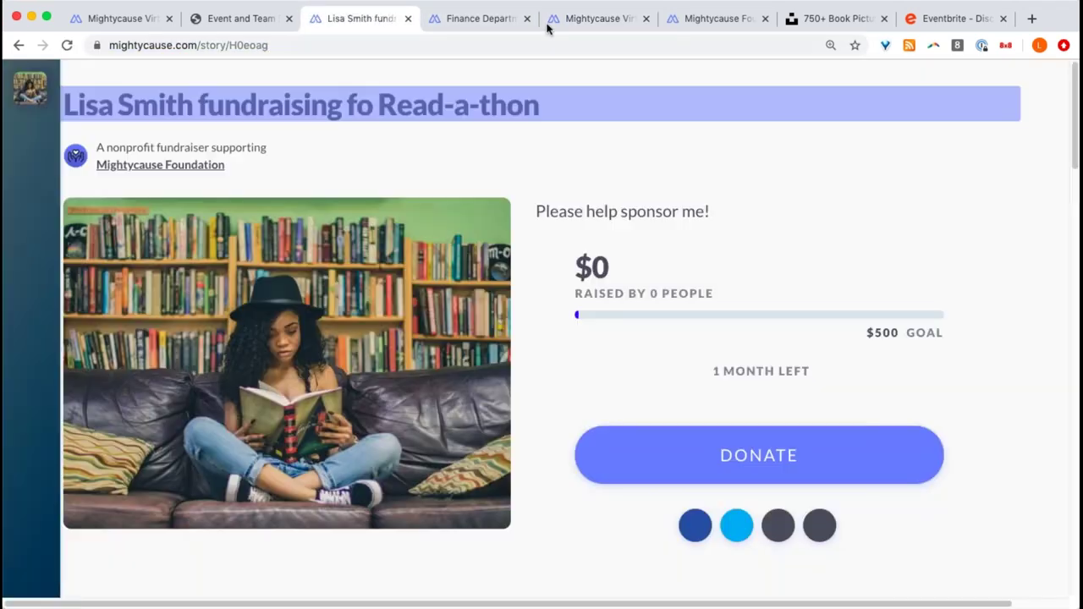
click(581, 20)
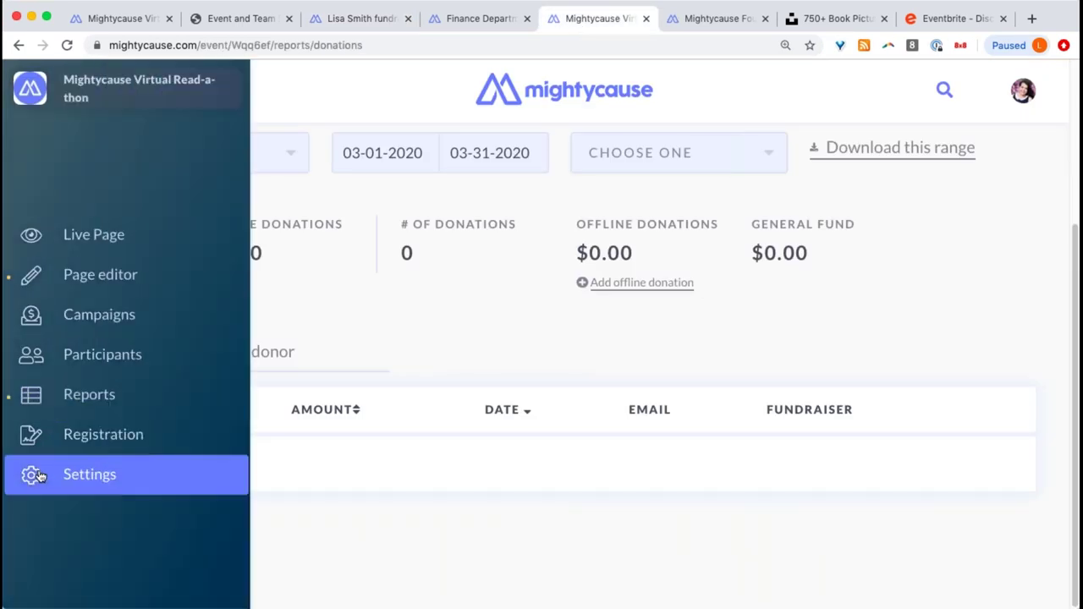
- Turn on including offline donations in the event totals, then go back to the Donation Report
click(32, 476)
scroll(537, 459, down, 10)
scroll(863, 447, down, 2)
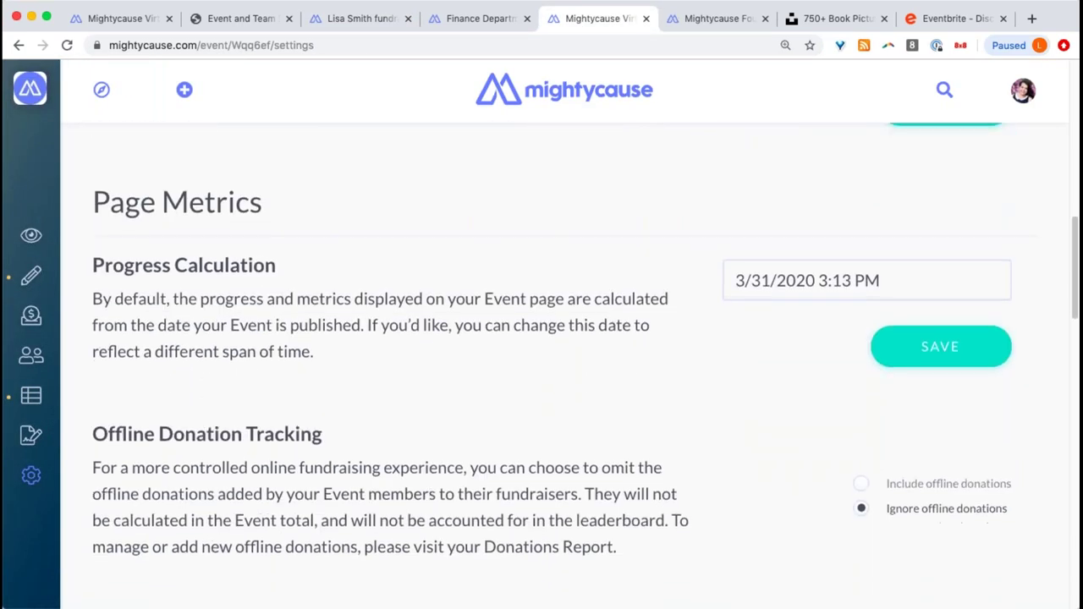
scroll(861, 489, up, 2)
click(861, 556)
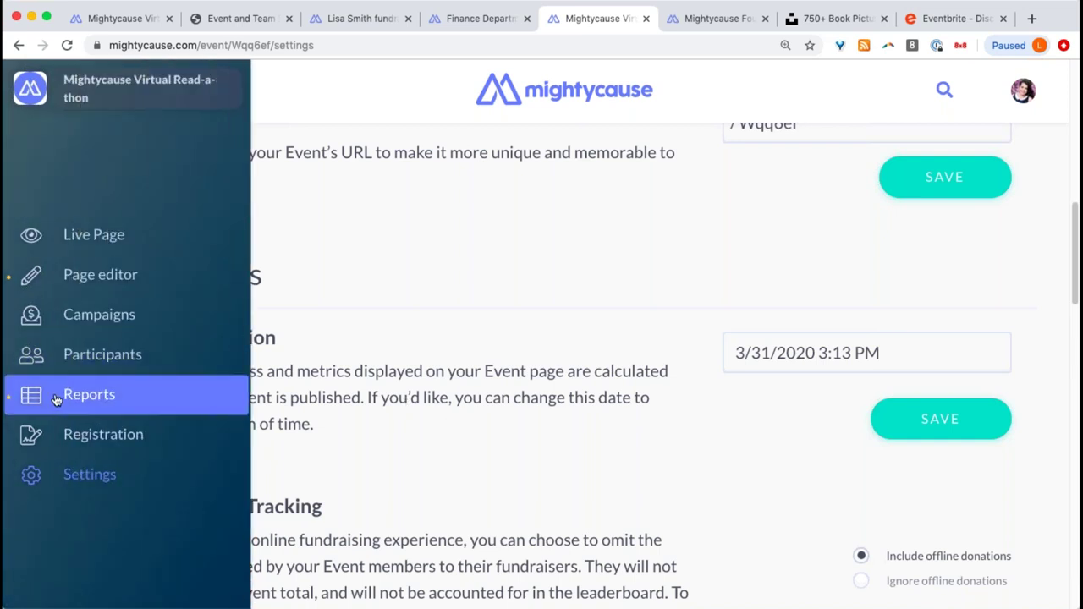
click(55, 396)
scroll(532, 382, down, 3)
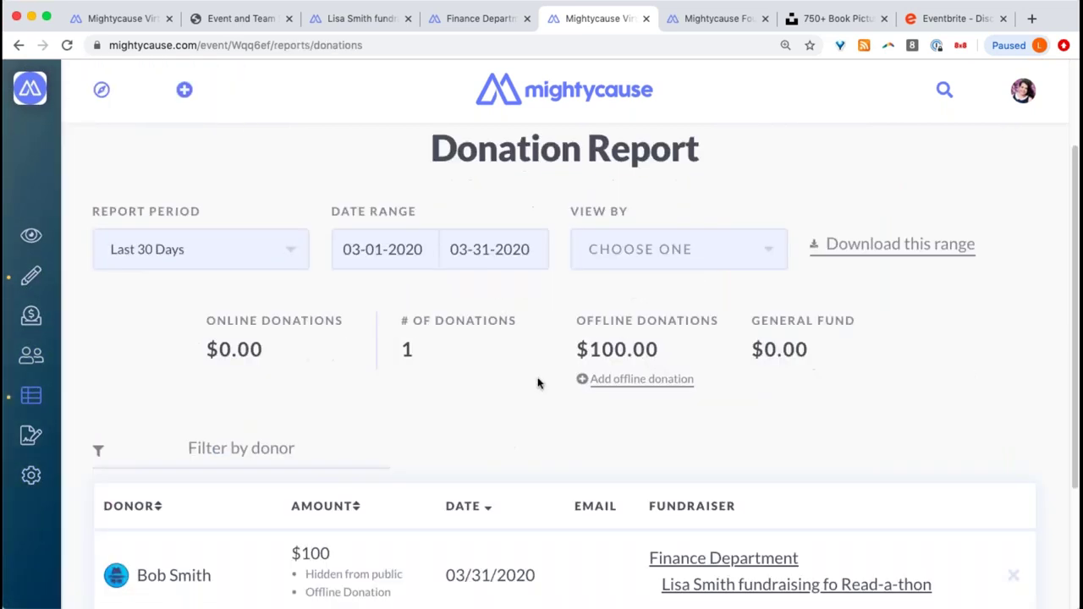
- Reload the member's Read-a-thon fundraiser page twice to check for the new donation
click(354, 18)
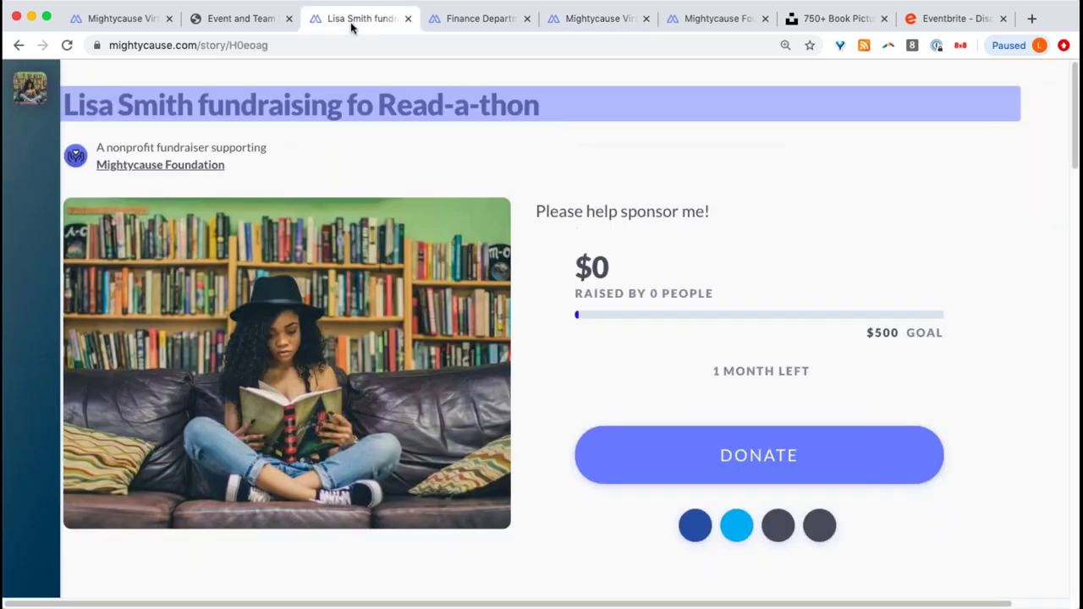
key(Return)
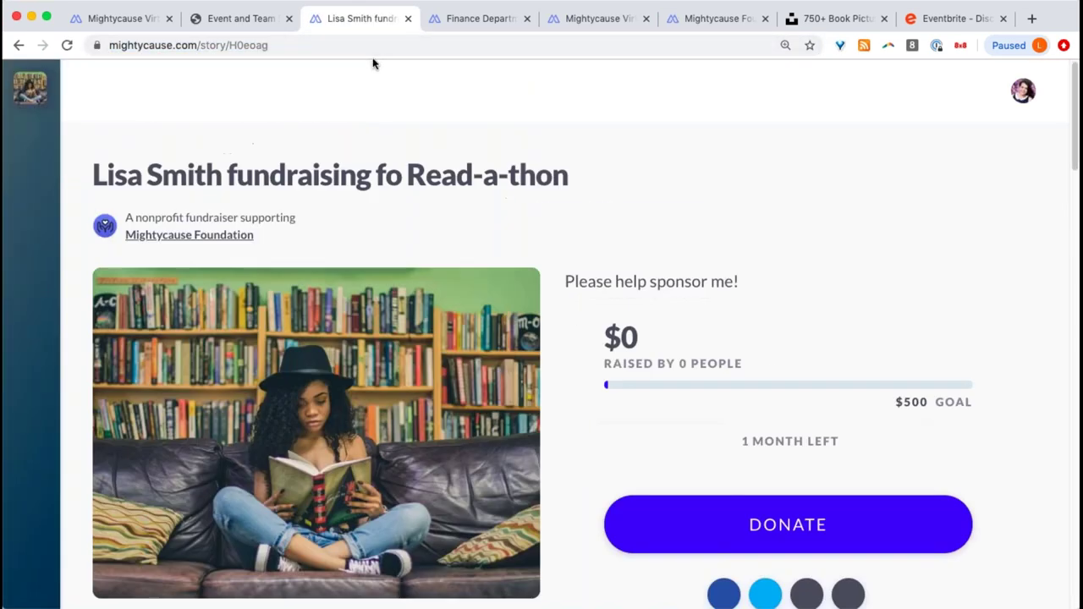
scroll(499, 127, down, 1)
scroll(499, 127, down, 5)
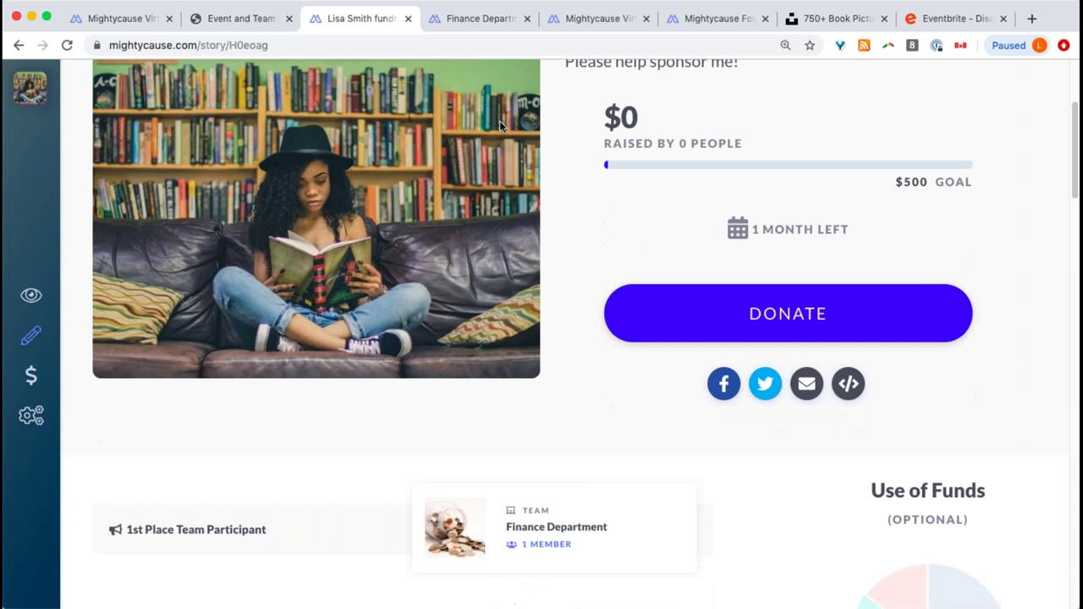
scroll(541, 339, up, 2)
key(super+l)
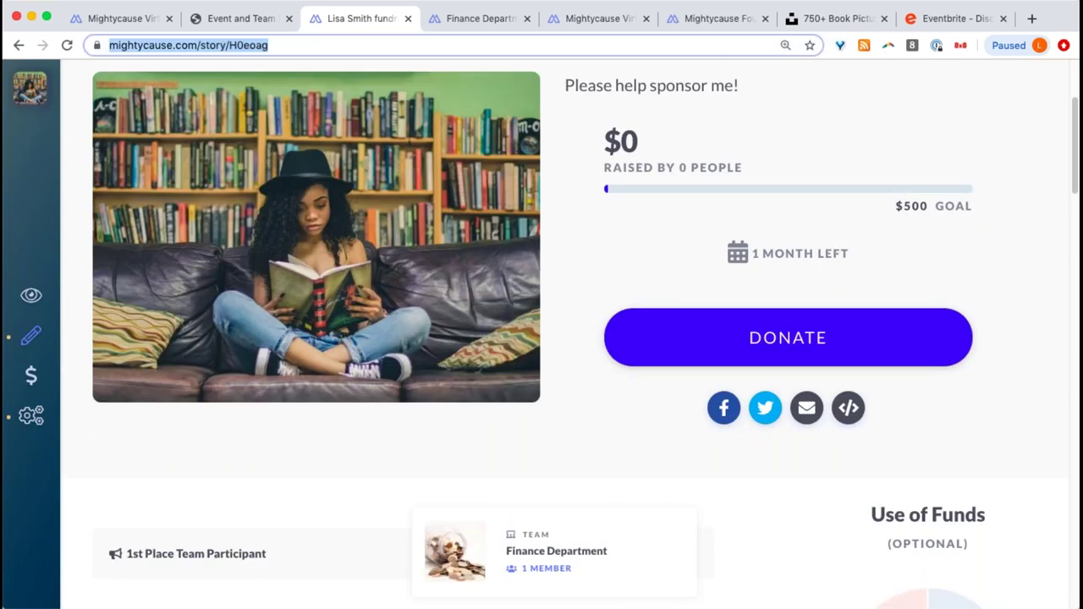
key(Return)
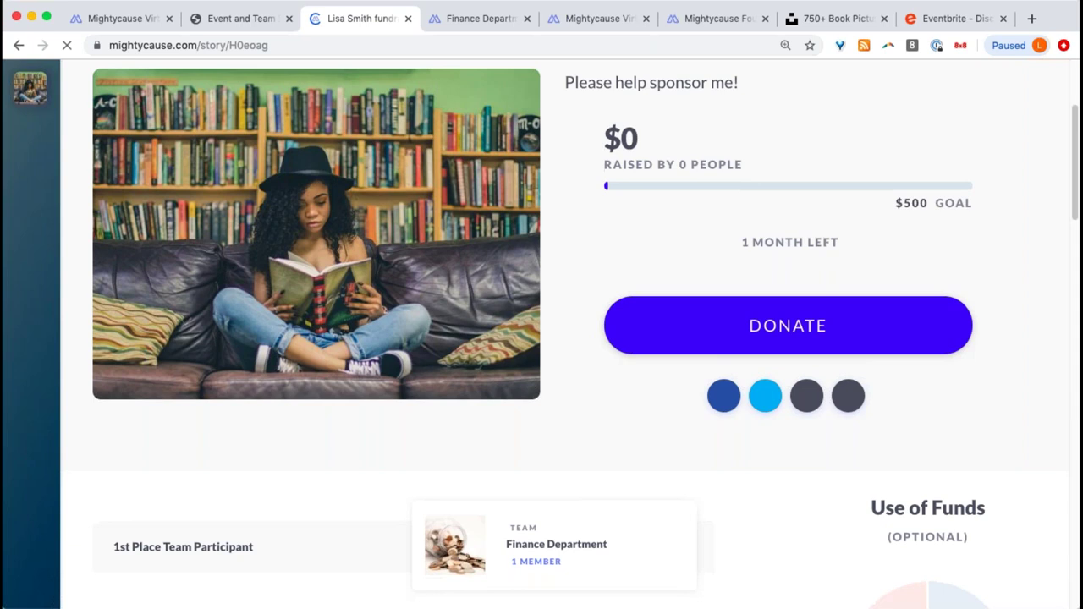
scroll(483, 90, down, 5)
scroll(492, 90, up, 6)
scroll(491, 90, up, 3)
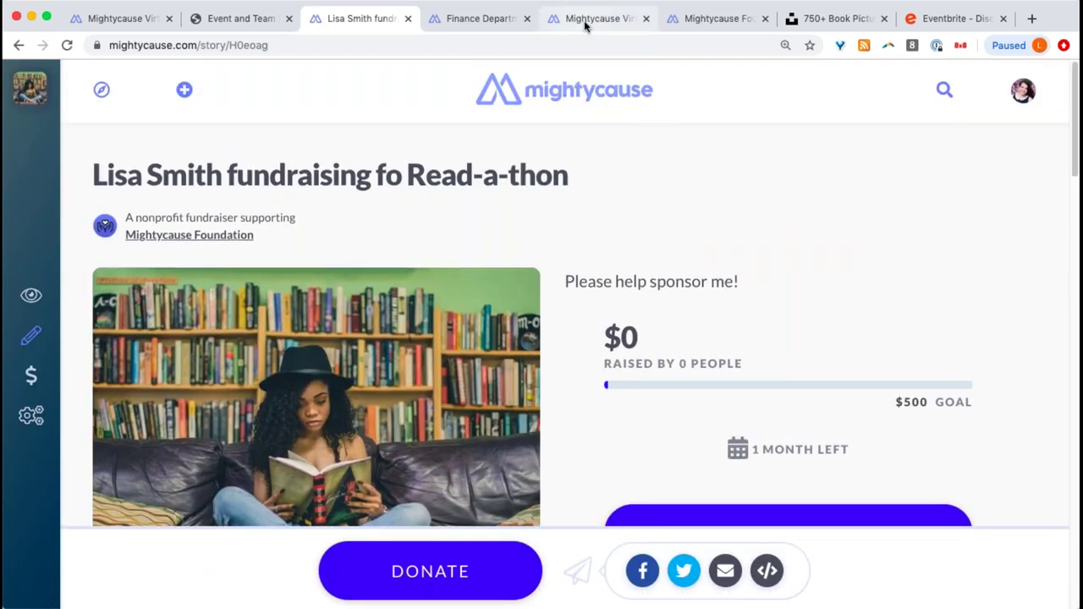
- Follow the credited fundraiser link from the donation report, then close the separate fundraiser tab
click(584, 21)
click(800, 461)
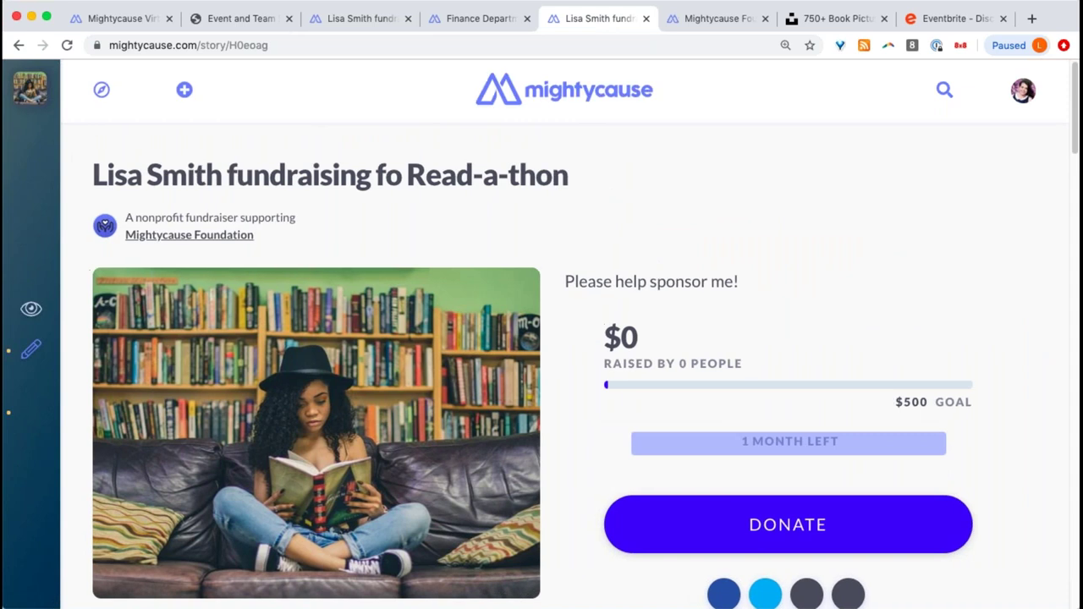
click(20, 47)
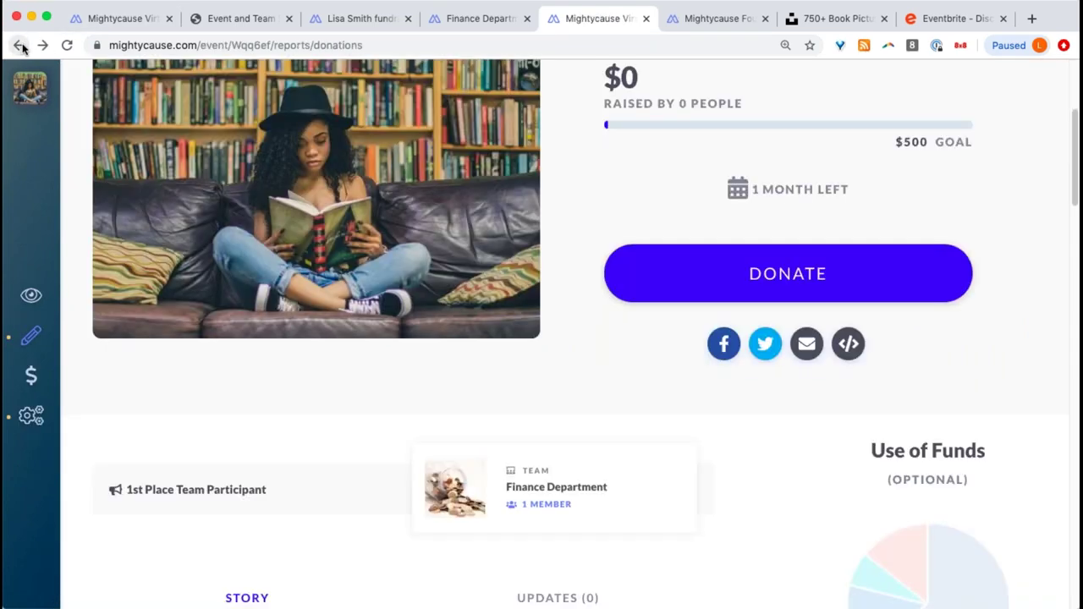
click(408, 18)
- Scroll the report showing the hidden $100 offline gift dated 03/31/2020 under Finance Department
scroll(520, 145, down, 5)
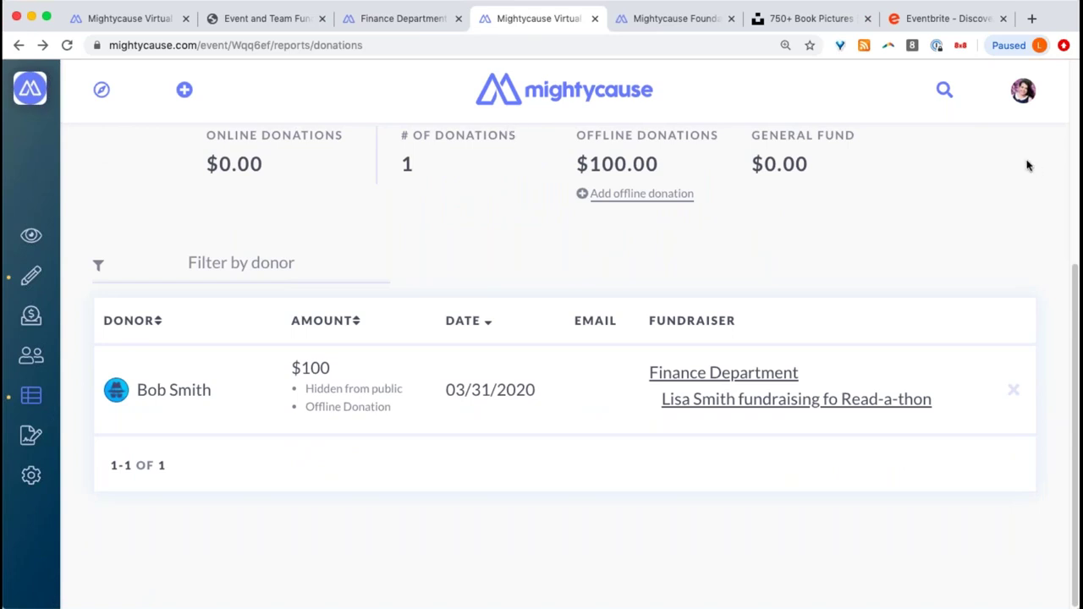
scroll(503, 254, up, 5)
scroll(504, 256, down, 3)
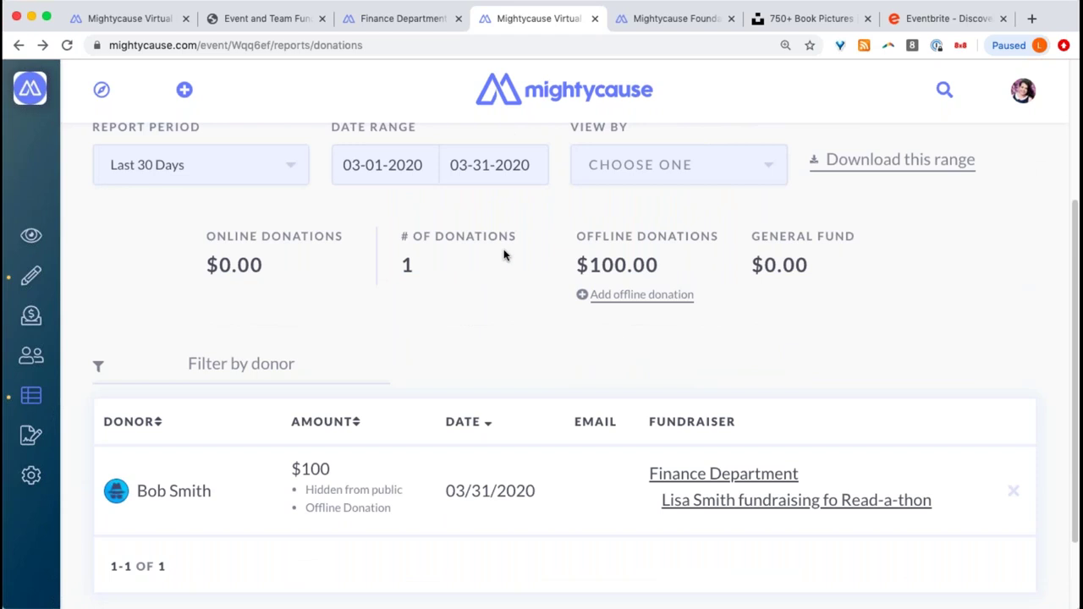
mouse_move(37, 407)
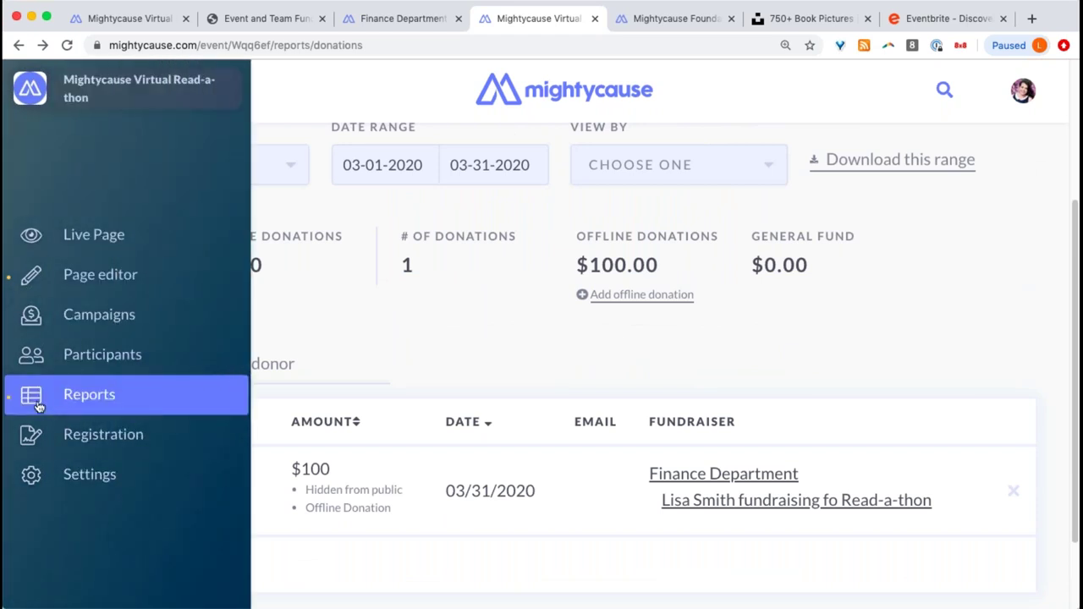
scroll(600, 362, up, 2)
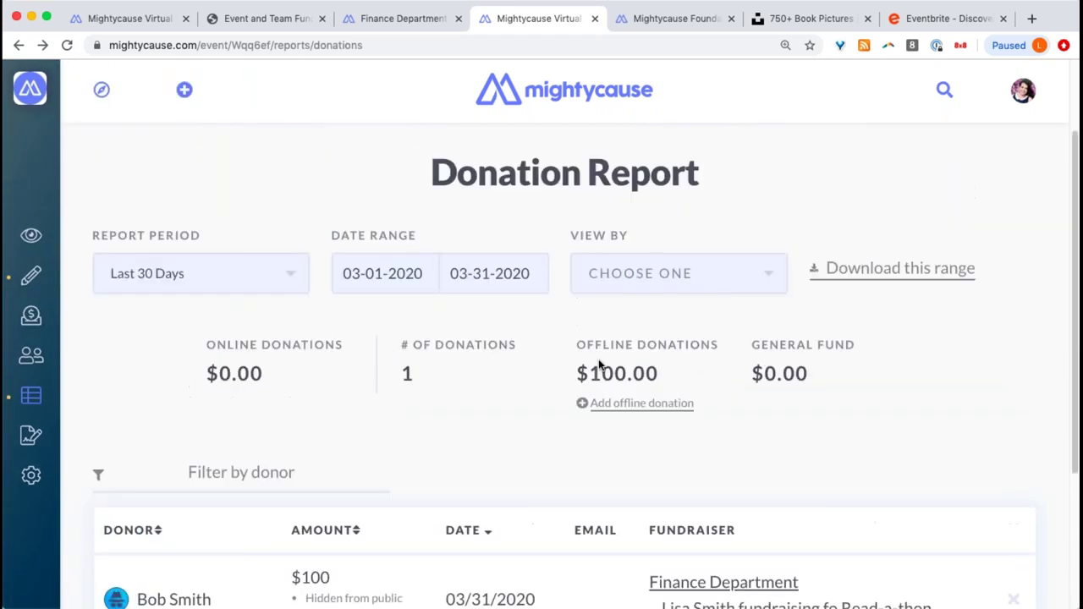
scroll(481, 417, down, 2)
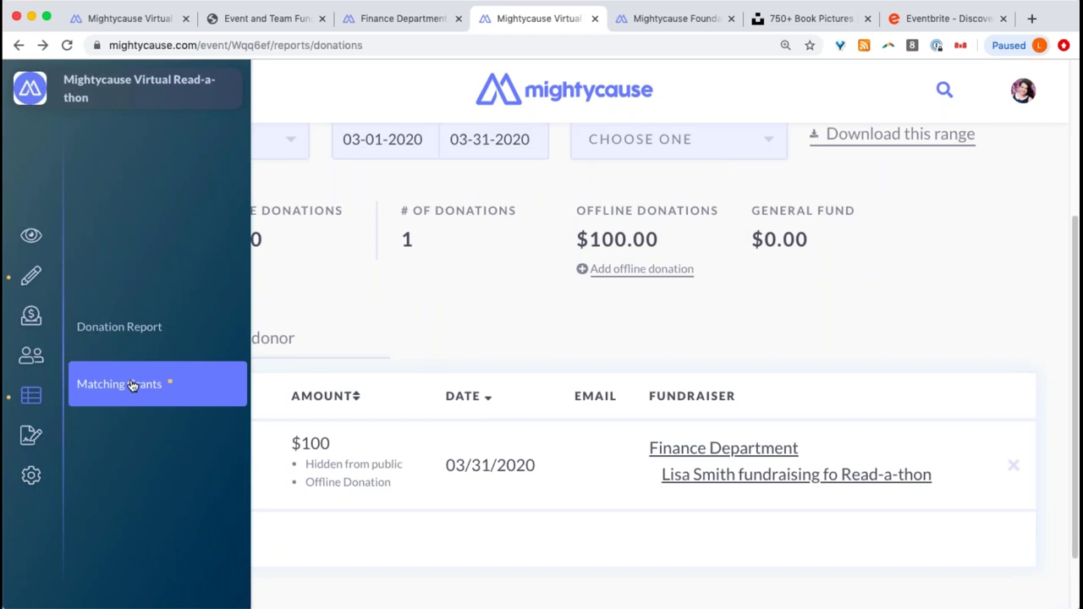
- Open the event's Matching Grants report and scroll the empty Past Matches table
click(132, 385)
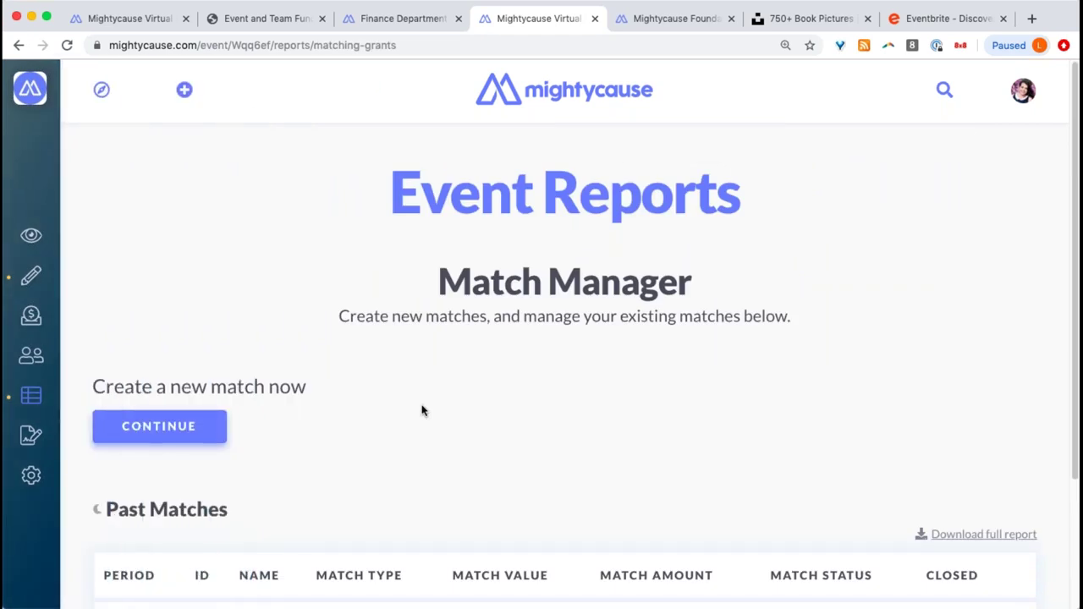
scroll(395, 423, down, 3)
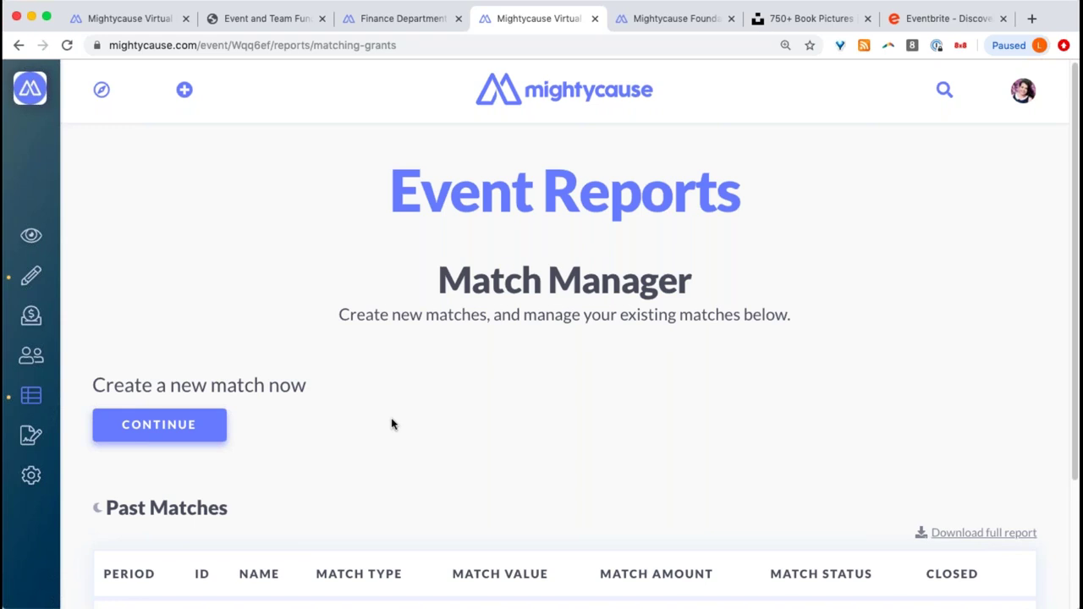
scroll(391, 424, down, 3)
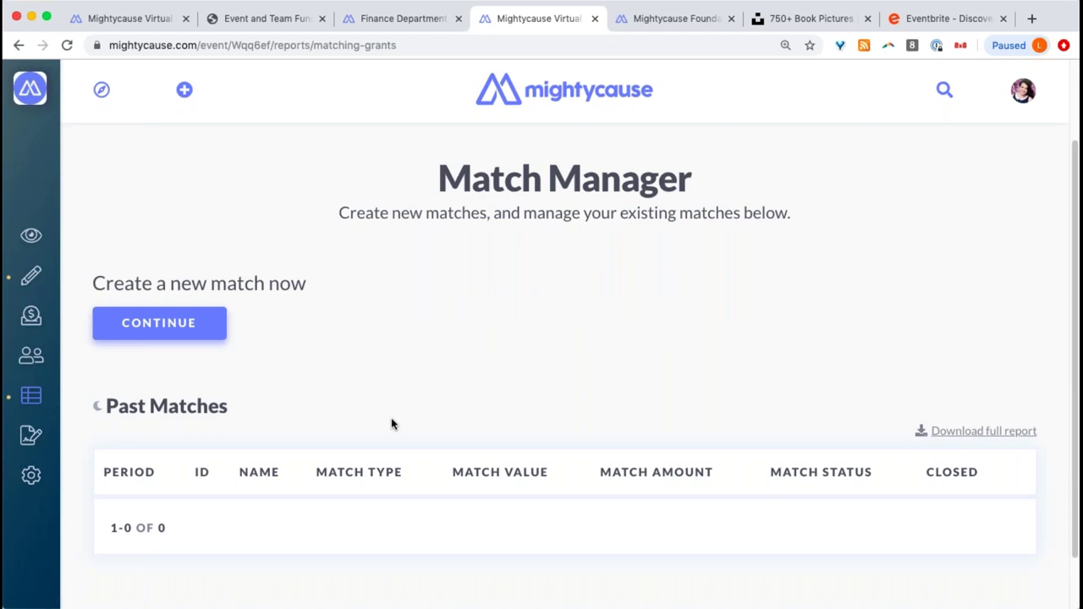
- Look through the Create a New Match form and close it without saving
click(223, 332)
scroll(502, 314, down, 10)
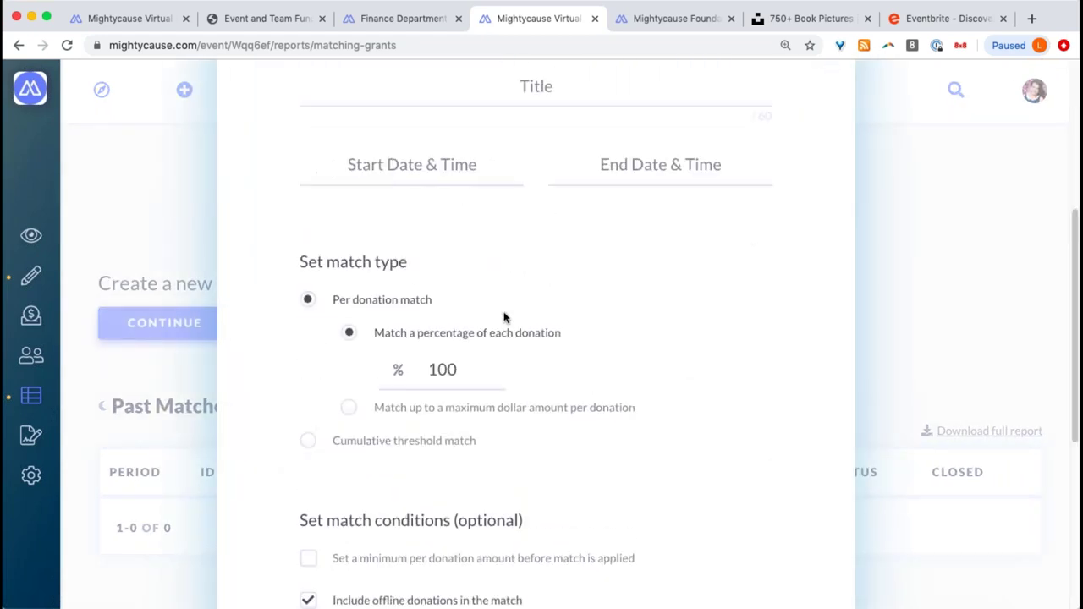
scroll(502, 321, down, 5)
scroll(503, 321, up, 15)
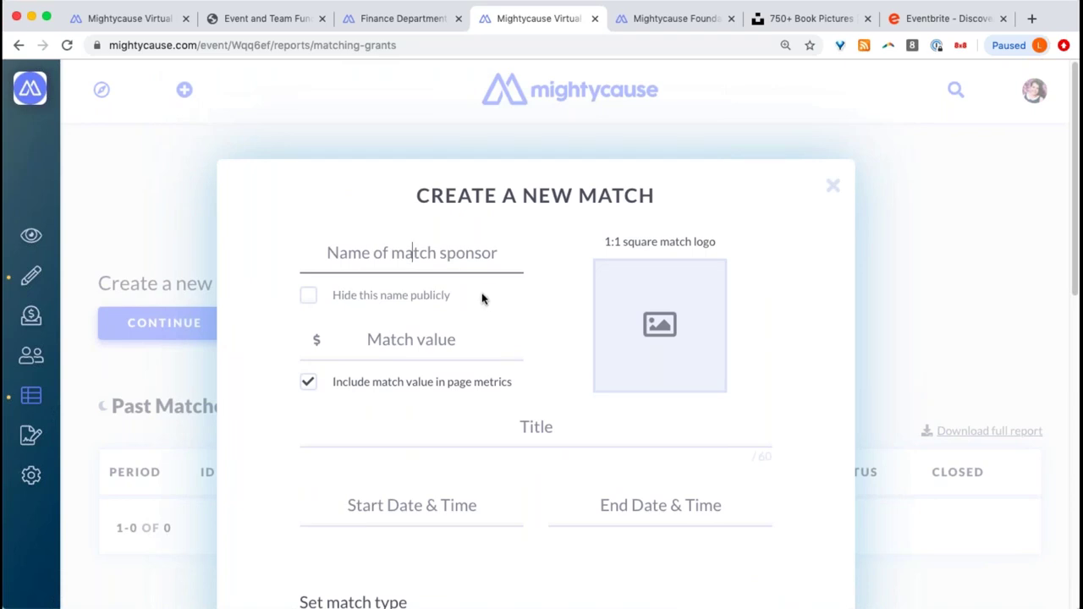
scroll(462, 309, down, 3)
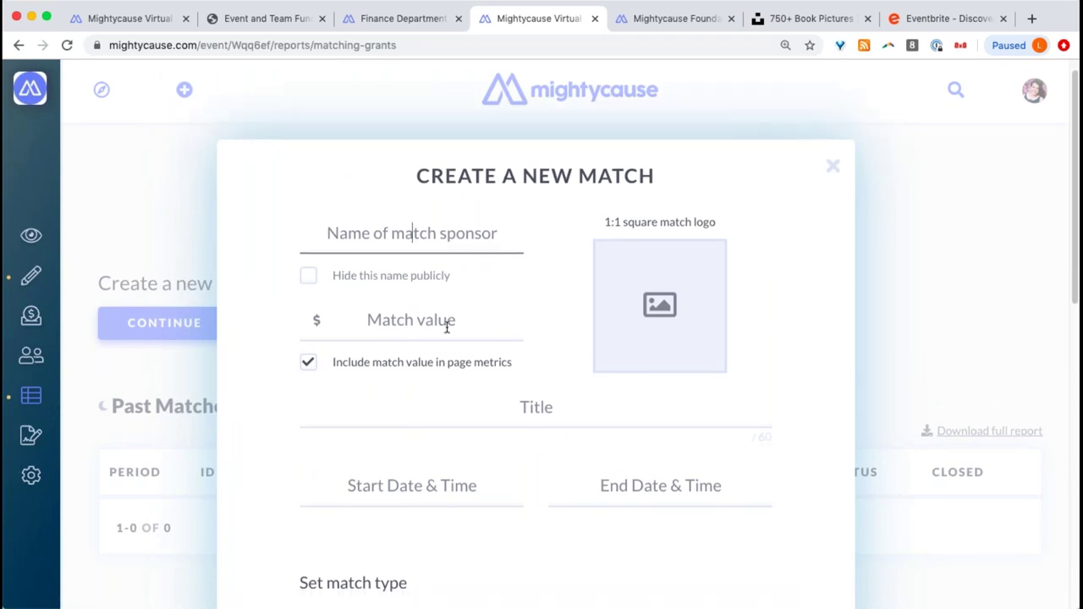
scroll(445, 328, down, 6)
scroll(445, 328, up, 8)
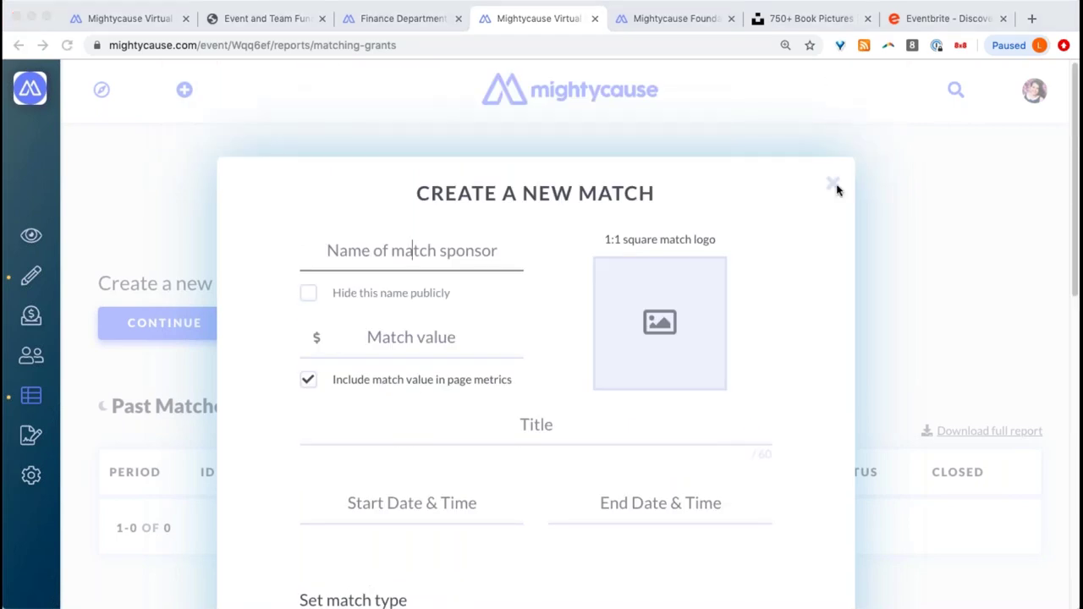
click(834, 186)
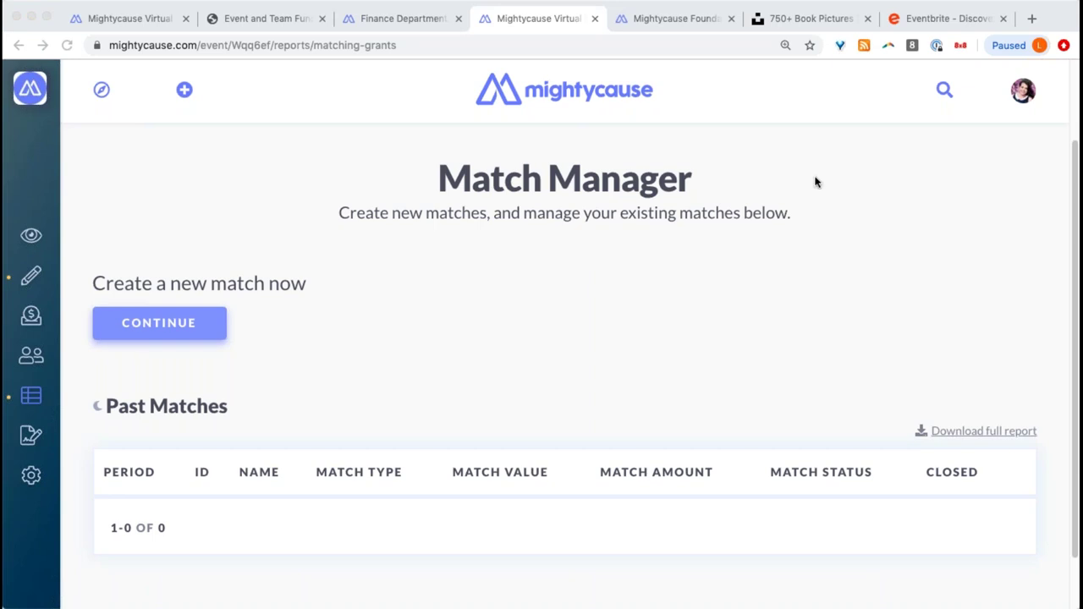
- Switch to the Finance Department team's beneficiary settings page
scroll(513, 266, down, 1)
scroll(513, 265, down, 1)
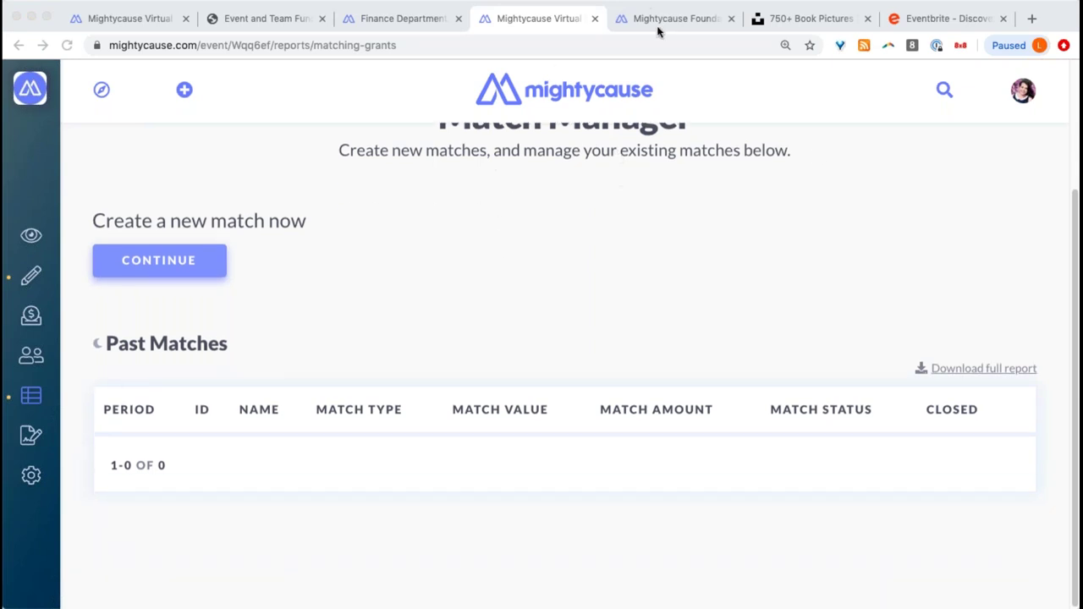
drag(418, 26, 506, 20)
- Check the Finance Department team's Matching Grants report (0 past matches), then return to the event's Match Manager
click(84, 414)
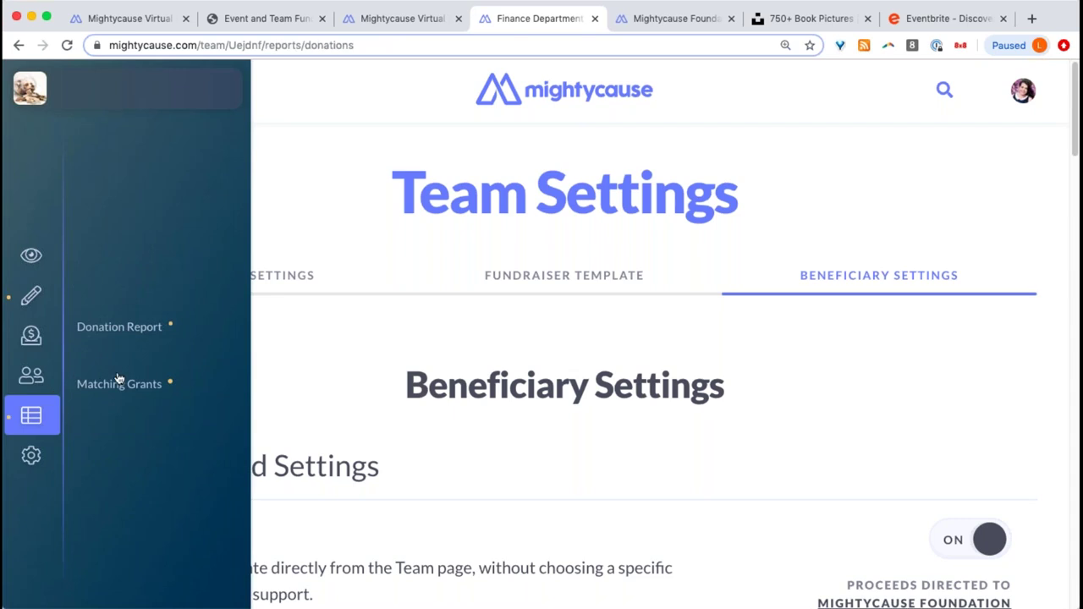
click(120, 382)
scroll(500, 355, down, 3)
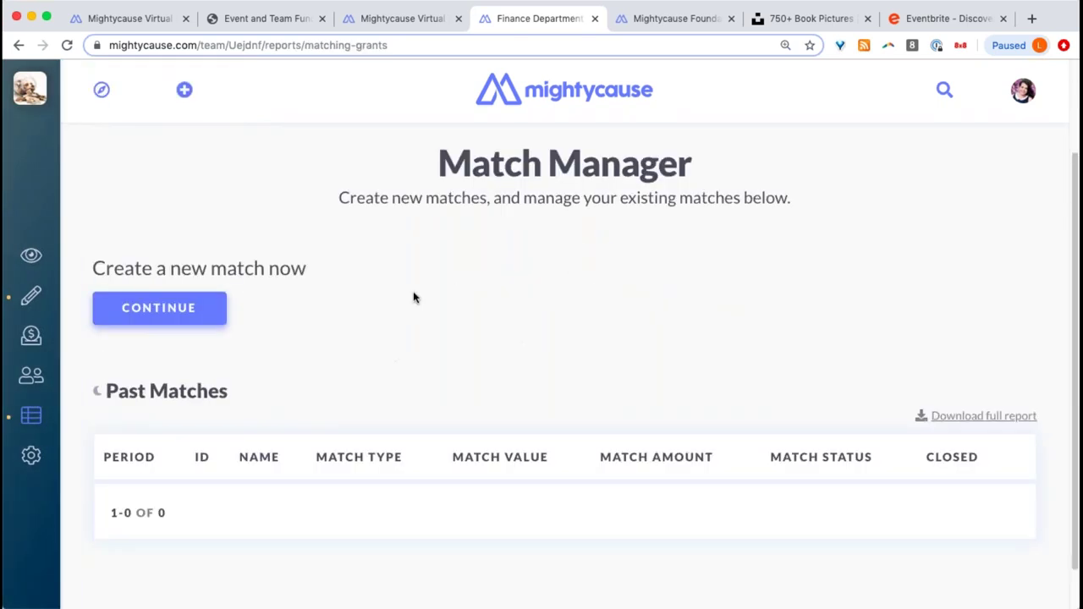
click(394, 20)
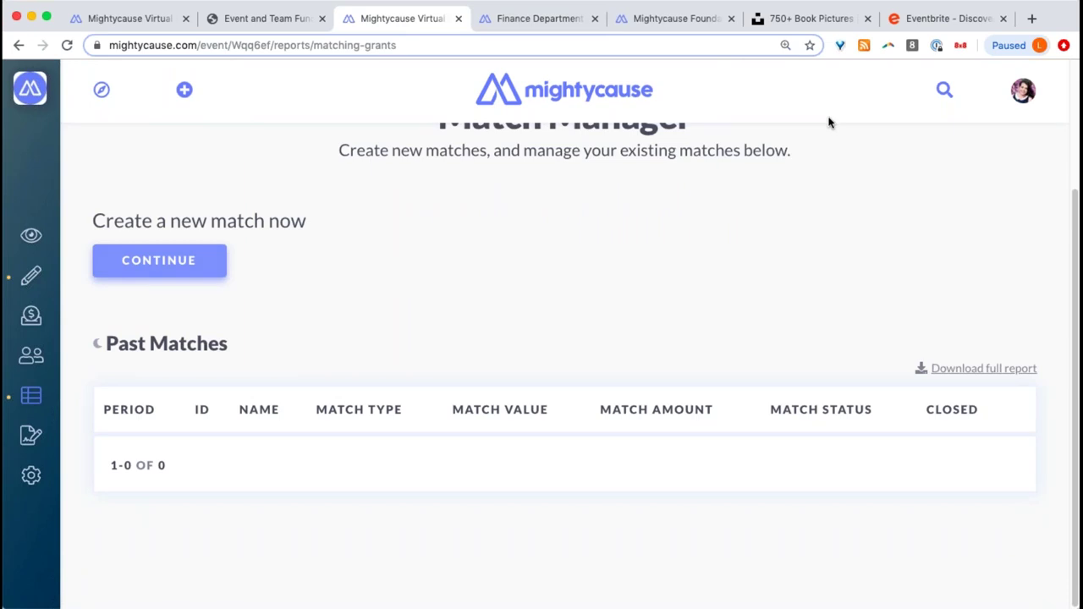
- Open the event's General Event Settings and scroll through membership, social share and custom URL options
click(34, 484)
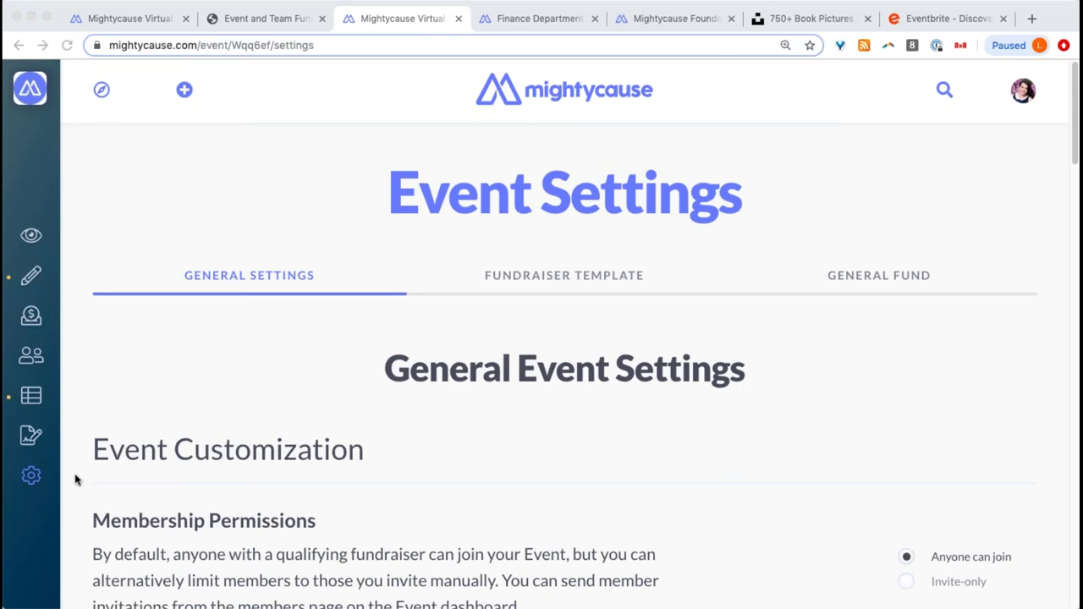
scroll(360, 450, down, 5)
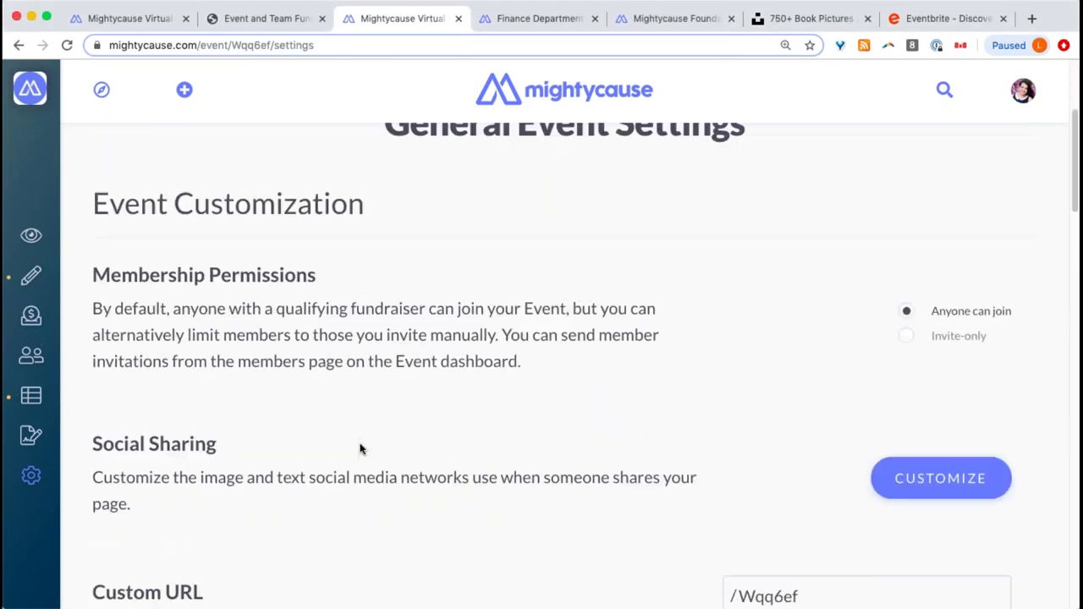
scroll(355, 442, down, 1)
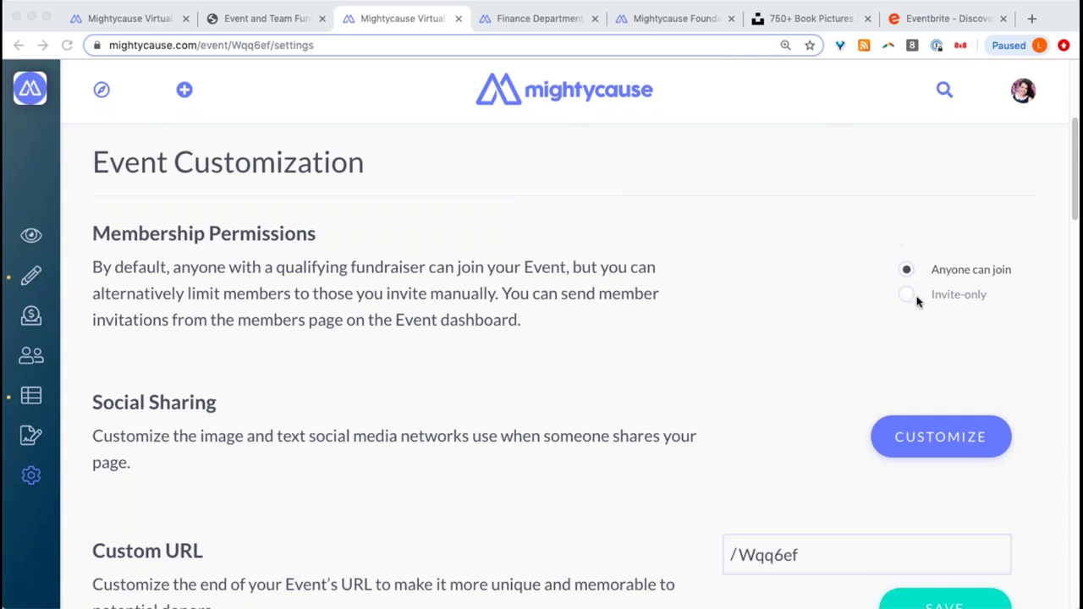
scroll(886, 331, down, 2)
scroll(869, 316, down, 6)
scroll(931, 211, up, 2)
- Look through the Social Share Settings and close them unchanged, keeping the /Wqq6ef custom URL
click(940, 191)
scroll(703, 326, down, 1)
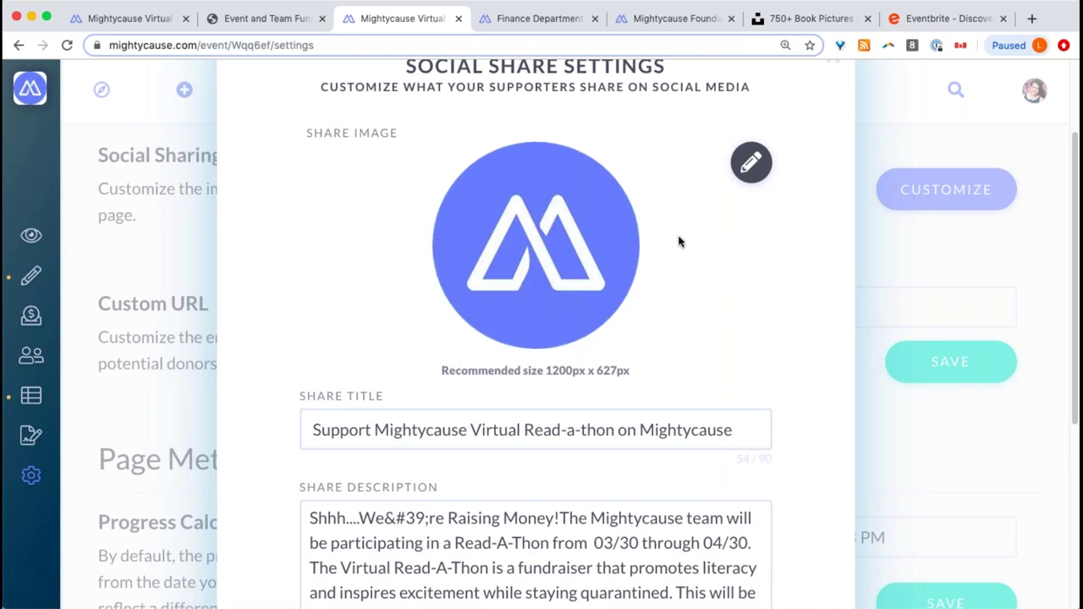
scroll(626, 320, down, 2)
scroll(658, 403, up, 4)
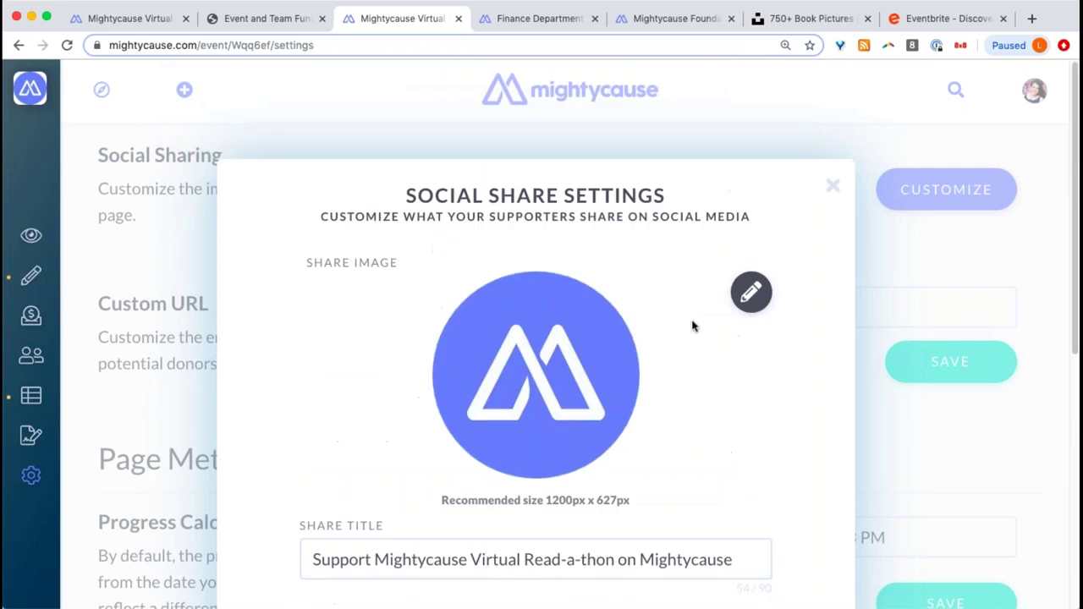
scroll(694, 327, down, 6)
scroll(694, 328, up, 2)
scroll(694, 327, down, 2)
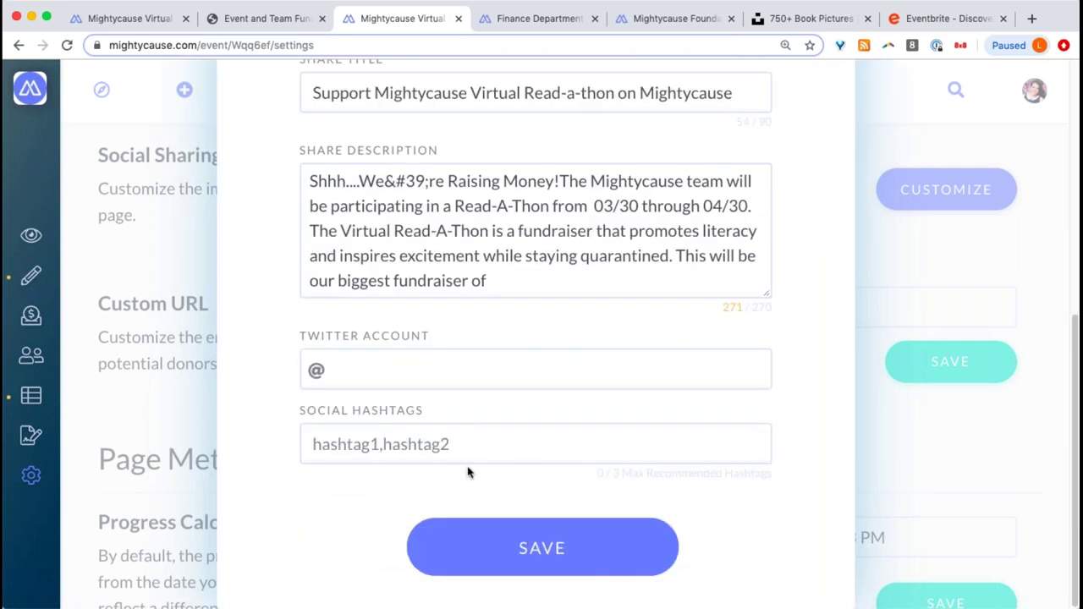
scroll(417, 436, up, 6)
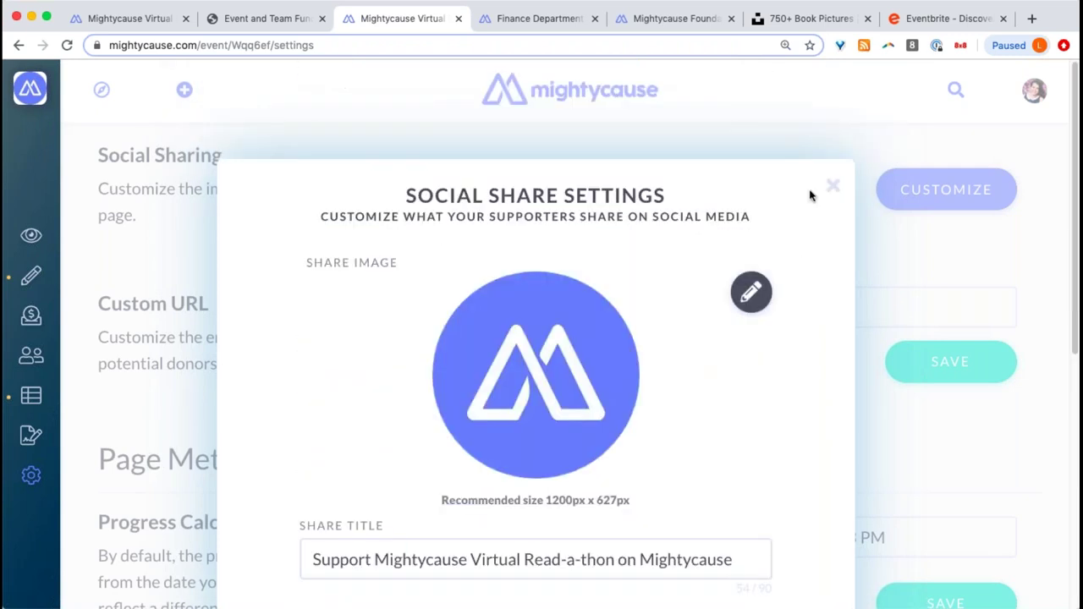
click(832, 183)
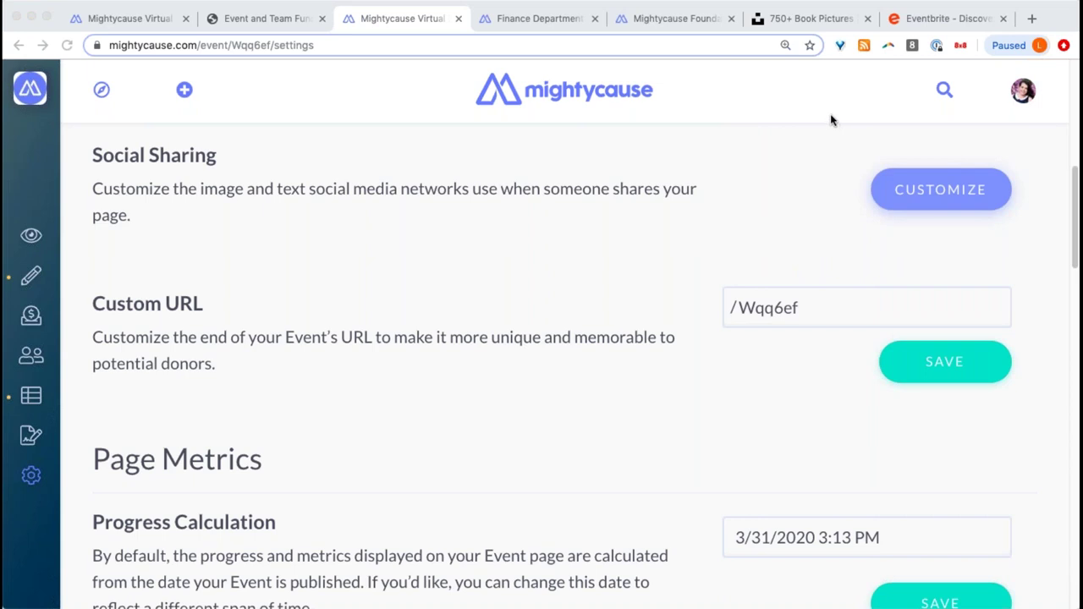
- Replace the custom URL ending Wqq6ef with MightyVirtual2020, save it, and reopen event Settings
click(816, 308)
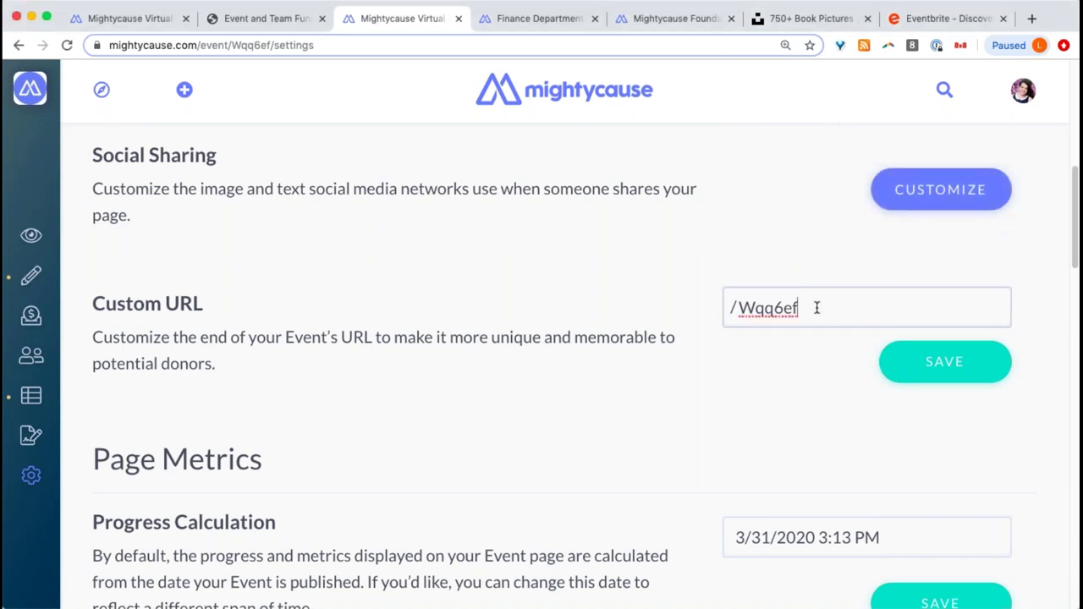
drag(817, 308, 750, 313)
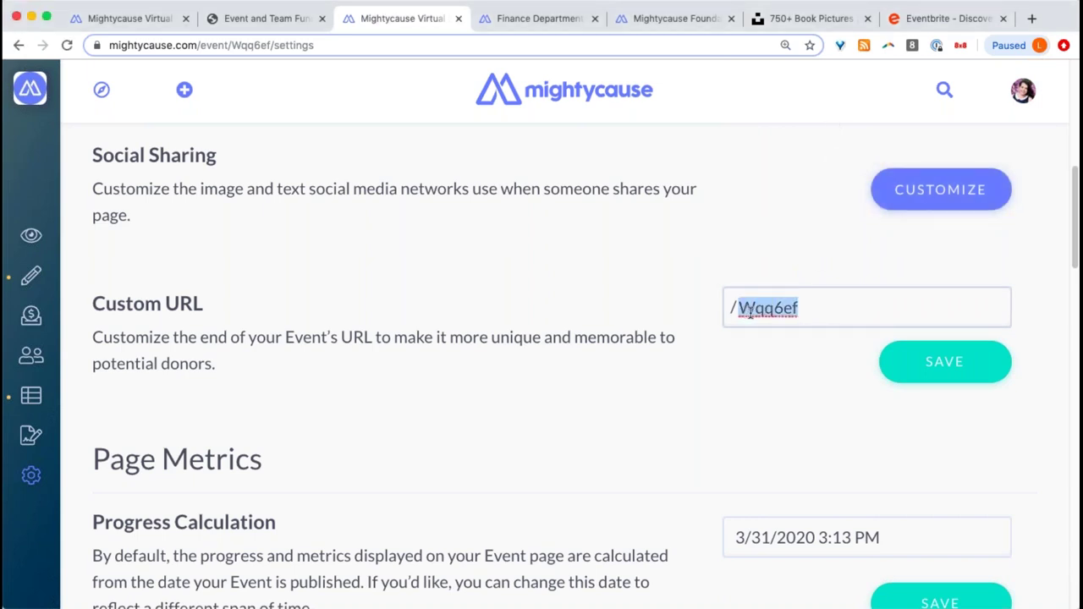
text(MightyVirtual)
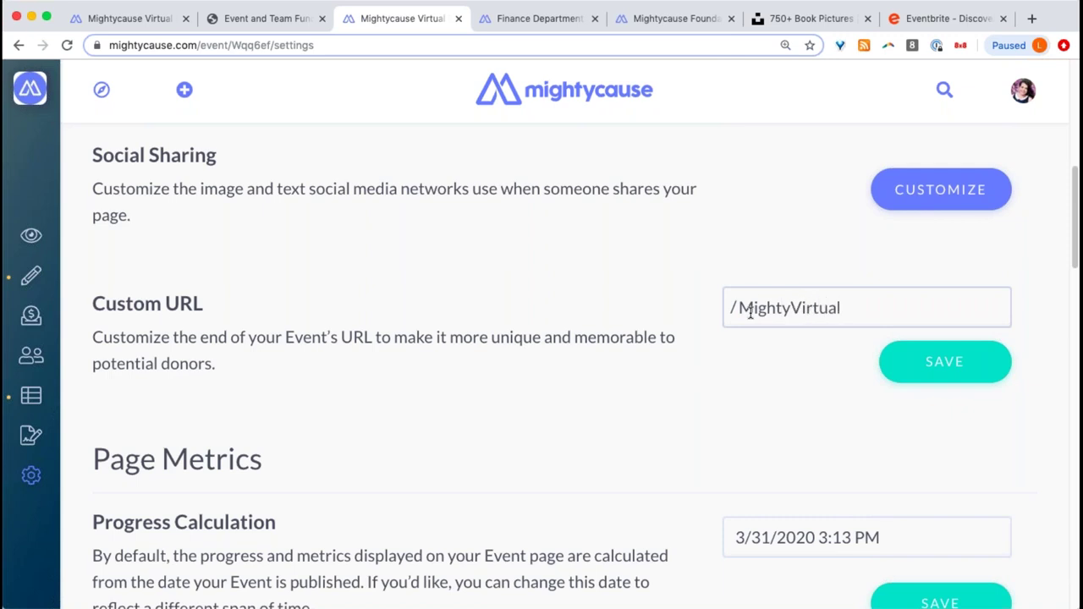
text(2020)
click(968, 369)
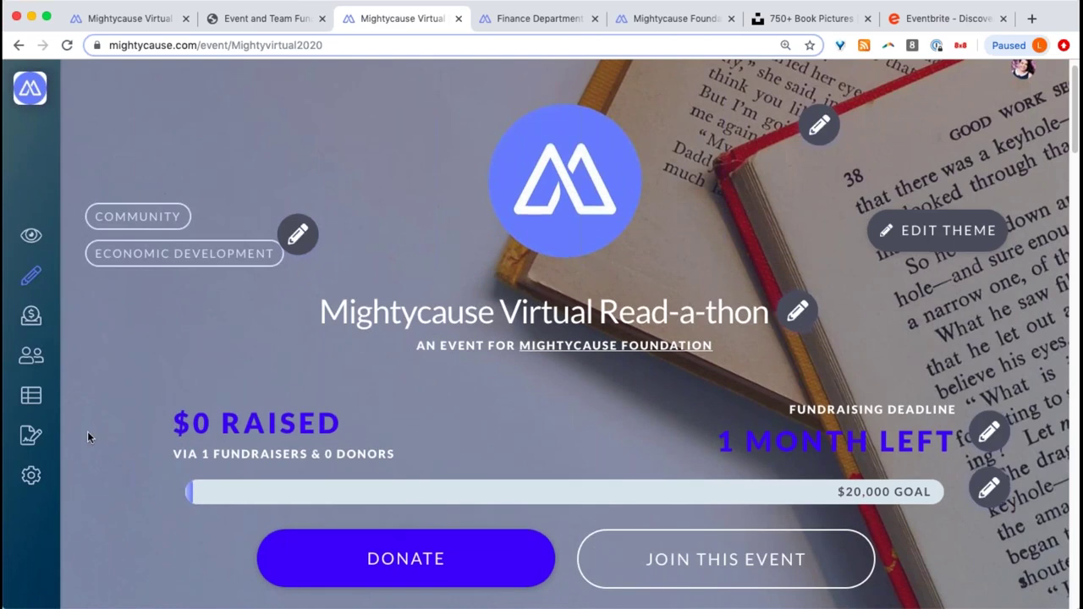
click(39, 485)
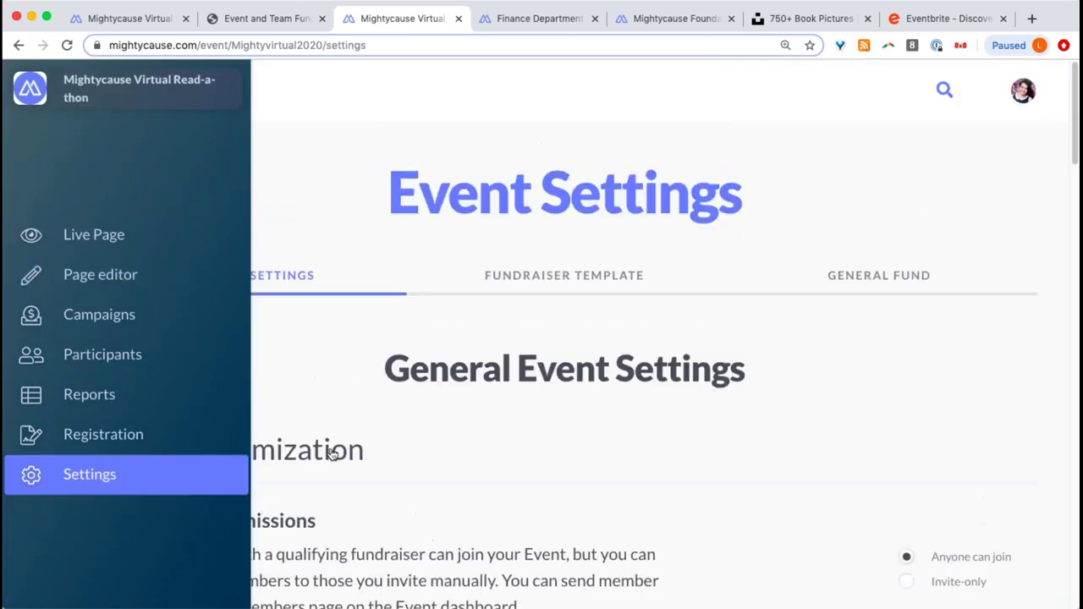
scroll(677, 399, down, 10)
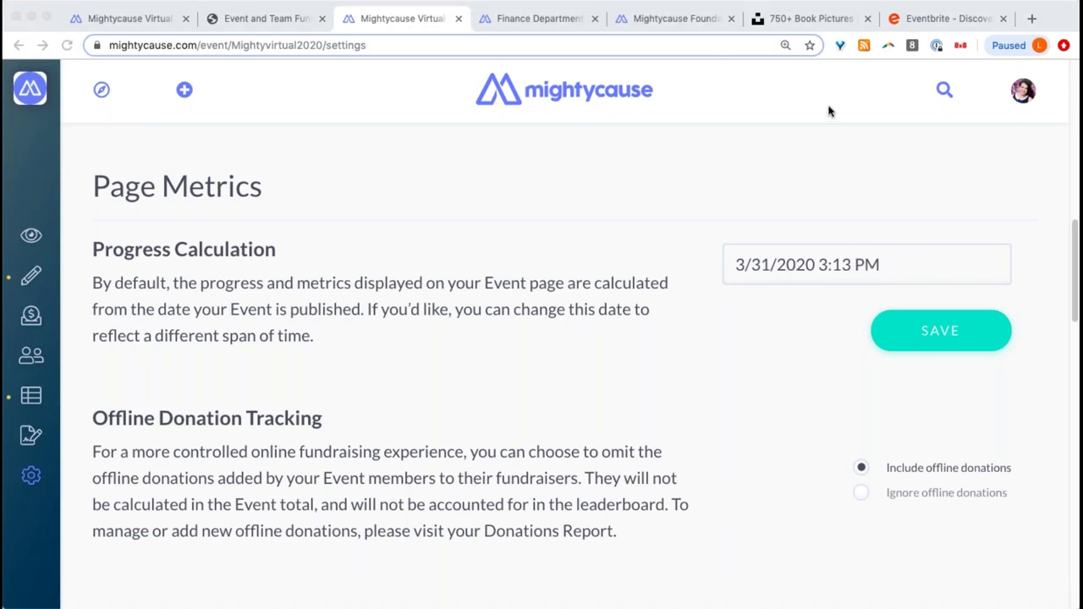
- View the Finance Department team's live page and its organizer's fundraiser, then return to event settings
click(525, 18)
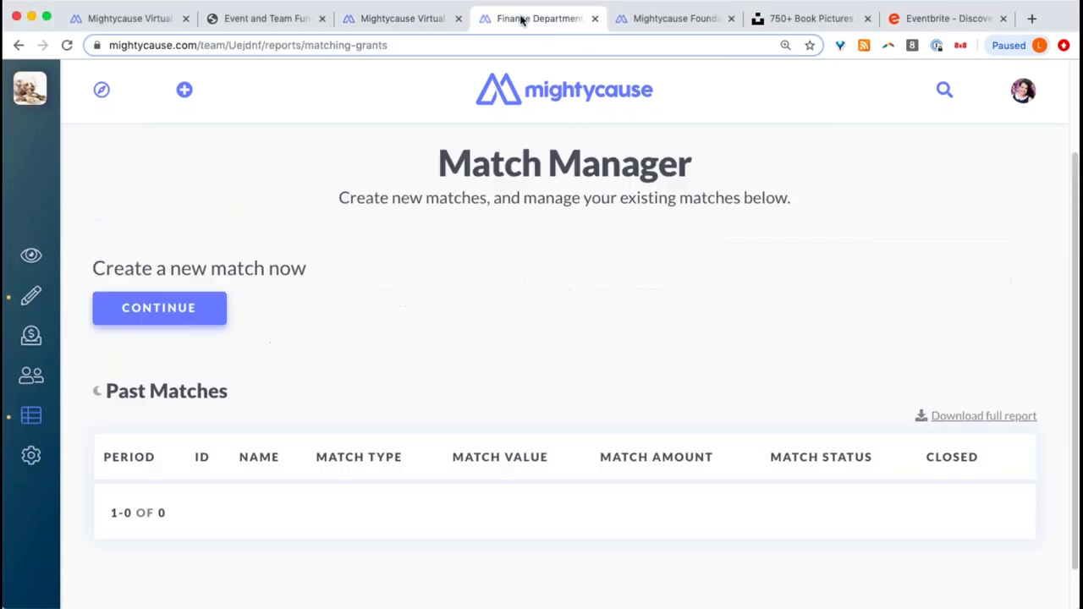
click(27, 262)
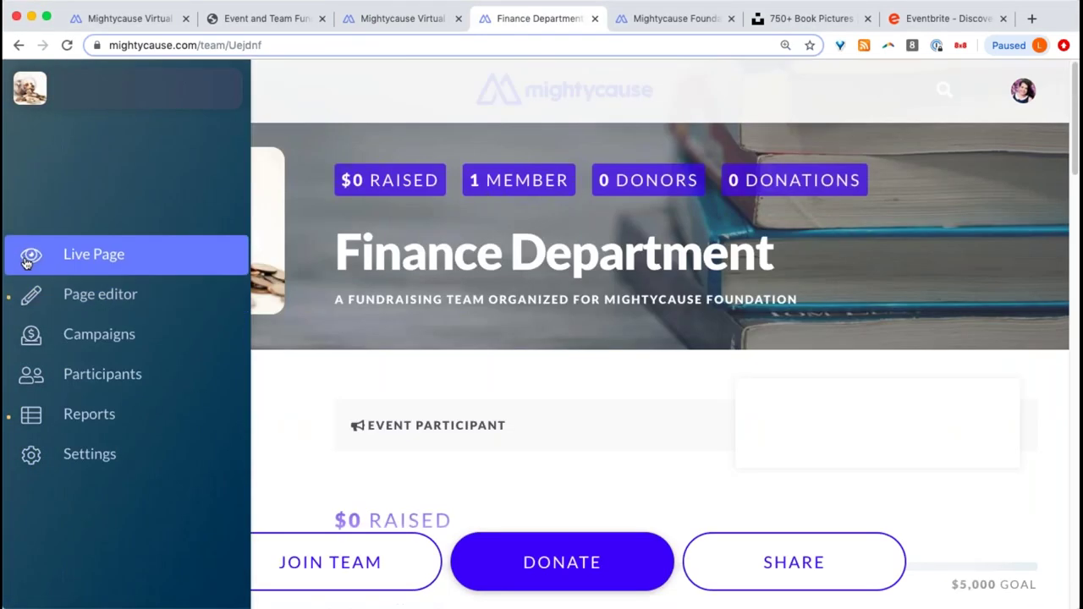
scroll(196, 214, down, 5)
click(194, 209)
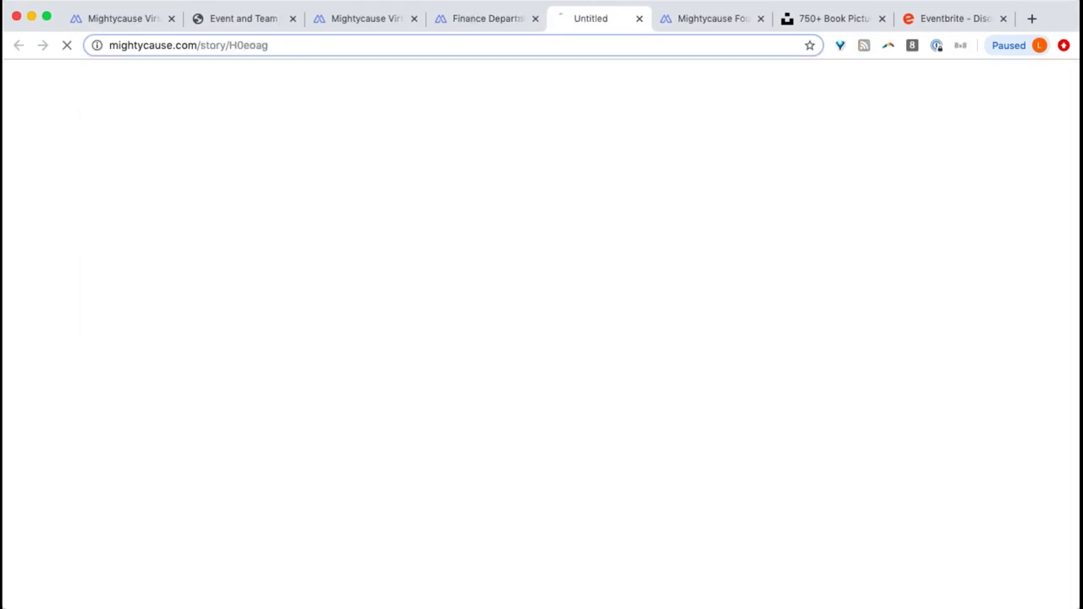
click(368, 20)
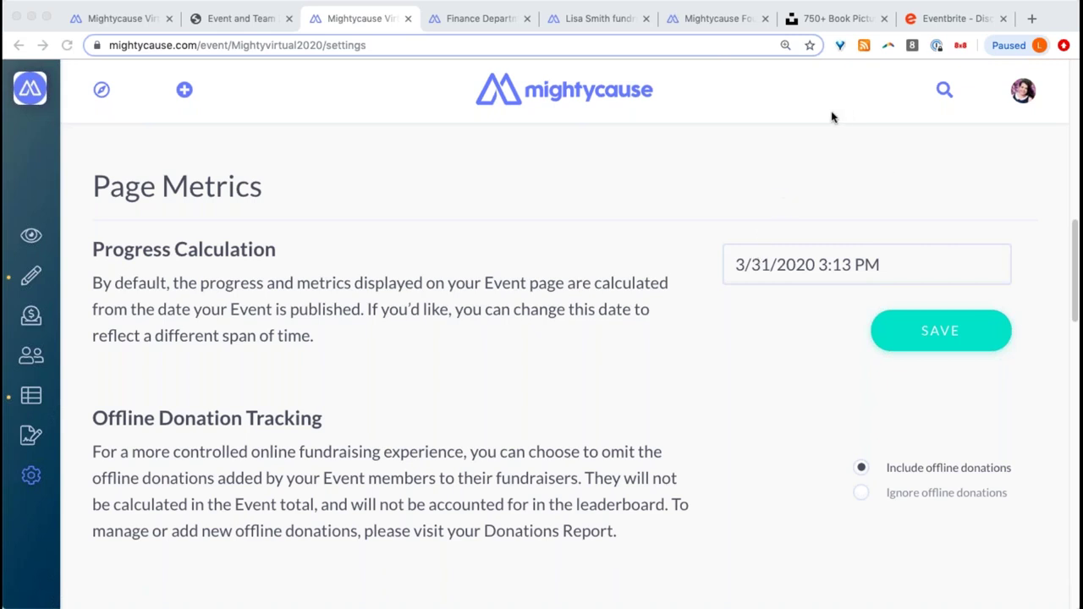
- Scroll the event settings down to the Discoverability and Event Status section
scroll(832, 198, down, 3)
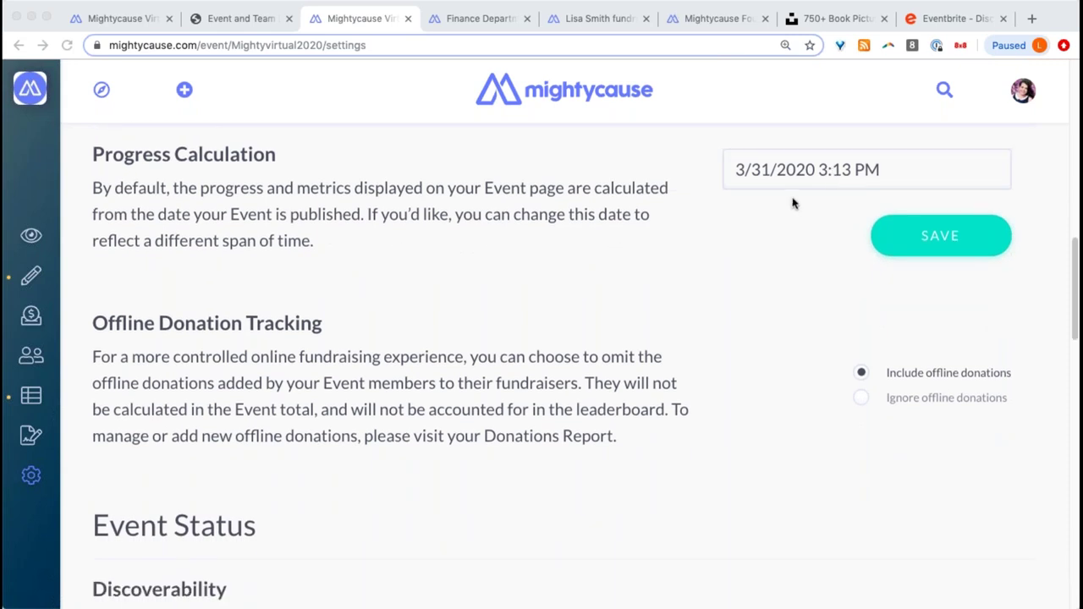
scroll(791, 203, down, 4)
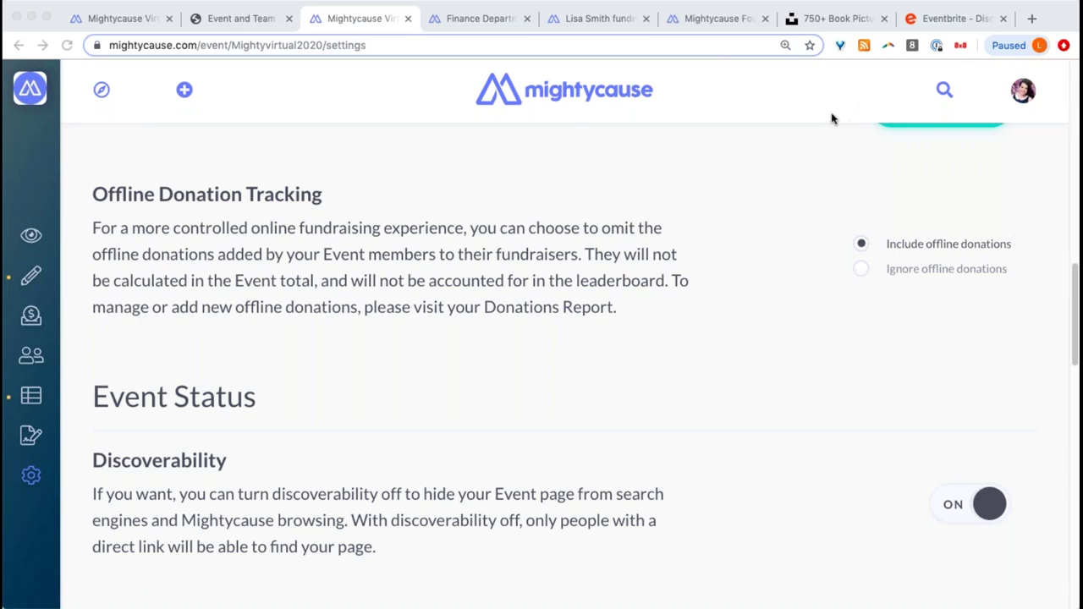
scroll(885, 200, down, 3)
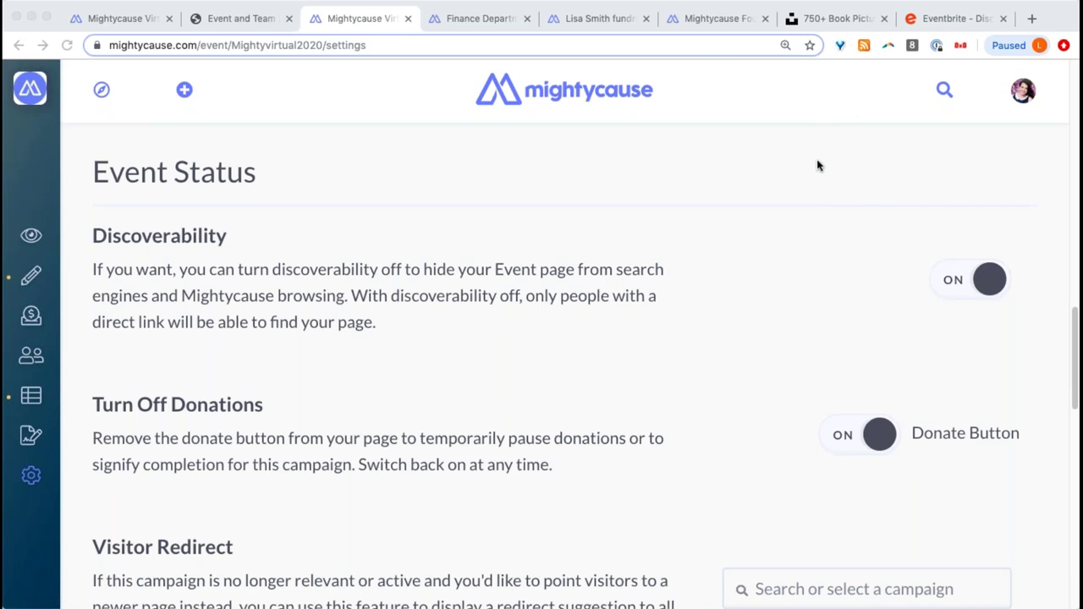
scroll(818, 166, down, 1)
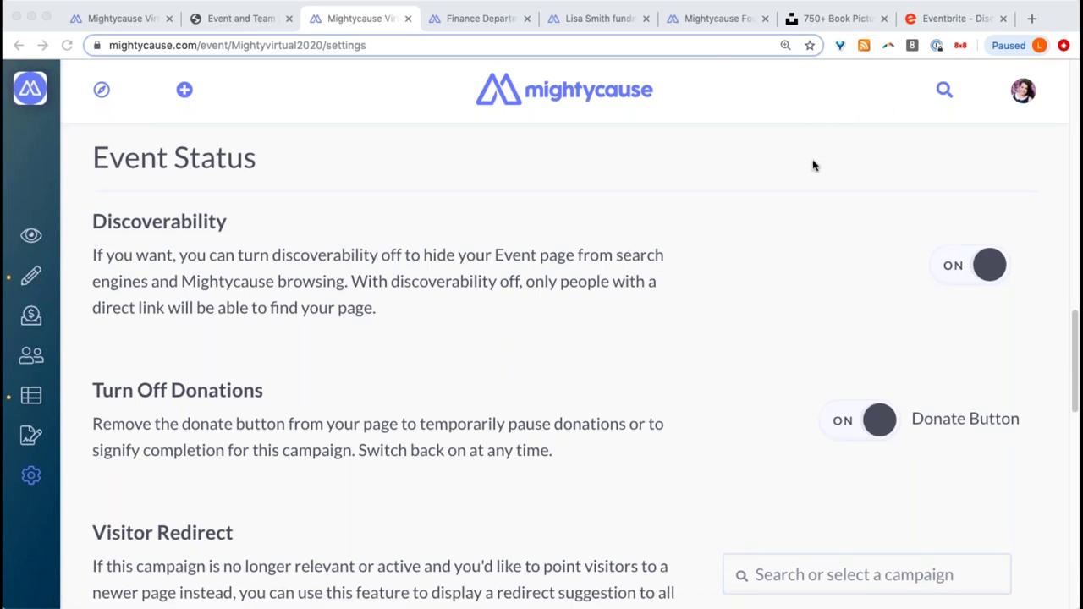
- Switch the Read-a-thon event's Discoverability toggle off
click(954, 265)
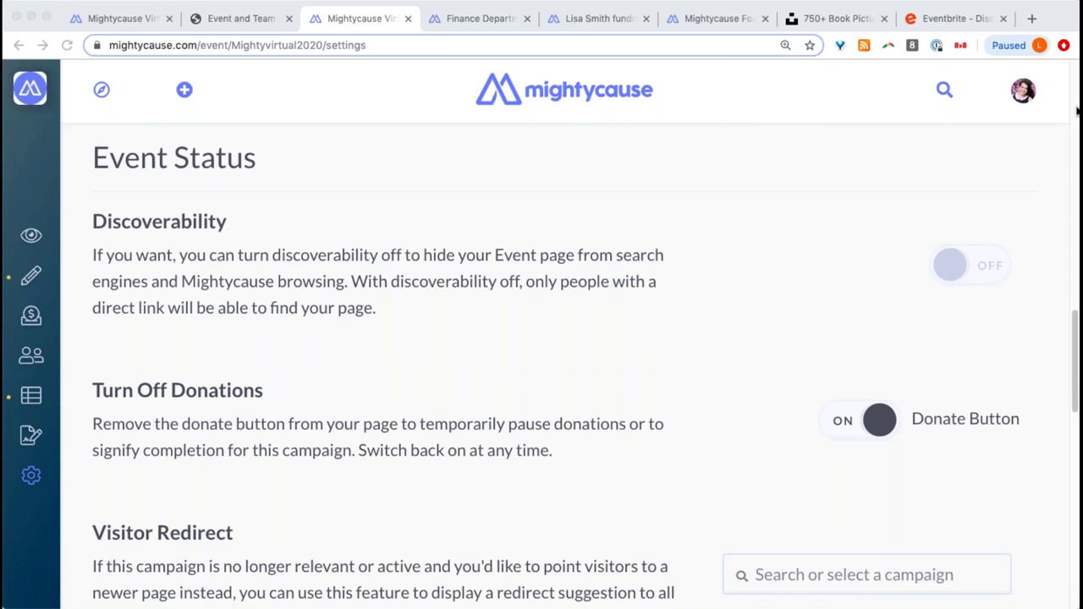
scroll(899, 226, down, 1)
scroll(899, 227, down, 1)
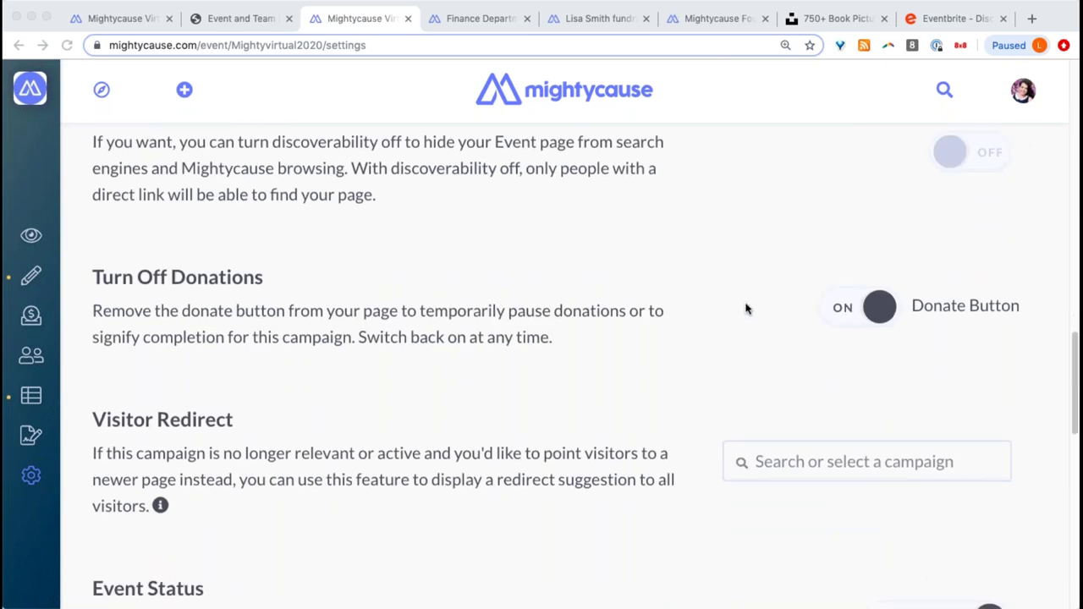
scroll(725, 307, down, 1)
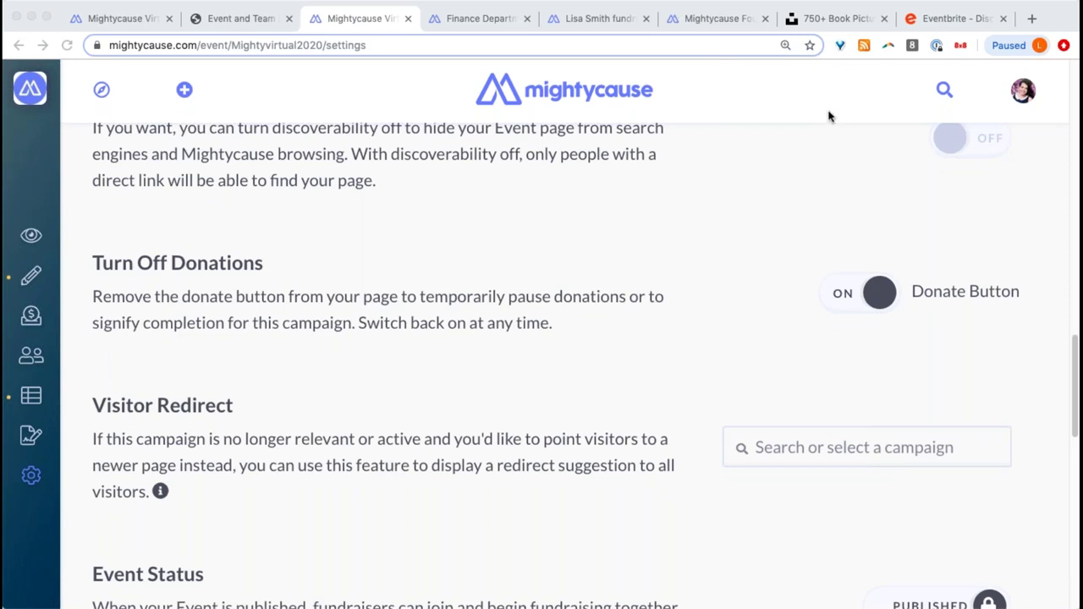
- Toggle donations off and back on so they stay on, and try the Visitor Redirect search
click(838, 291)
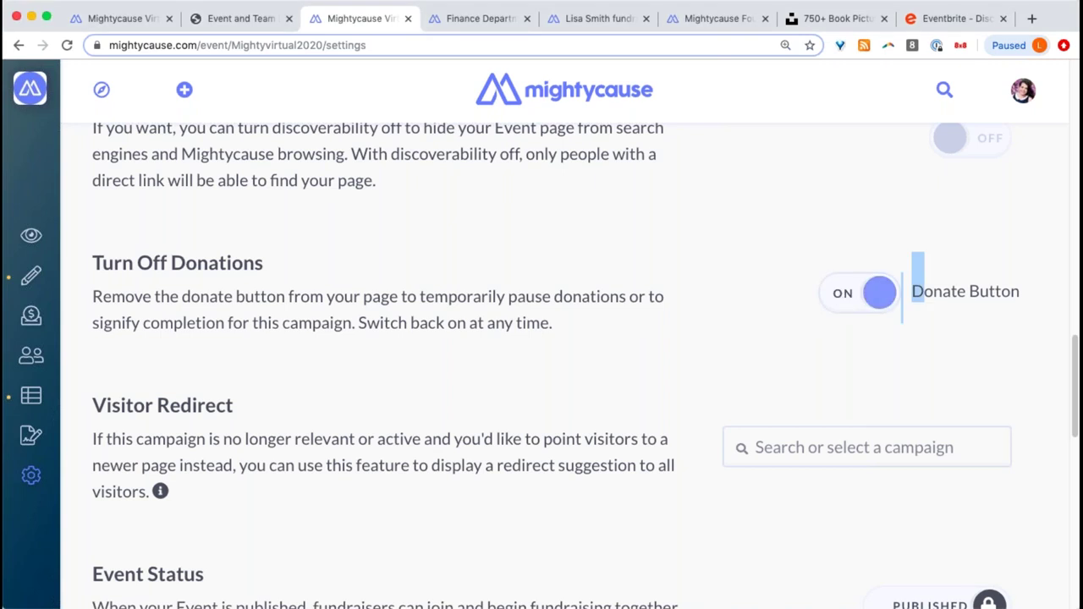
click(845, 293)
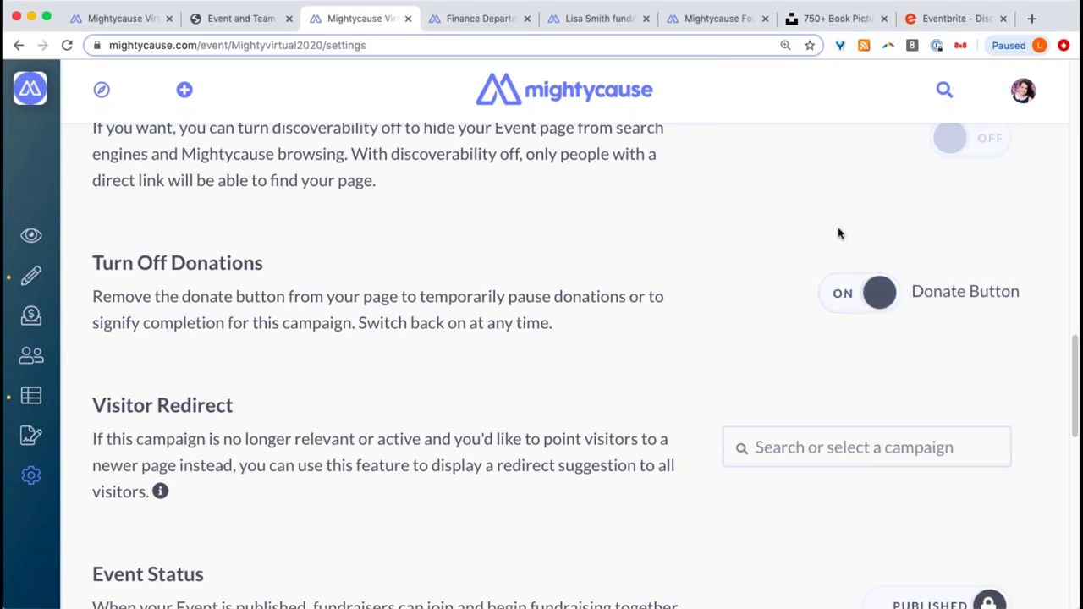
scroll(865, 265, down, 2)
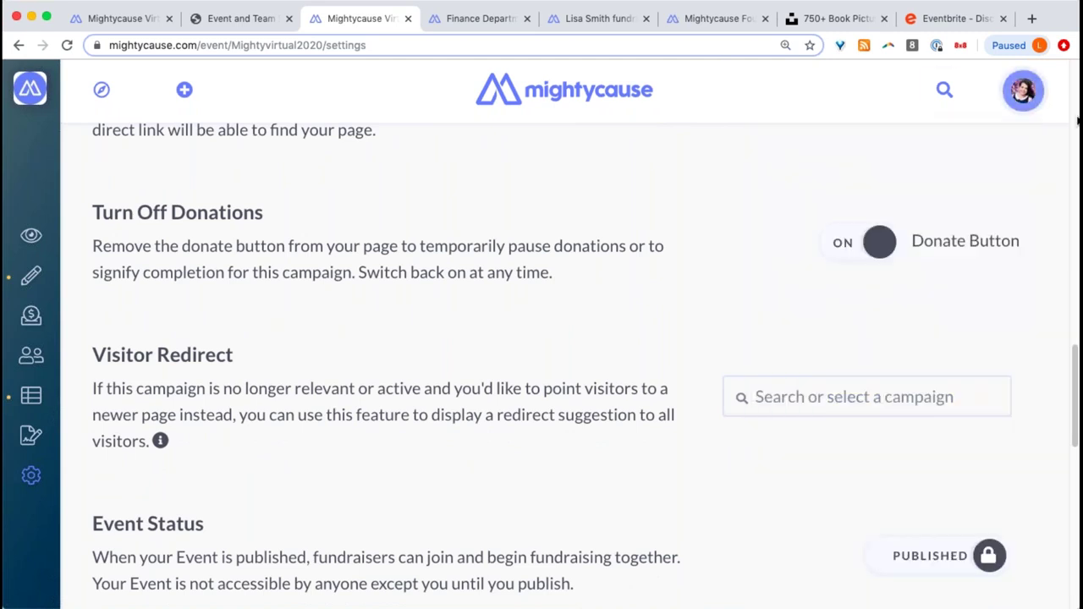
scroll(718, 224, down, 1)
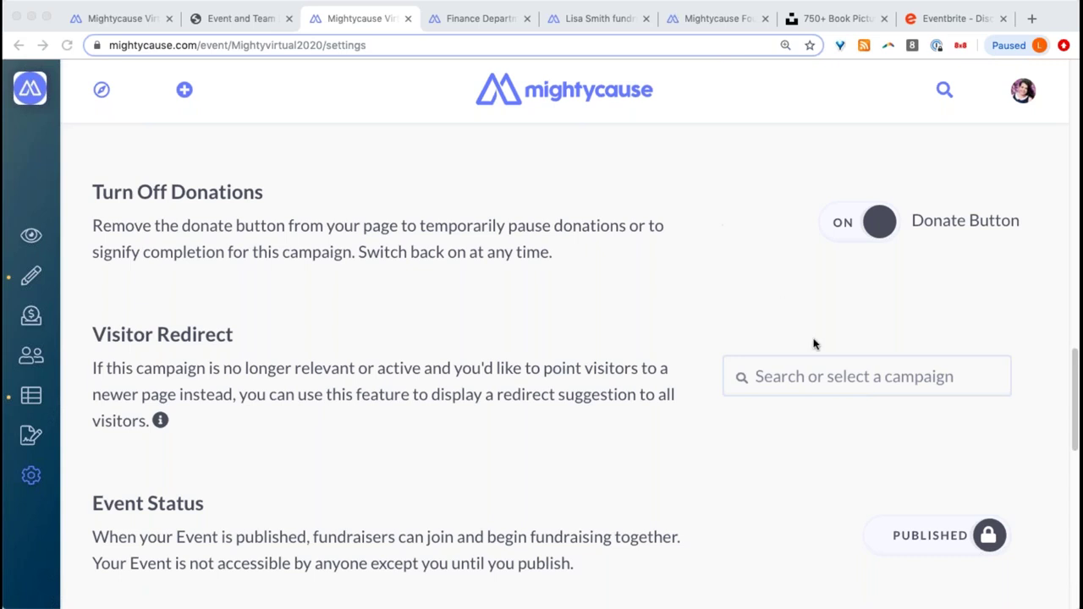
click(785, 375)
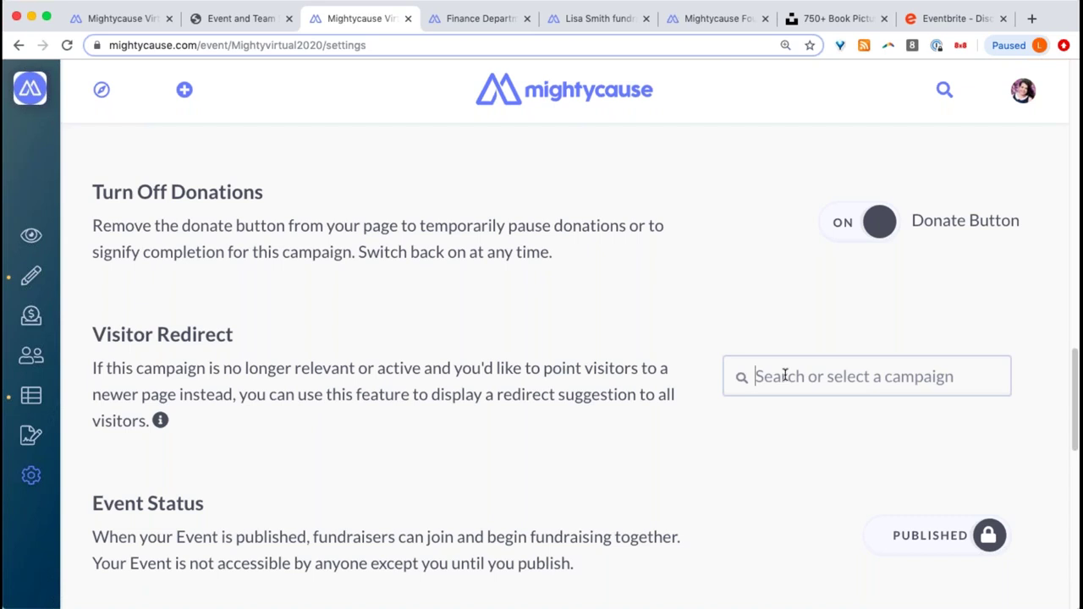
scroll(598, 187, up, 5)
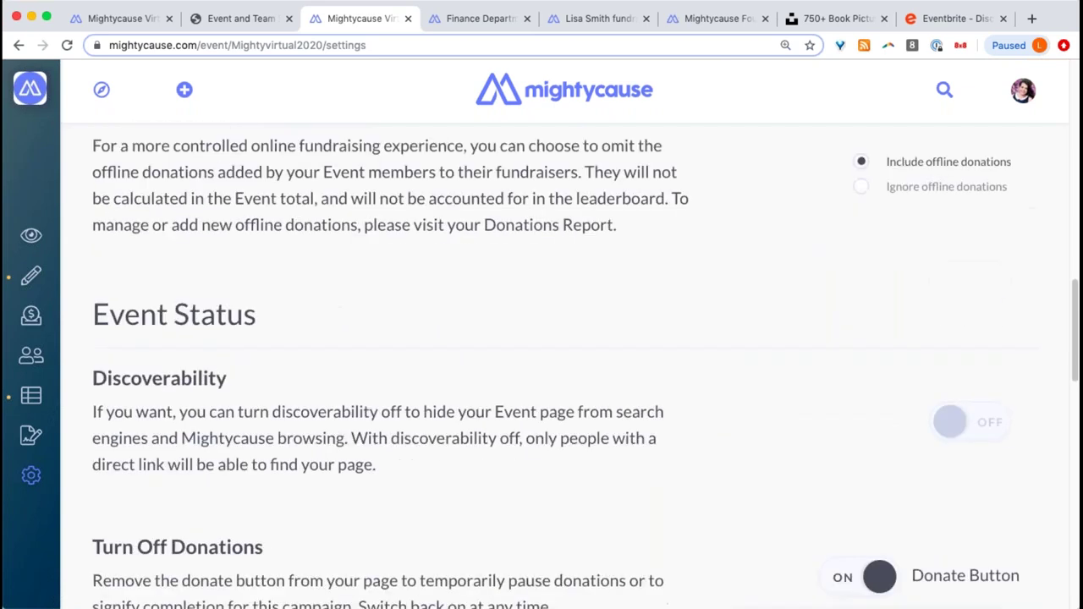
scroll(605, 193, up, 10)
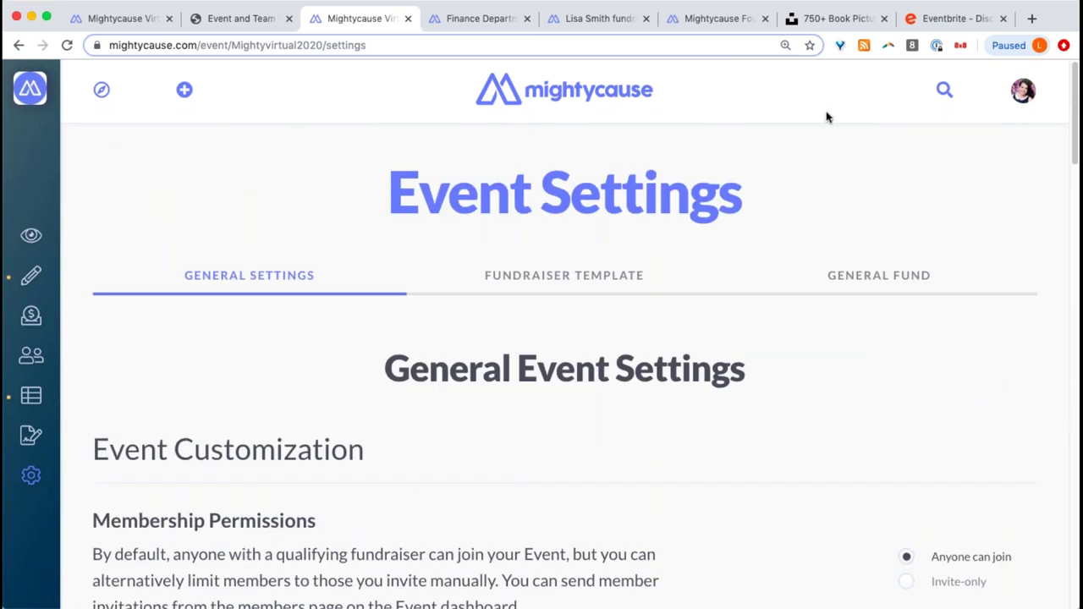
click(878, 273)
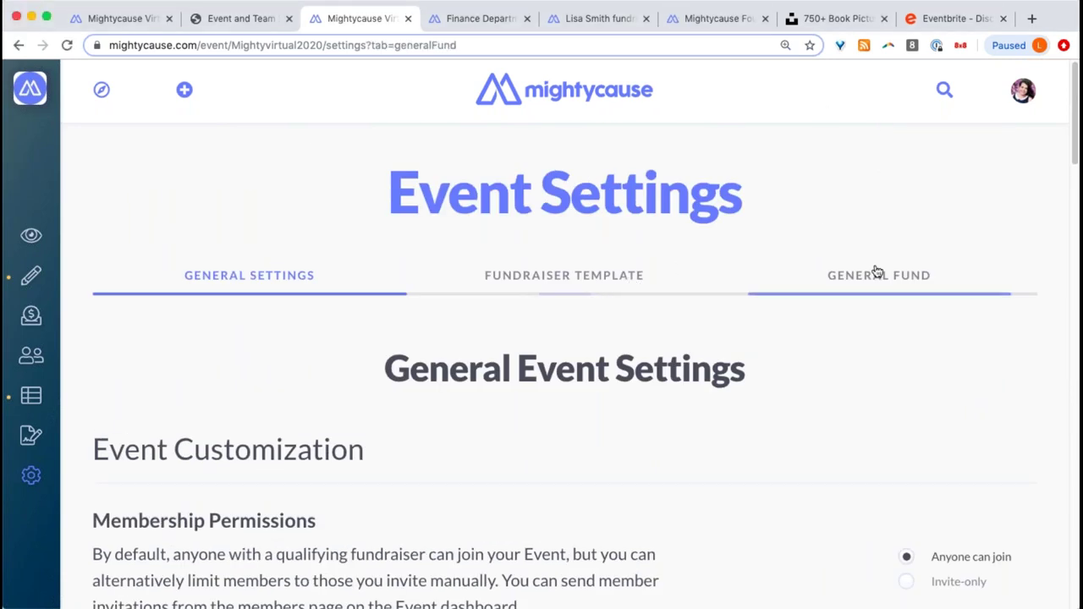
scroll(876, 271, down, 8)
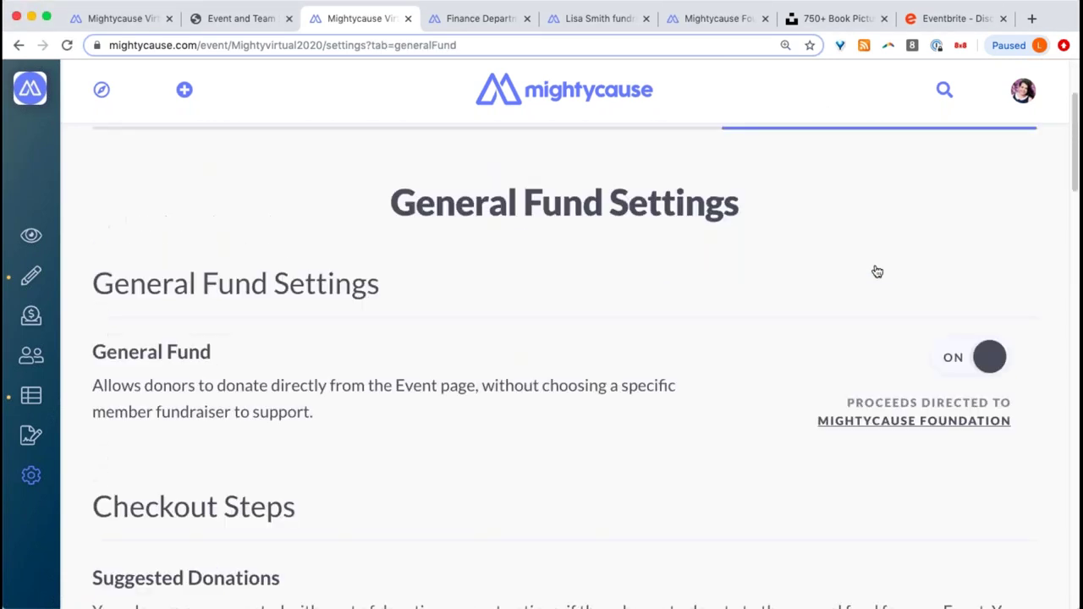
scroll(877, 271, down, 12)
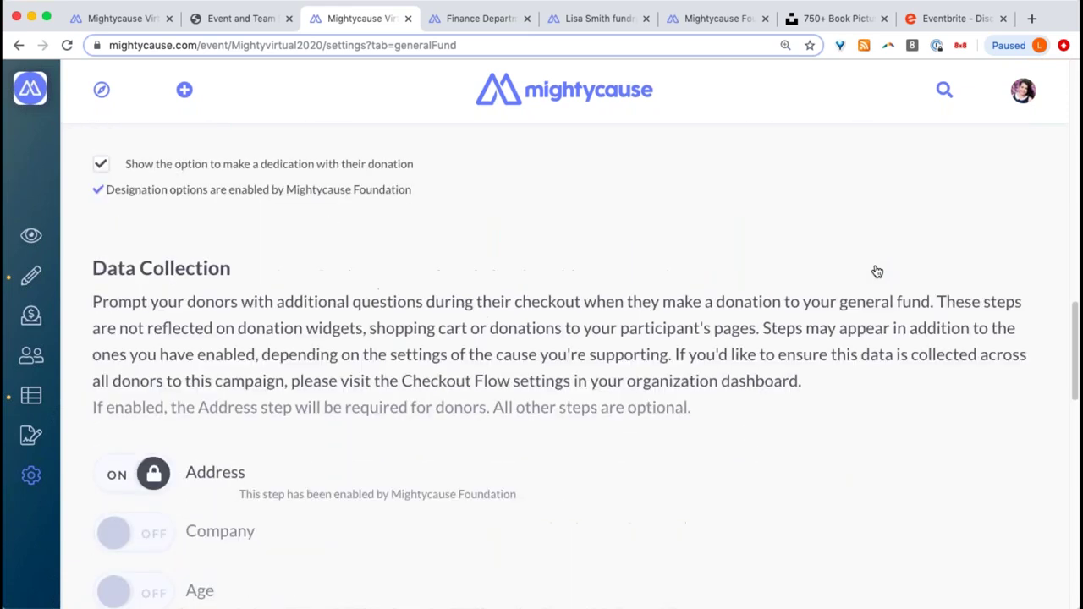
scroll(877, 271, down, 8)
scroll(564, 364, down, 2)
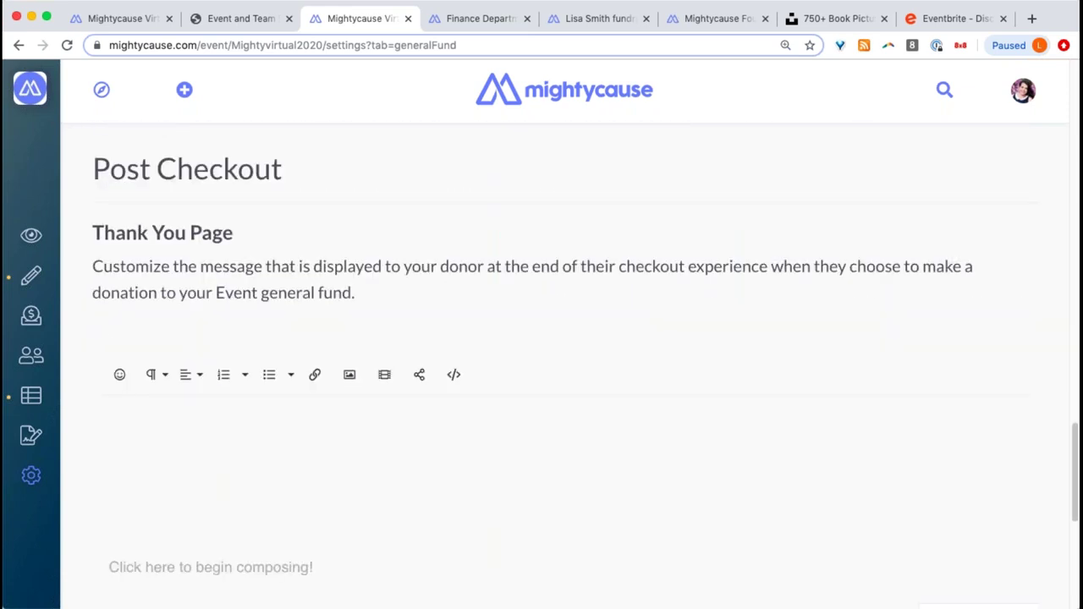
scroll(565, 364, down, 1)
scroll(880, 266, down, 2)
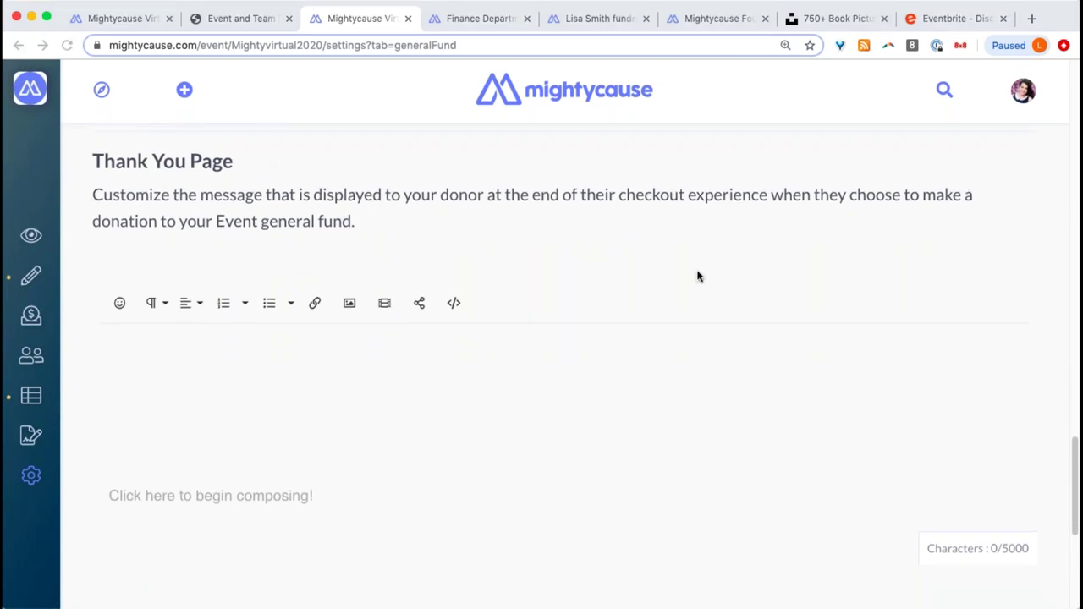
scroll(696, 273, down, 6)
scroll(697, 269, up, 6)
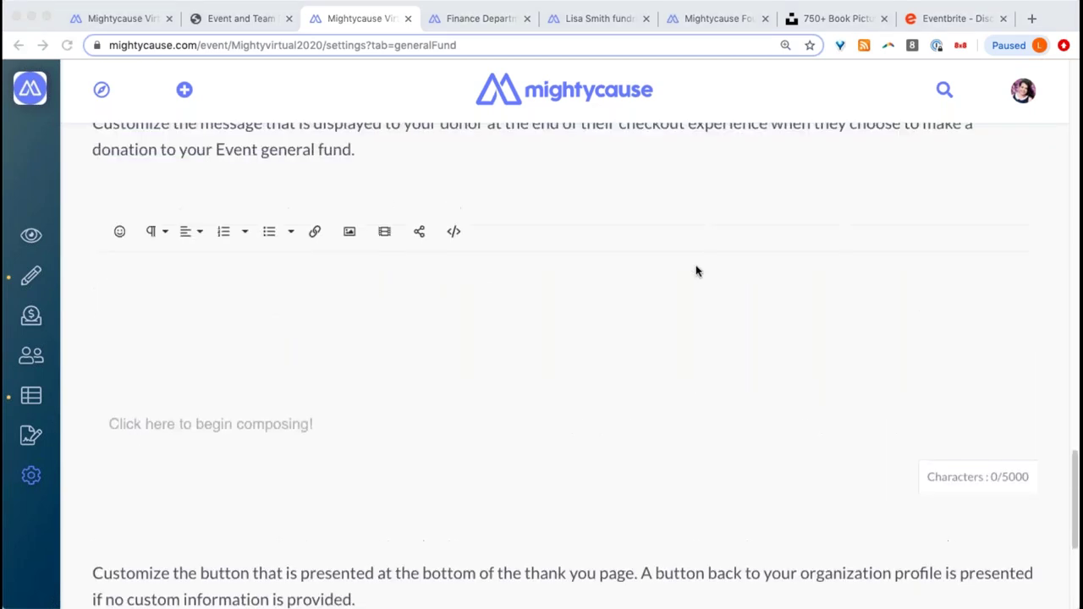
scroll(697, 271, down, 6)
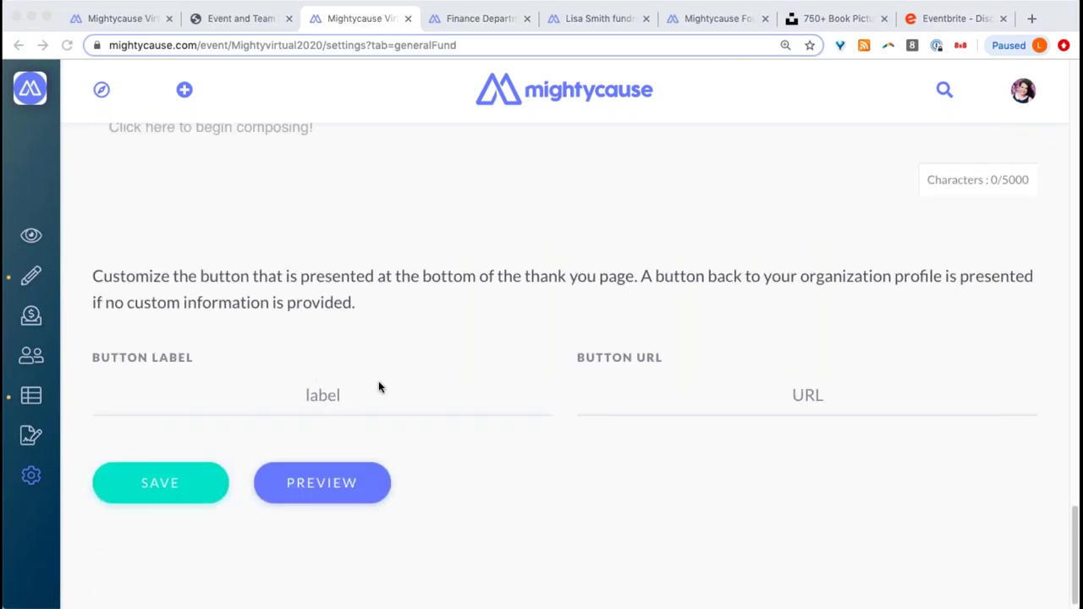
scroll(365, 387, up, 8)
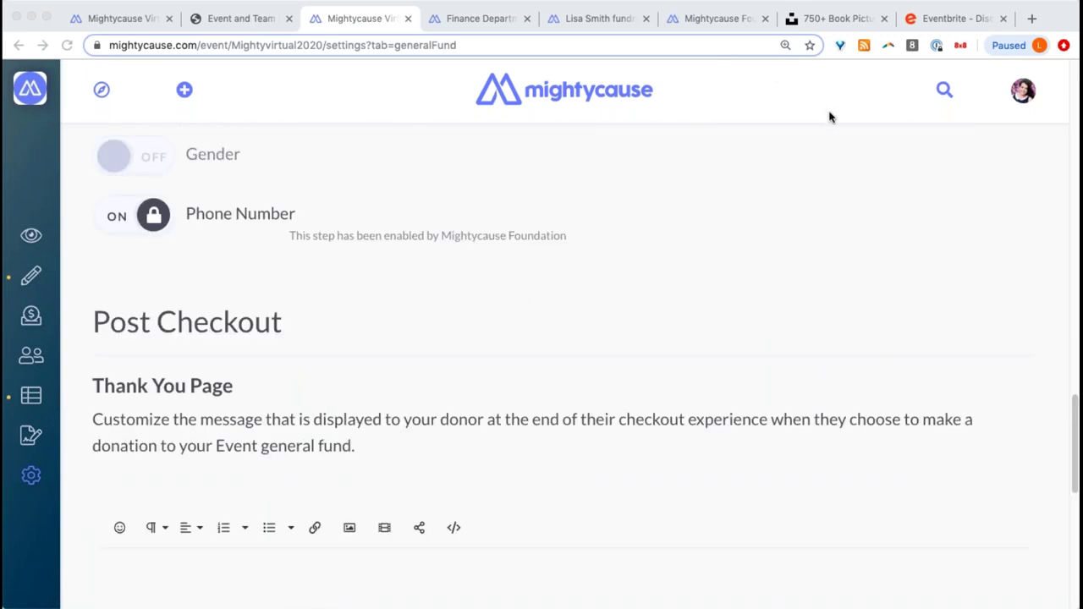
- Check the Finance Department team's Beneficiary and General settings, then view the event's public Live Page
click(485, 19)
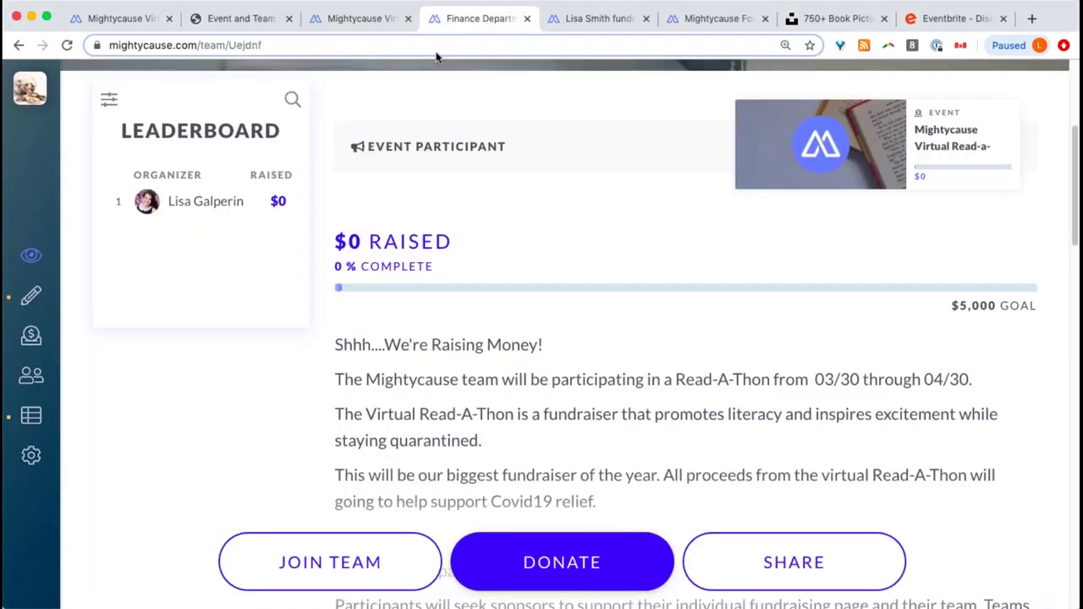
click(30, 457)
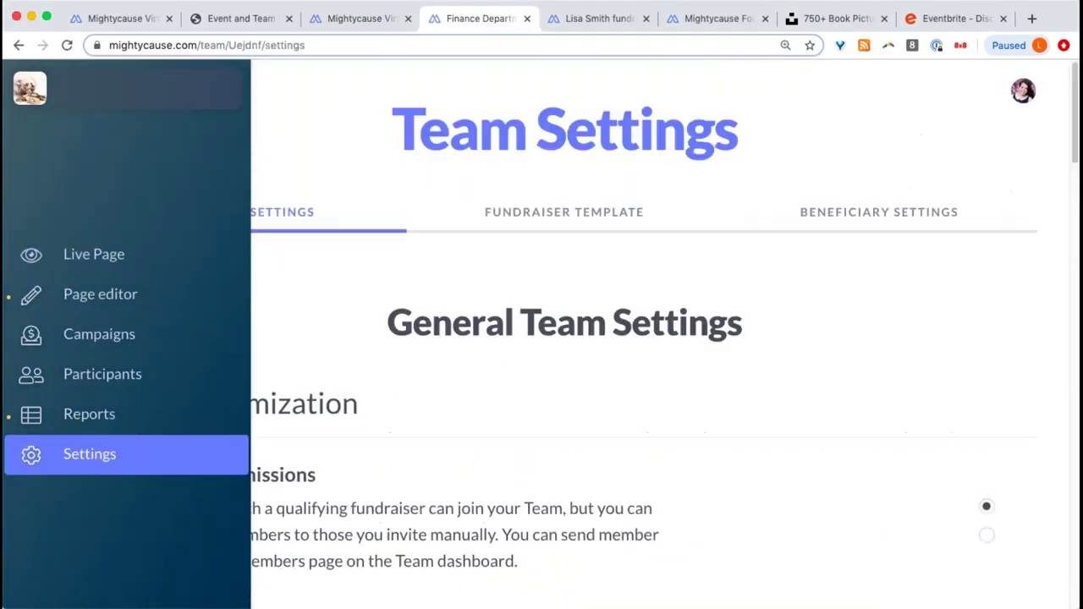
click(918, 276)
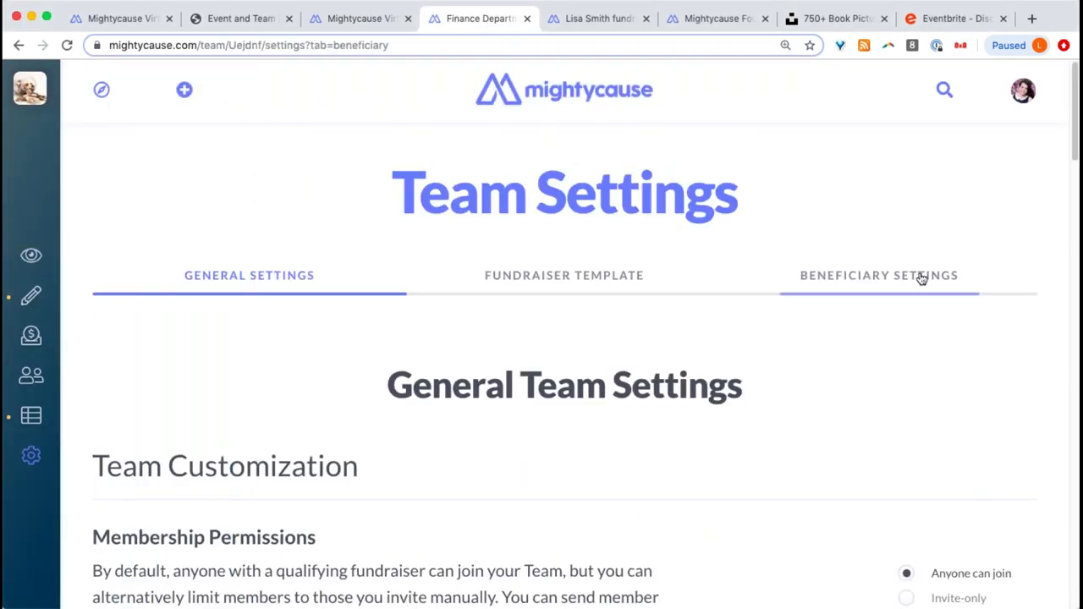
click(310, 277)
click(373, 19)
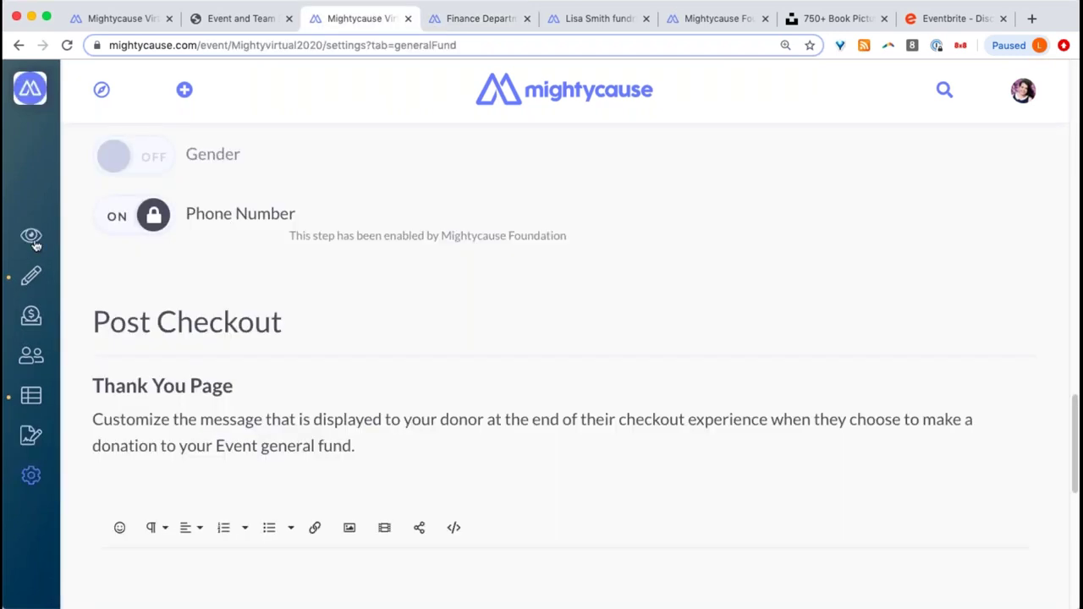
click(34, 237)
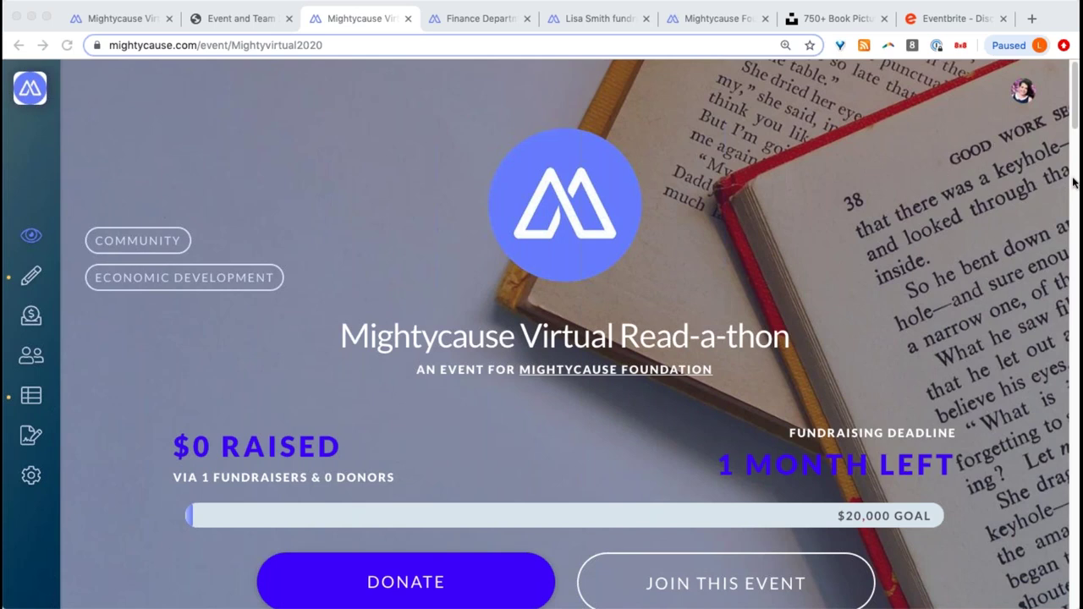
scroll(643, 193, down, 1)
scroll(653, 195, up, 1)
mouse_move(47, 390)
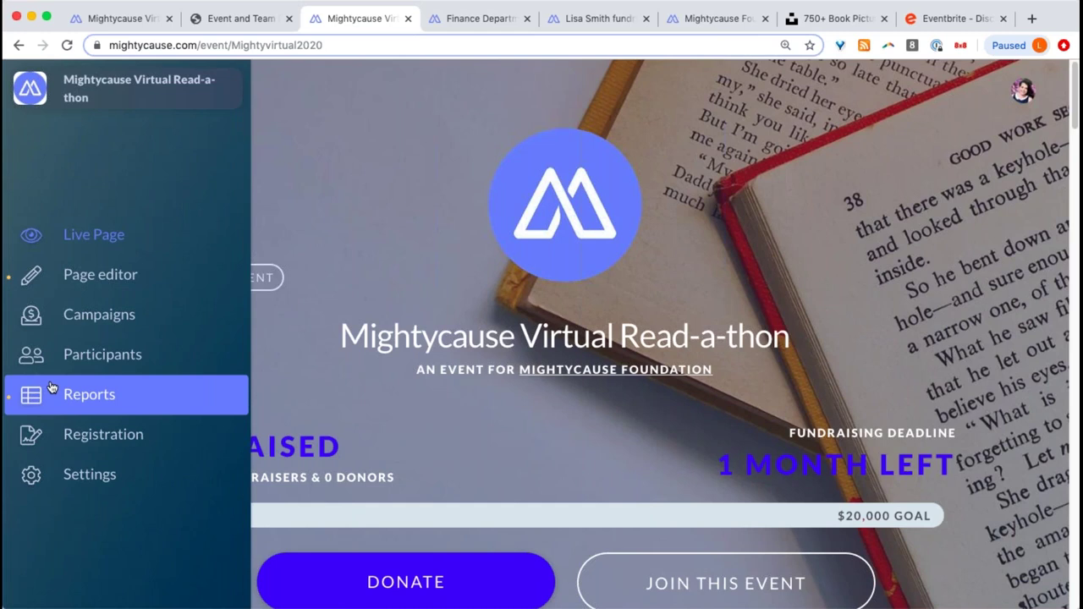
- Review the event Donation Report's $100 offline donation and the offline form's member list, without adding anything
click(53, 387)
scroll(593, 381, down, 3)
click(644, 388)
click(495, 419)
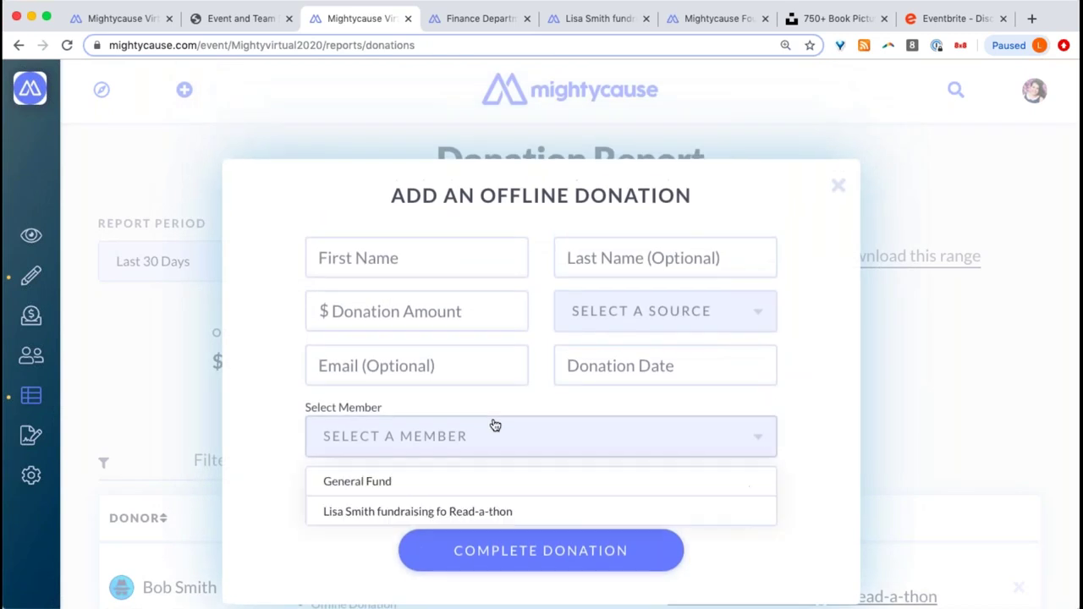
click(259, 502)
click(375, 449)
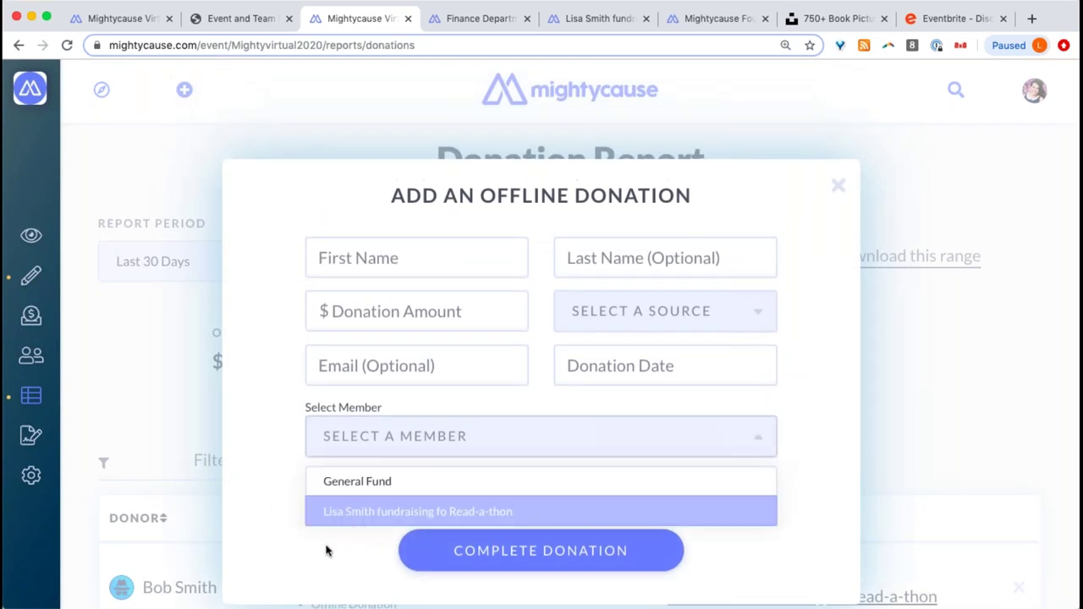
click(323, 441)
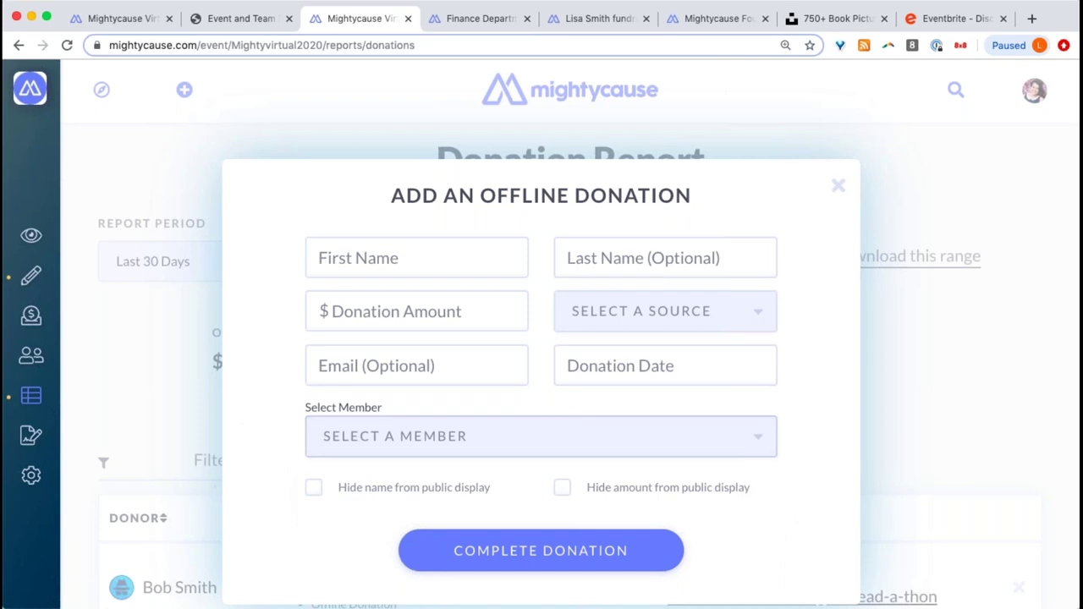
click(356, 445)
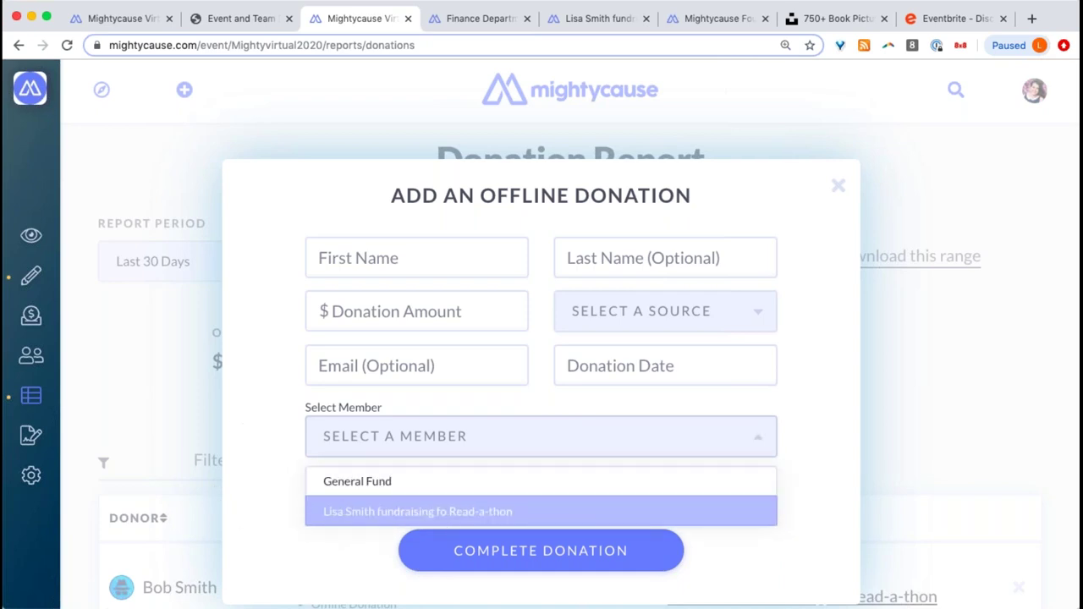
click(178, 418)
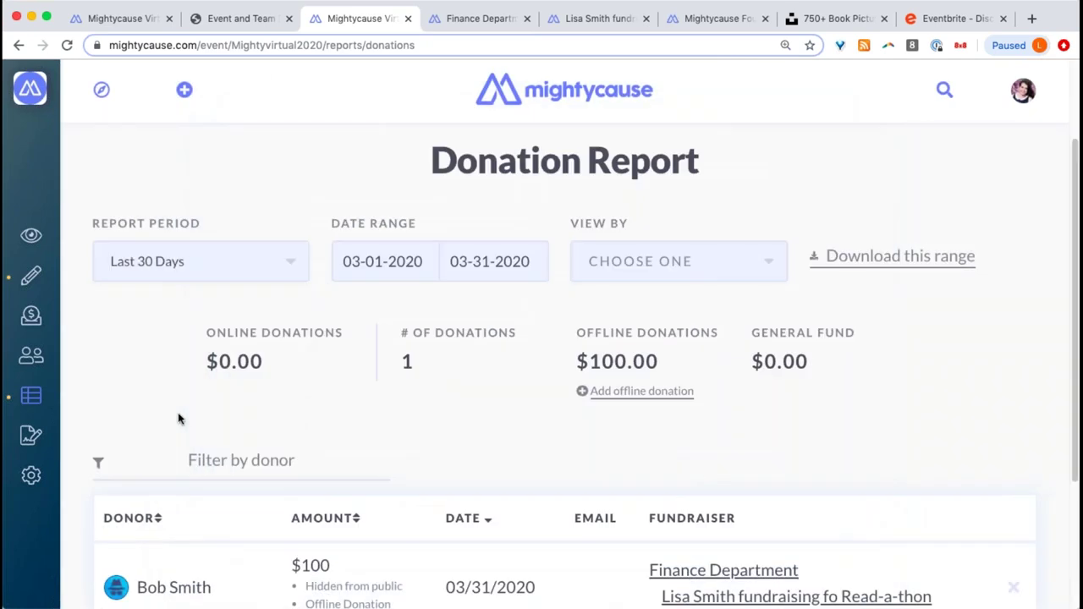
click(476, 19)
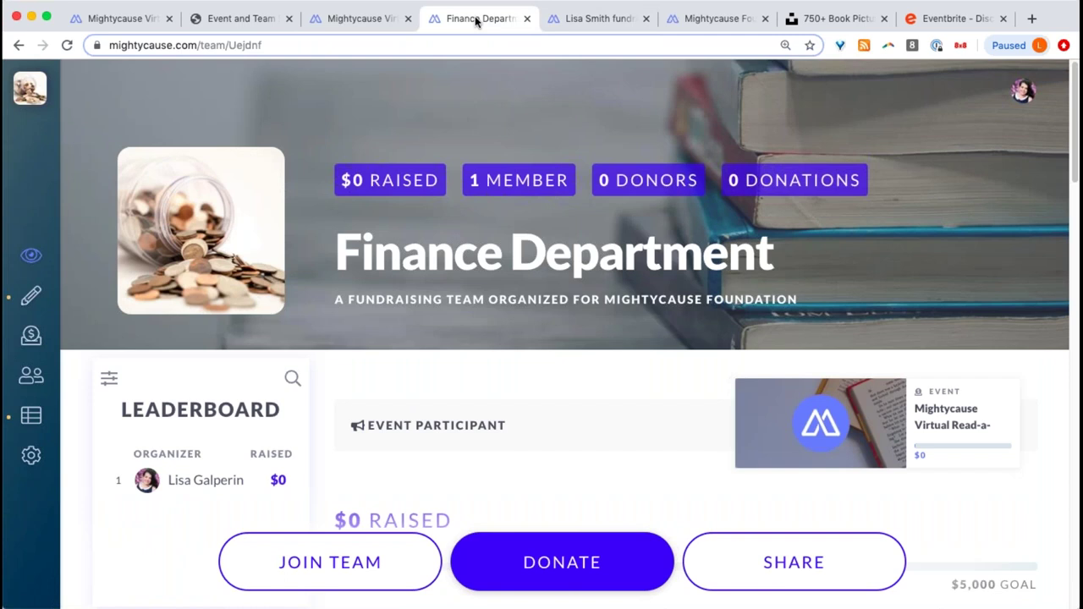
- Confirm the $100 offline donation in the team's report, then view the team and event Live Pages
click(71, 415)
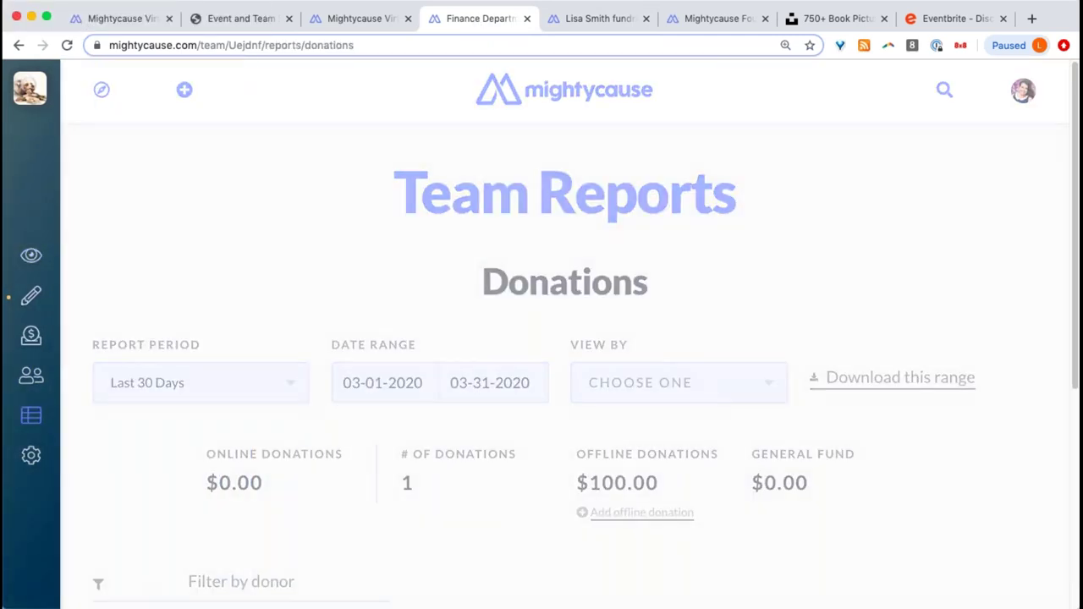
click(584, 512)
click(516, 431)
click(546, 385)
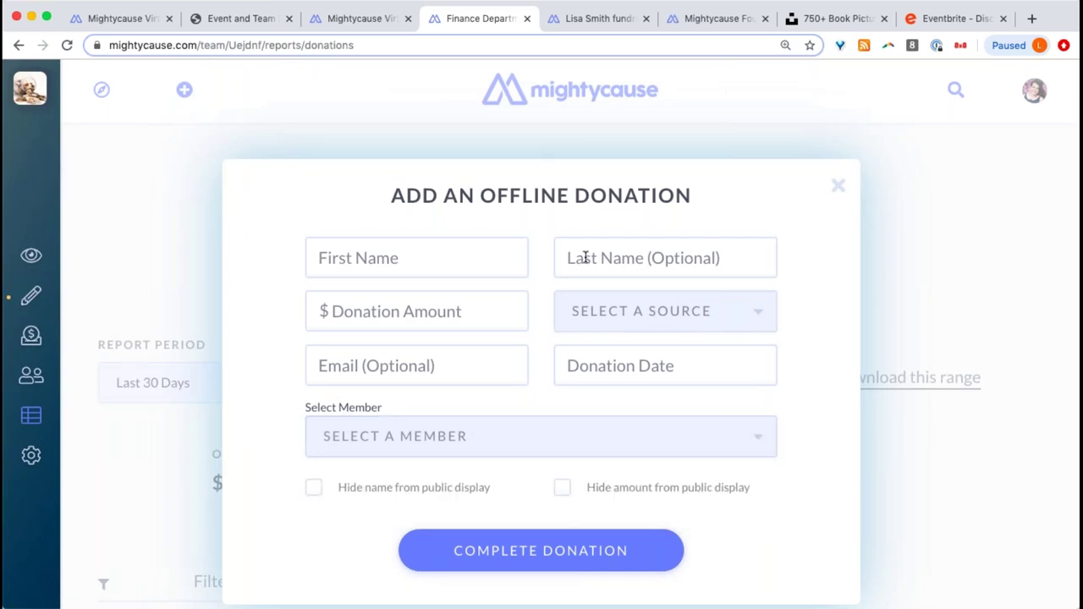
click(598, 121)
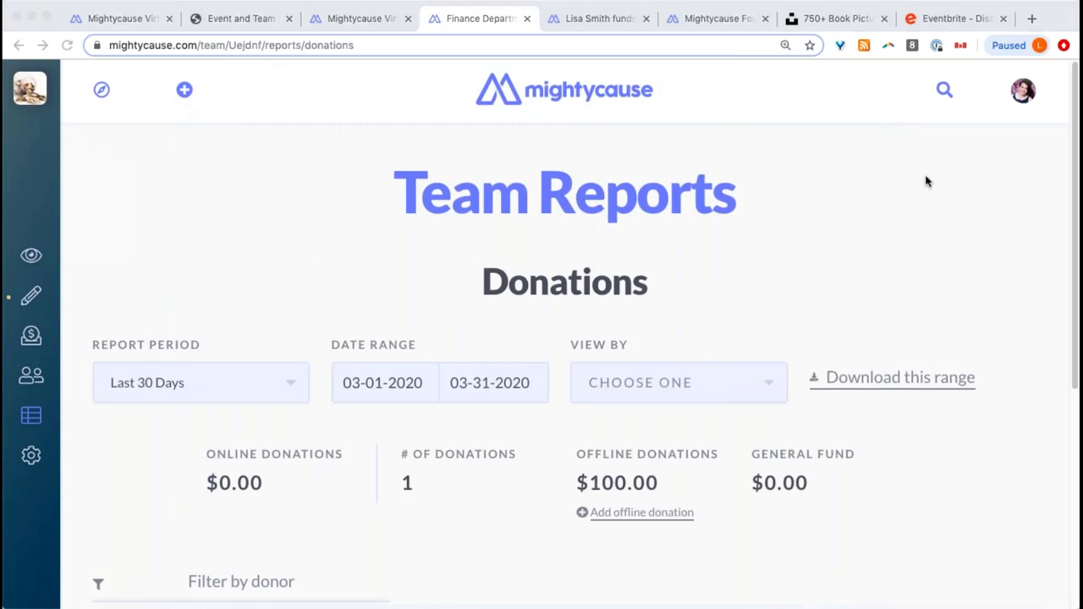
click(36, 254)
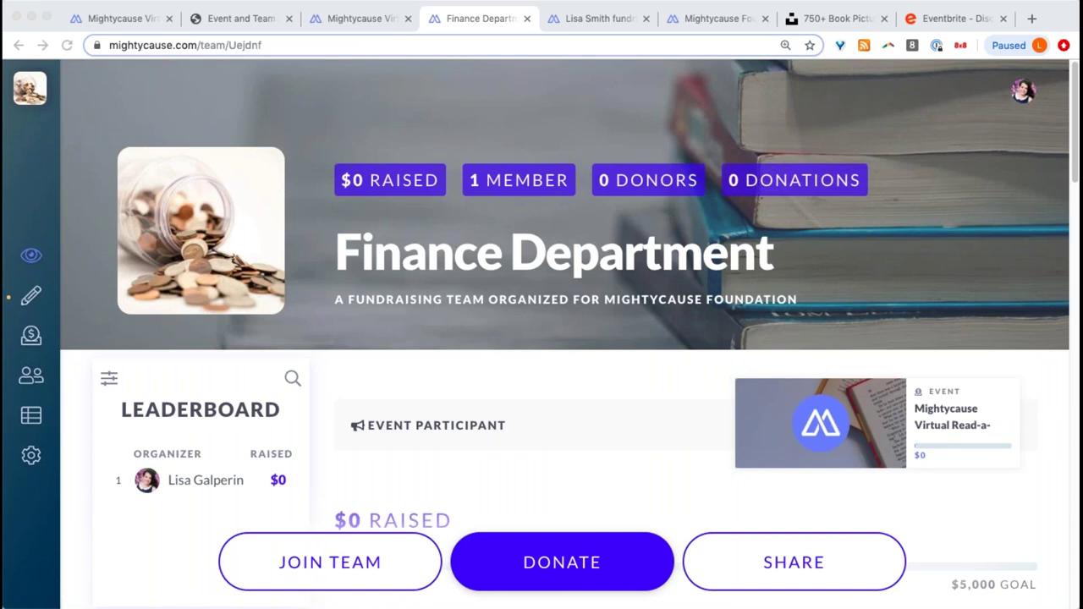
click(347, 17)
click(30, 237)
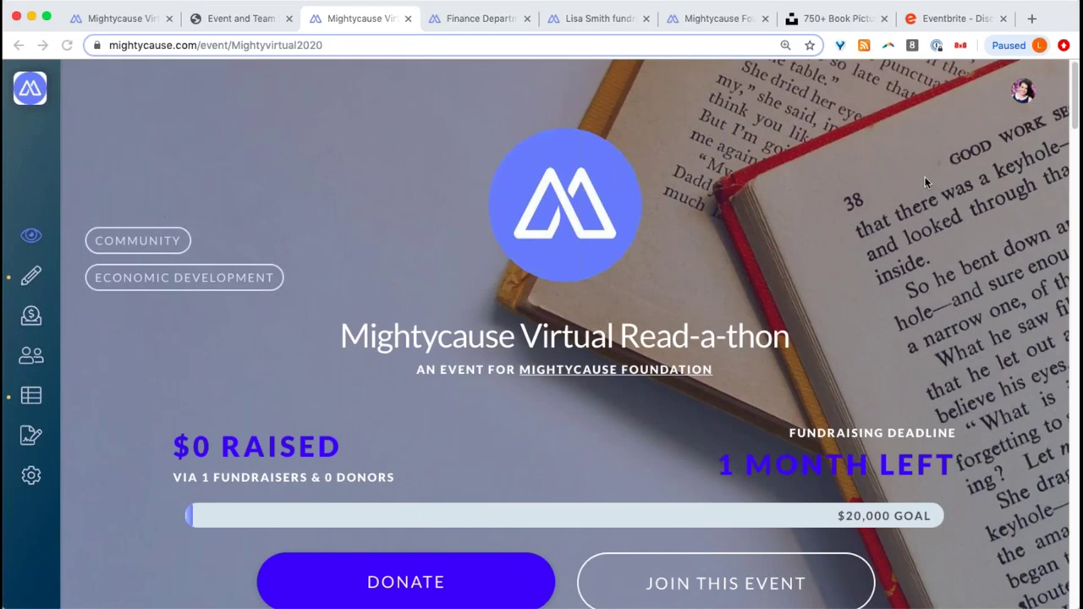